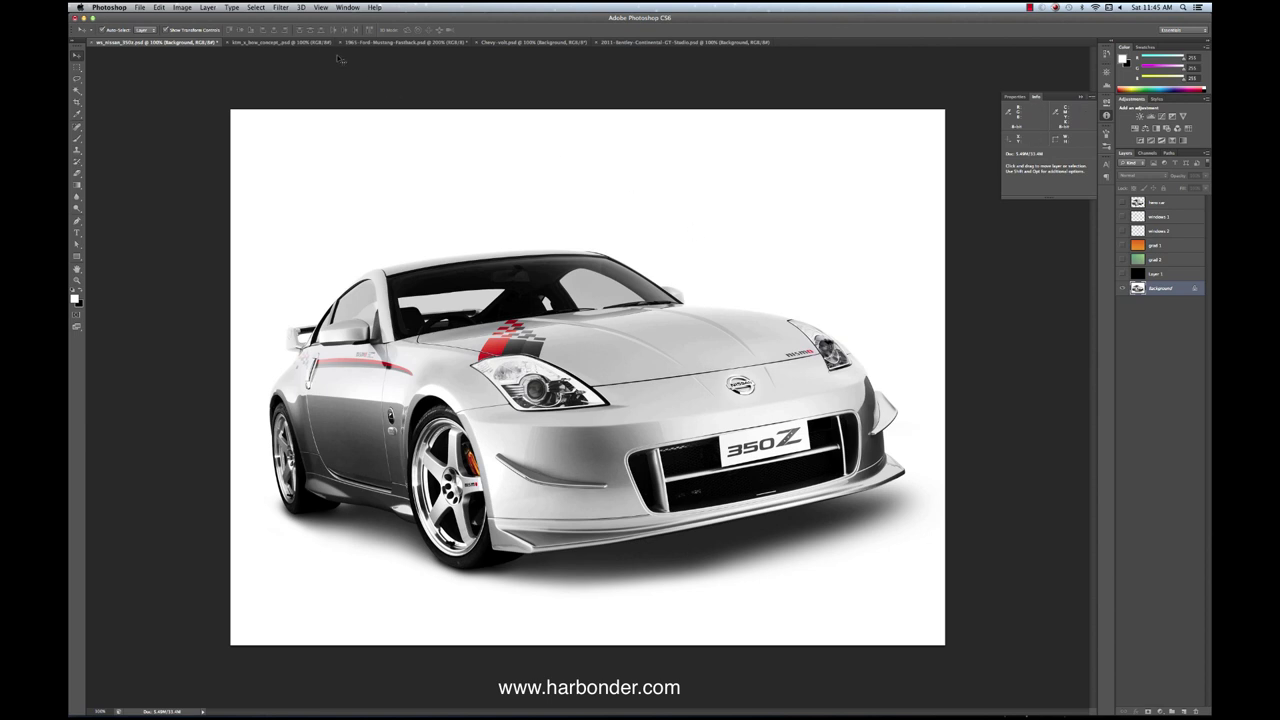
Step: View the KTM X-Bow concept image and return to the Nissan 350Z image
click(282, 42)
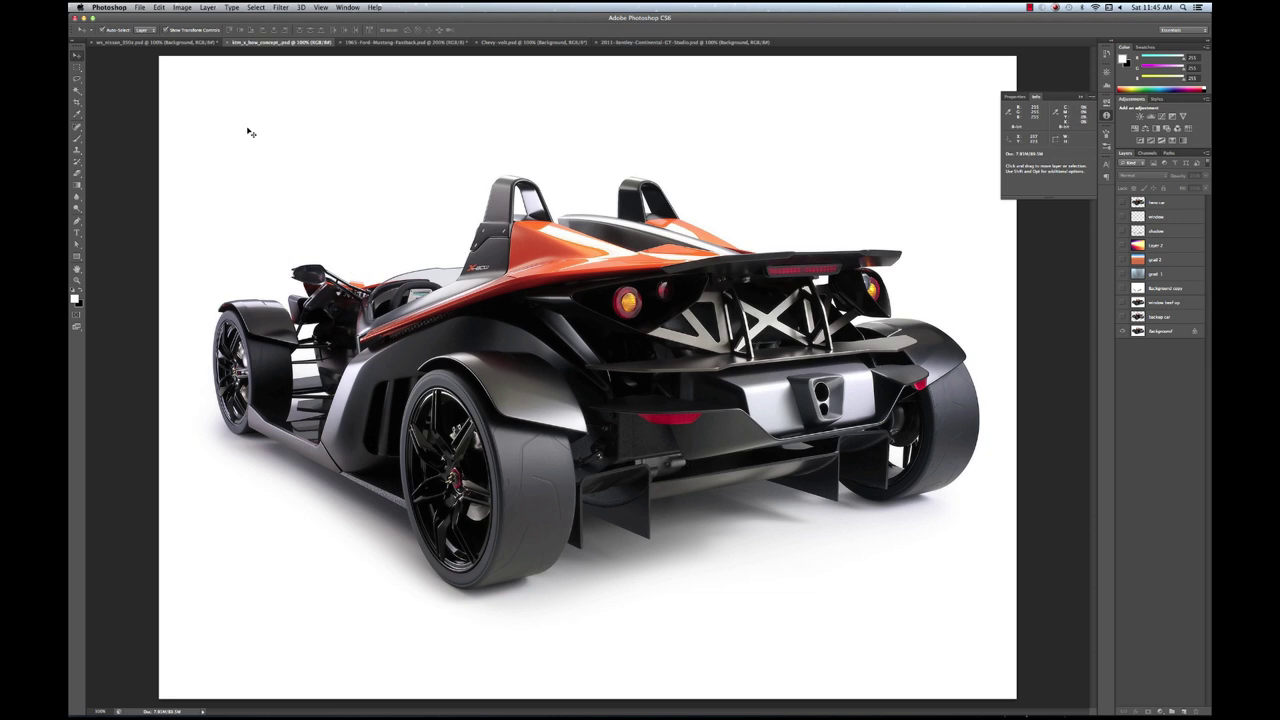
click(164, 45)
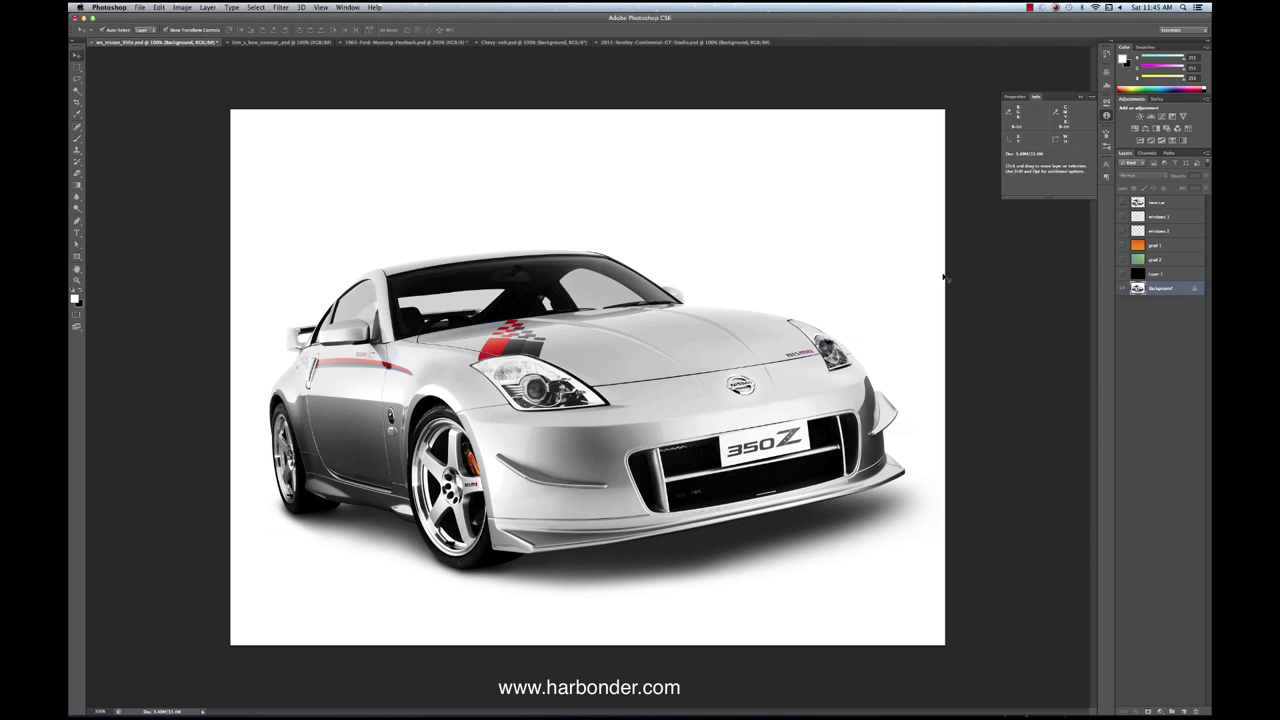
Step: Activate the saved outer path around the car and a tool for selecting paths
click(1170, 154)
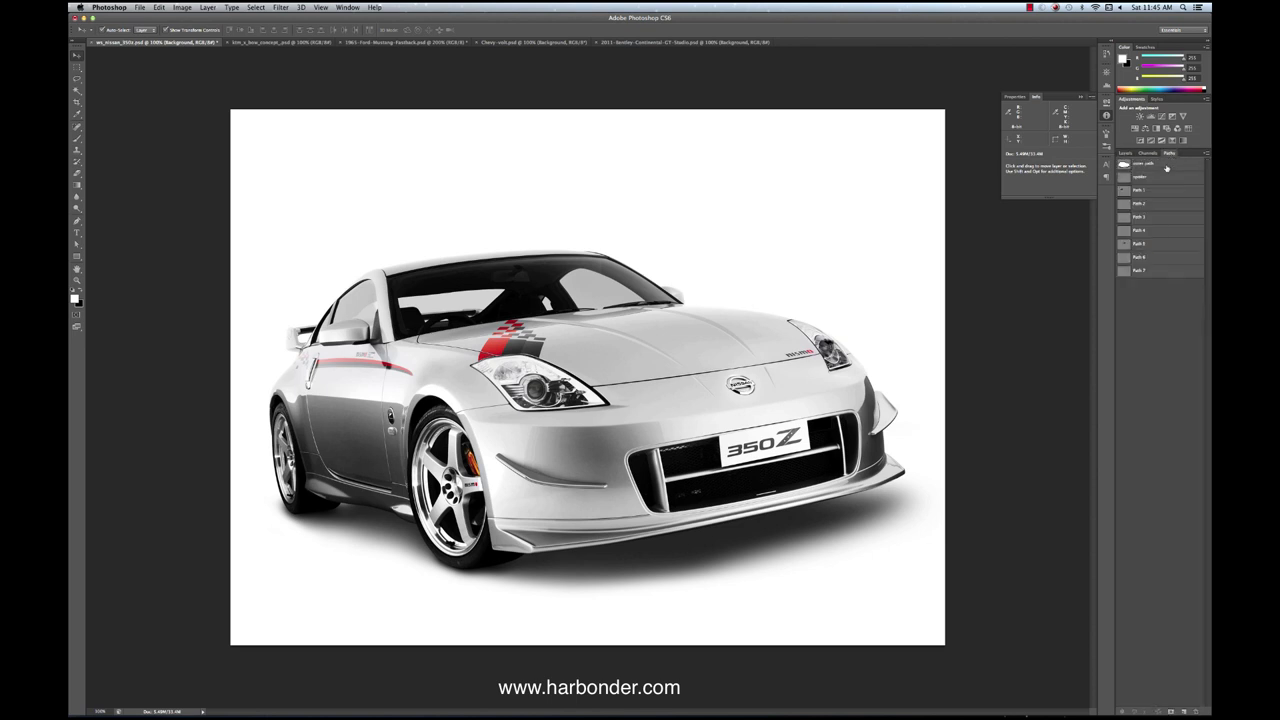
click(1166, 166)
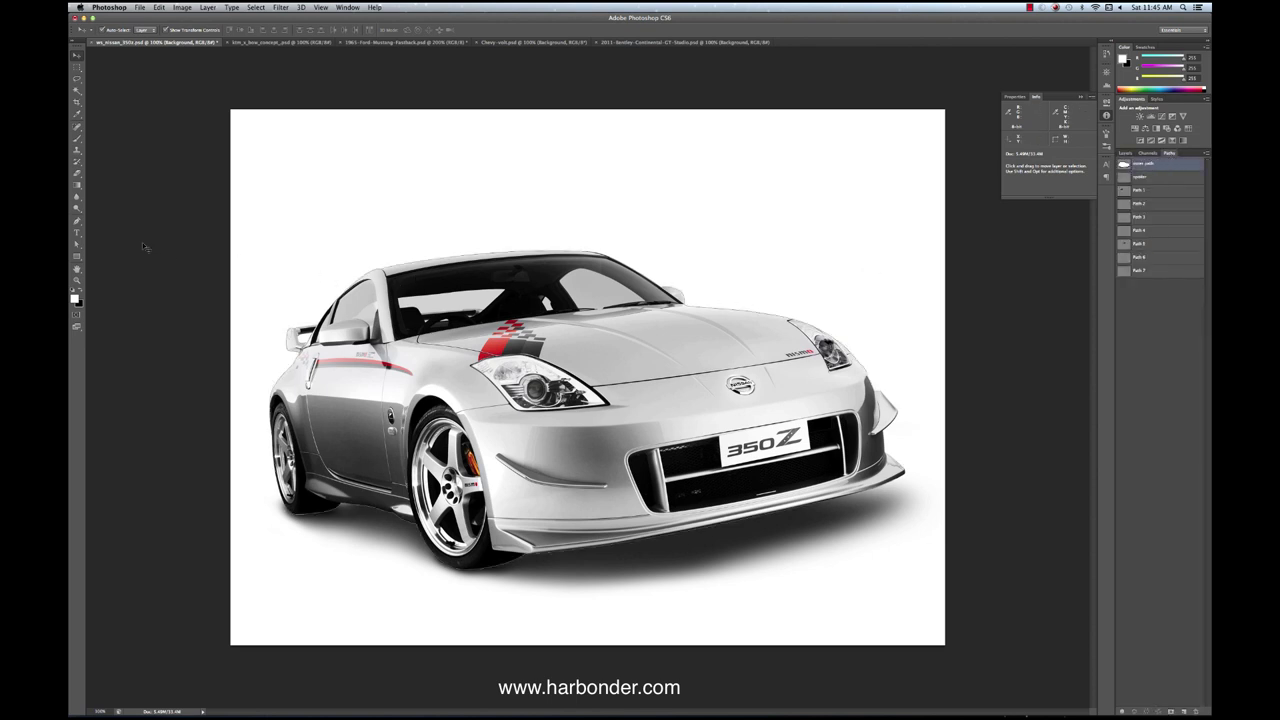
click(78, 244)
Step: Examine up close how the outer path's anchor points follow the spoiler, rear fender, rear wheel and side sill
key(z)
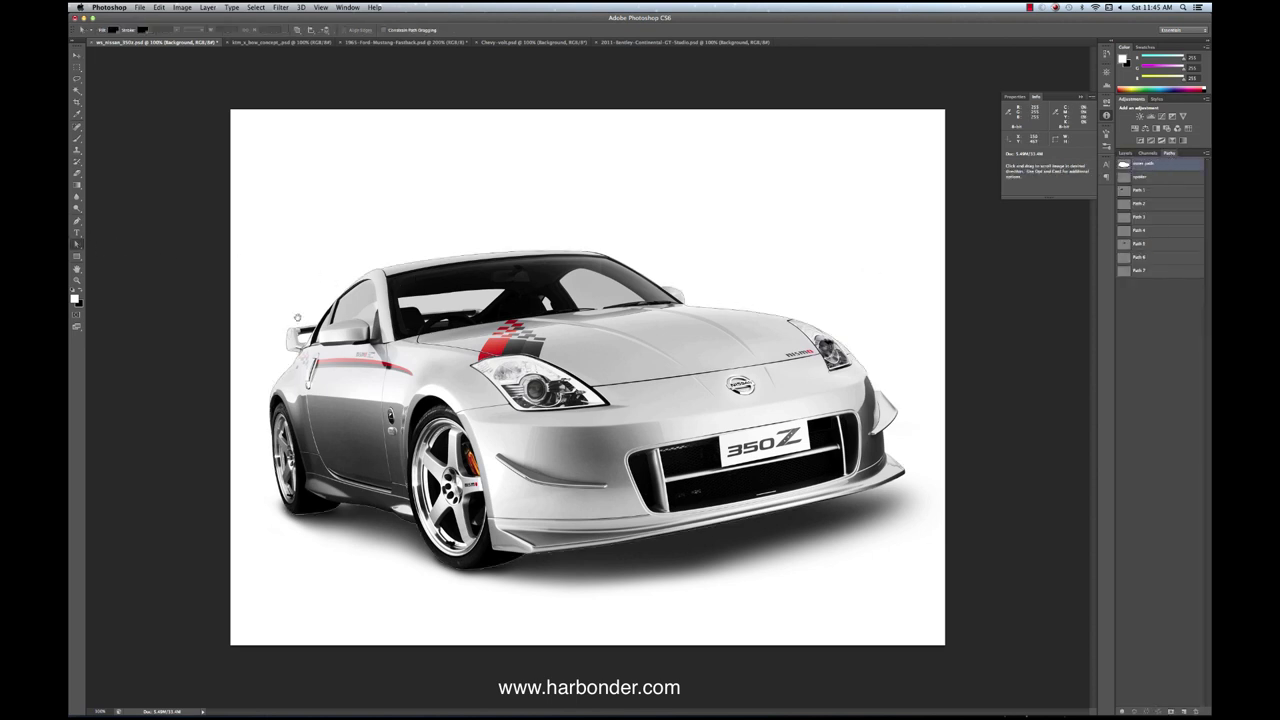
drag(305, 346, 379, 356)
click(376, 353)
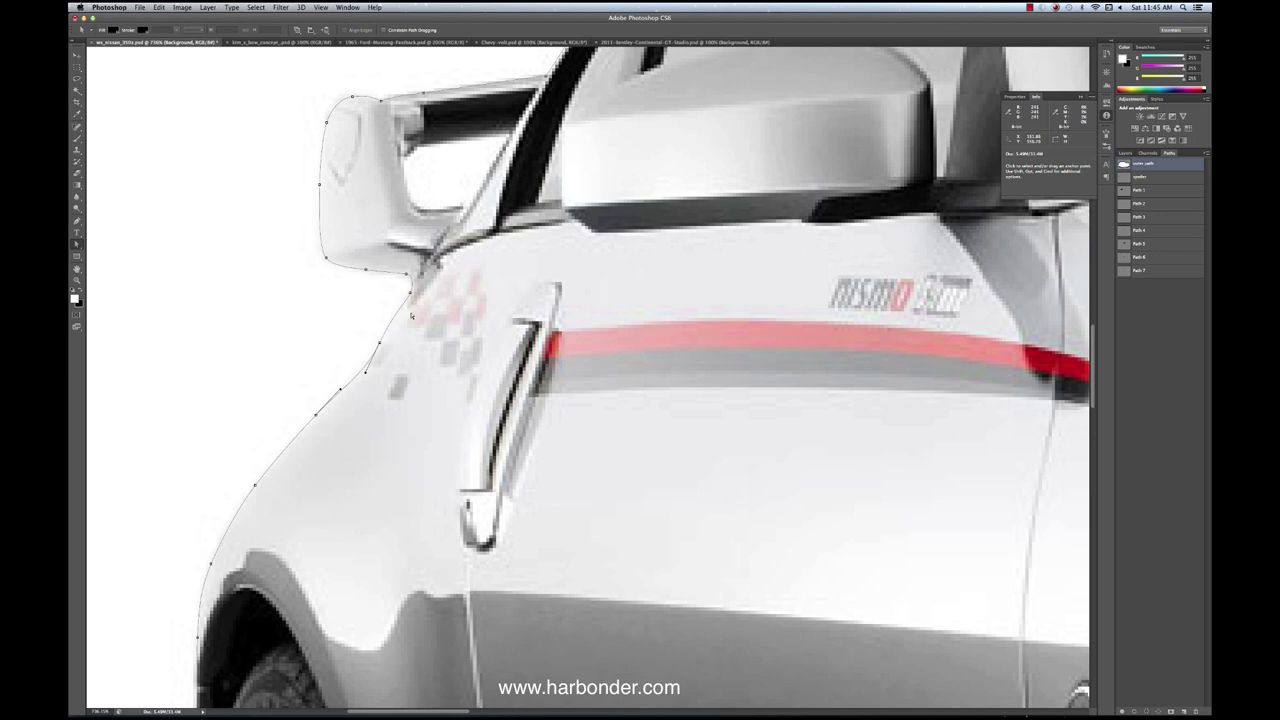
scroll(350, 468, down, 5)
scroll(350, 468, left, 2)
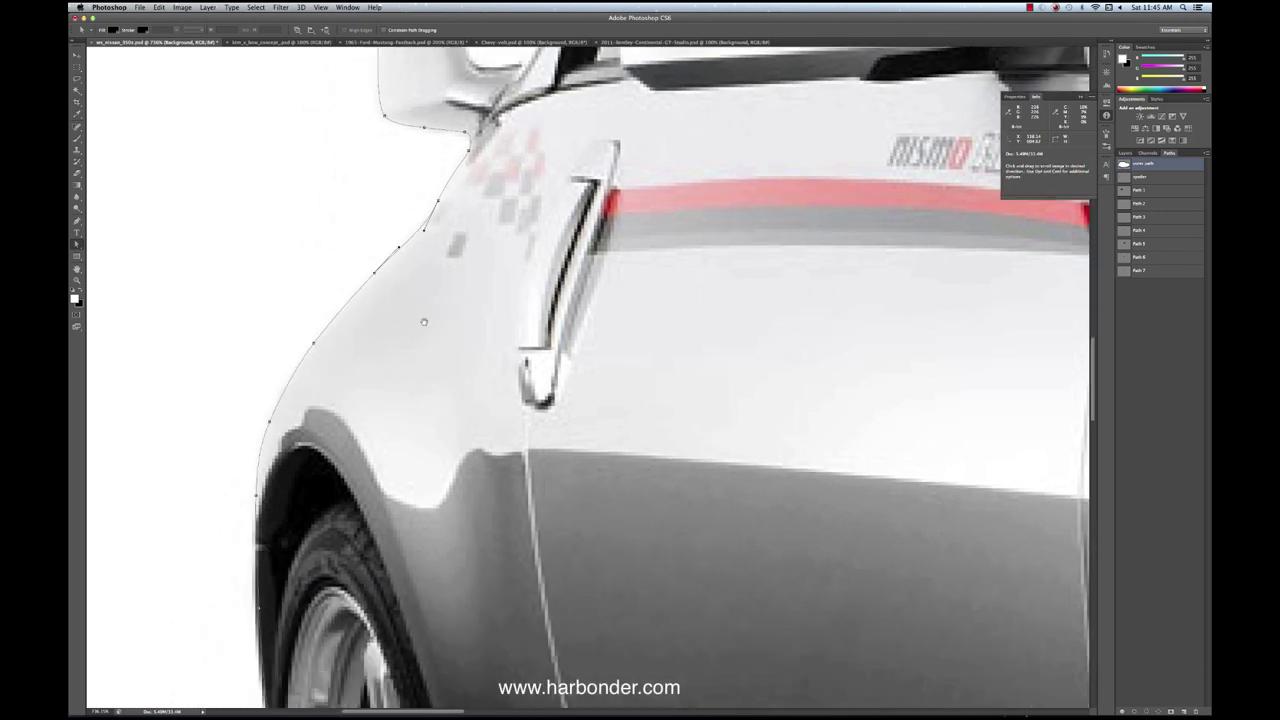
scroll(339, 426, down, 5)
scroll(339, 426, left, 1)
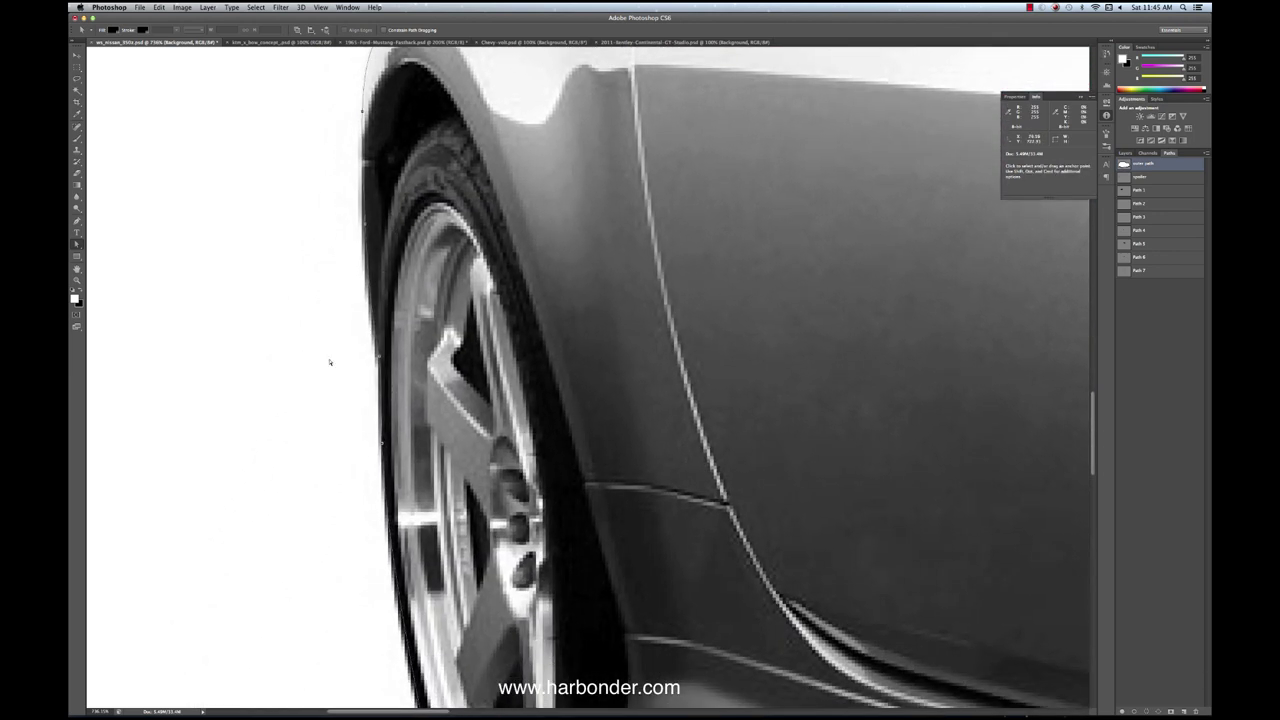
scroll(335, 355, down, 3)
scroll(335, 355, right, 1)
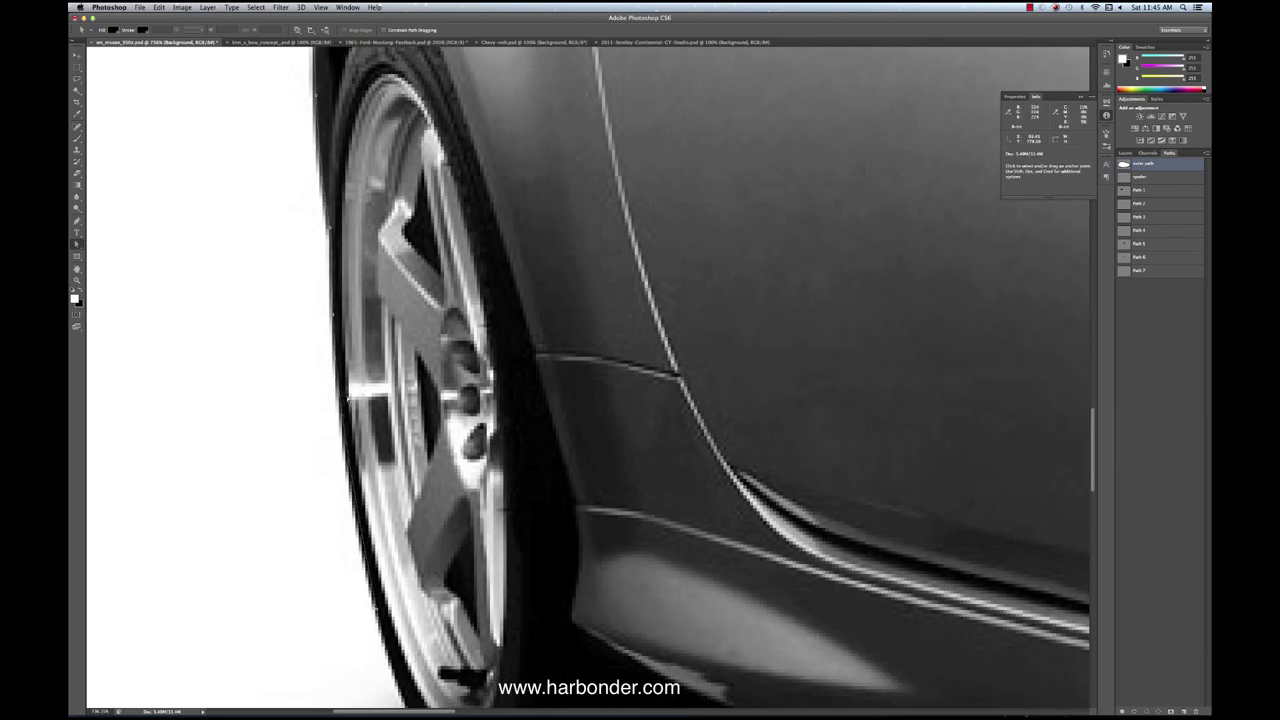
key(space)
scroll(391, 425, down, 5)
scroll(391, 425, right, 6)
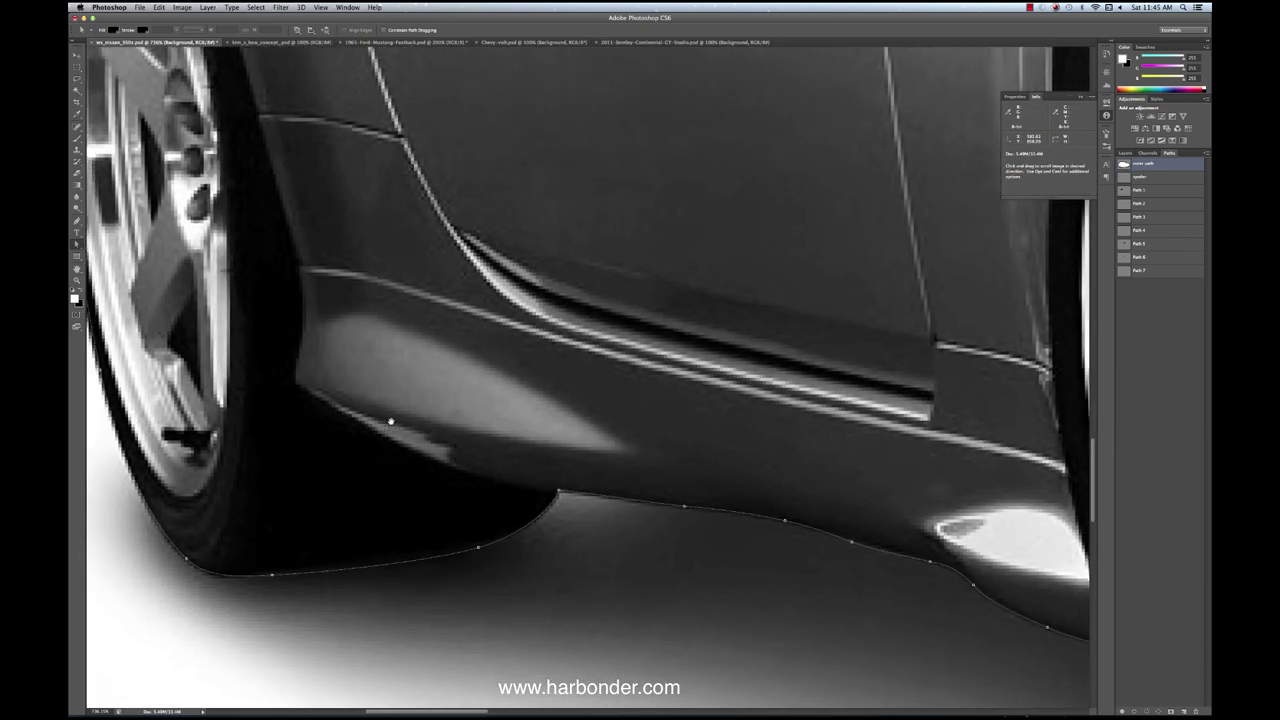
key(super+1)
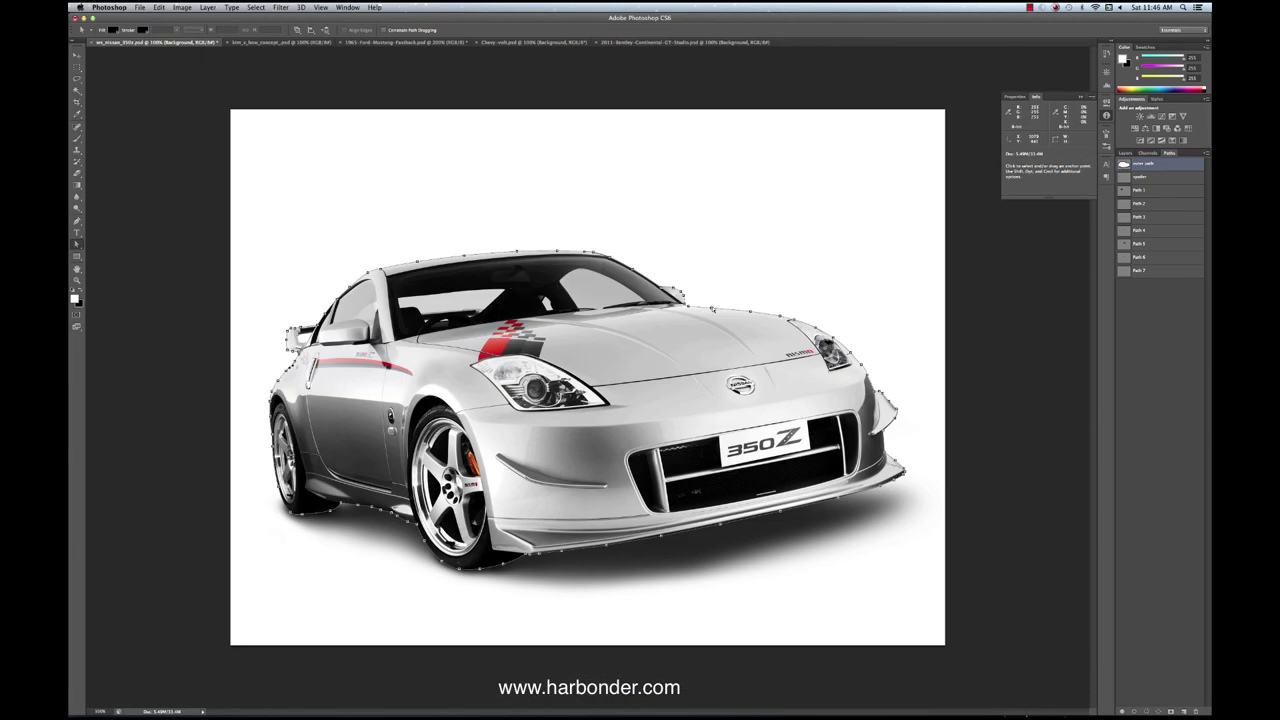
Step: Load the outer path as a selection and subtract the spoiler path from it with anti-aliasing
click(1147, 711)
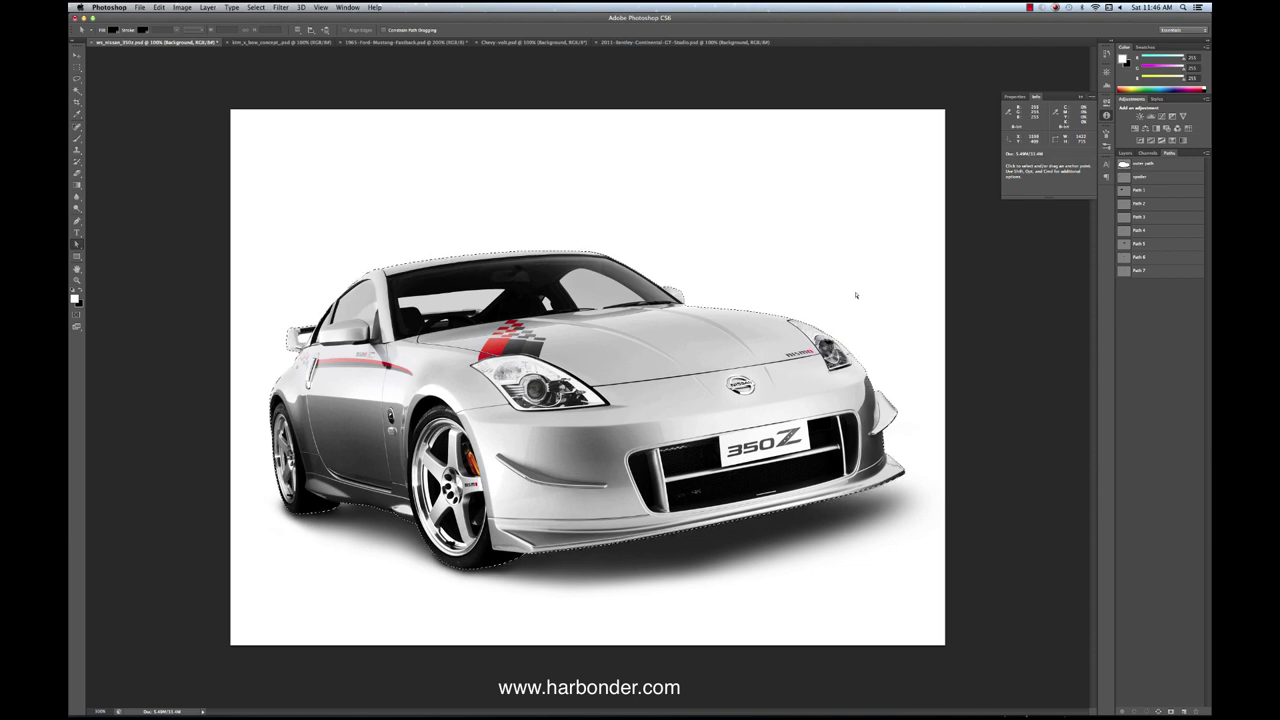
right_click(1118, 178)
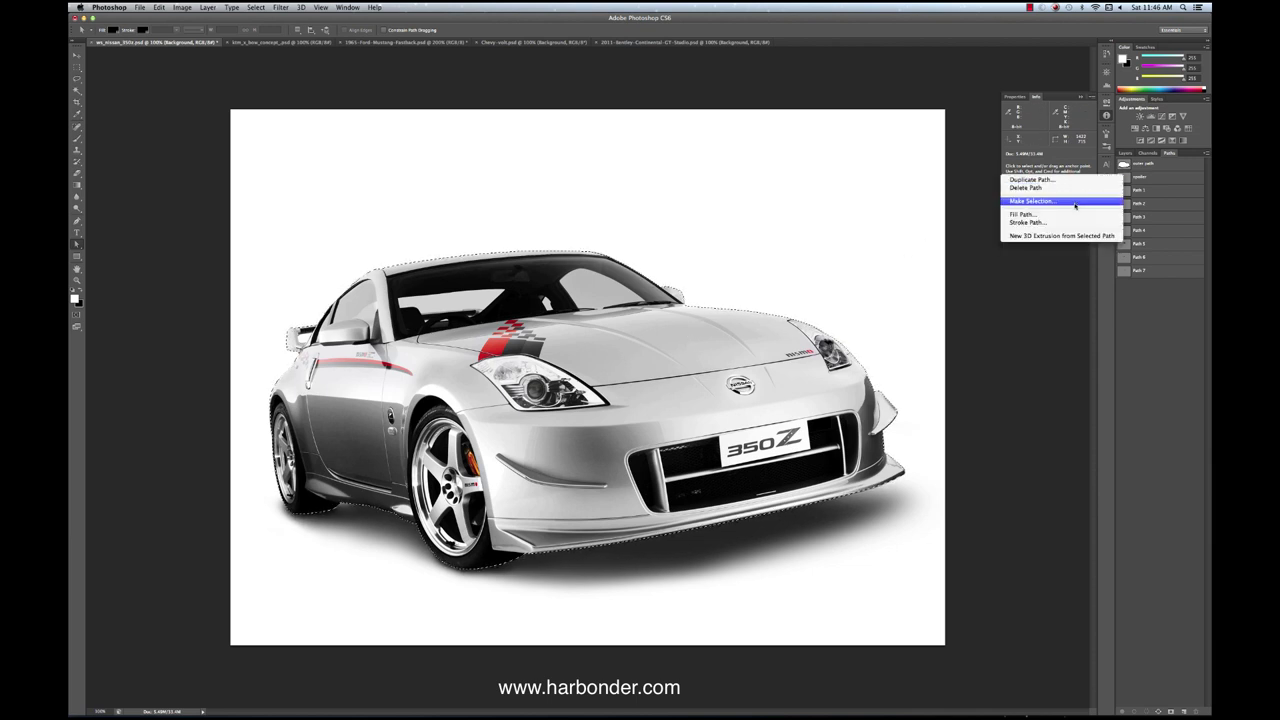
click(1100, 202)
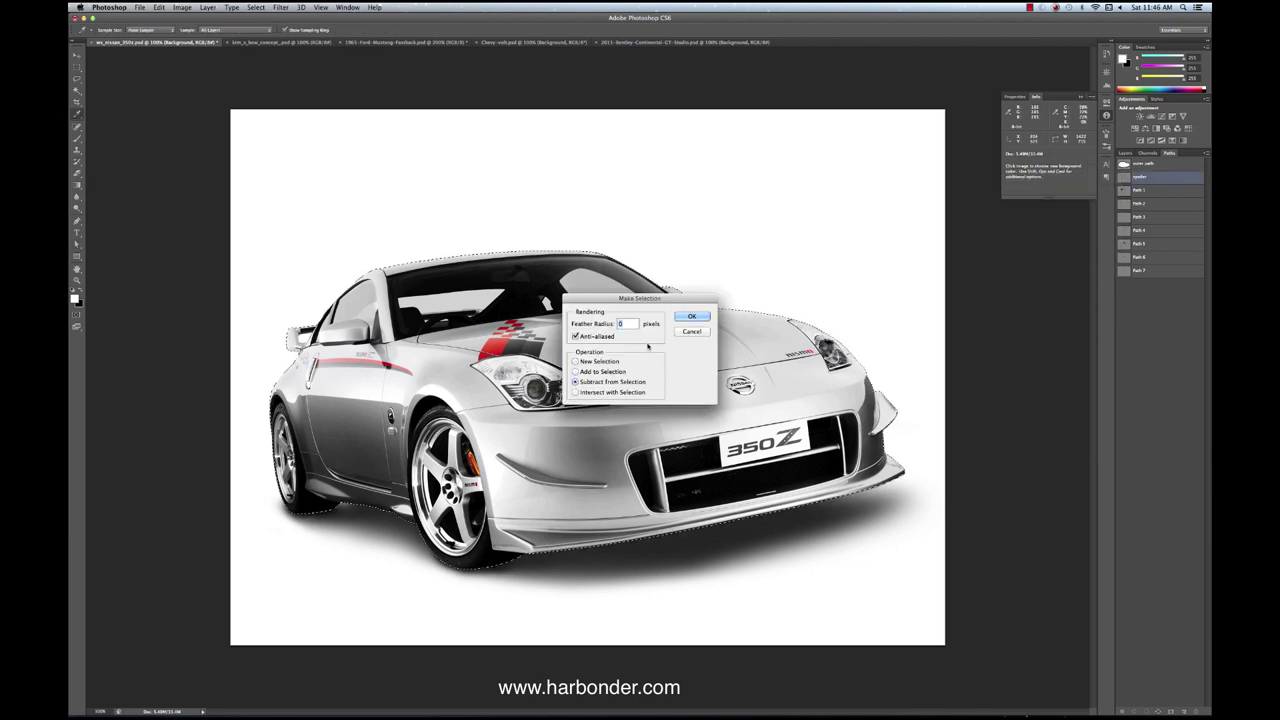
click(692, 316)
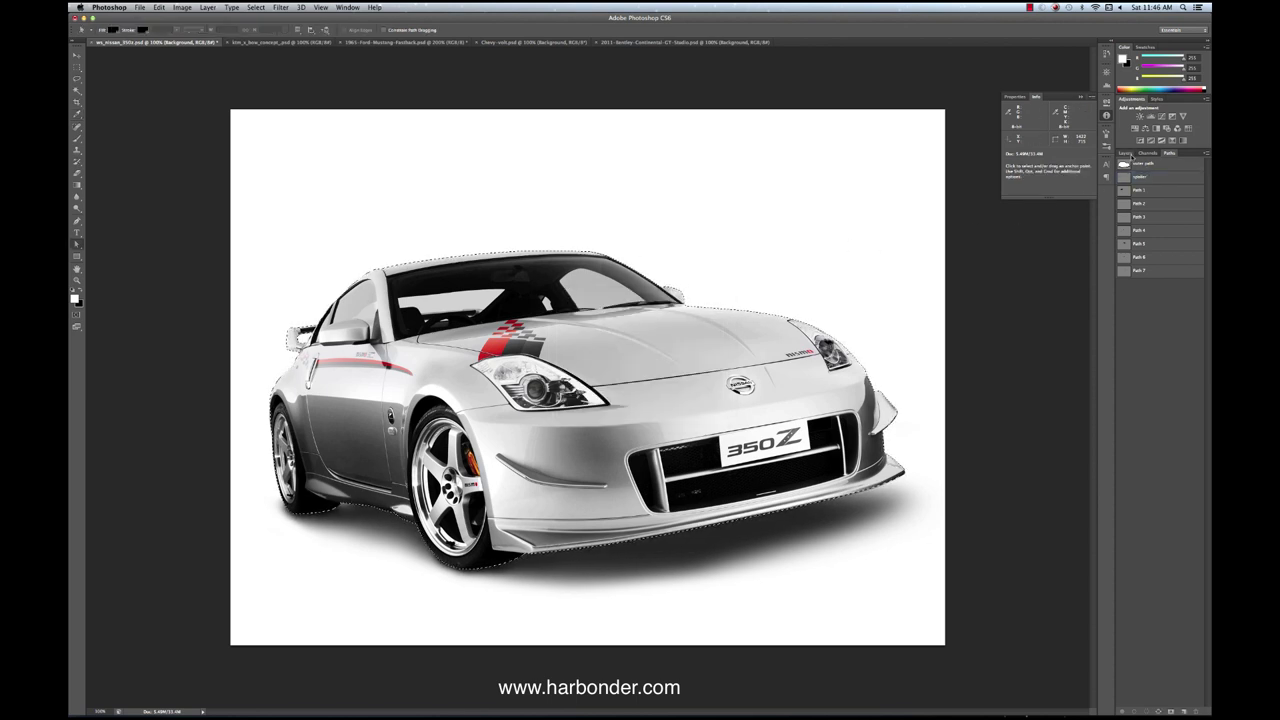
Step: Copy the selected car from the Background to a new layer above grad 1 and check the cutout against the orange gradient
click(1125, 153)
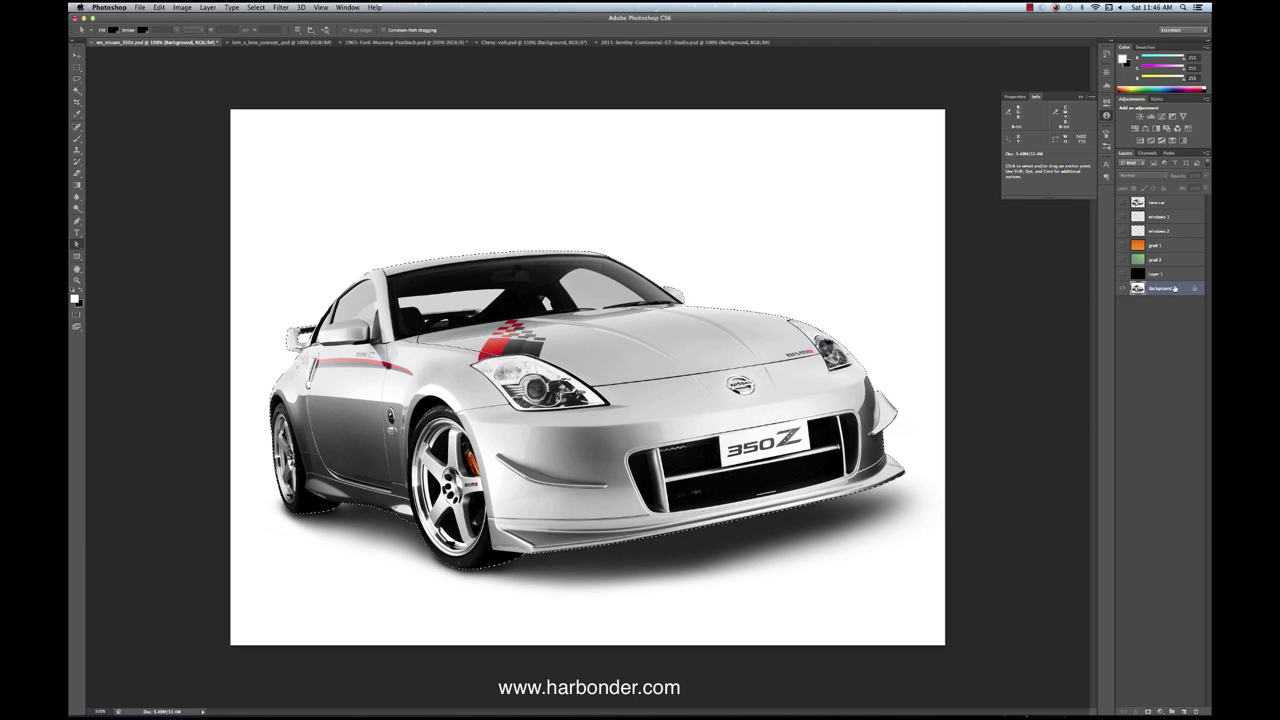
key(super+j)
drag(1175, 288, 1140, 250)
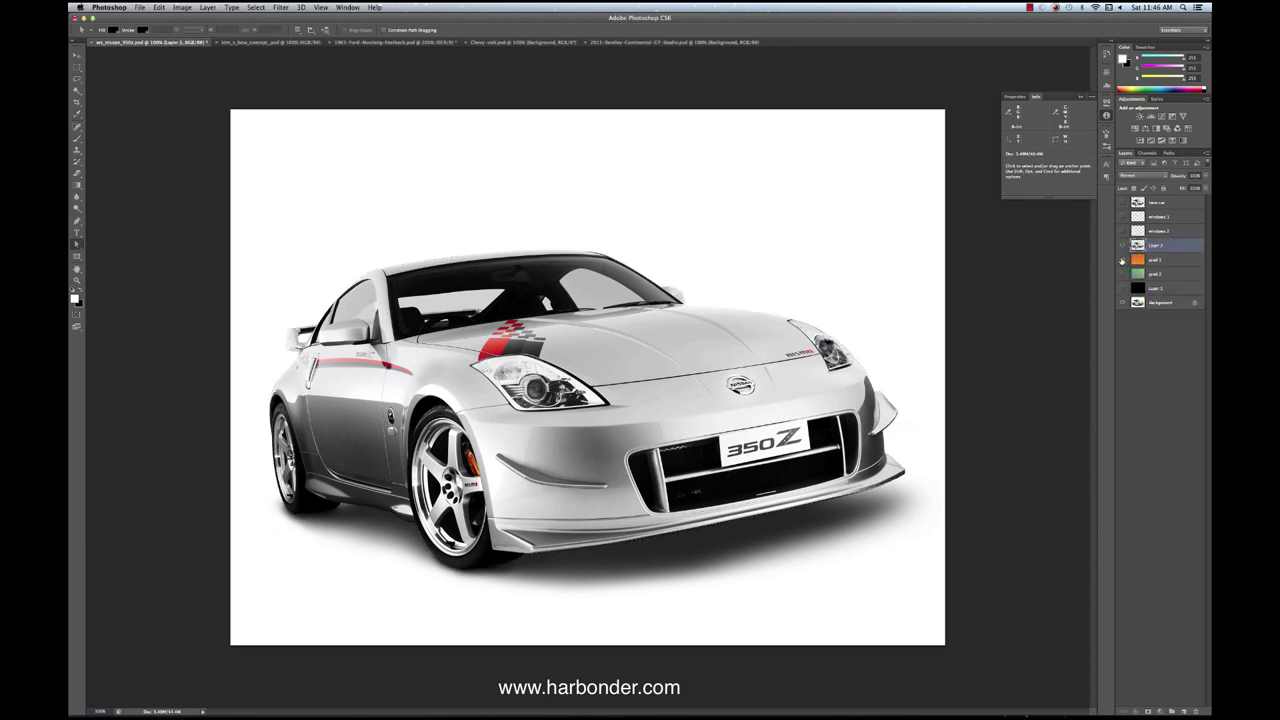
click(1123, 259)
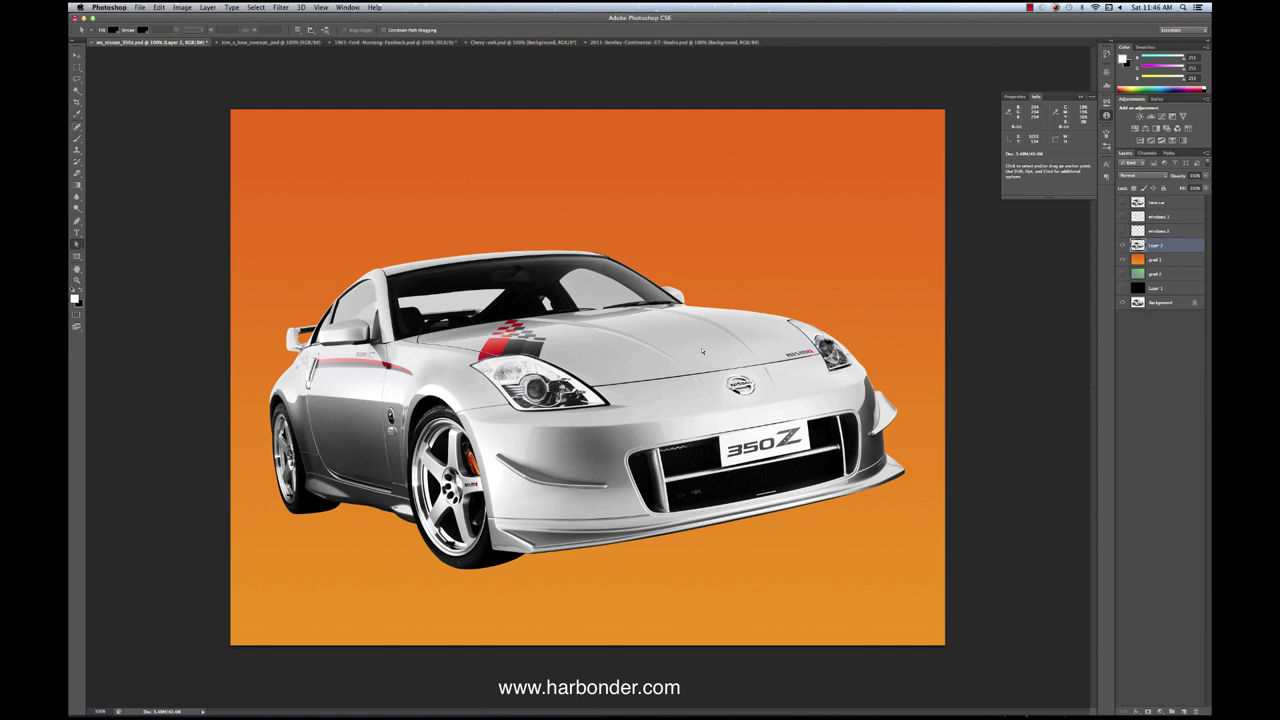
click(1122, 260)
Step: Duplicate the Background layer within the Nissan document and desaturate the copy
click(1165, 303)
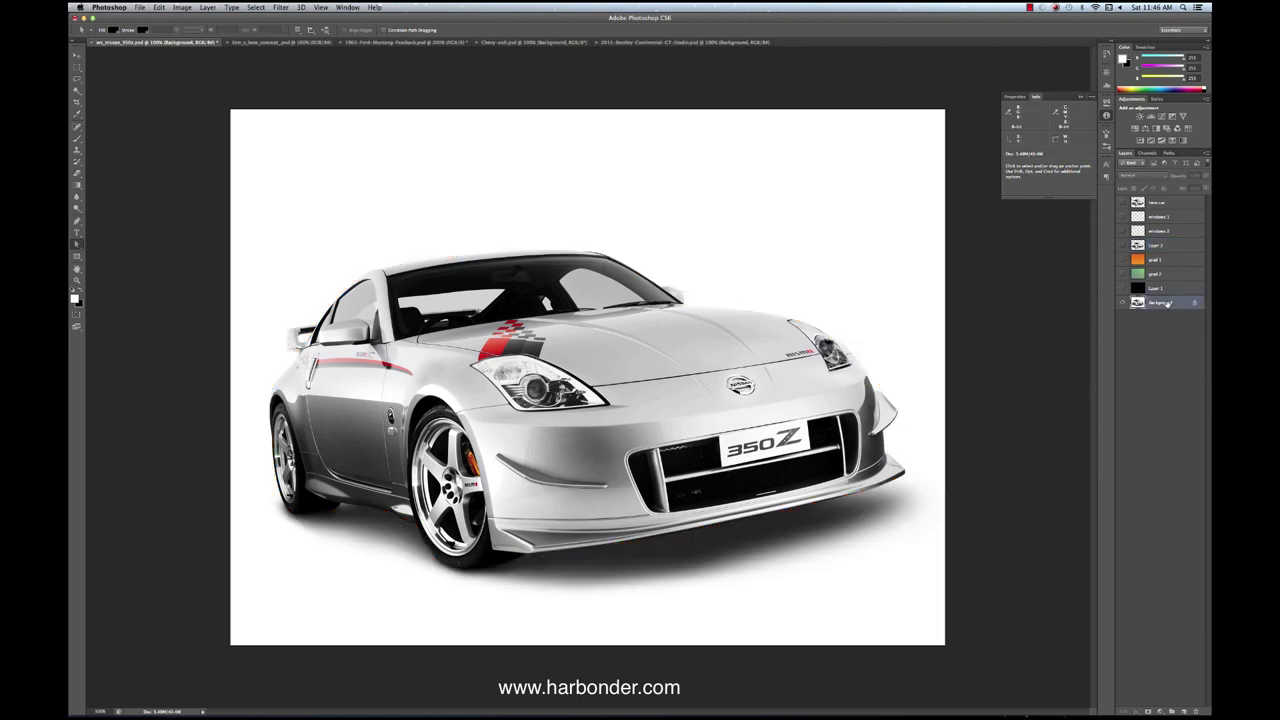
click(1200, 151)
click(1130, 164)
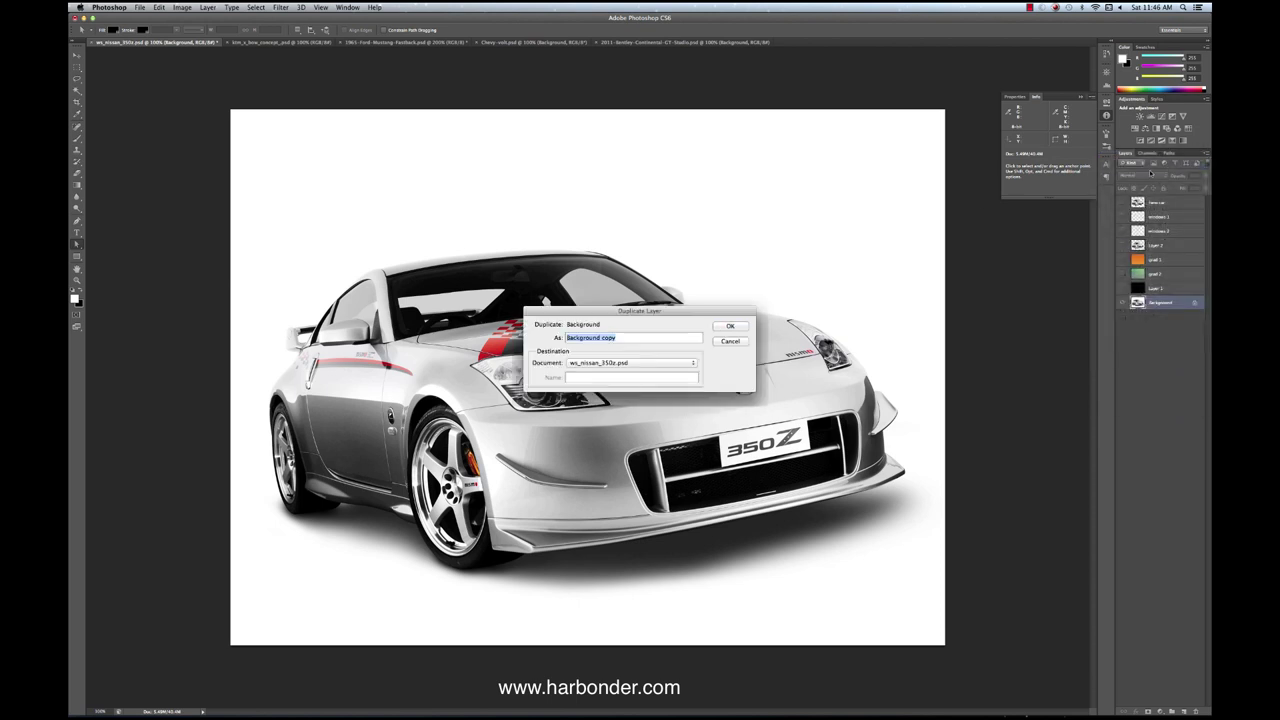
click(730, 326)
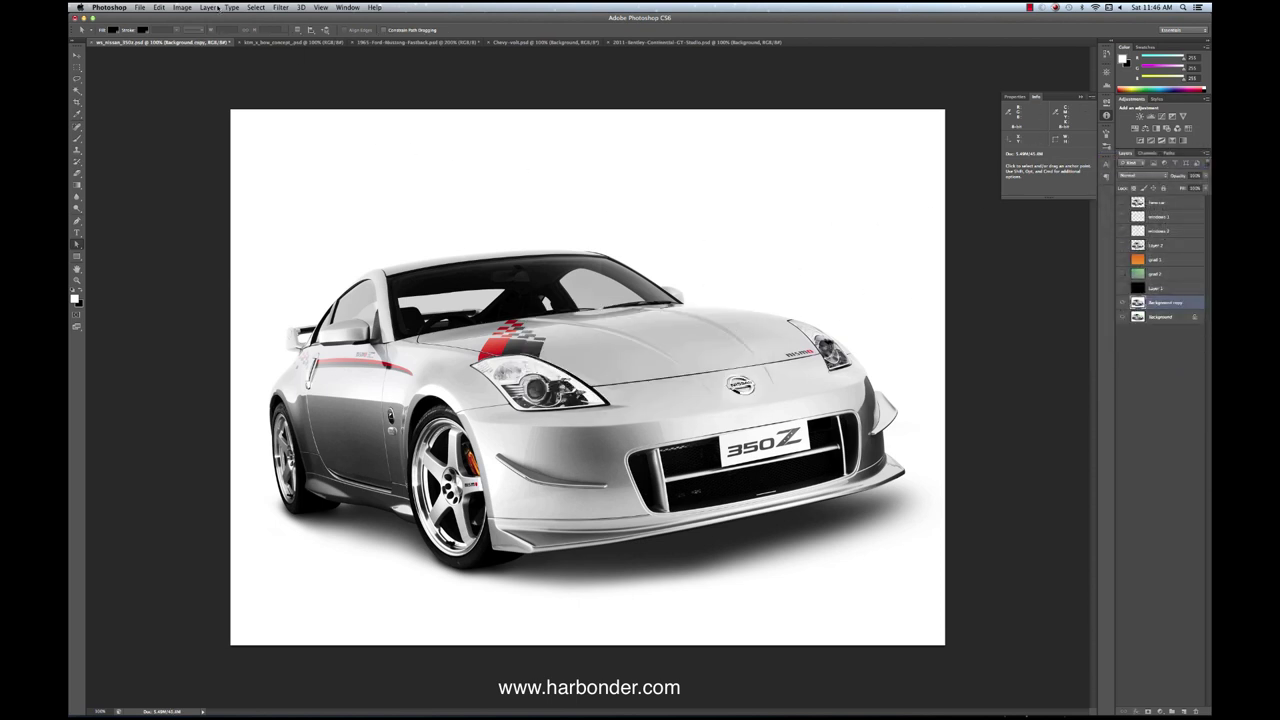
click(182, 7)
mouse_move(205, 35)
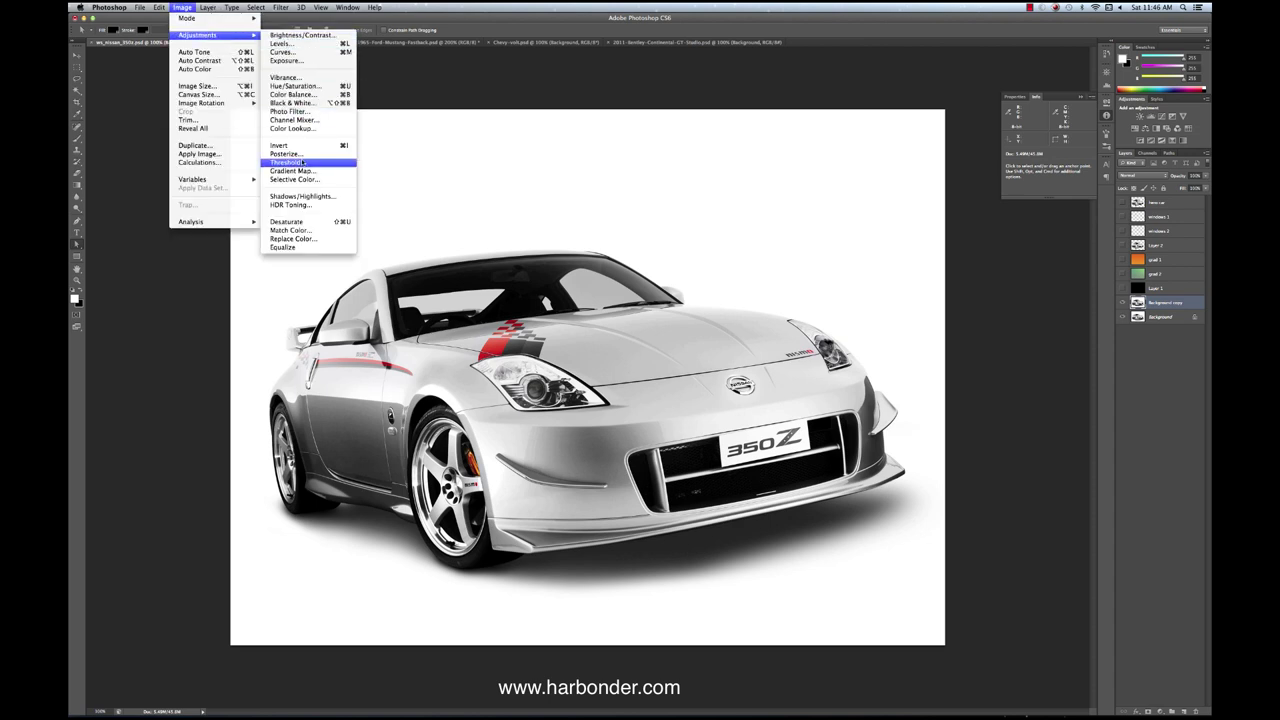
click(290, 221)
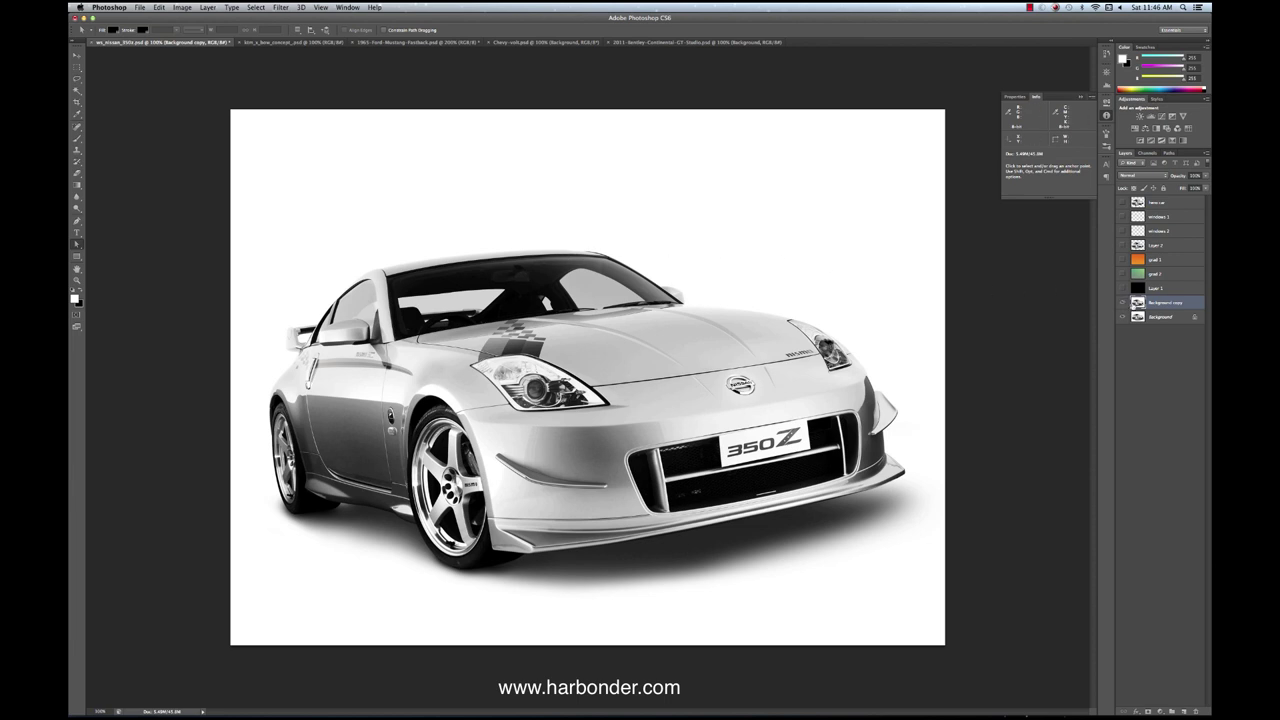
Step: Load the car cutout layer's pixels as a selection, fill that area white on the Background copy, and deselect
click(1137, 246)
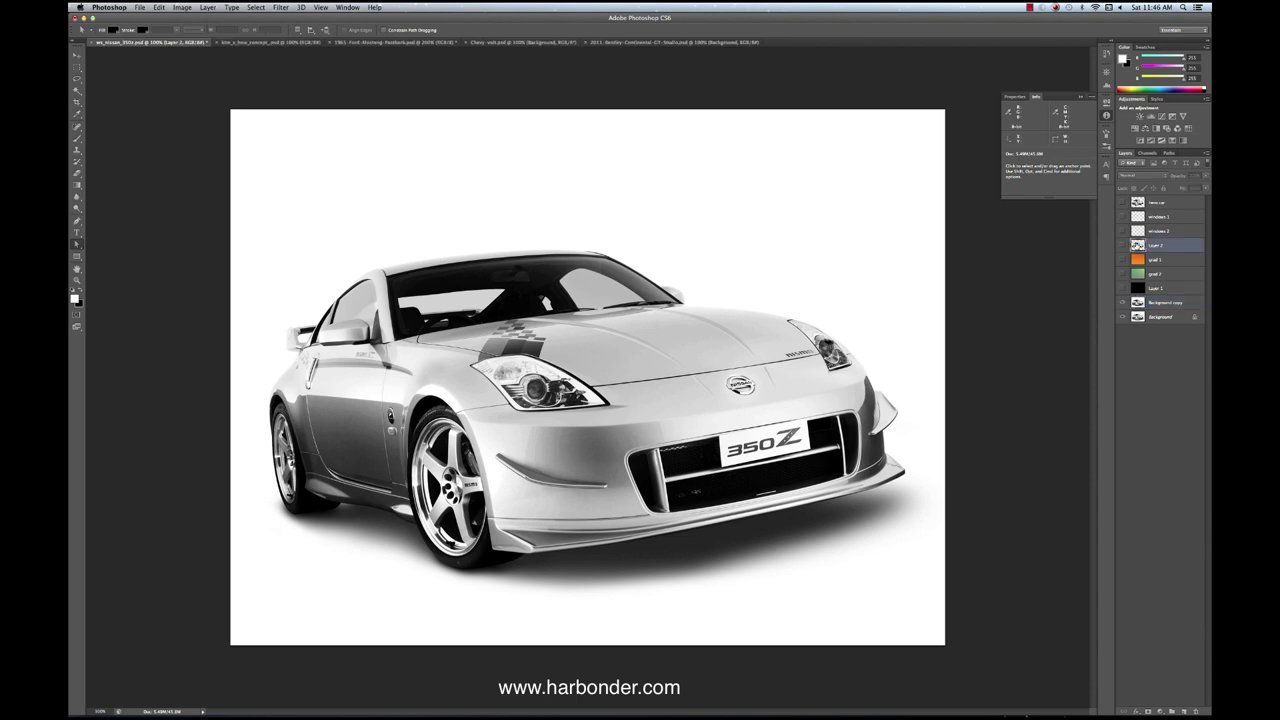
right_click(1138, 246)
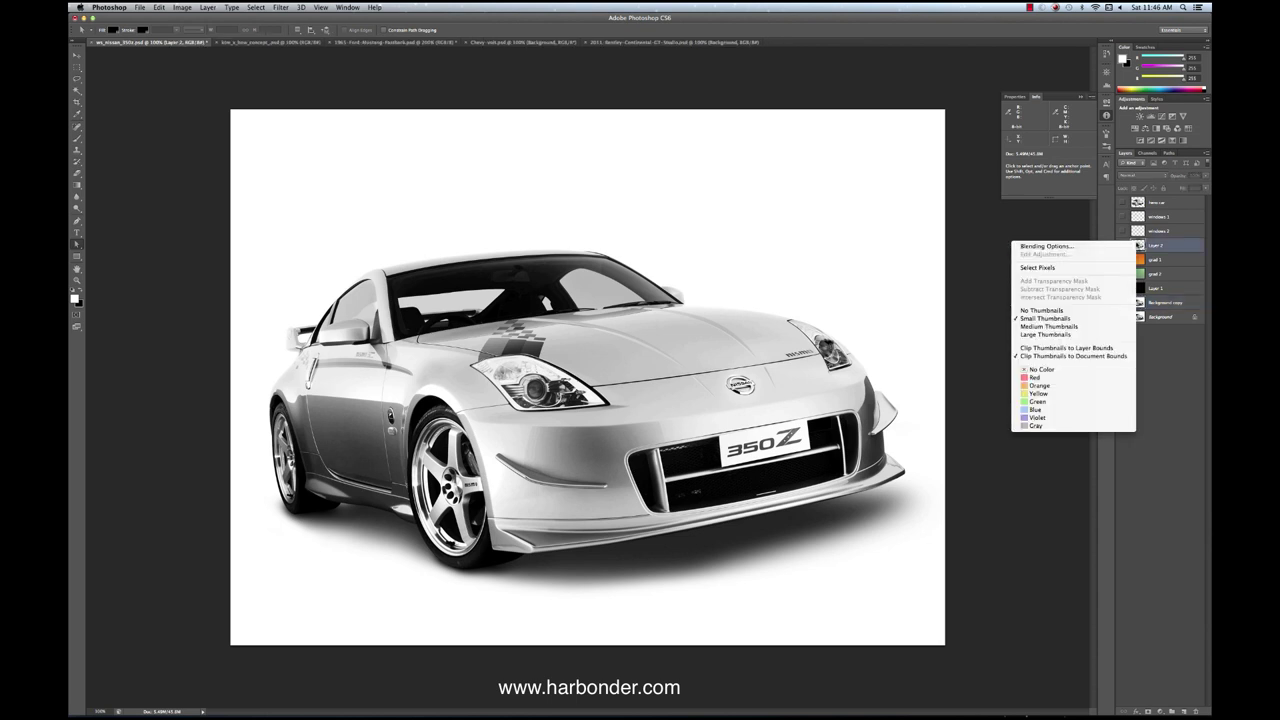
click(1049, 268)
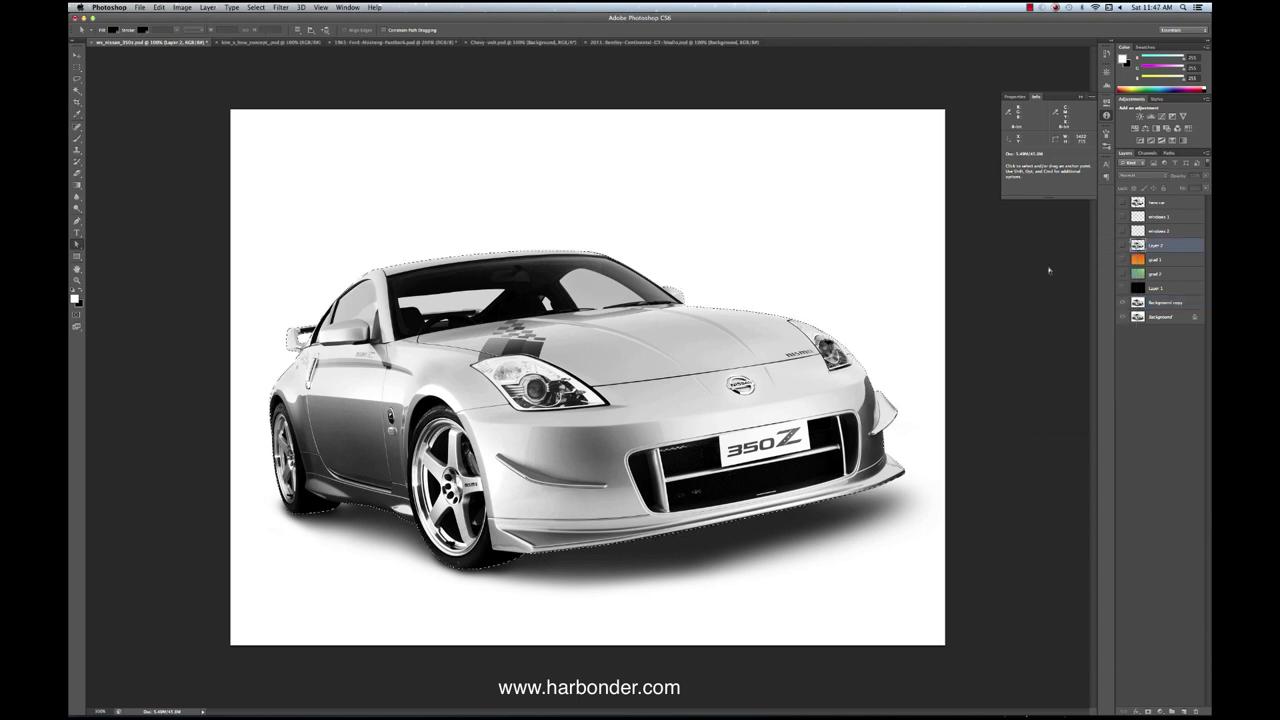
click(1177, 303)
key(alt+BackSpace)
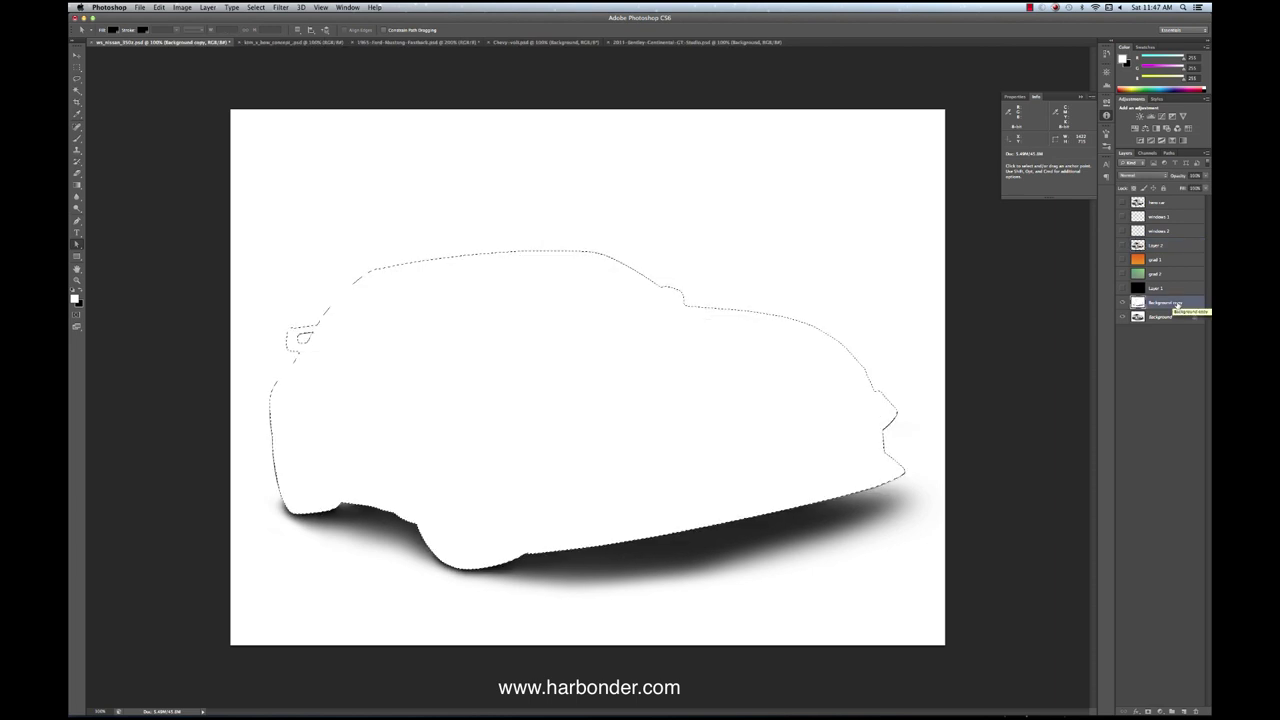
key(super+d)
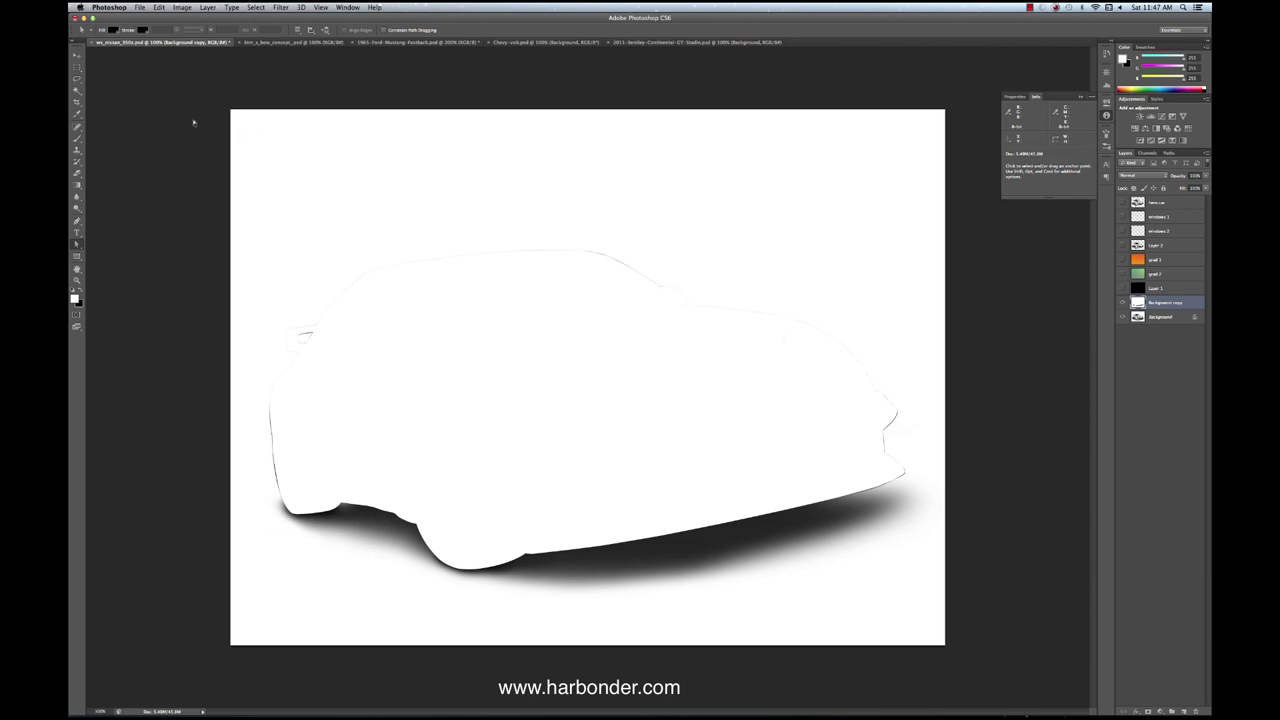
Step: Fill the area above the shadow and the leftover edge near the rear wheel with white, using rectangular selections
click(77, 67)
mouse_move(199, 90)
mouse_down()
mouse_move(603, 257)
mouse_move(943, 432)
mouse_move(967, 472)
mouse_up()
key(alt+BackSpace)
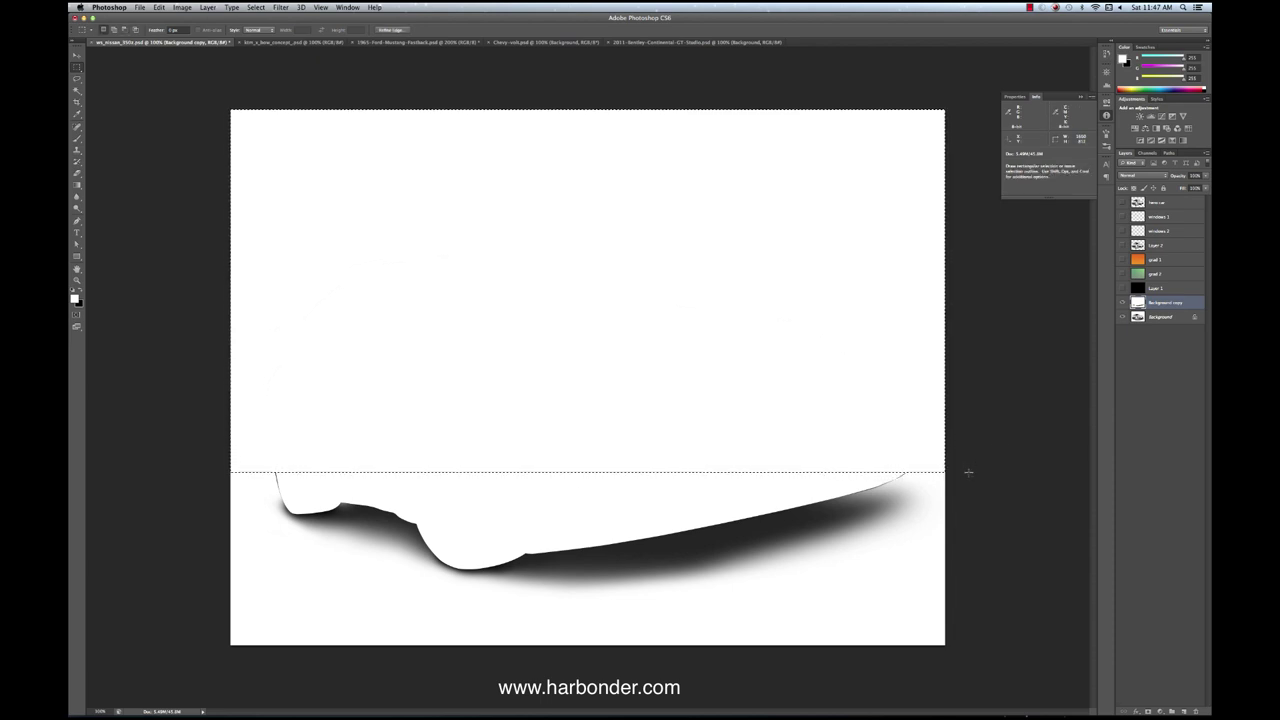
key(super+d)
drag(257, 450, 296, 492)
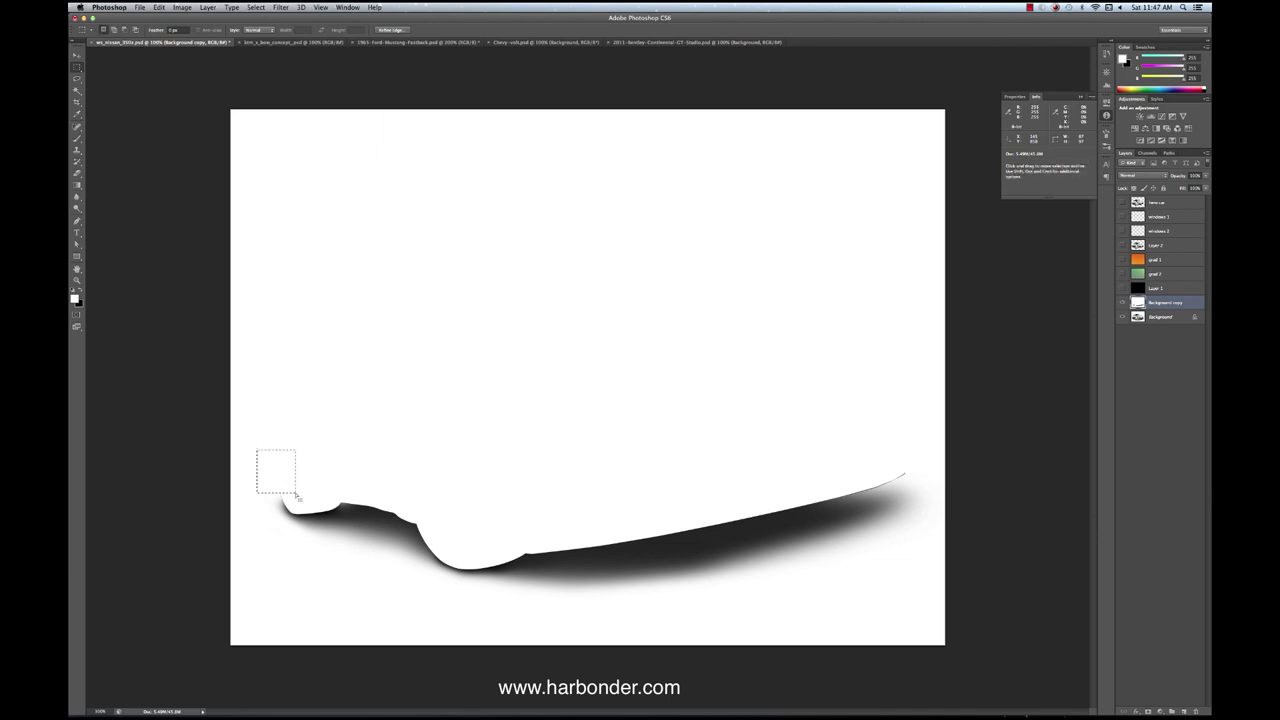
key(super+d)
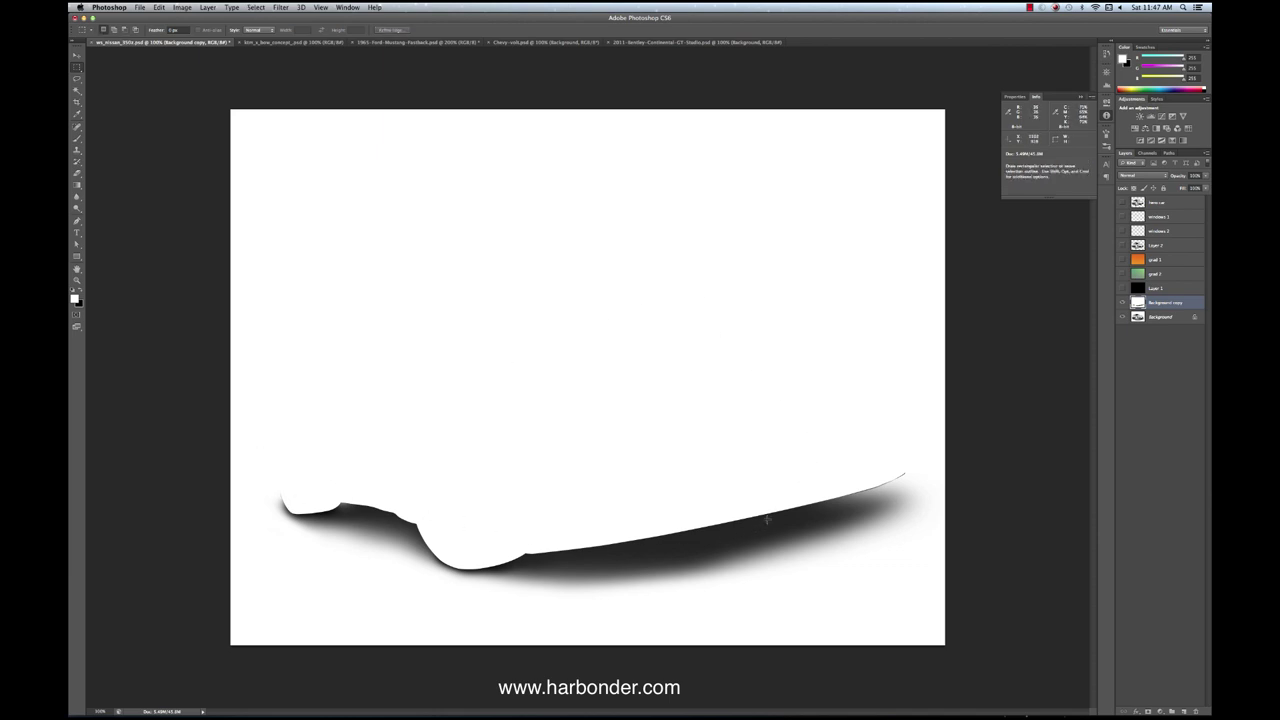
Step: Move the Background copy with the shadow directly beneath the car cutout layer and show the cutout over it
key(v)
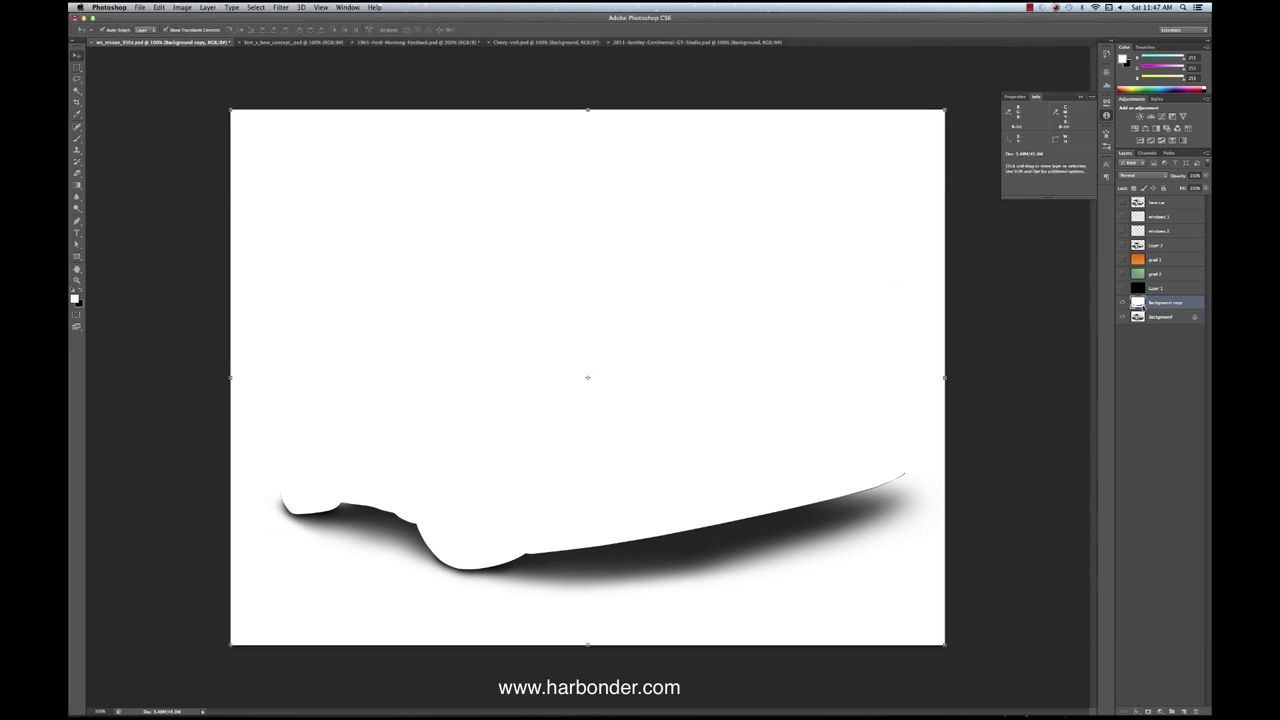
drag(1180, 306, 1176, 256)
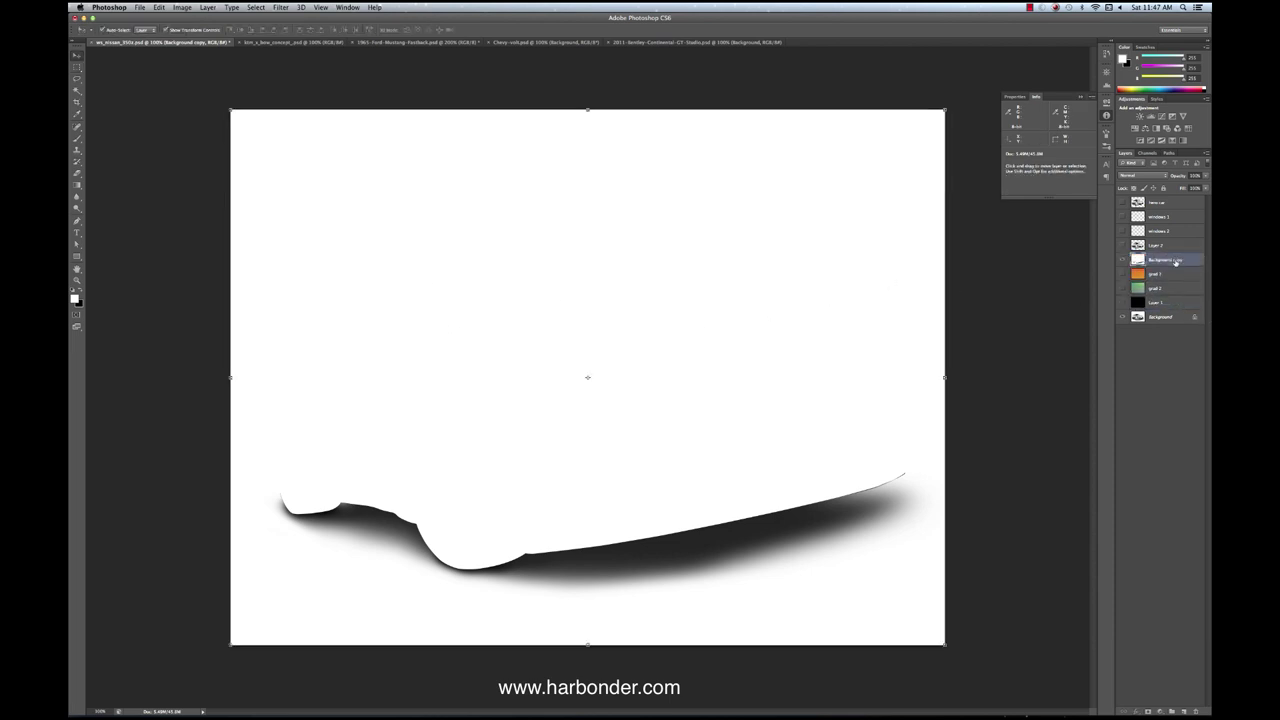
click(1122, 246)
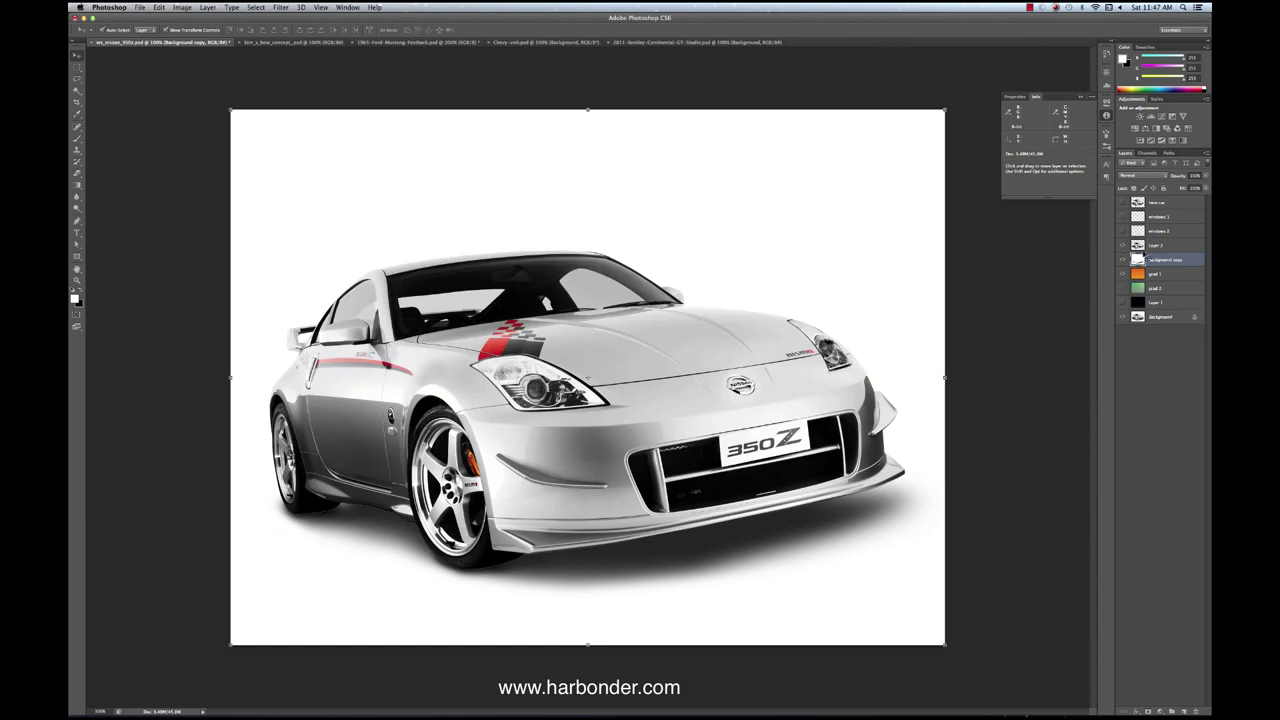
drag(348, 473, 443, 316)
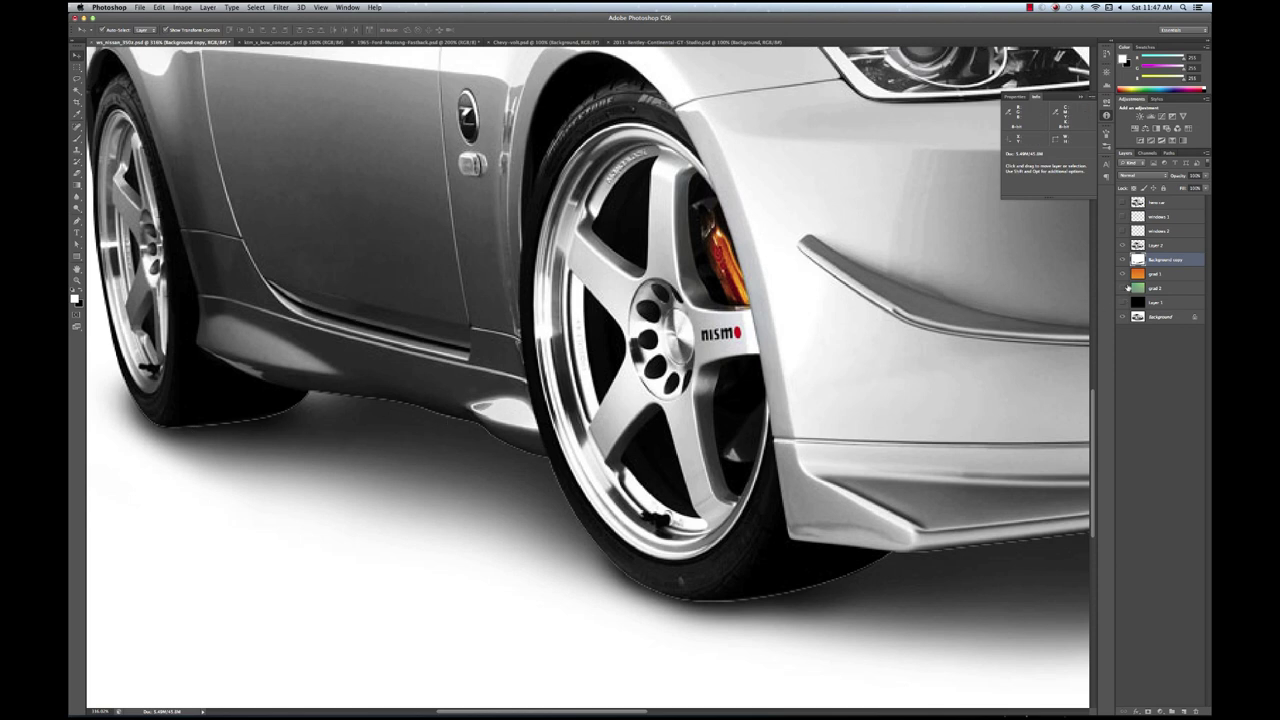
Step: Set the Background copy shadow layer's blend mode to Multiply and preview the car over the orange and then the green gradient
click(1157, 246)
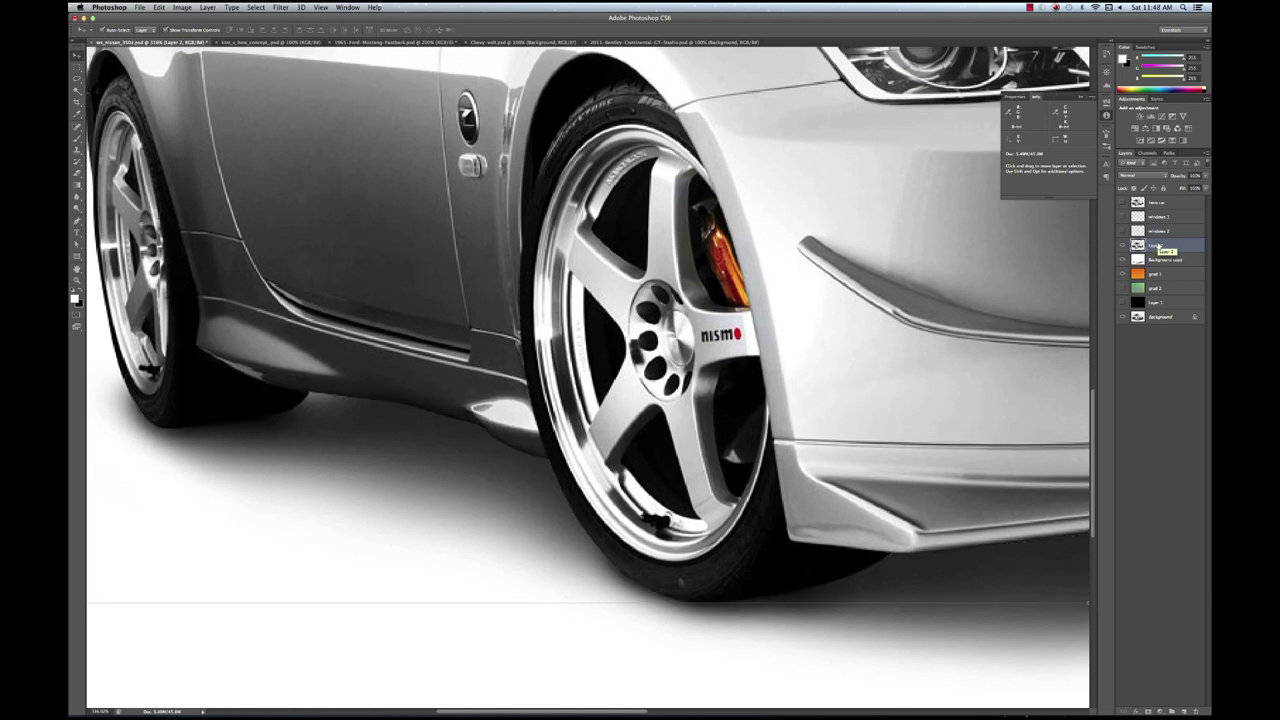
key(super+minus)
key(super+minus)
key(super+minus)
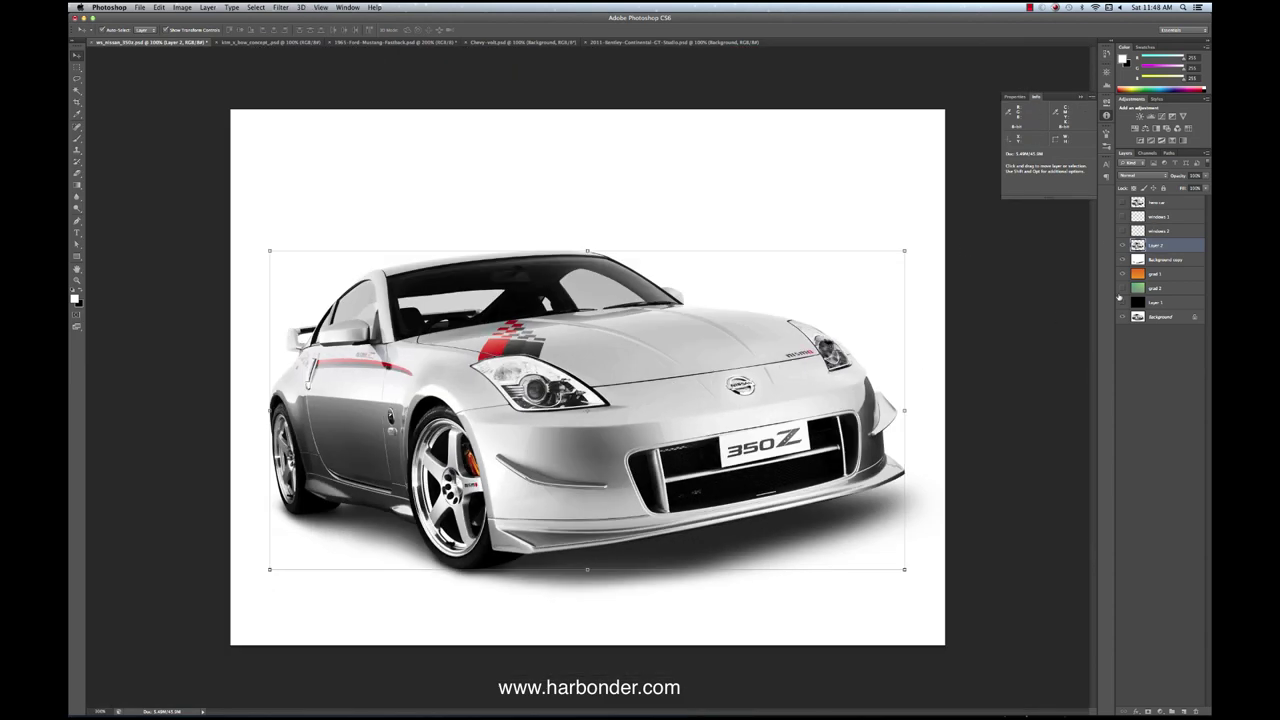
click(1183, 259)
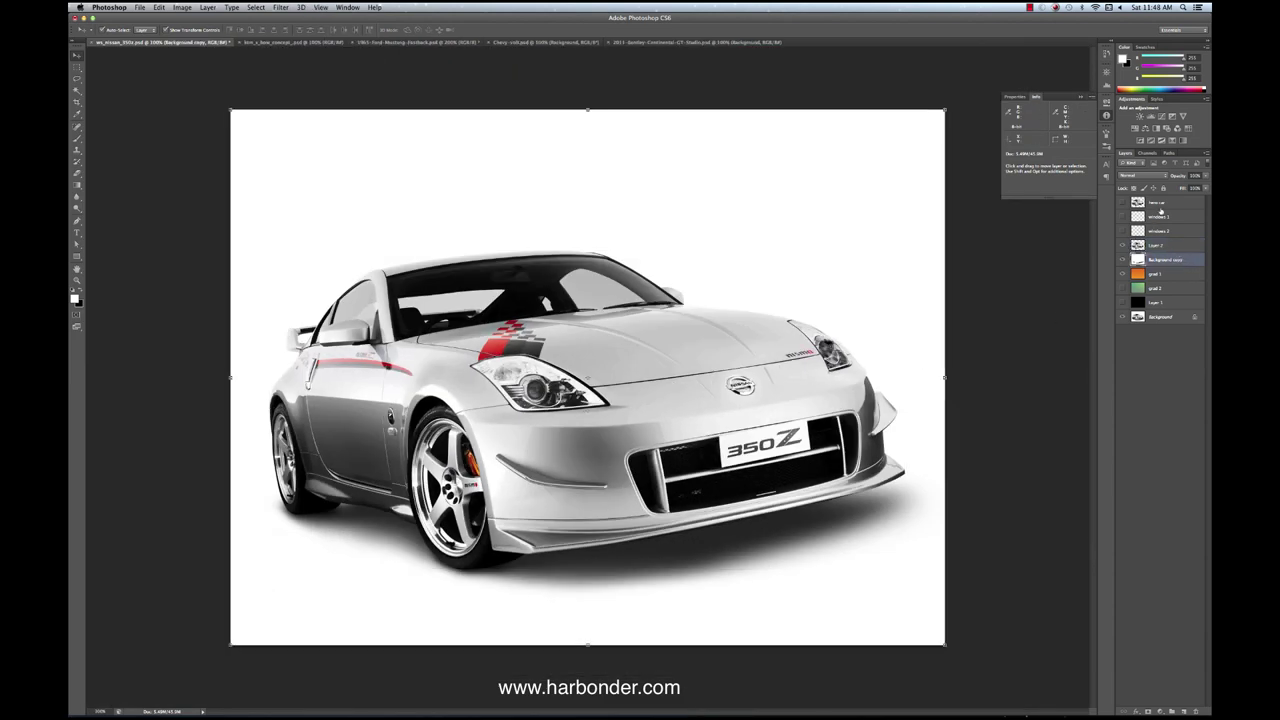
click(1122, 245)
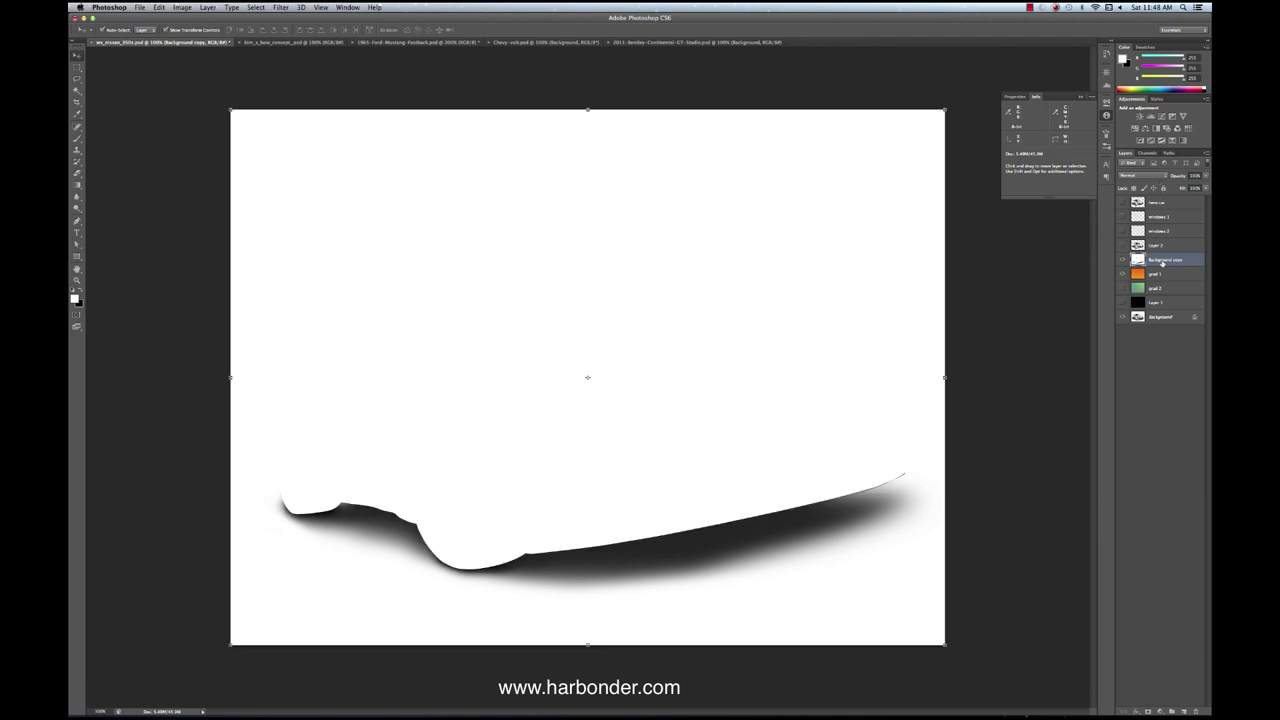
click(1145, 176)
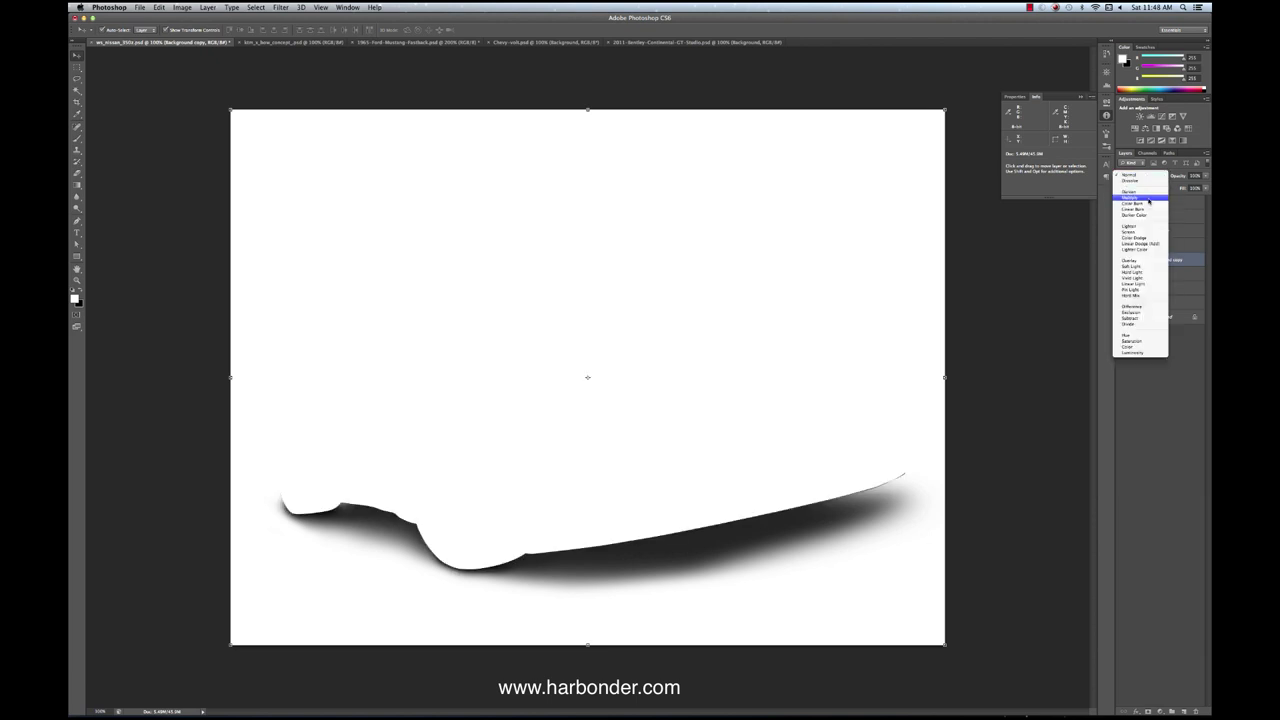
click(1146, 196)
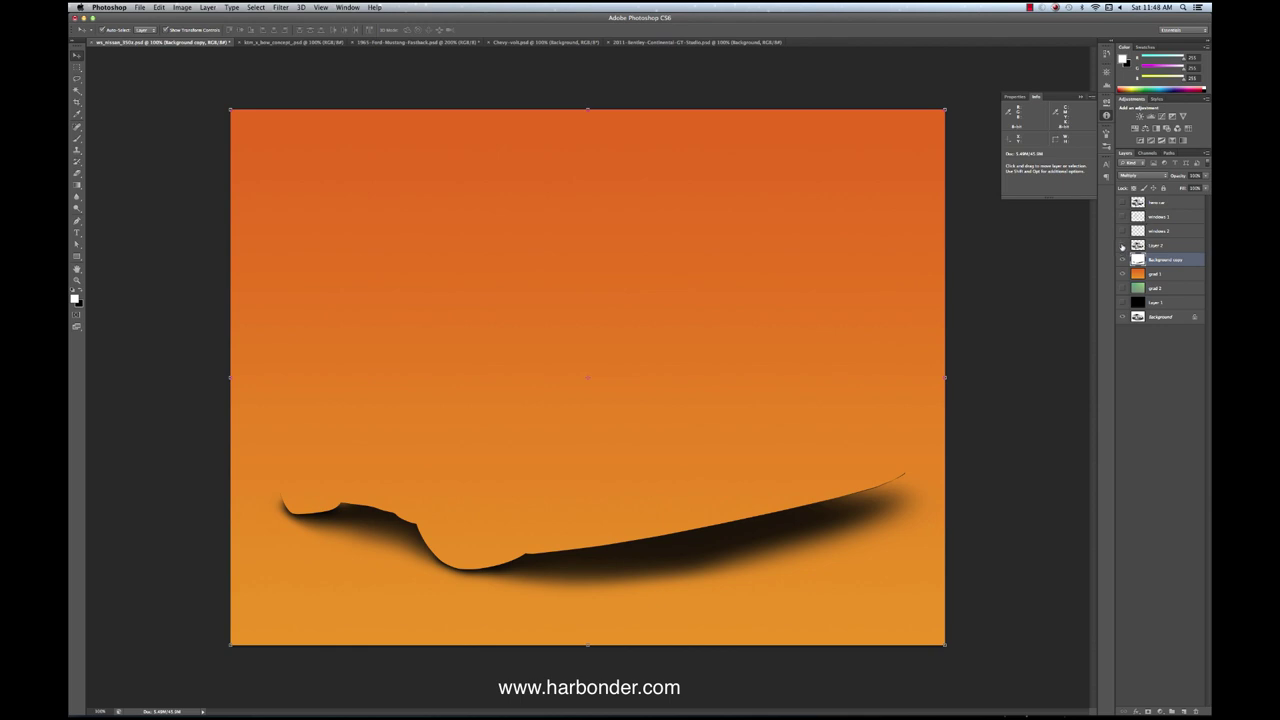
click(1122, 246)
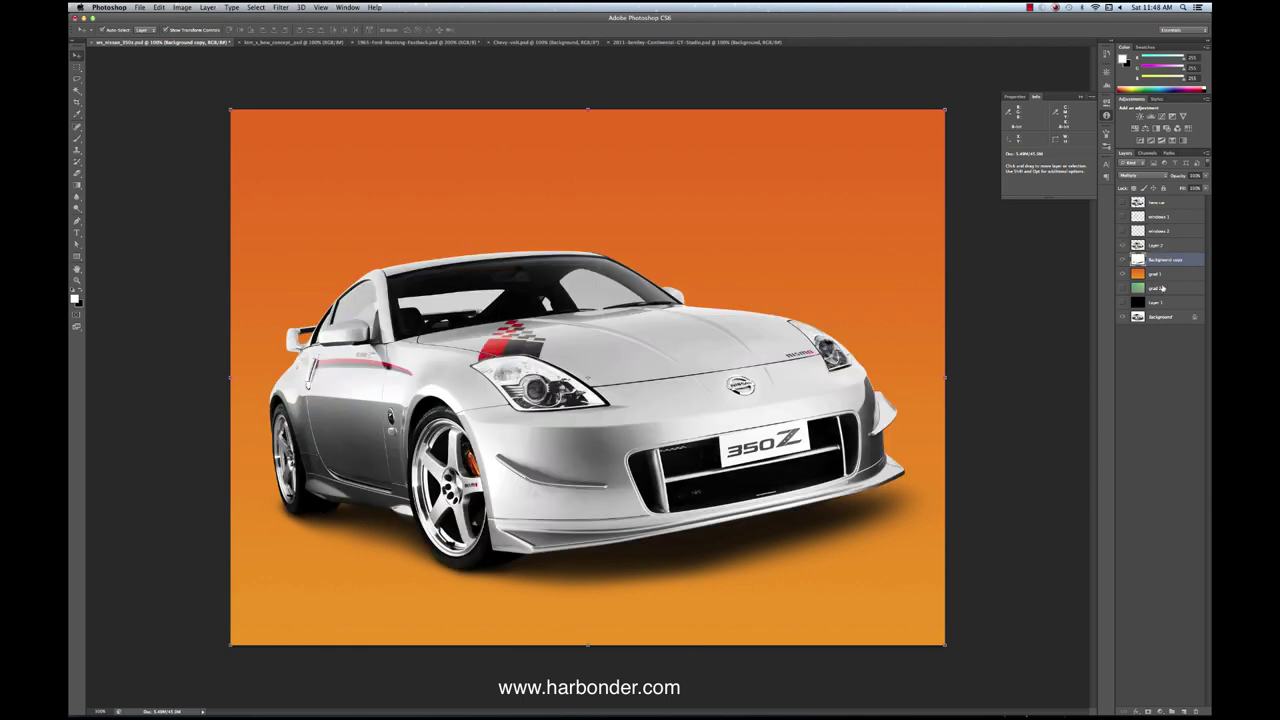
click(1123, 274)
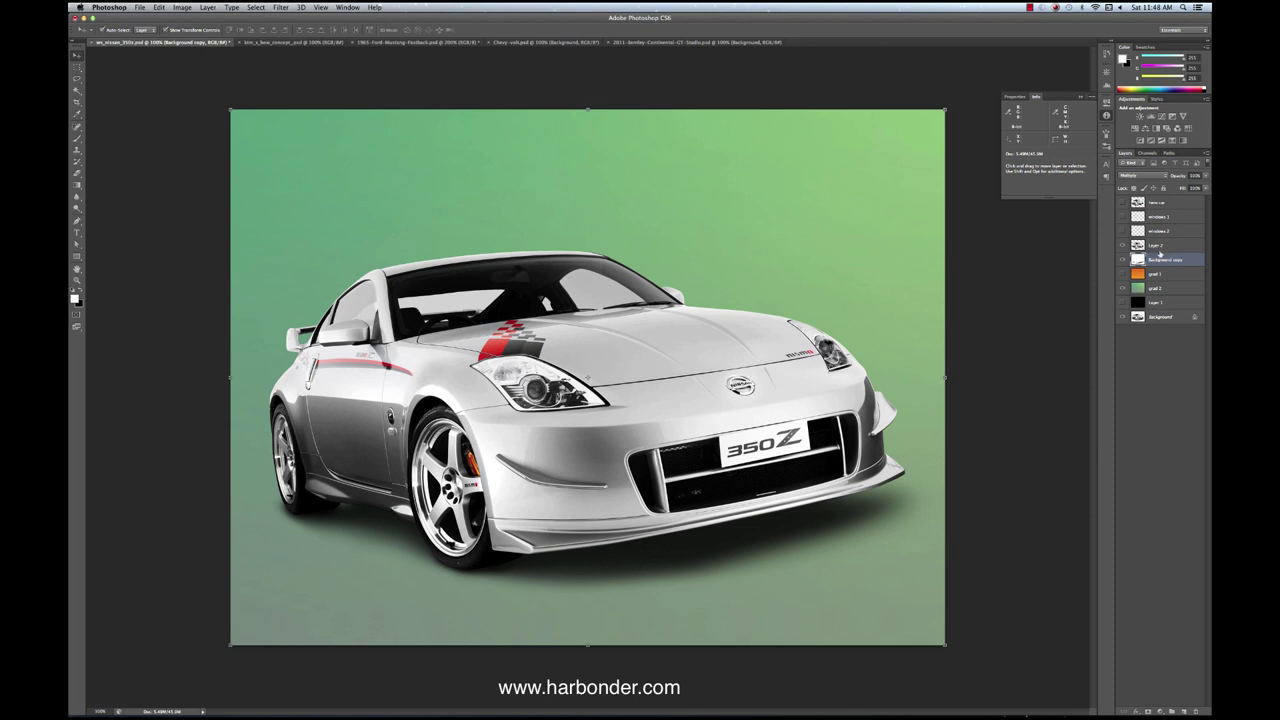
Step: Try merging the car cutout with the Multiply shadow layer and undo the merge
shift+click(1166, 245)
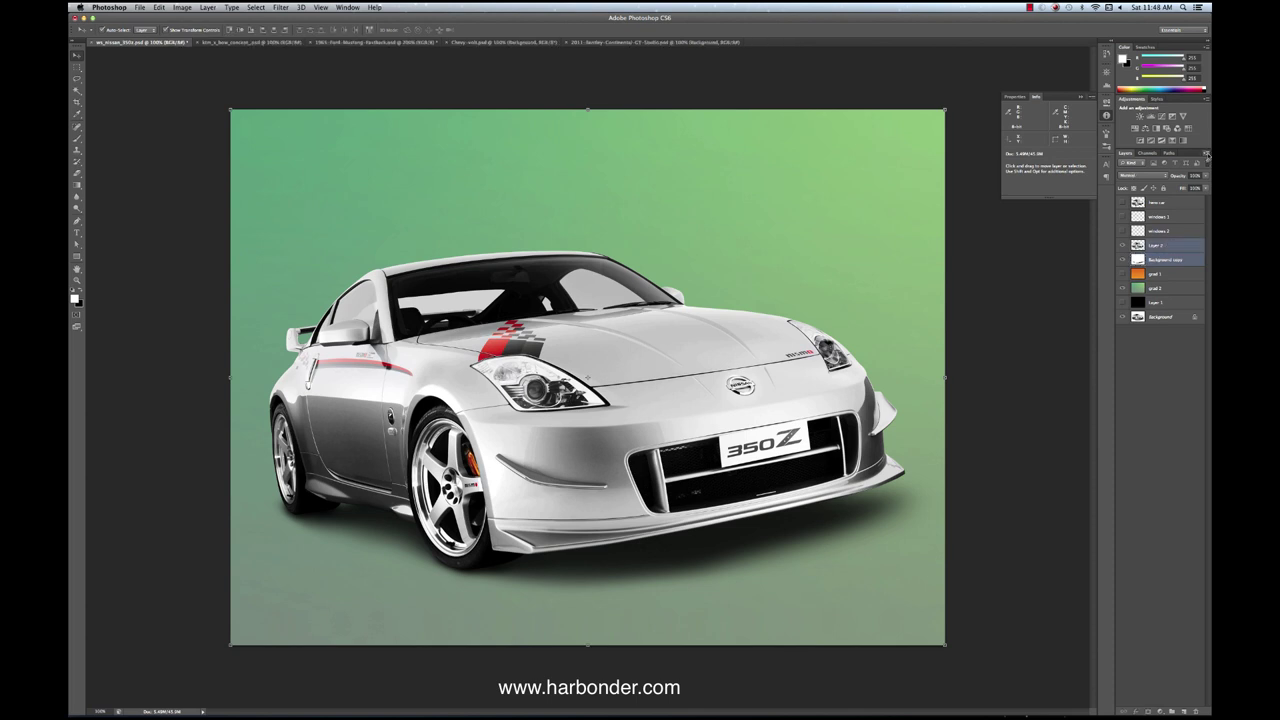
click(1207, 158)
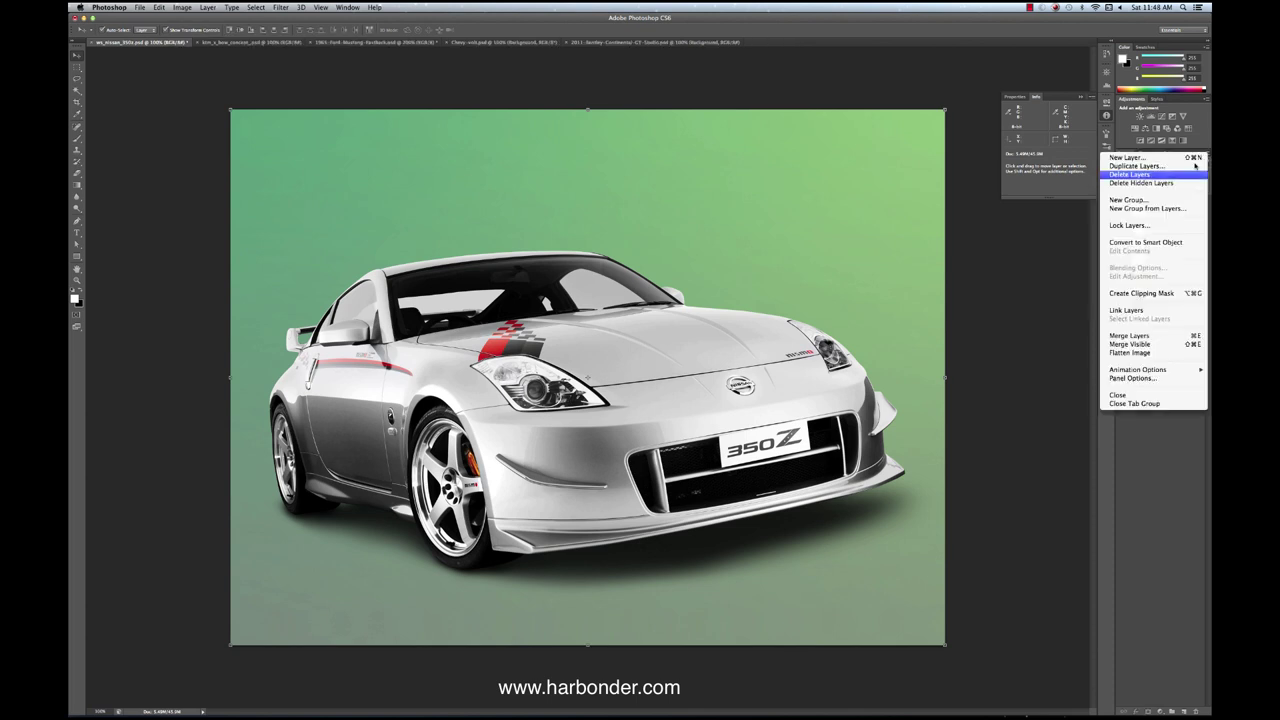
click(1141, 336)
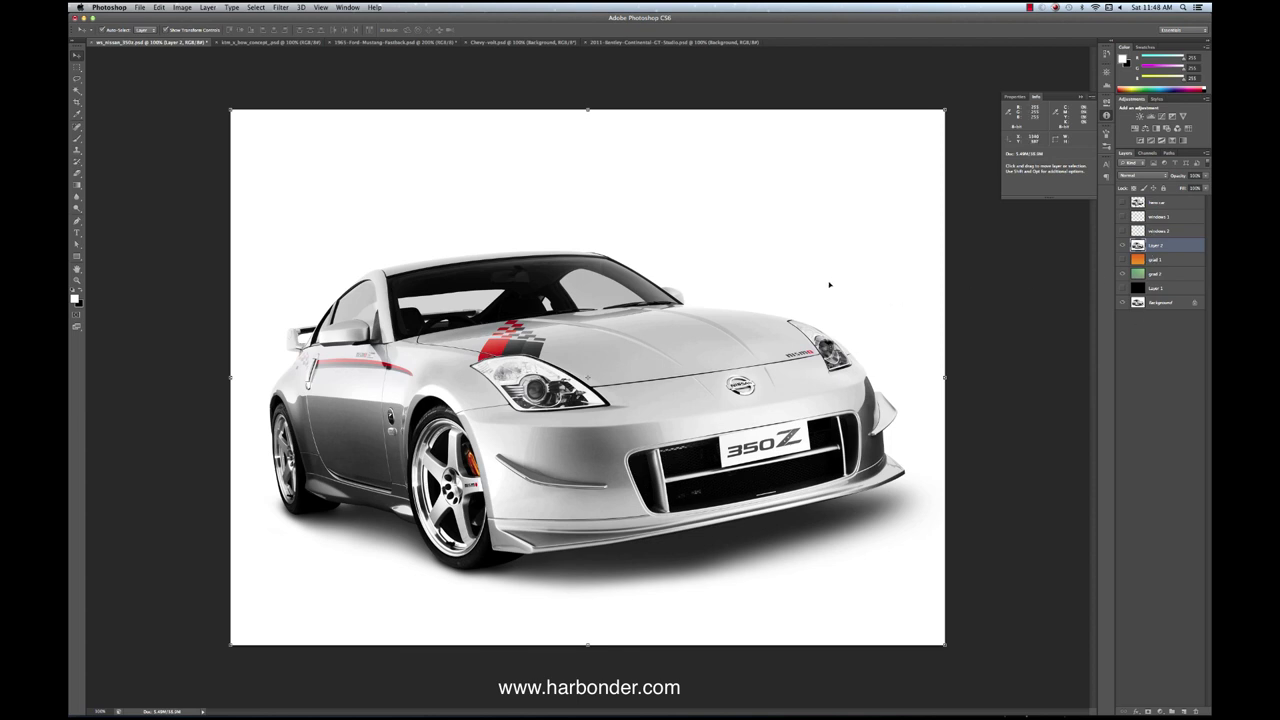
key(super+z)
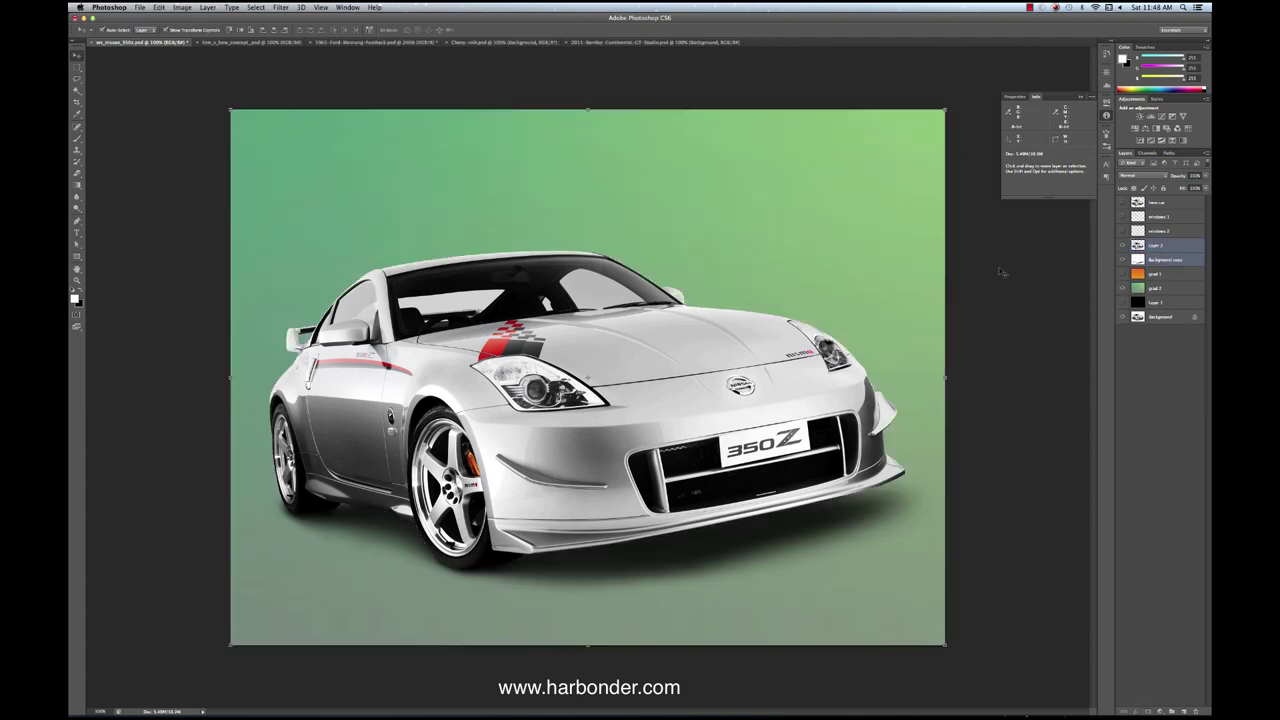
Step: Step back to before the merge attempt, return the Background copy's blend mode to Normal, and show the car cutout
key(super+alt+z)
key(super+alt+z)
key(super+alt+z)
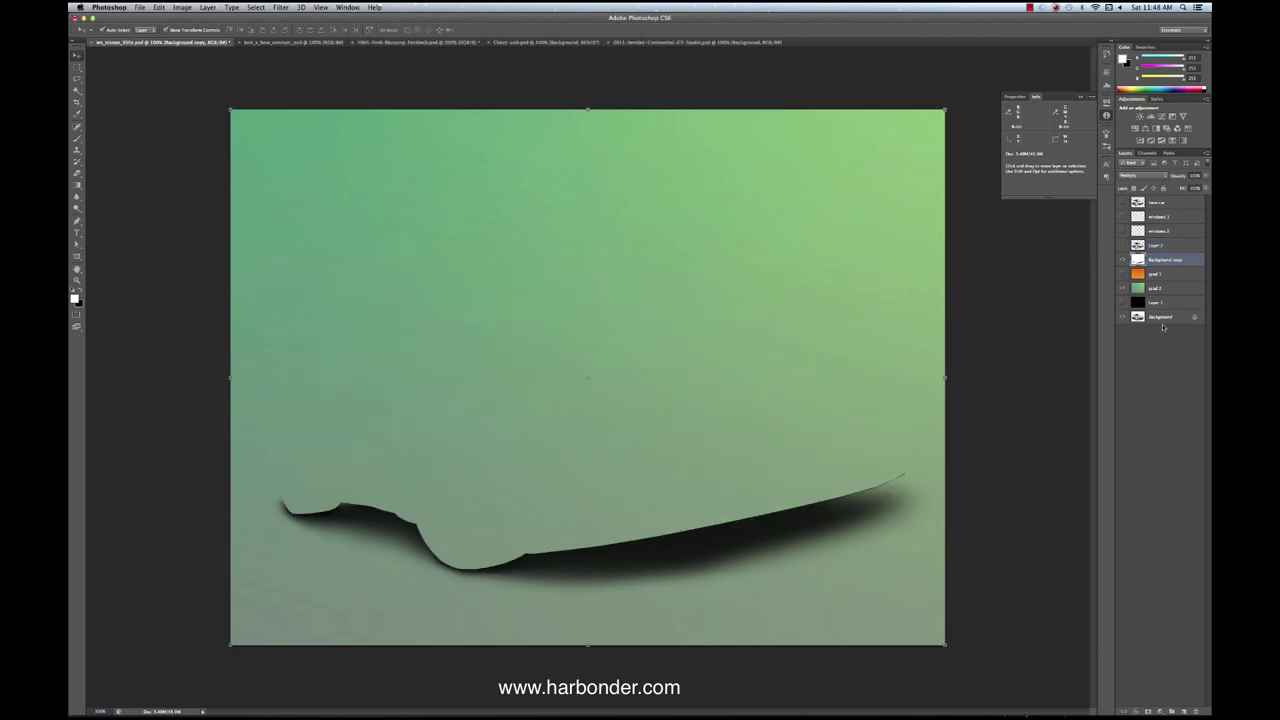
click(1140, 175)
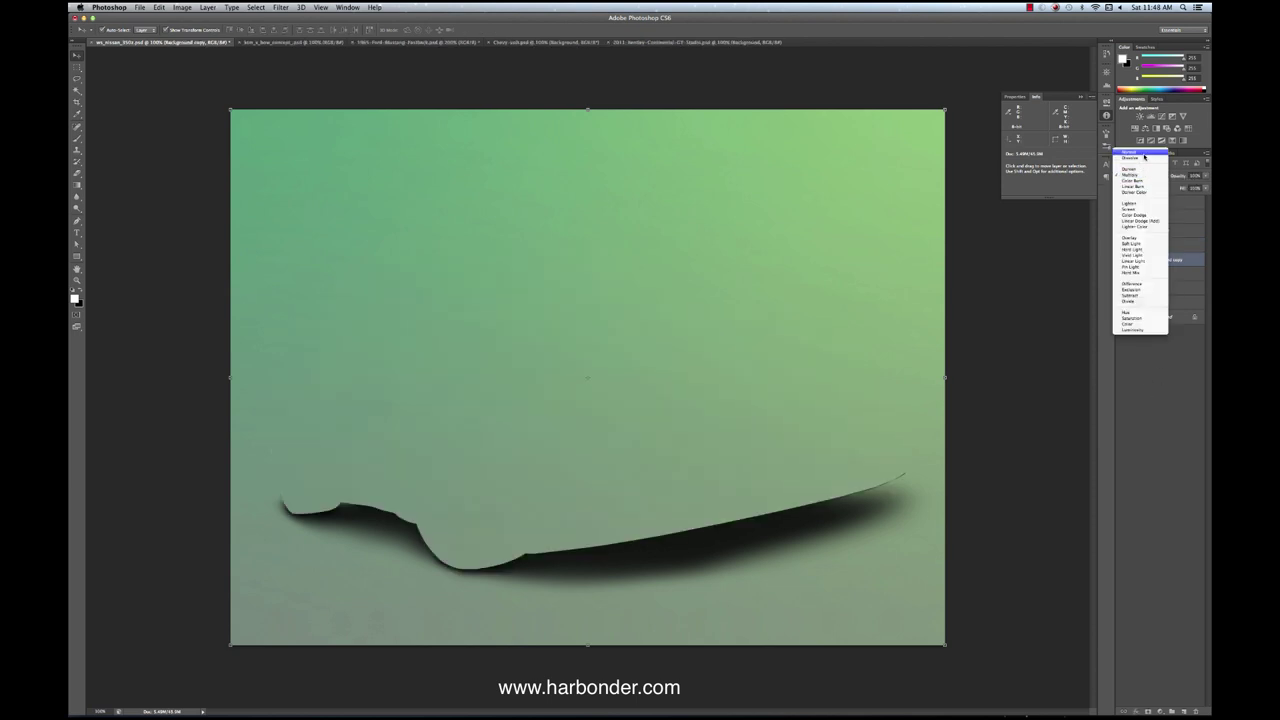
click(1140, 152)
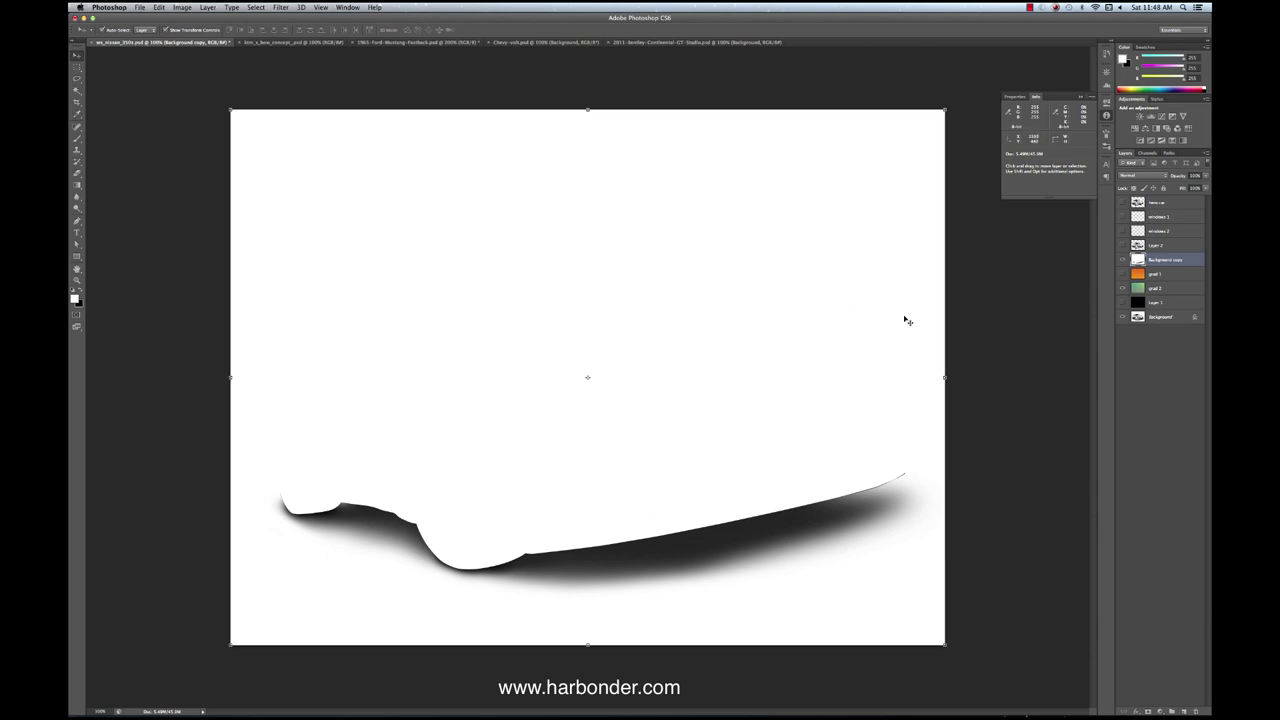
click(1123, 245)
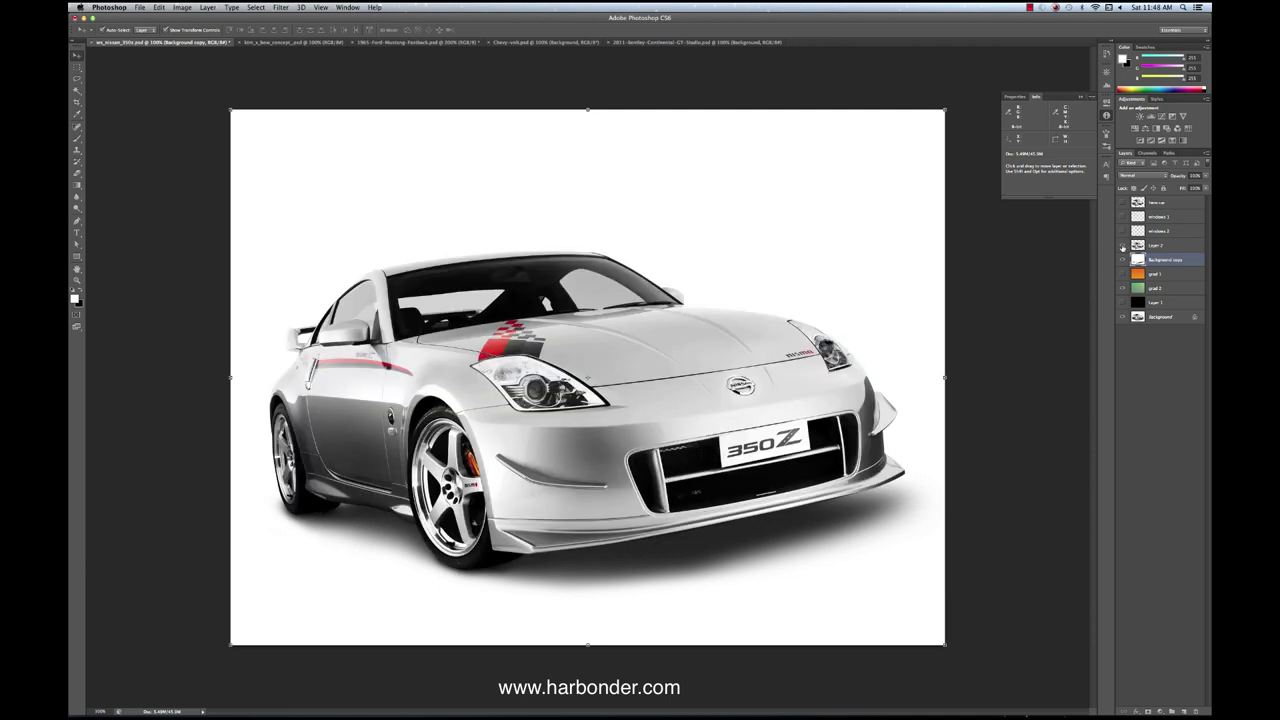
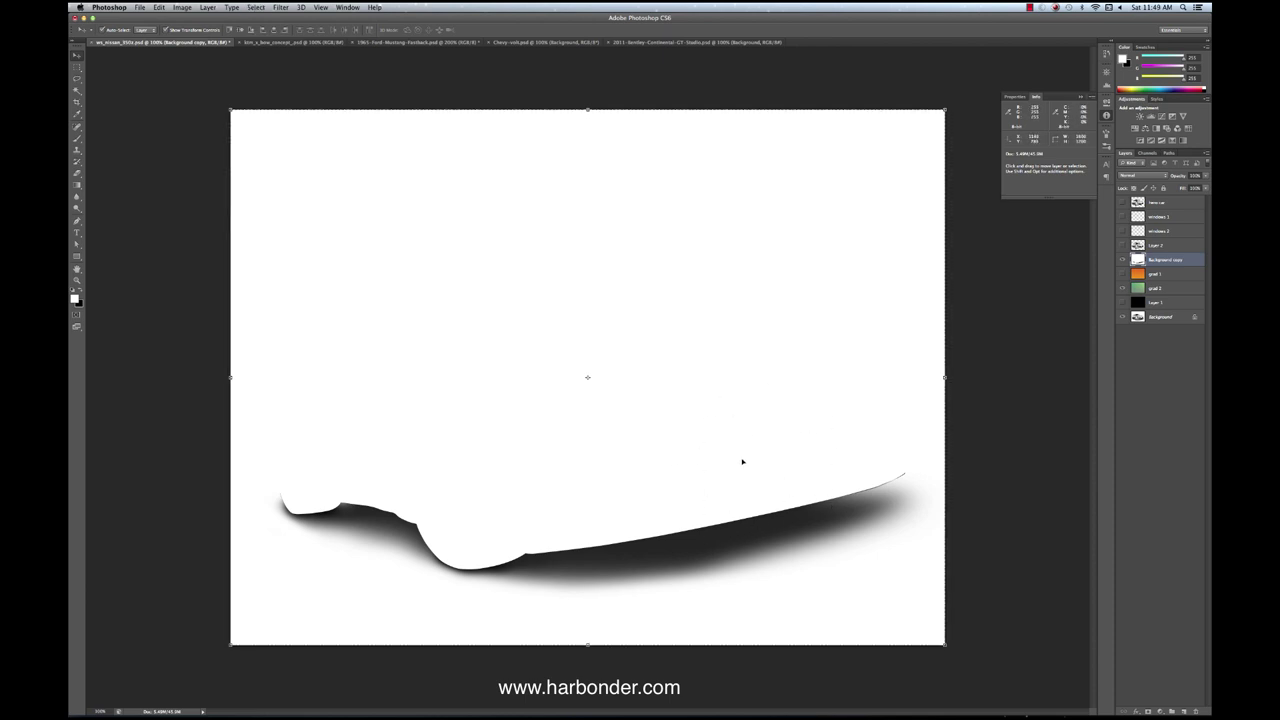
Step: Copy the whole shadow image from the Background copy into a new alpha channel, invert it, and return to the RGB layers
key(super+c)
click(1154, 153)
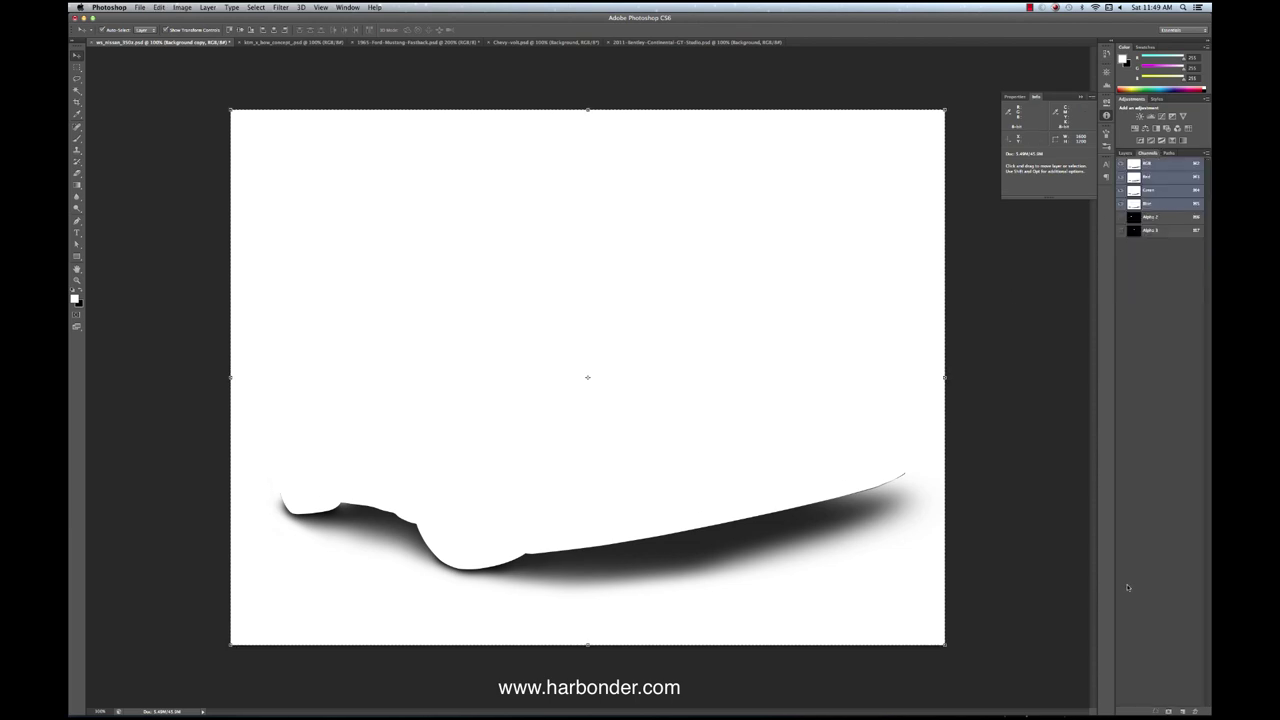
click(1182, 711)
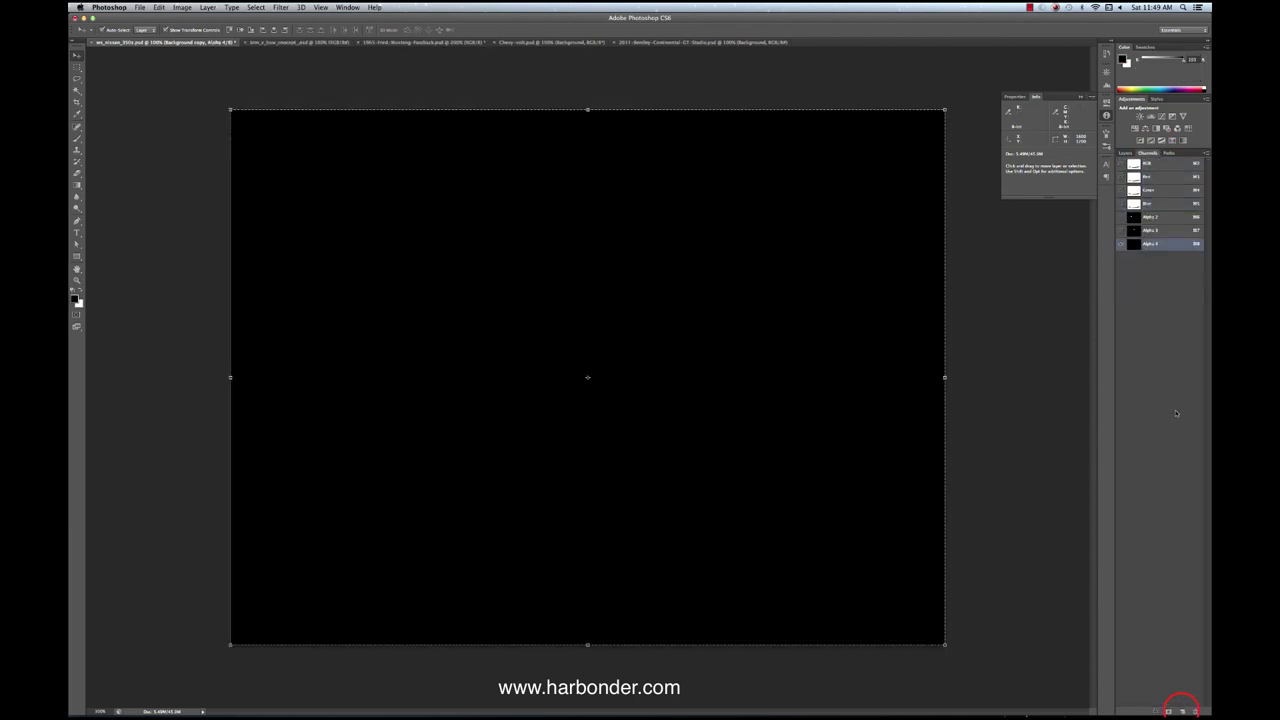
key(super+v)
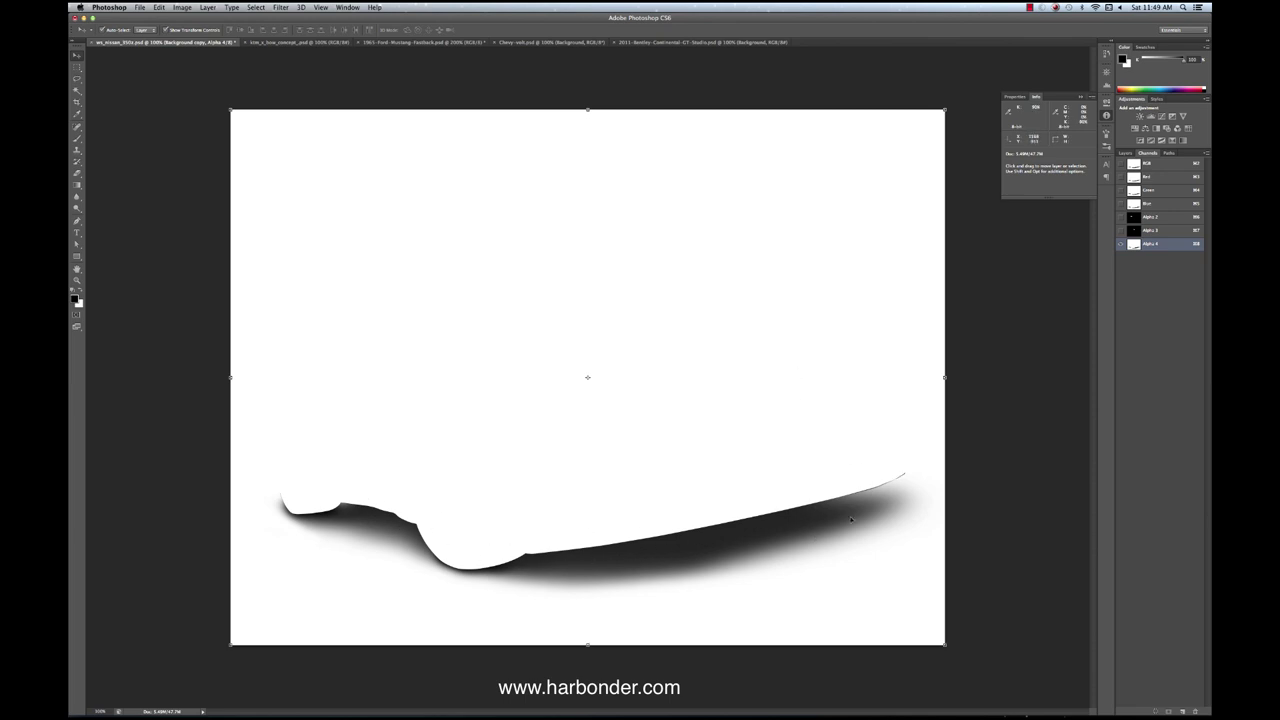
key(super+i)
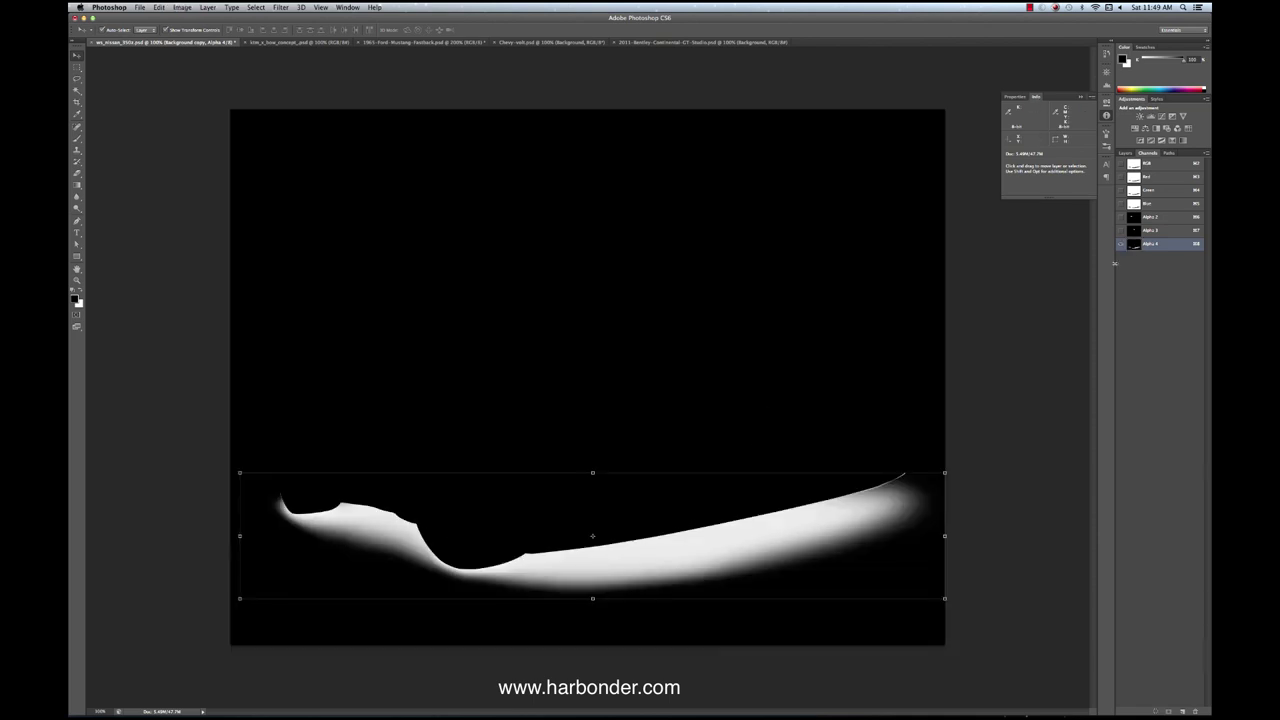
click(1133, 163)
click(1125, 153)
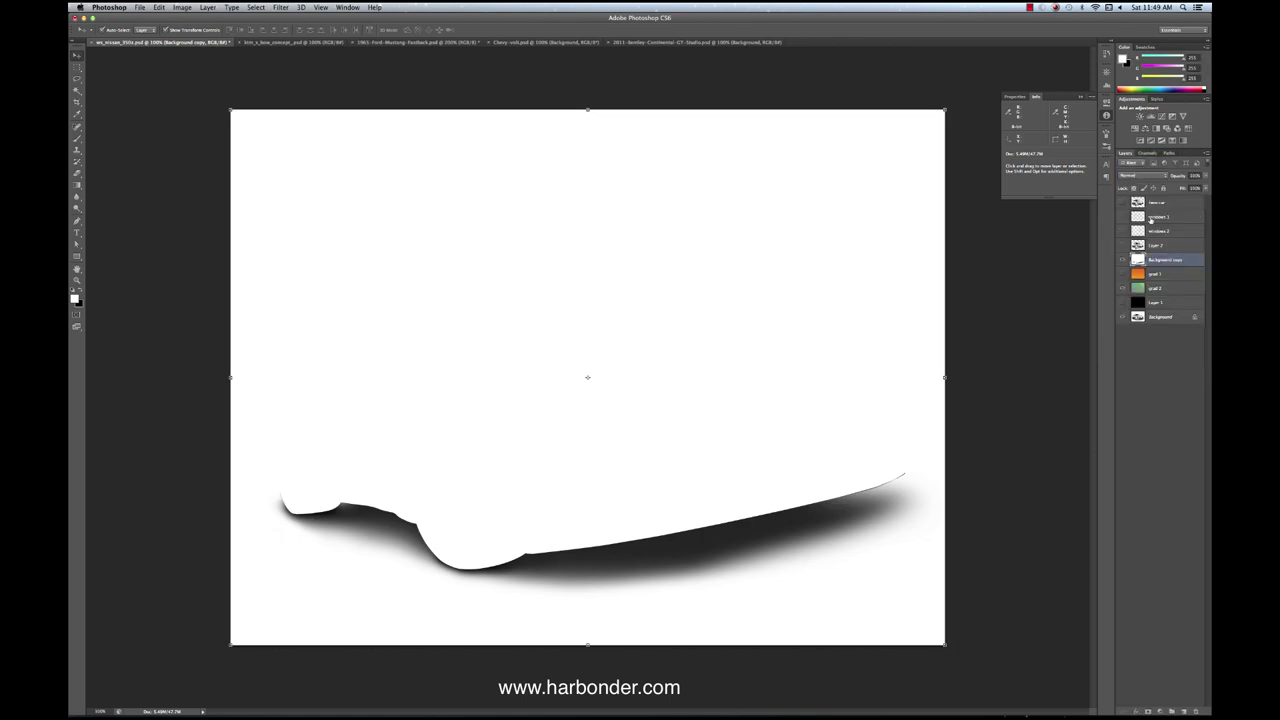
Step: Hide the Background copy, grad 2 and Background layers and add an empty layer directly above the Background copy
click(1123, 259)
click(1122, 288)
click(1123, 316)
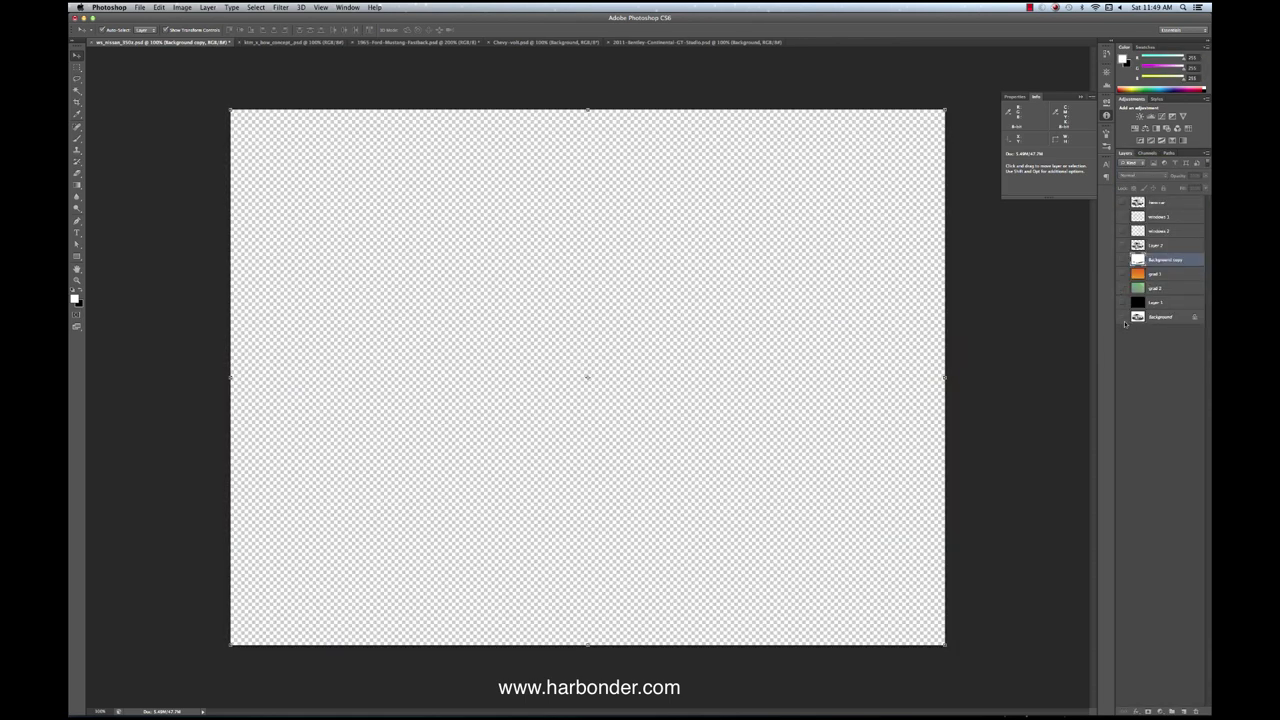
click(1184, 711)
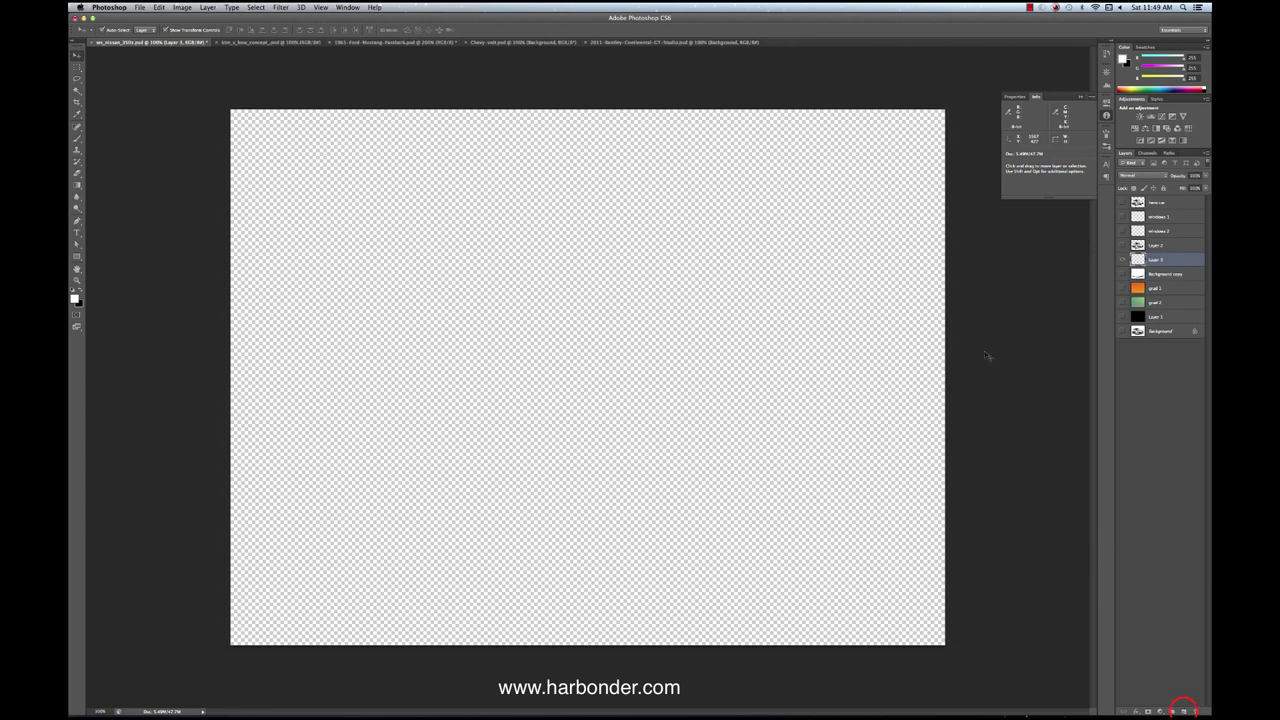
Step: Load the Alpha 4 channel as a selection, fill it with black on the new empty layer, and deselect
click(256, 7)
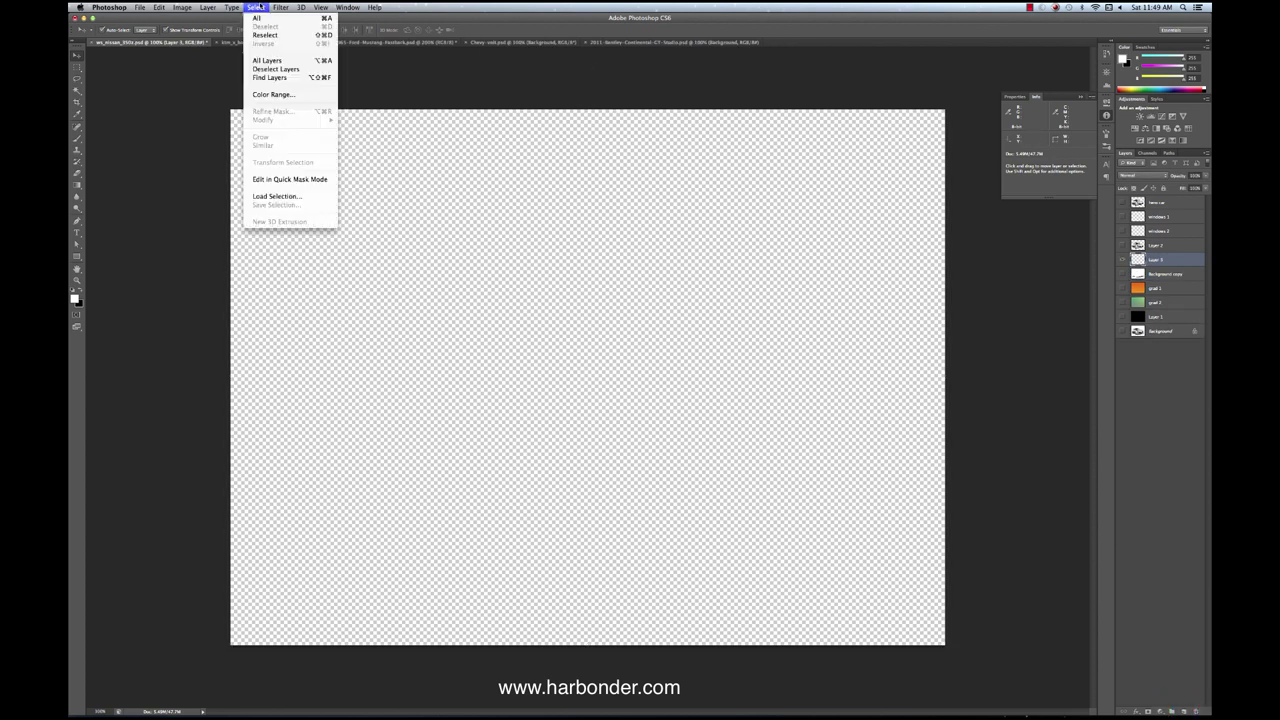
click(289, 197)
click(646, 331)
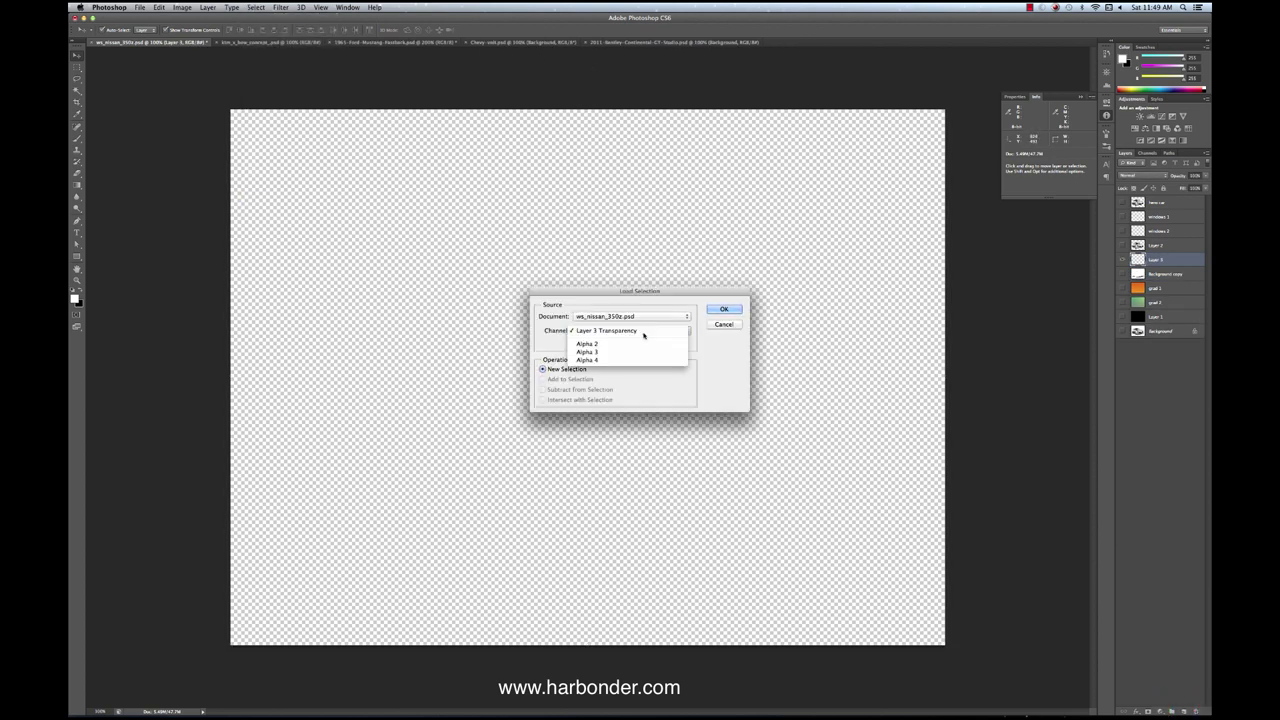
click(640, 361)
click(724, 309)
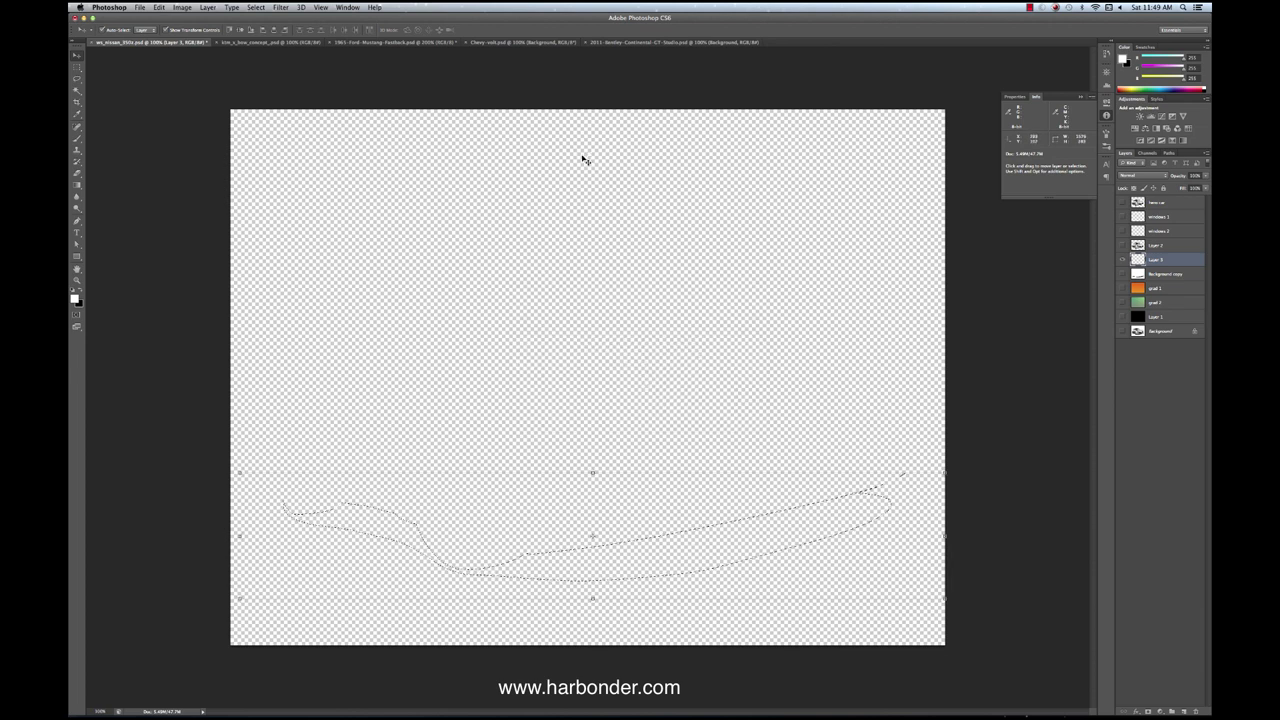
key(super+BackSpace)
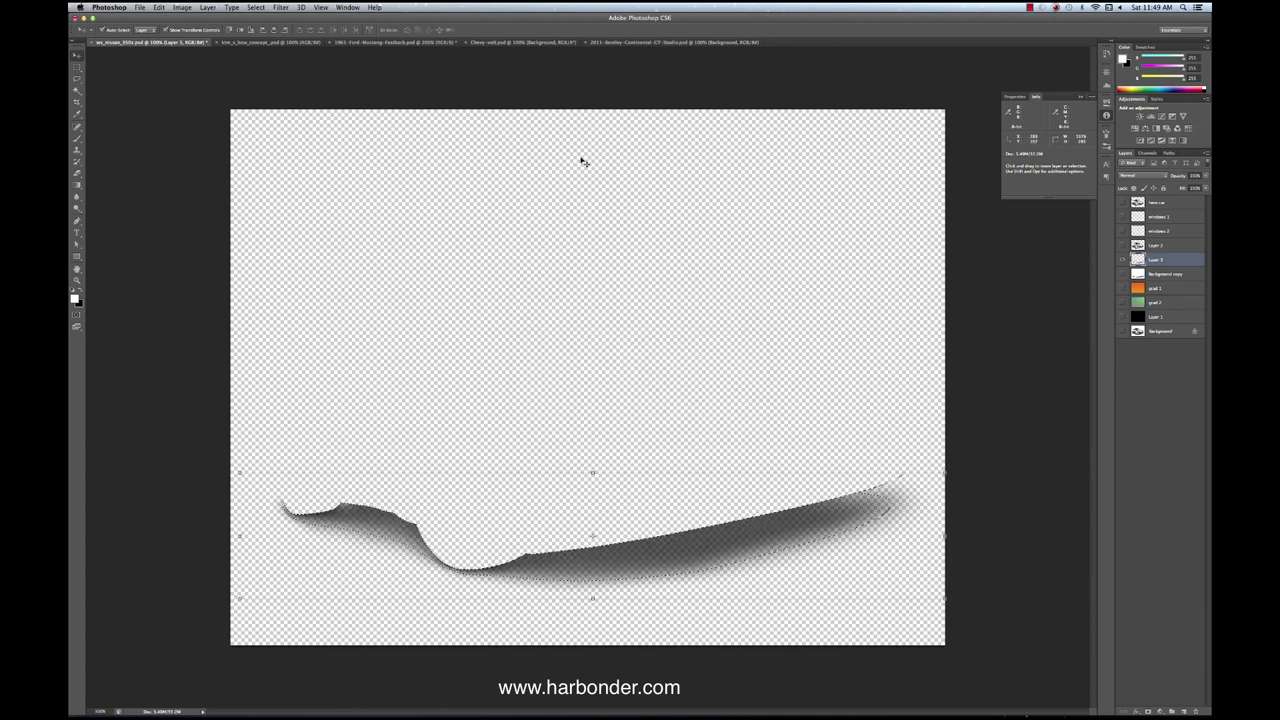
click(1142, 393)
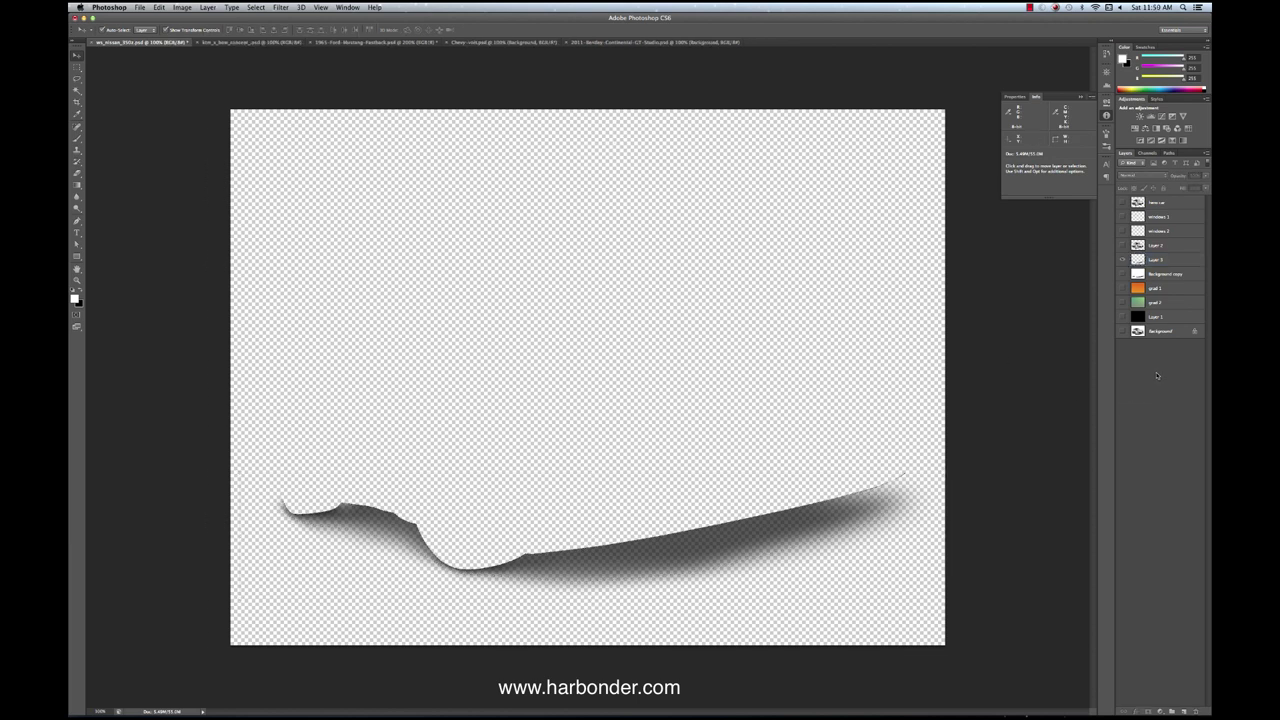
Step: Show the car cutout above the transparent shadow and preview them over the orange and green gradients in turn
click(1122, 245)
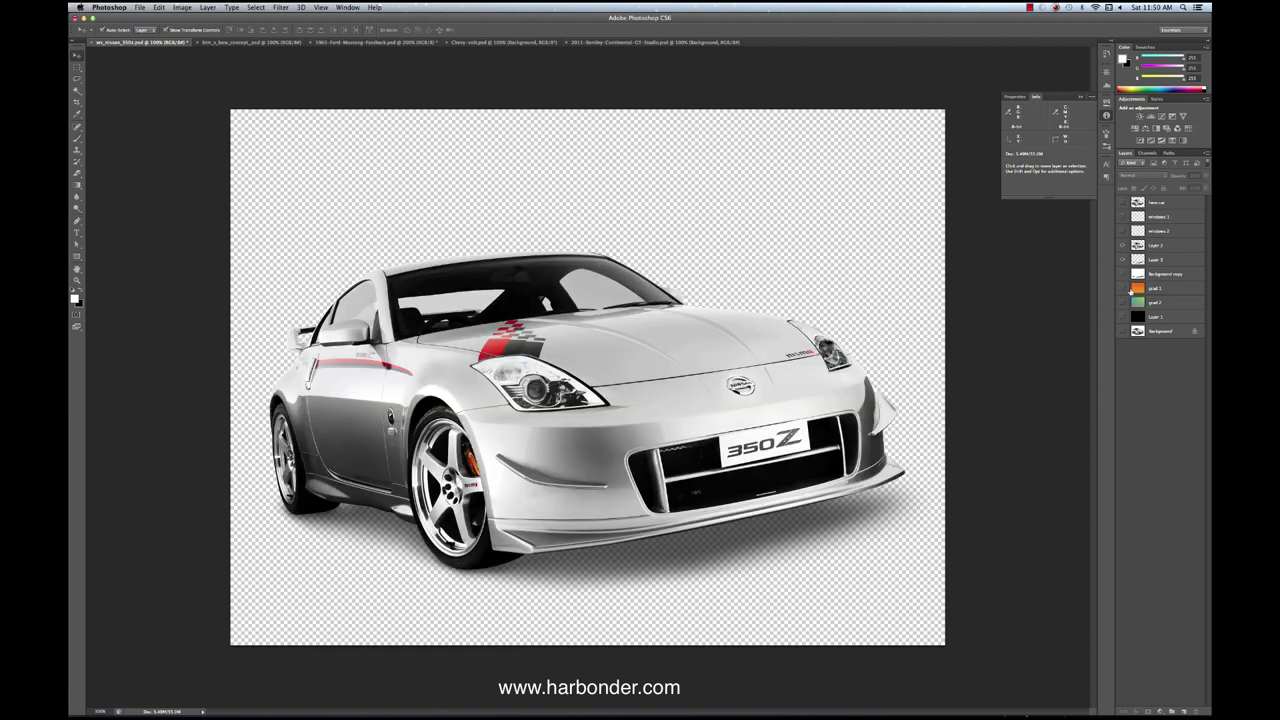
click(1122, 288)
click(1122, 288)
click(1122, 302)
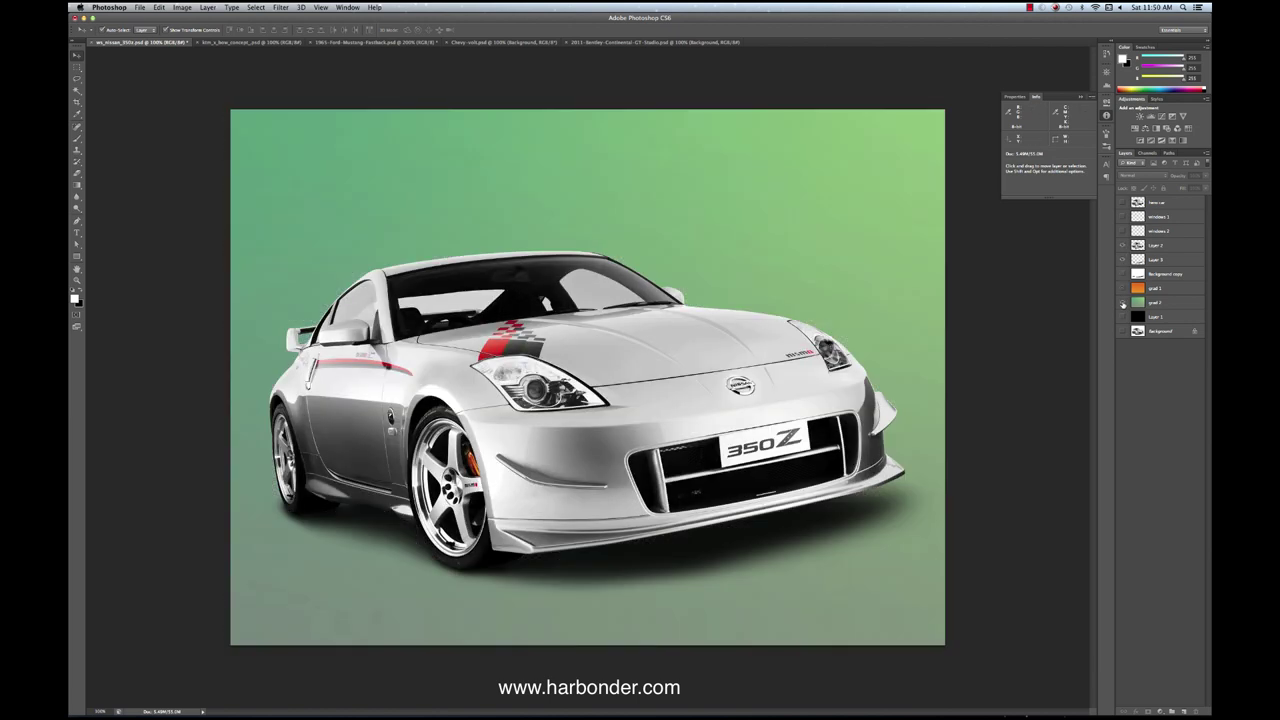
click(1122, 302)
Step: Merge the car cutout with the transparent shadow layer and scale the merged car down to about half size around its centre
click(1172, 245)
shift+click(1174, 260)
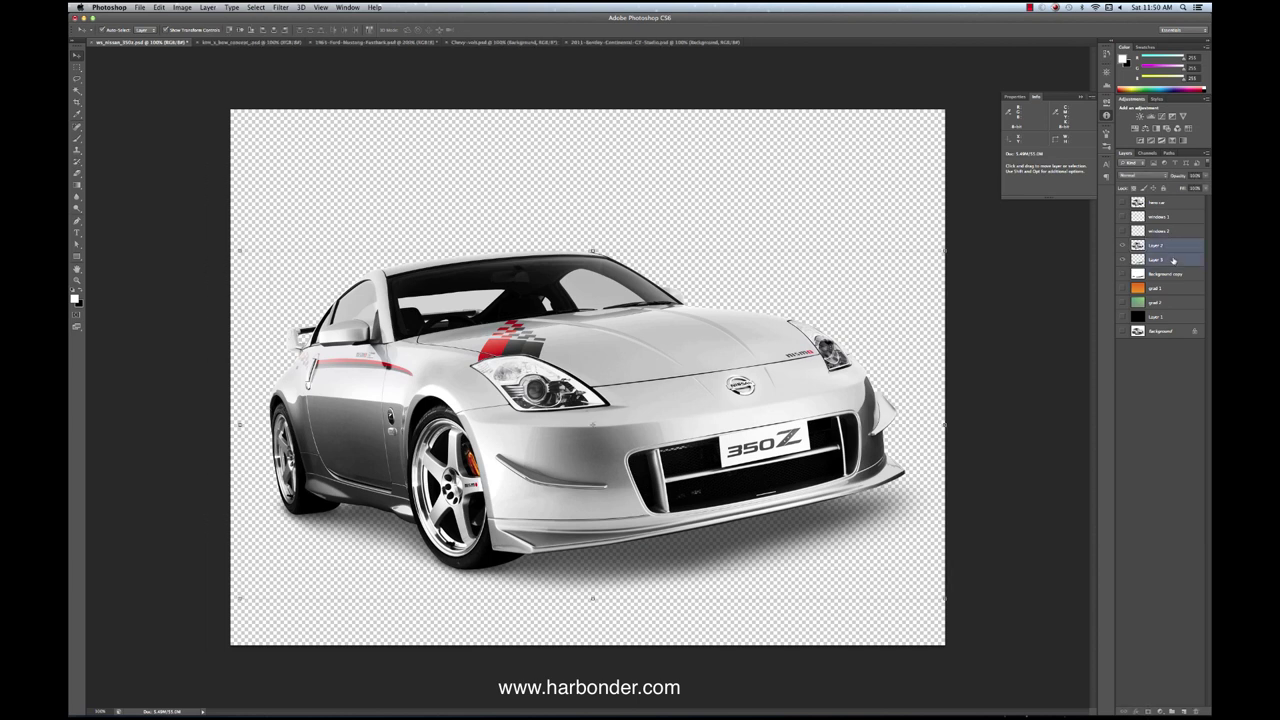
click(1206, 154)
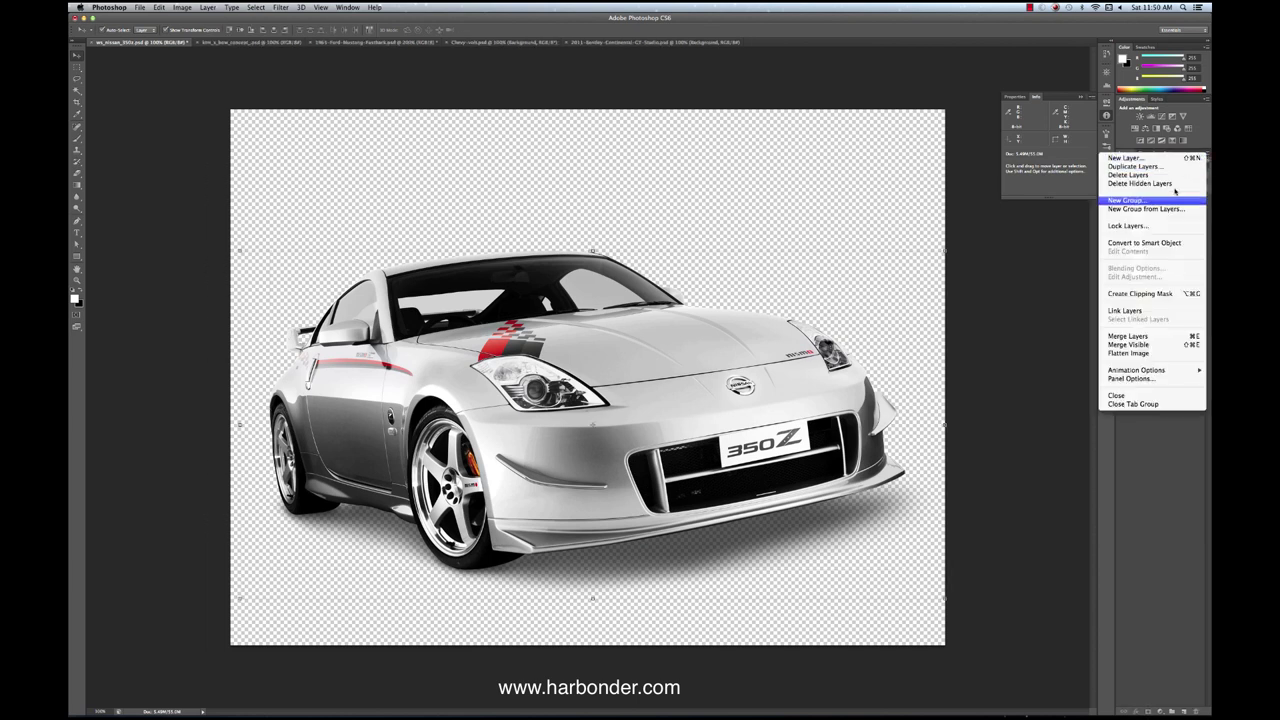
click(1140, 337)
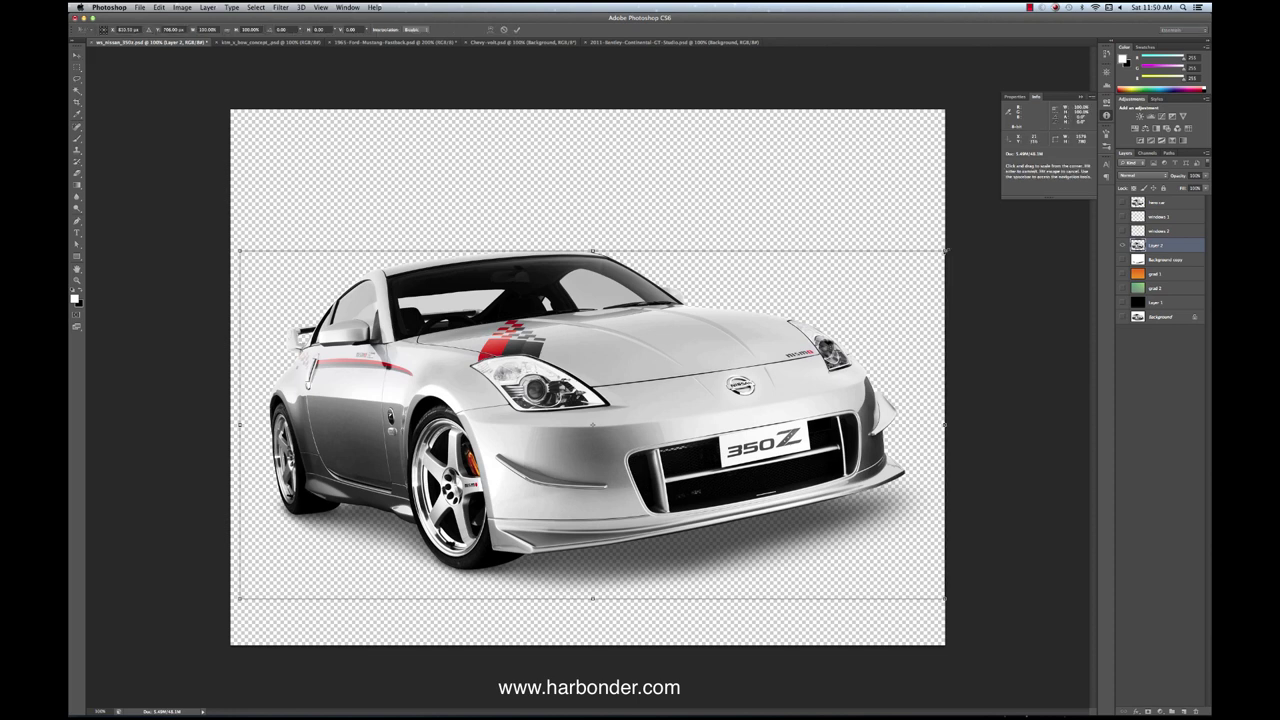
drag(944, 251, 768, 323)
key(Return)
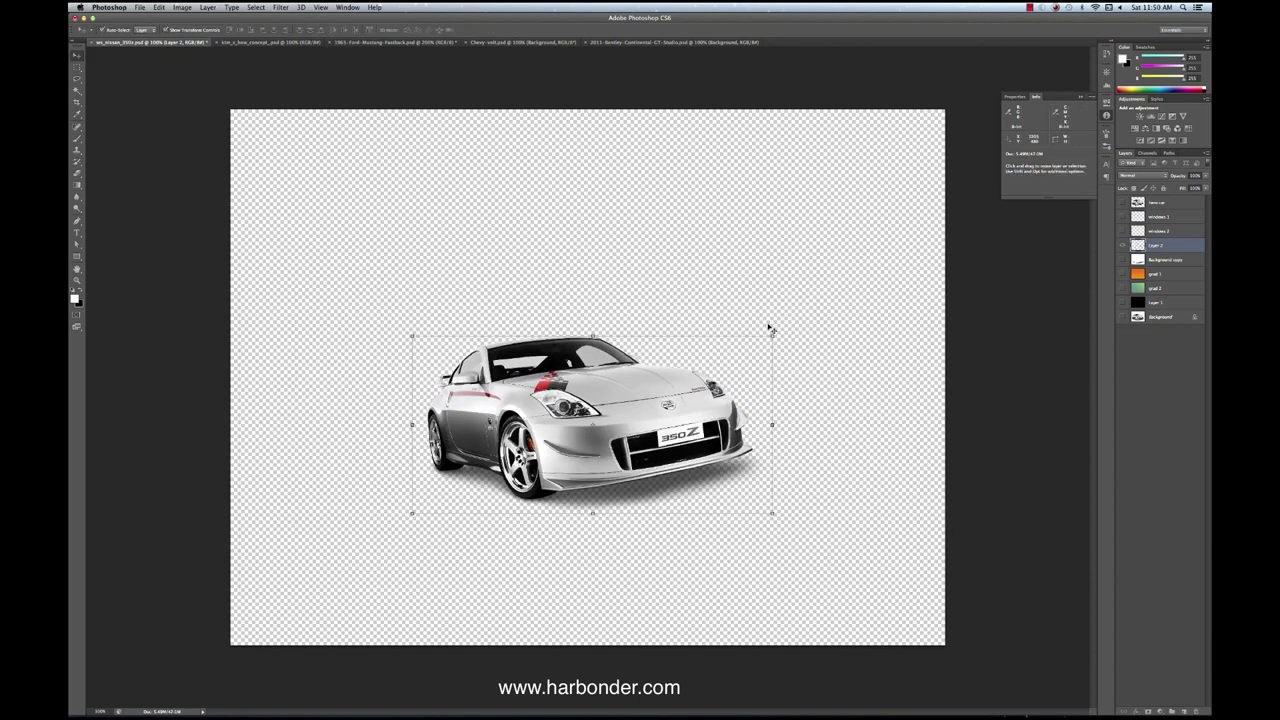
Step: Preview the scaled-down car over the orange and green gradients in turn, and undo the scaling
click(1123, 274)
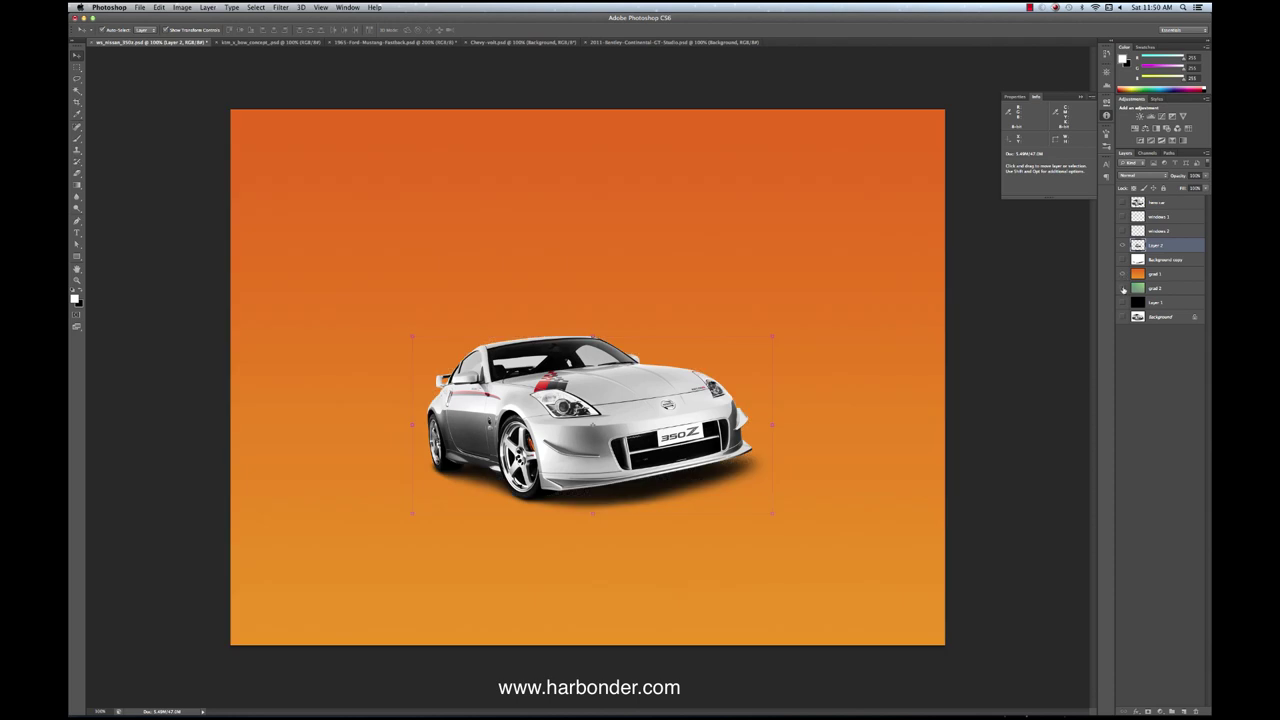
click(1123, 288)
click(1123, 274)
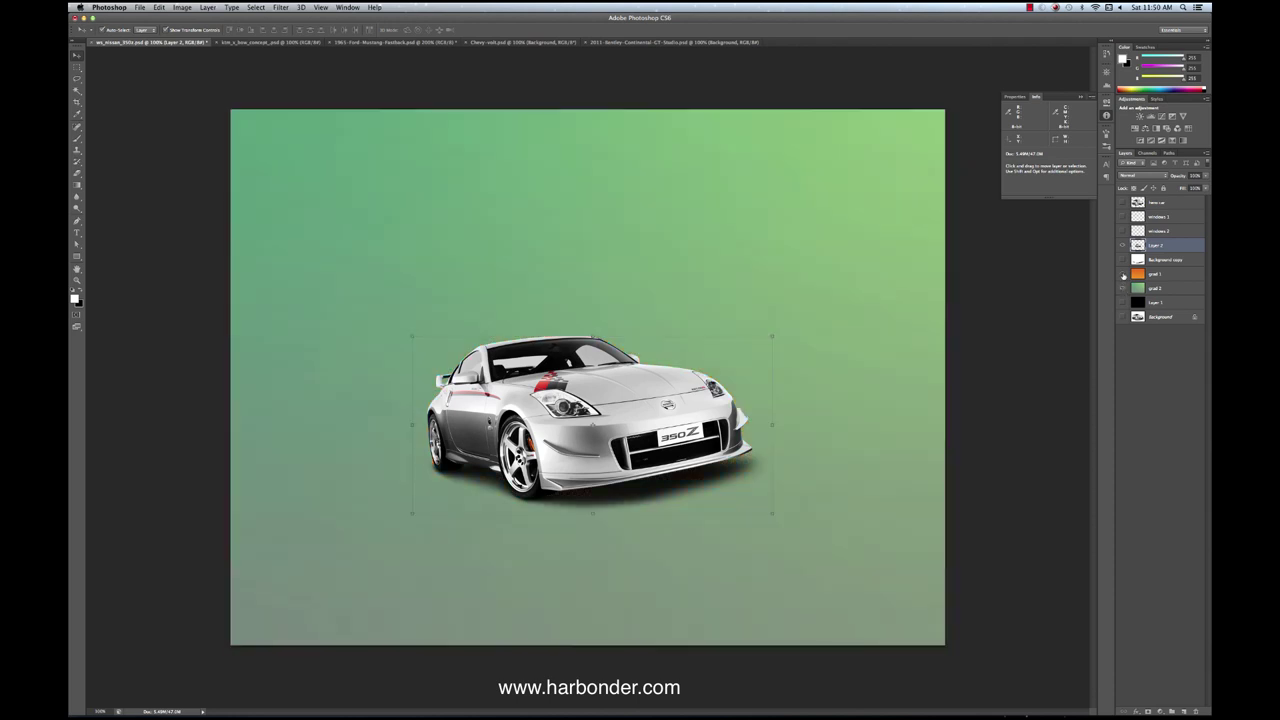
key(super+z)
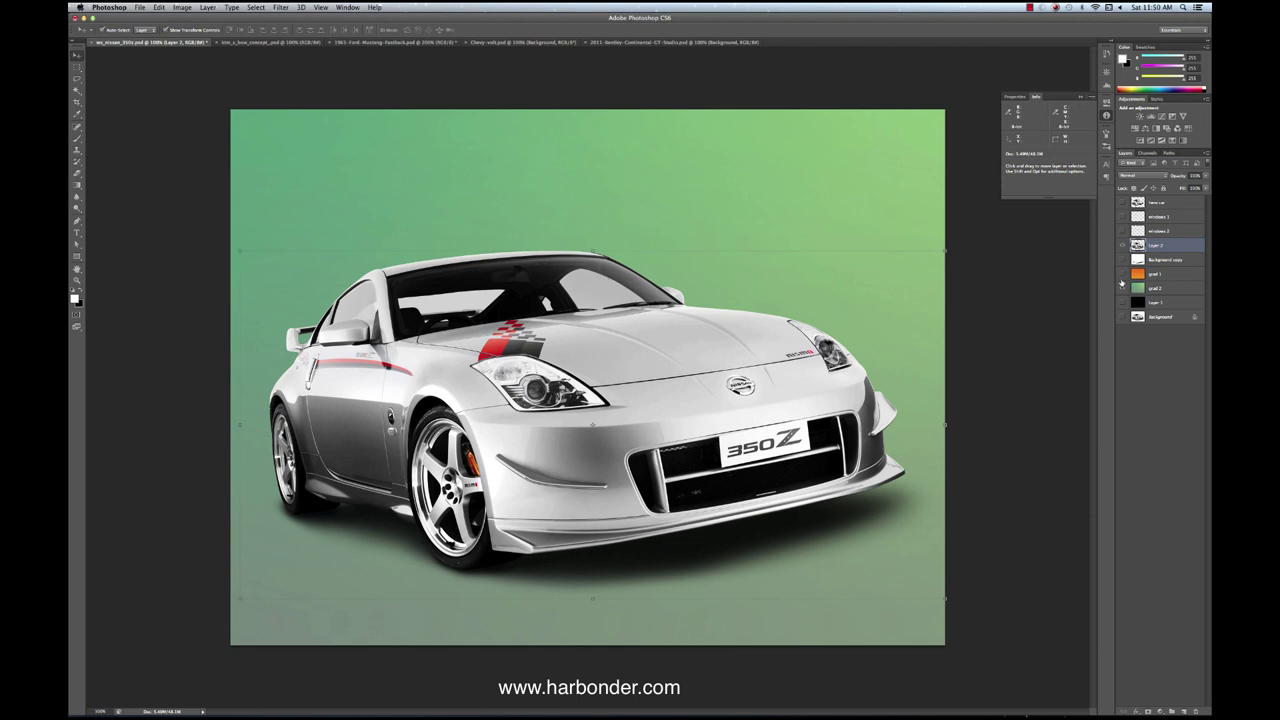
click(1122, 273)
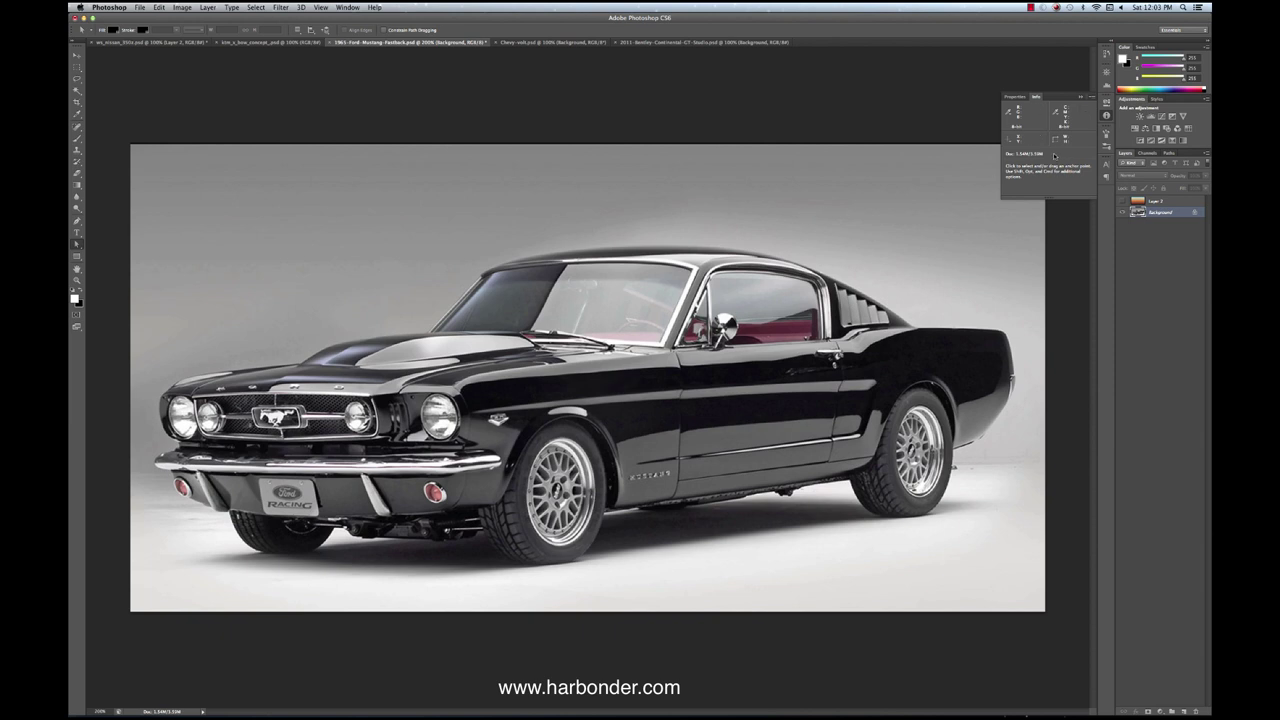
Step: In the Mustang document, load the Work Path as a selection and copy the car from the Background onto a new layer
click(1169, 153)
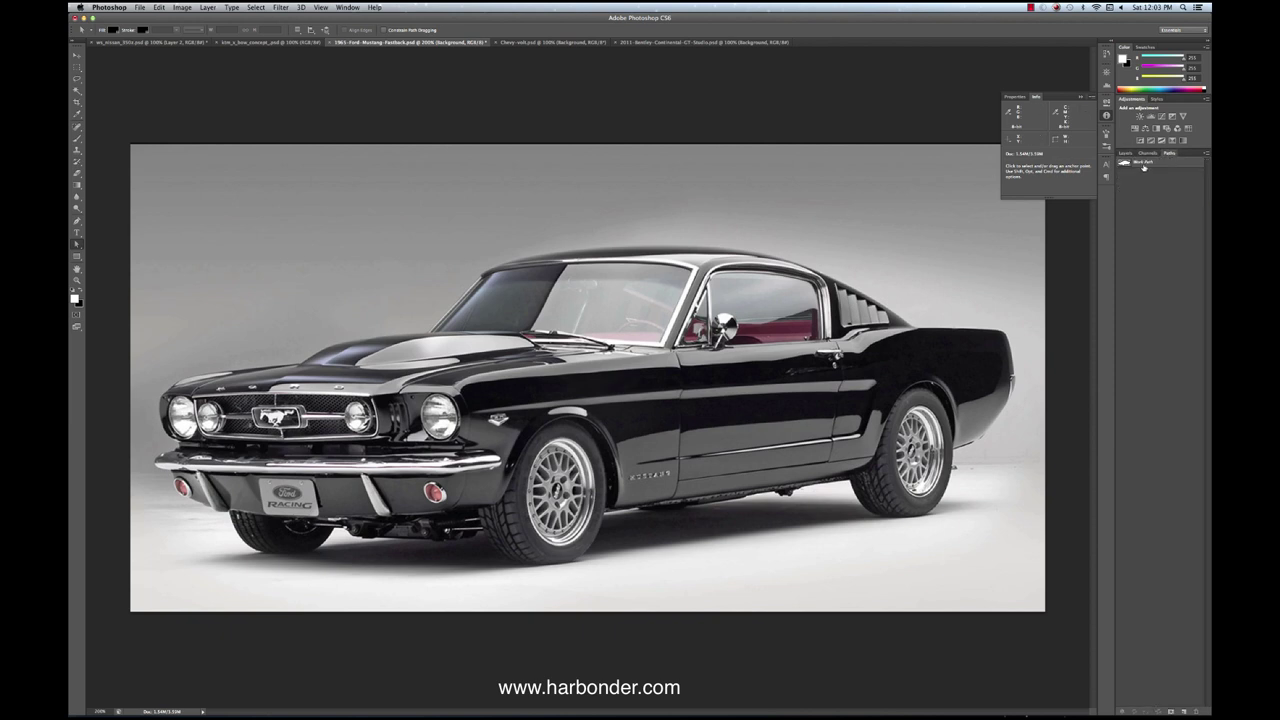
click(1144, 163)
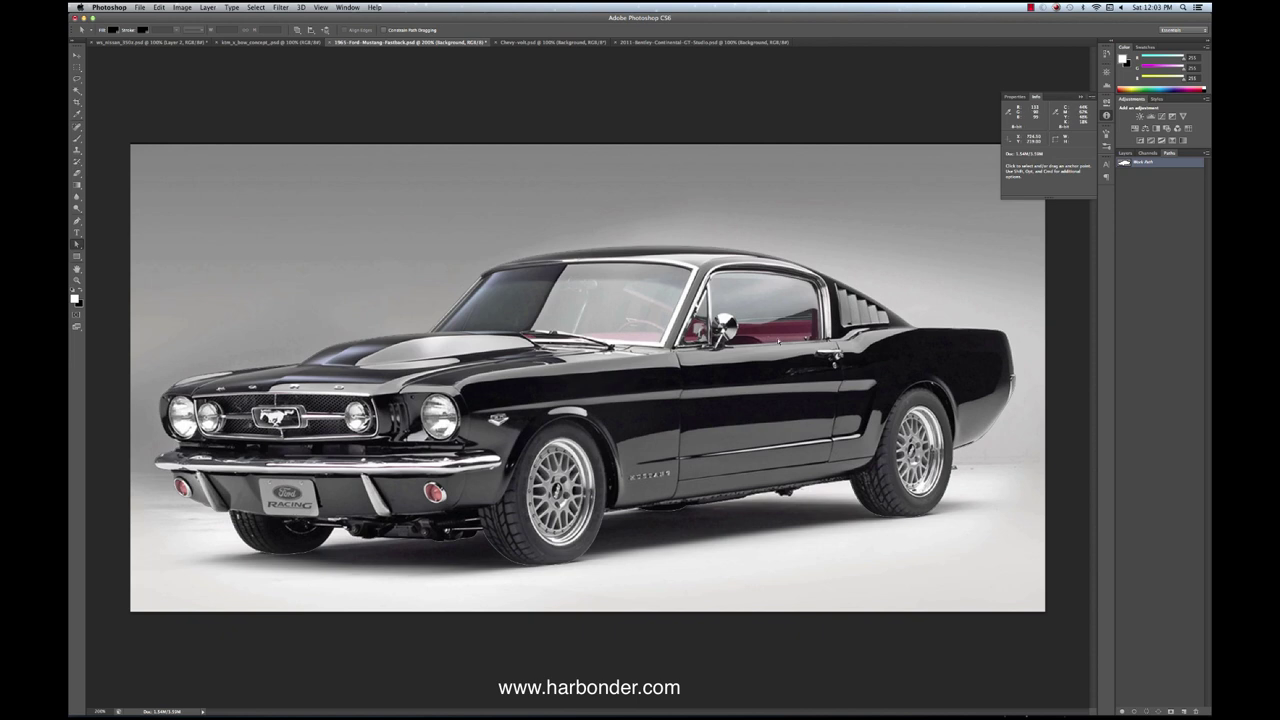
click(779, 494)
click(1147, 709)
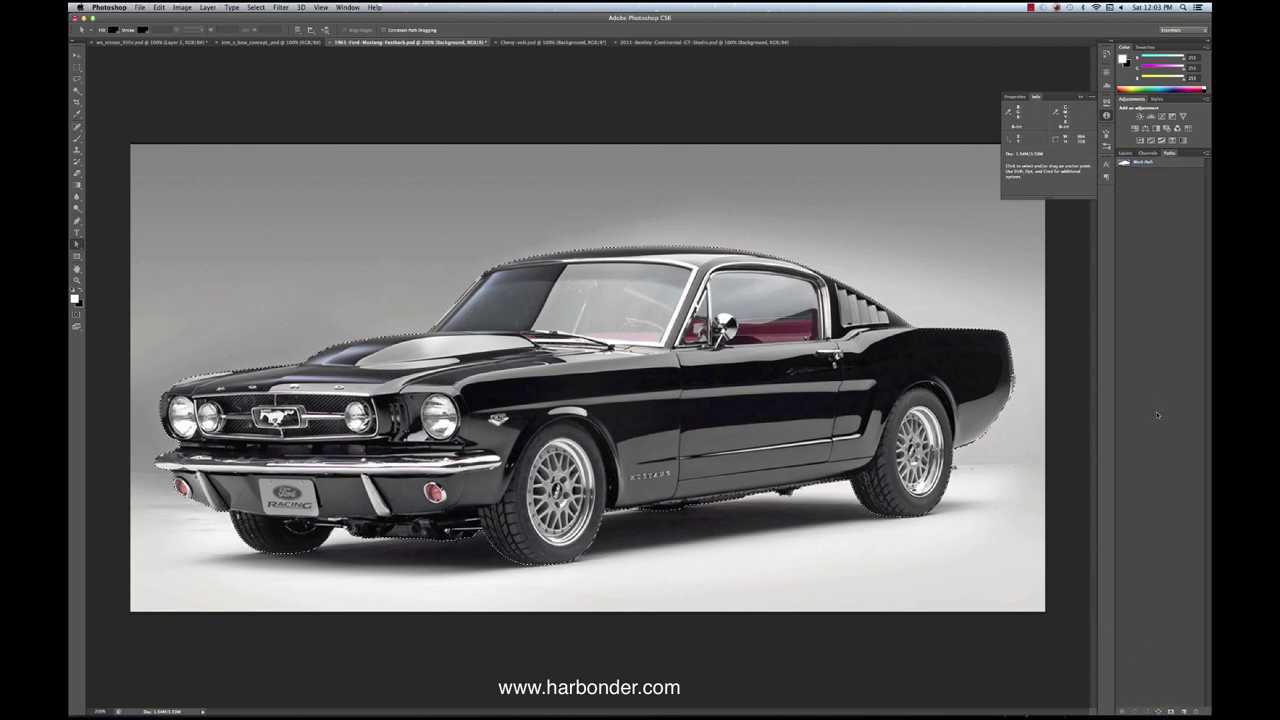
click(1126, 152)
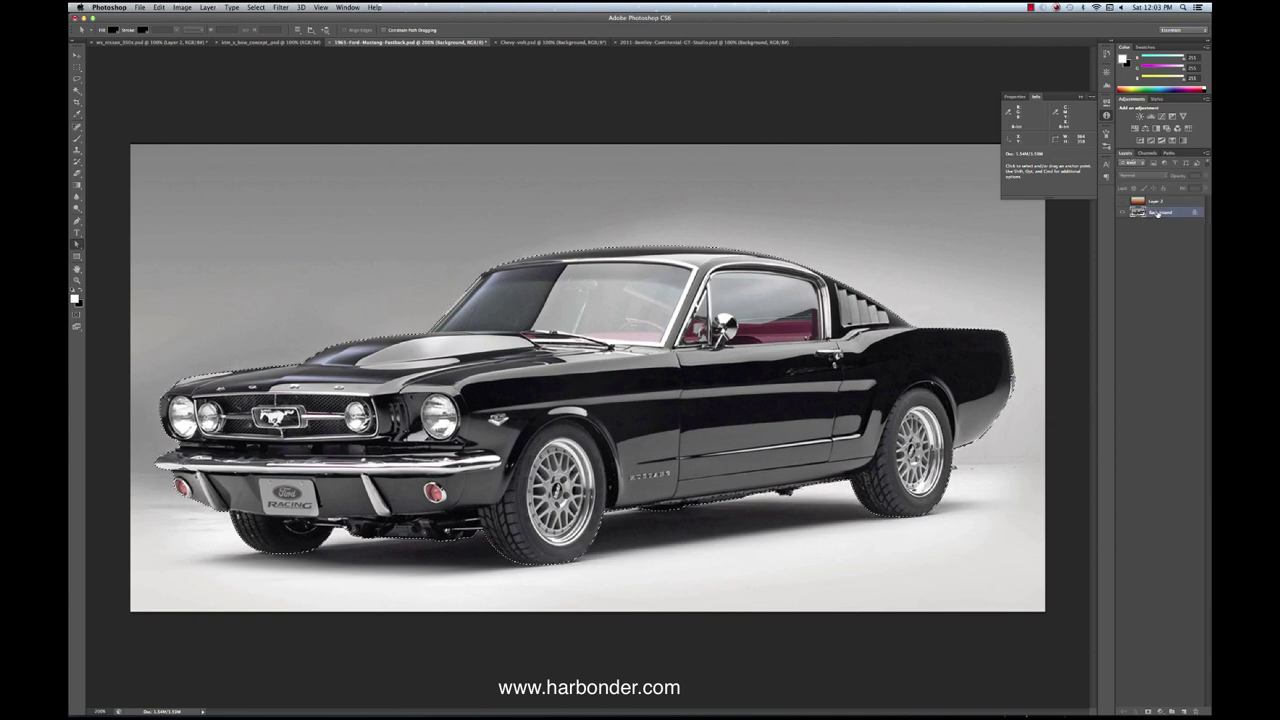
key(super+j)
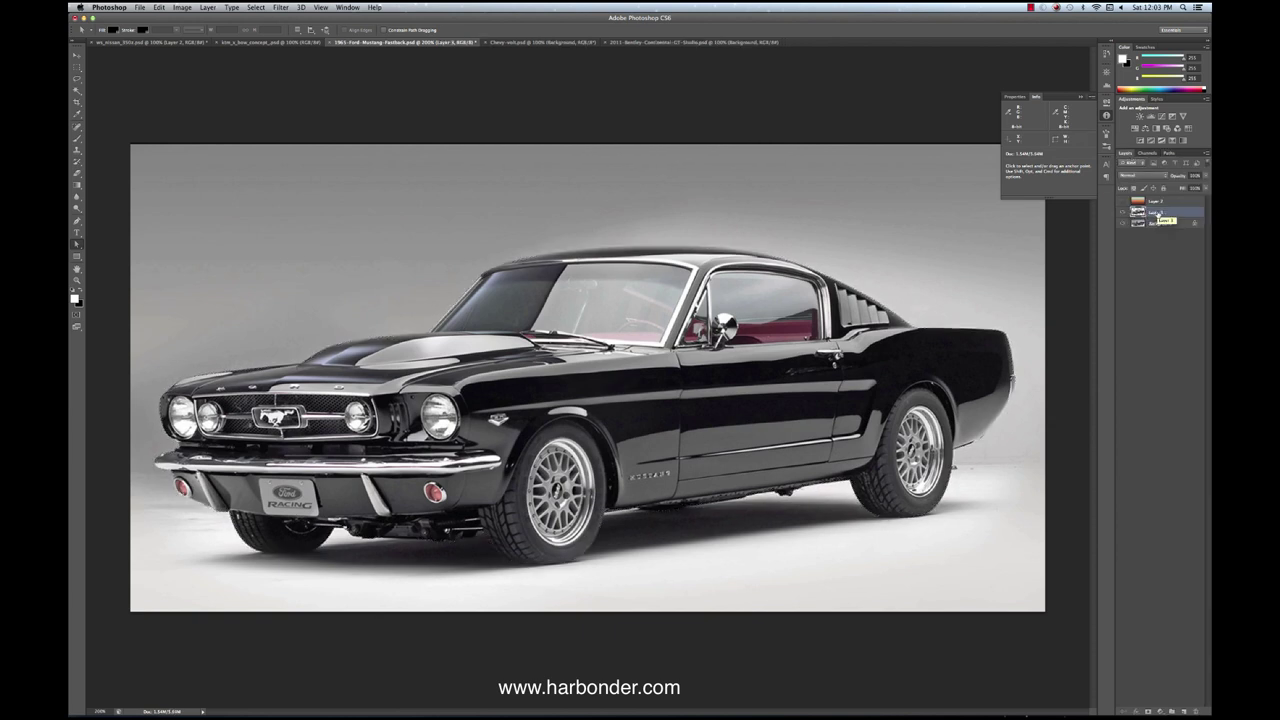
Step: Move the Mustang cutout above the gradient layer and check it against the gradient
drag(1160, 215, 1158, 203)
click(1121, 213)
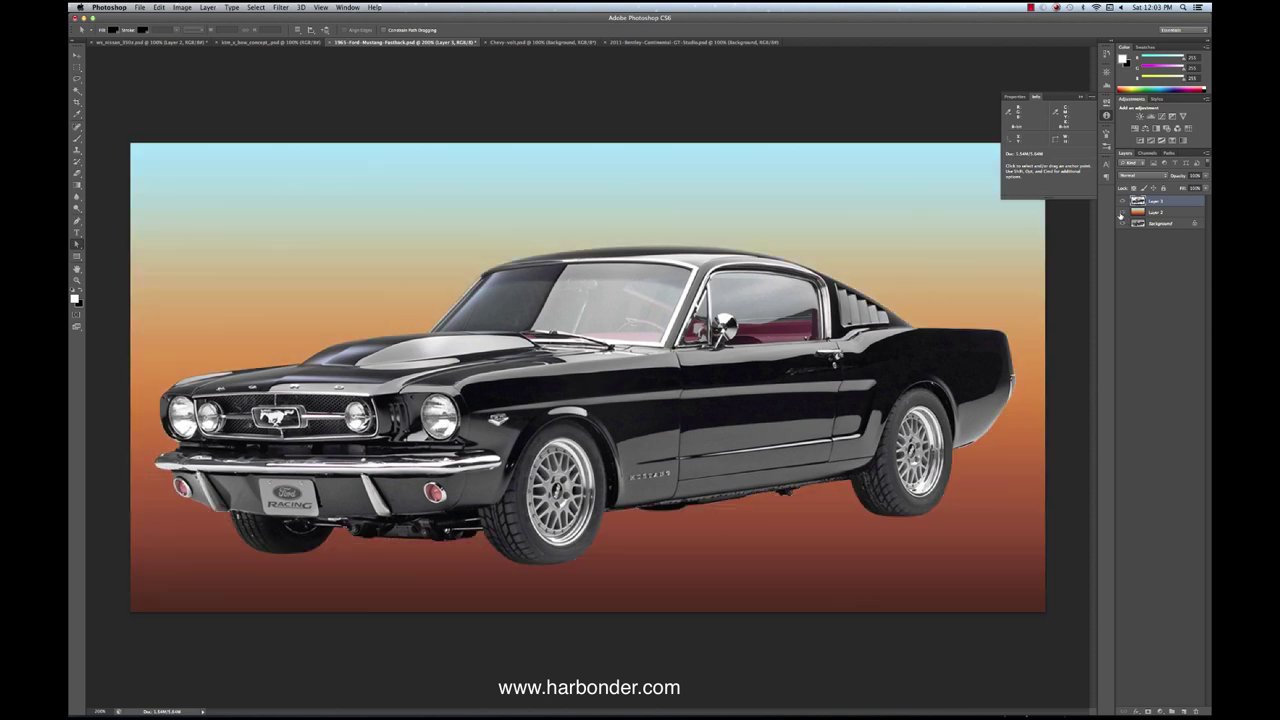
click(1121, 213)
Step: Duplicate the Mustang's Background layer and desaturate the Background copy
click(1149, 223)
click(1203, 153)
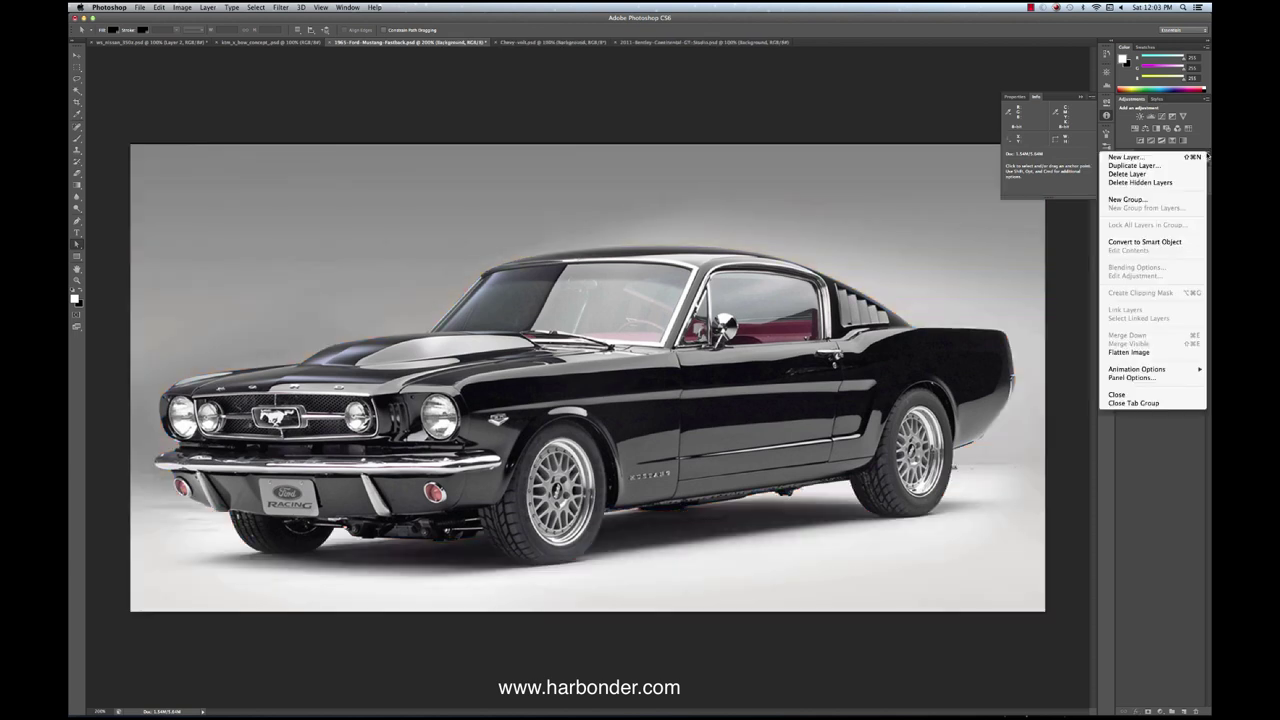
click(1133, 165)
key(Return)
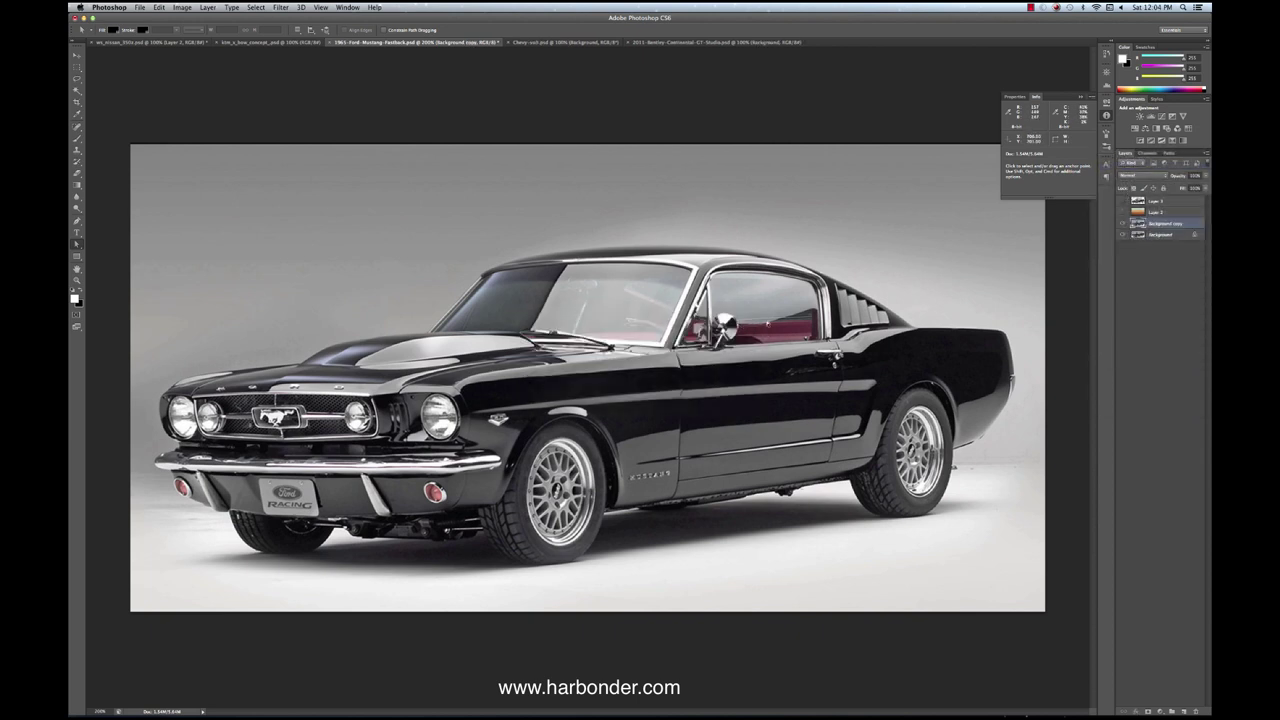
click(184, 8)
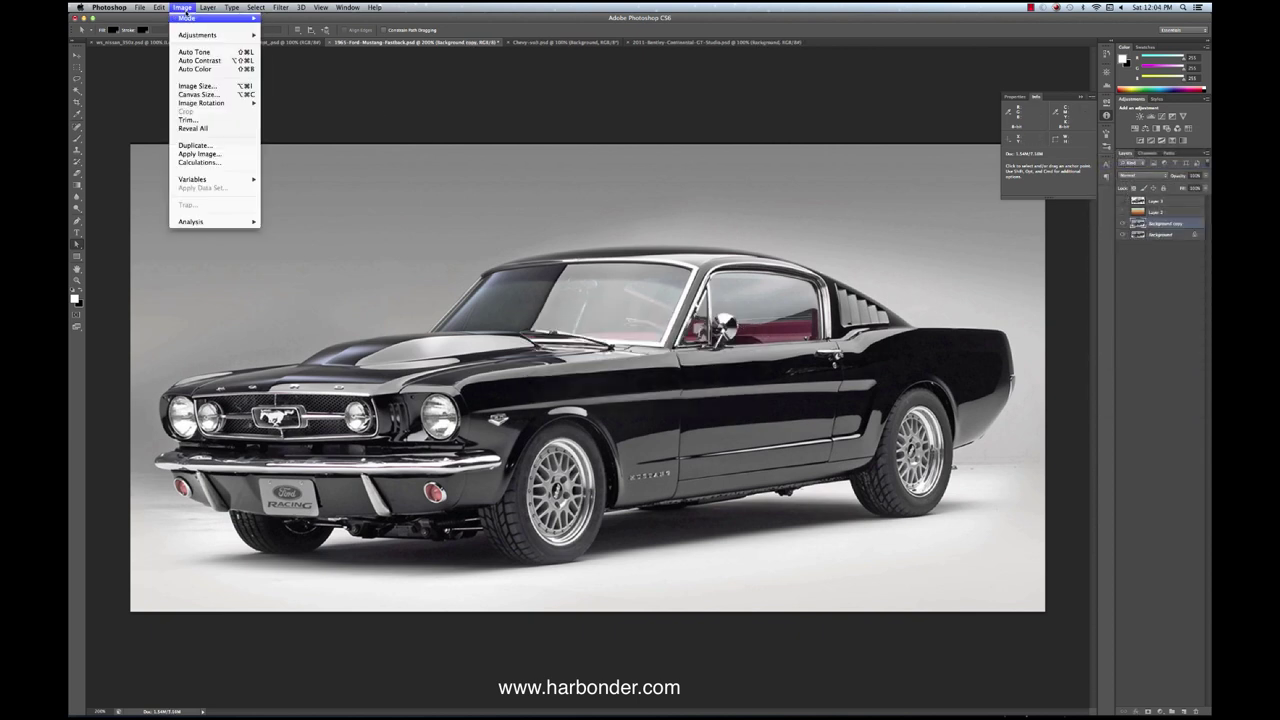
mouse_move(200, 36)
click(324, 224)
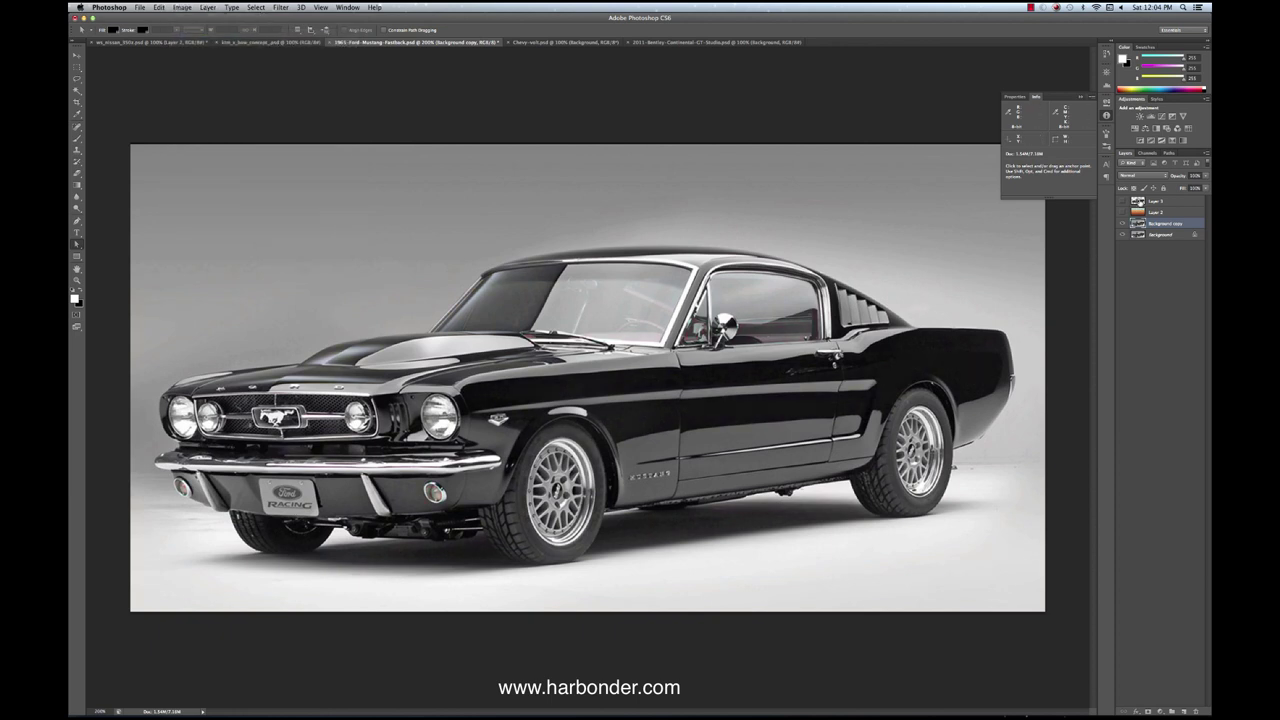
Step: Load the Mustang cutout's outline as a selection and fill it with white on the Background copy
right_click(1138, 202)
click(1046, 227)
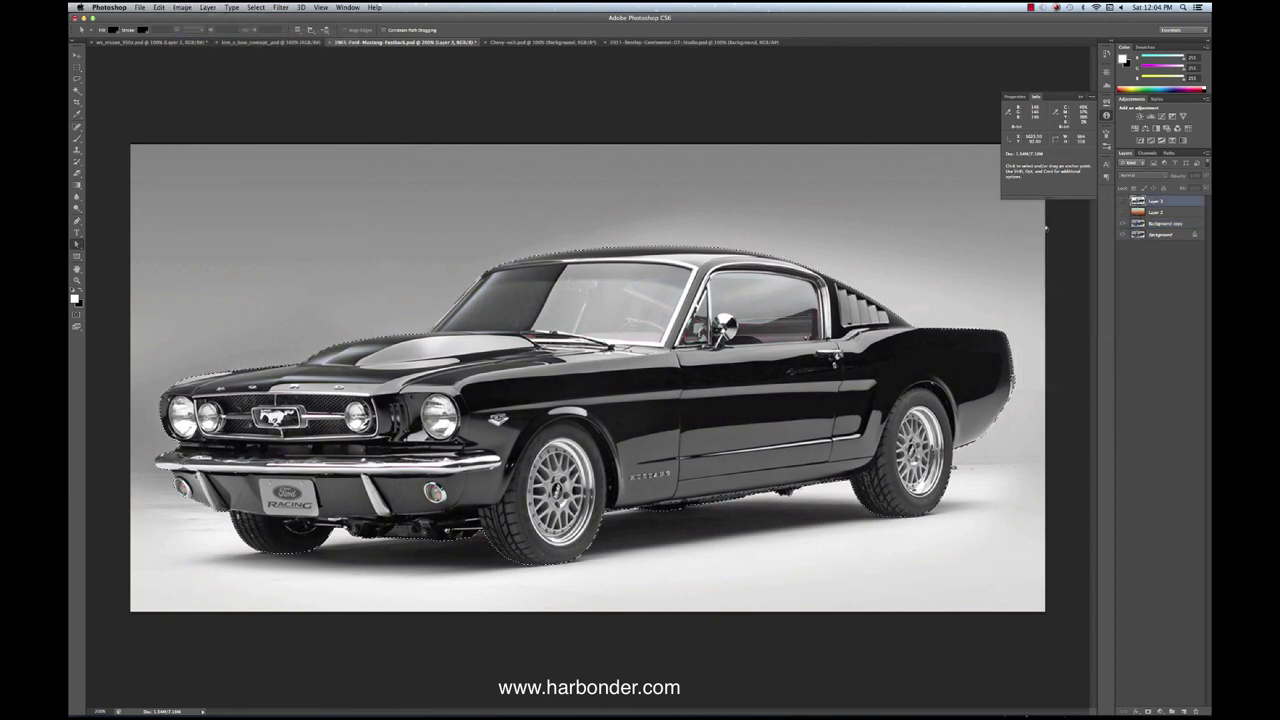
click(1161, 228)
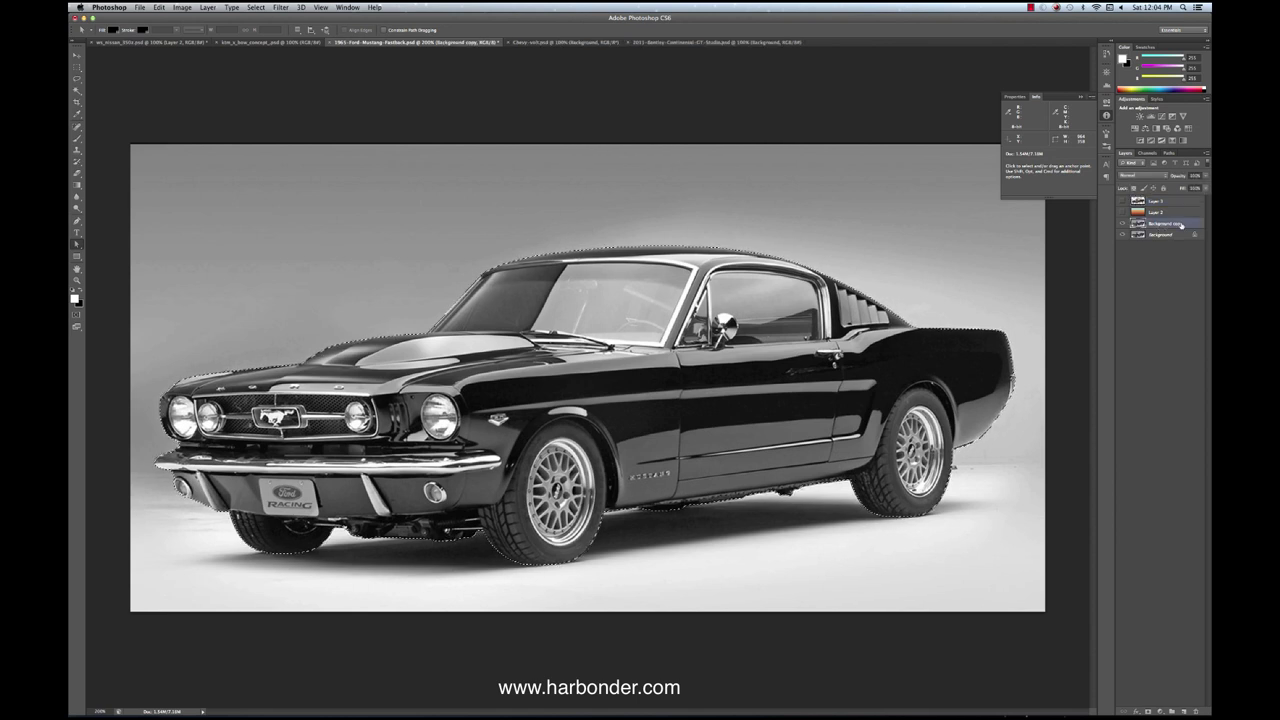
key(alt+BackSpace)
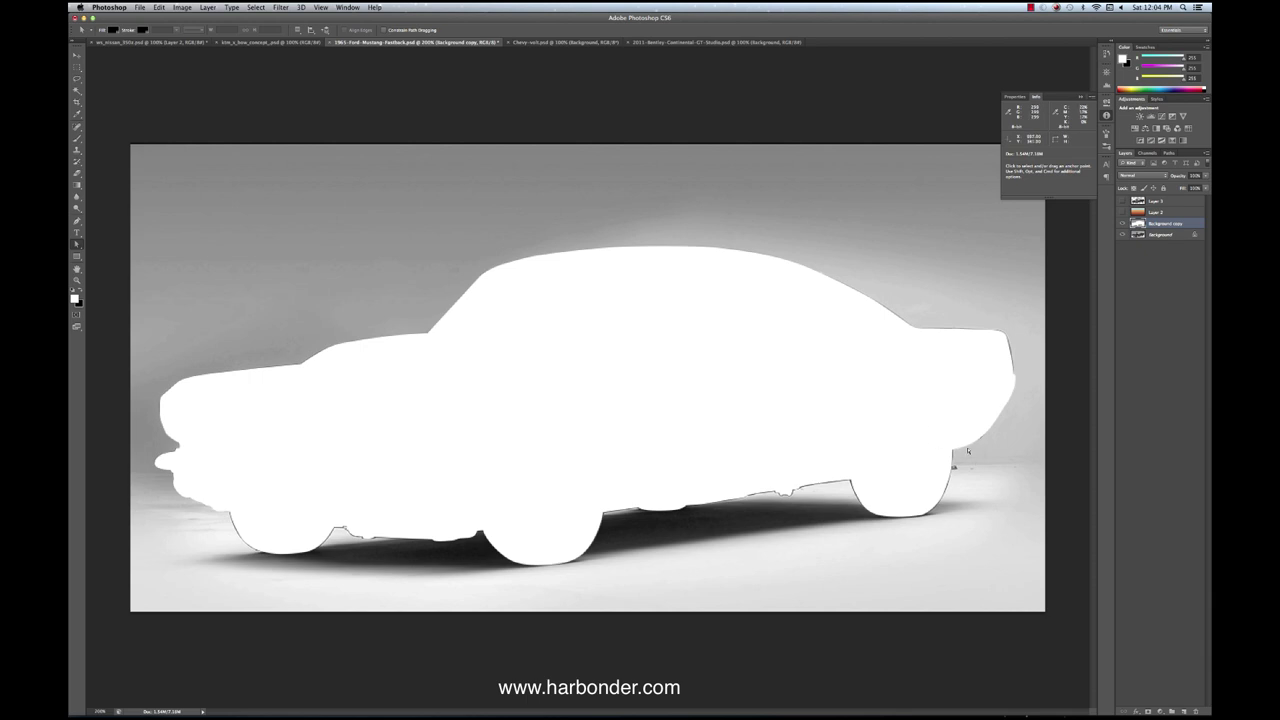
Step: Fill a full-width rectangular area above the shadow with white on the Background copy, and deselect
click(77, 66)
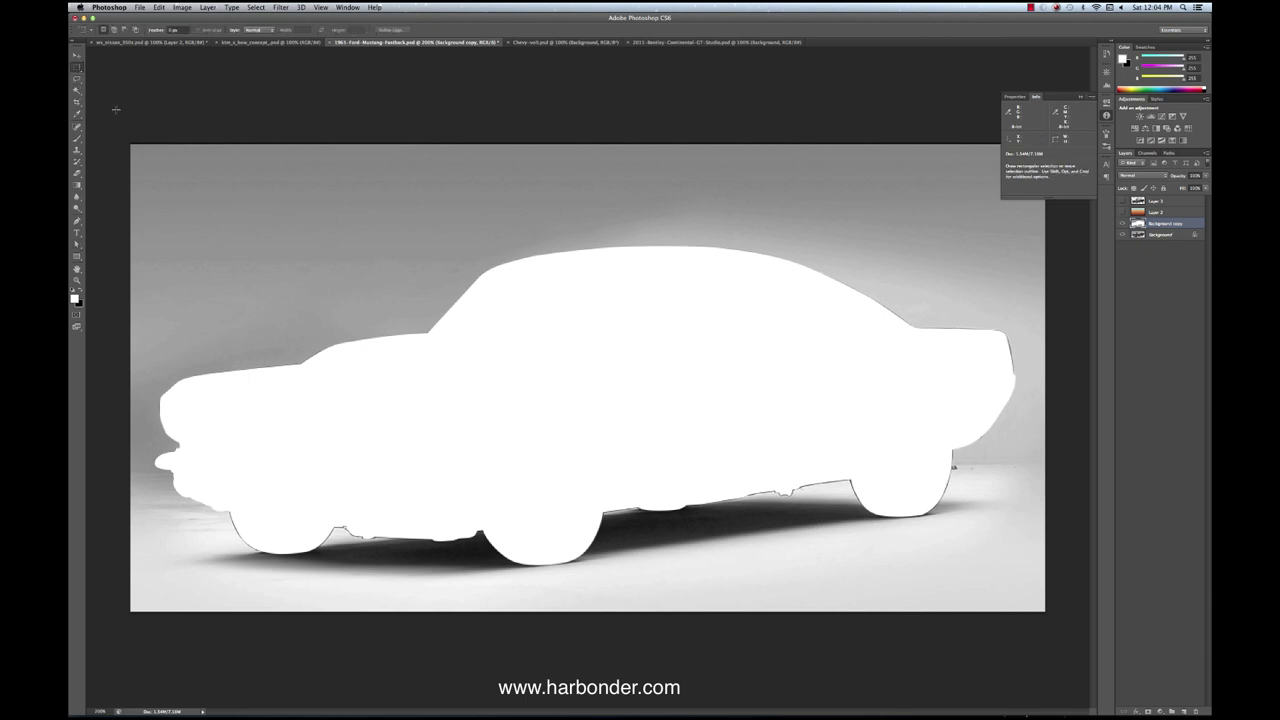
drag(132, 110, 1093, 476)
key(alt+Delete)
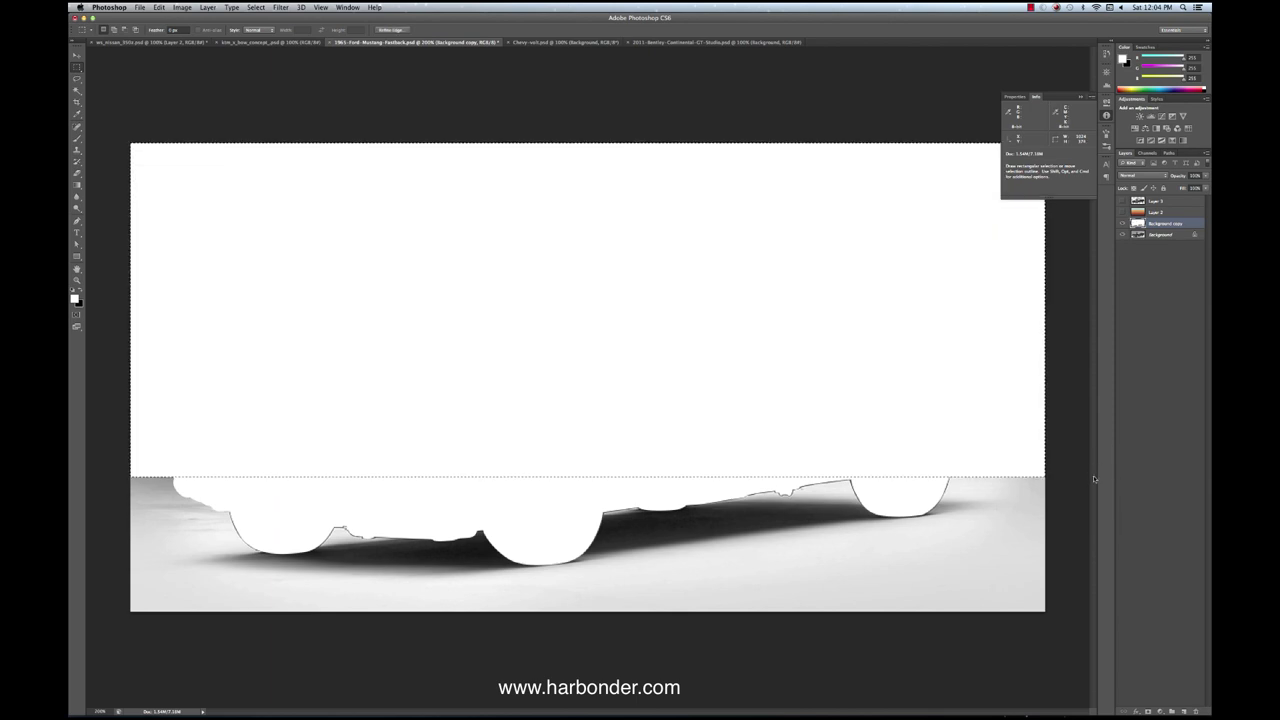
key(super+d)
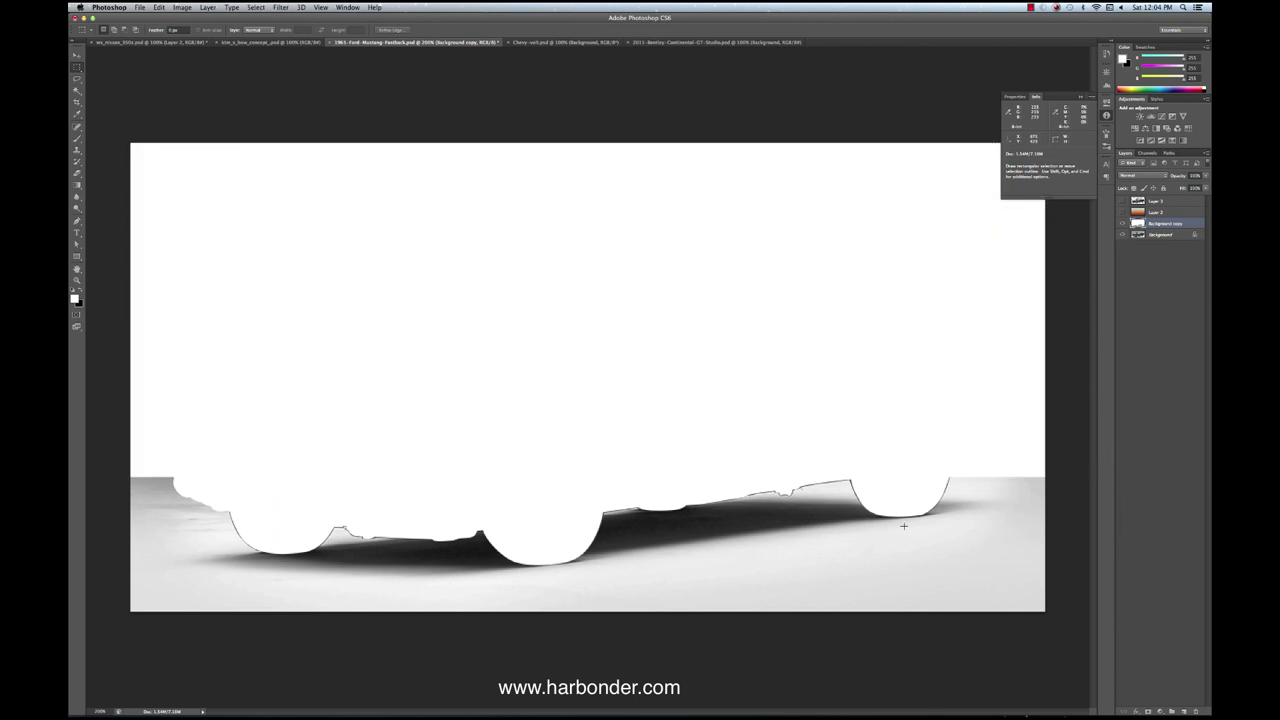
Step: Select stepped rectangular areas below and beside the shadow together, fill them with white, and deselect
drag(112, 615, 1120, 585)
drag(650, 565, 1048, 612)
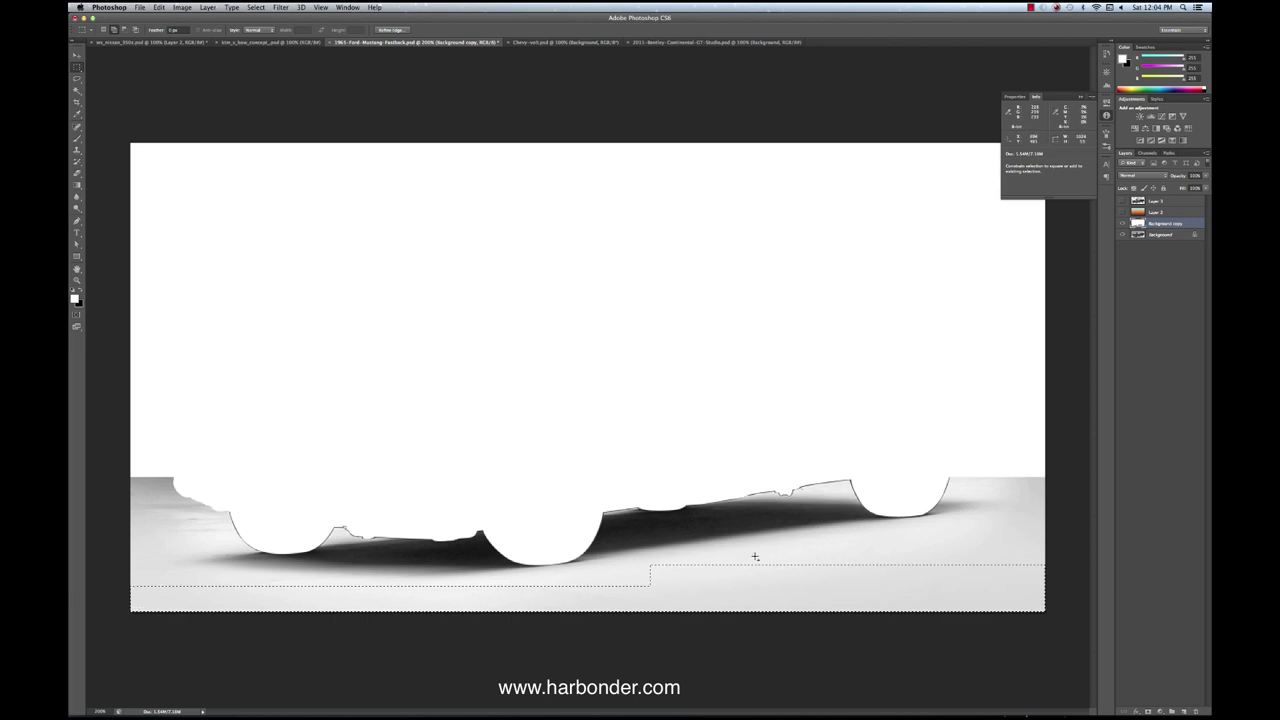
drag(789, 552, 1046, 612)
drag(926, 537, 1046, 612)
drag(927, 451, 982, 492)
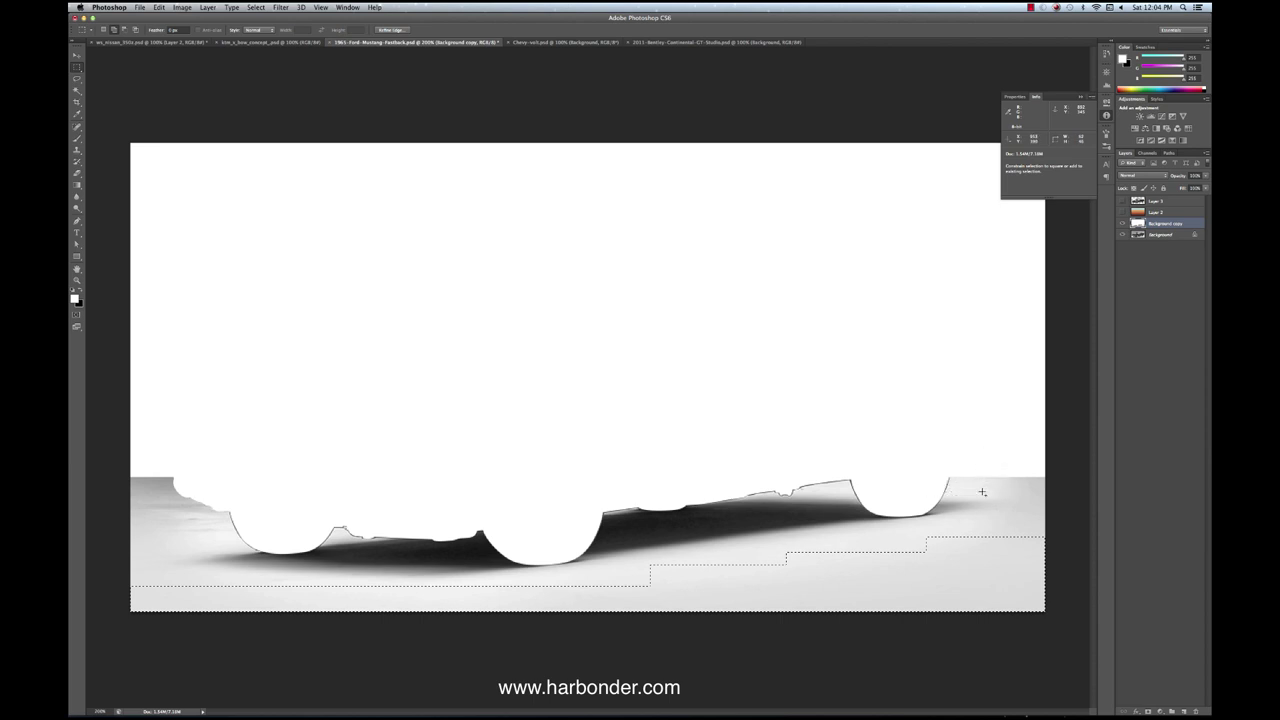
drag(131, 454, 257, 539)
key(alt+BackSpace)
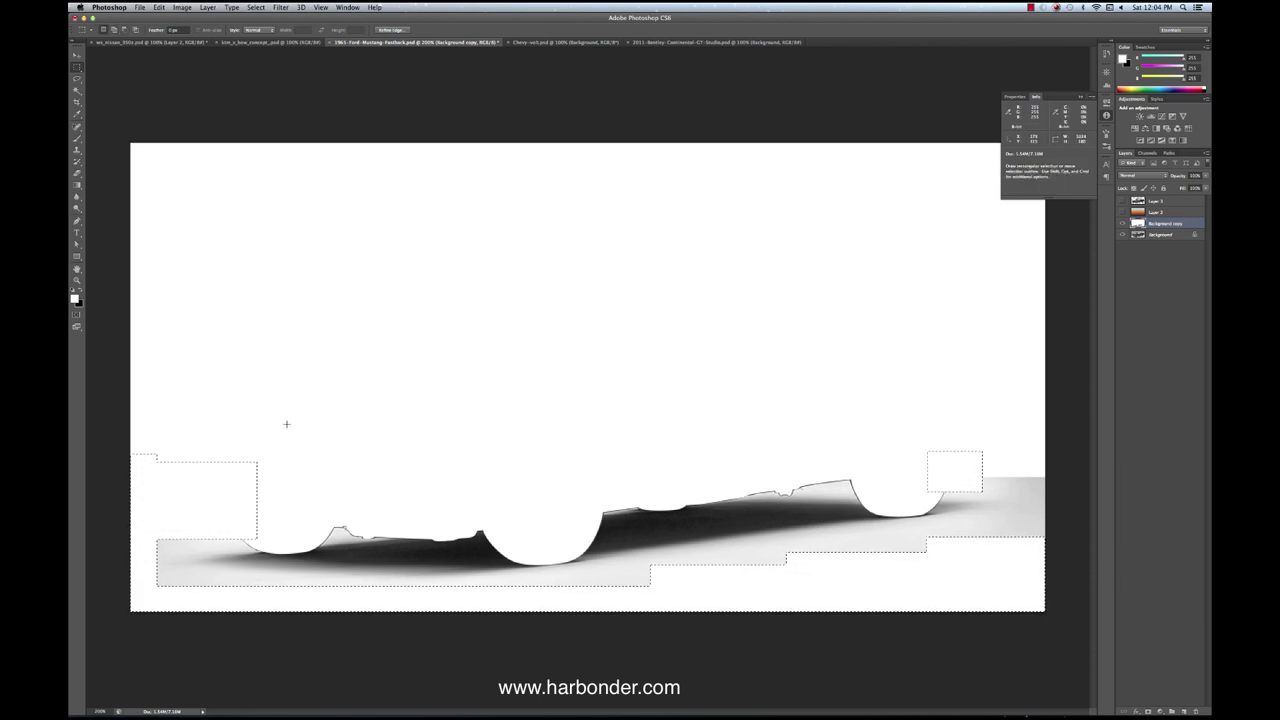
key(super+d)
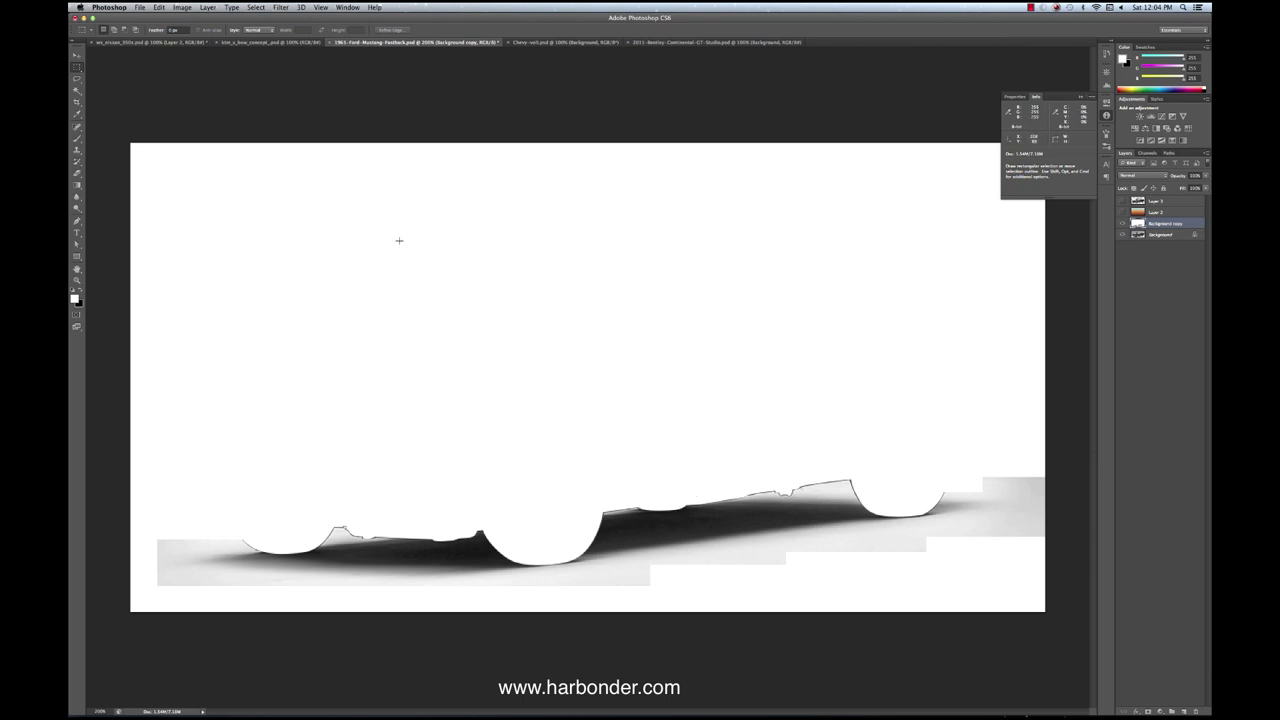
Step: Apply Levels to the Background copy, lowering the white input level to whiten the grey floor around the shadow
click(182, 7)
mouse_move(215, 35)
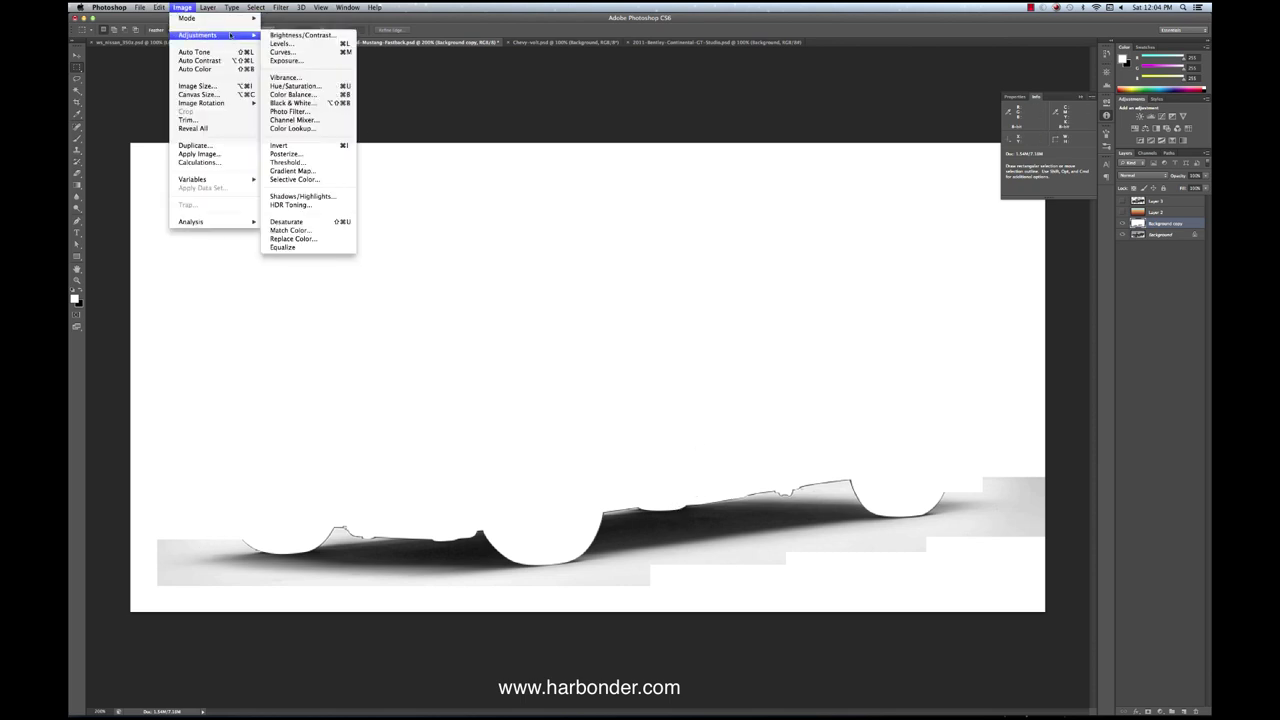
click(294, 46)
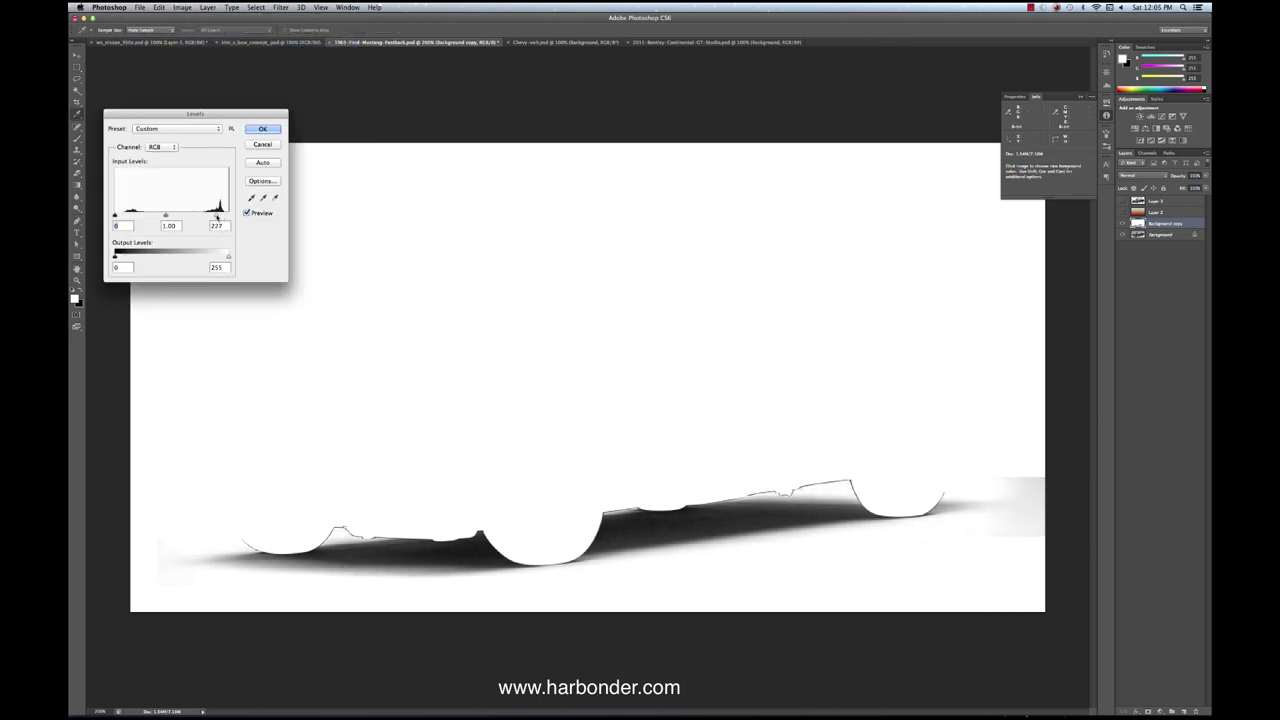
mouse_move(216, 216)
mouse_down()
mouse_move(166, 216)
mouse_move(228, 216)
mouse_move(213, 216)
mouse_up()
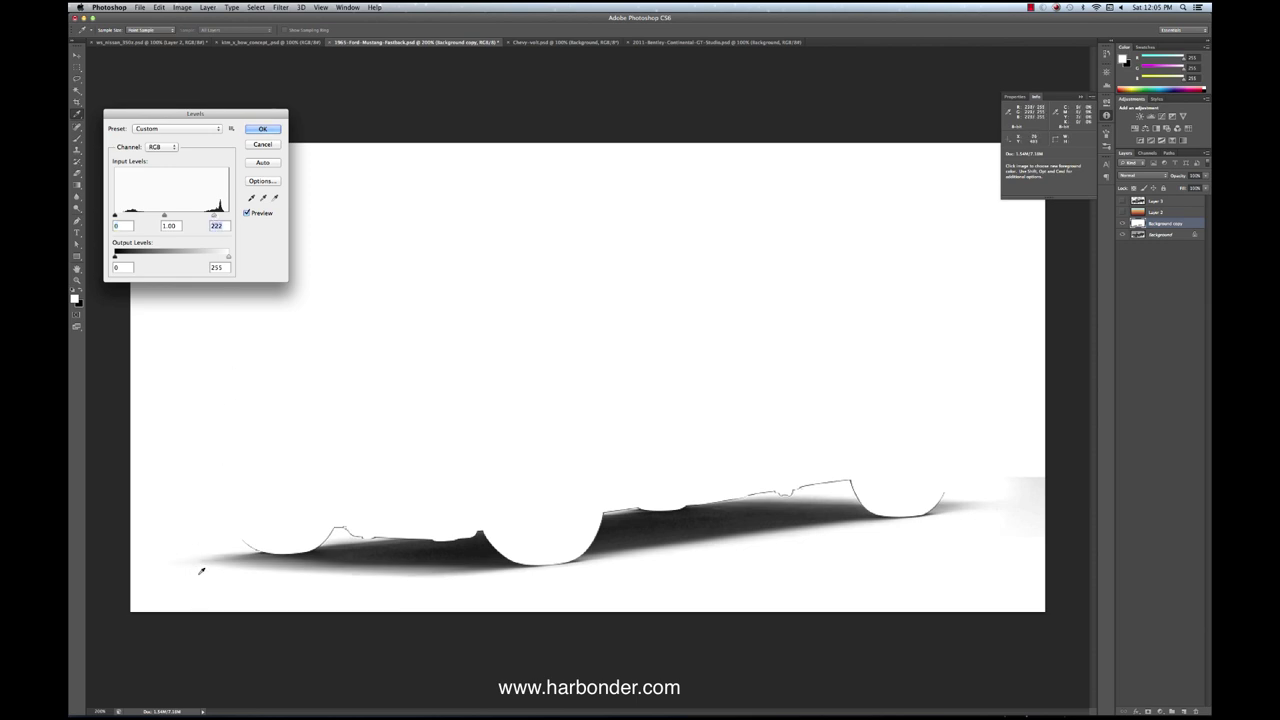
click(1035, 115)
key(Up)
click(265, 130)
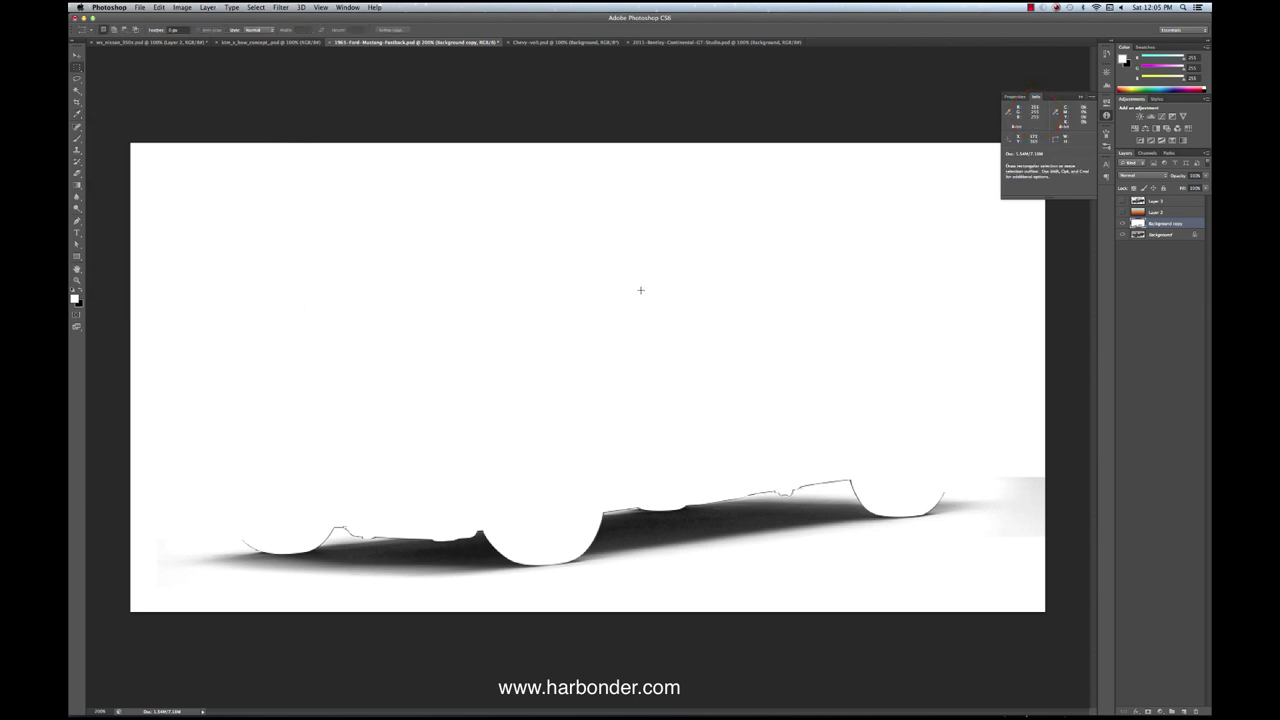
Step: Paint white with the Brush over the leftover grey patch beyond the Mustang's rear wheel
click(77, 139)
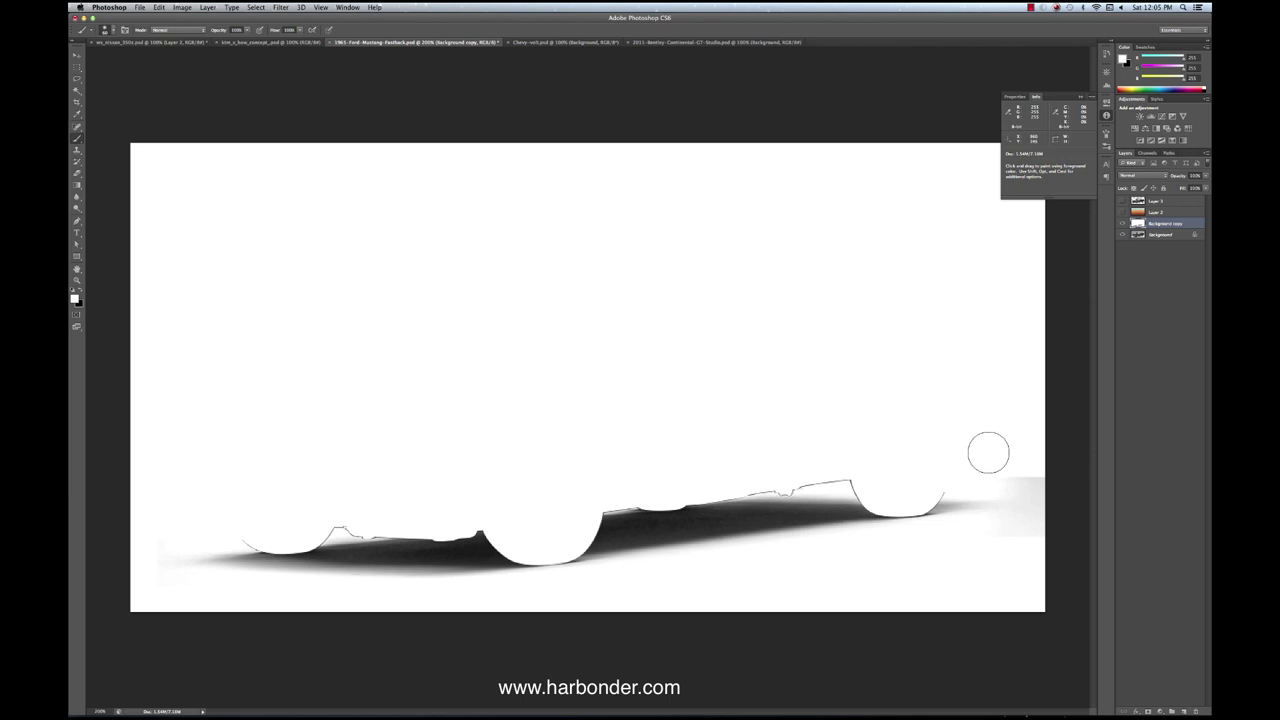
mouse_move(1002, 459)
mouse_down()
mouse_move(1023, 463)
mouse_move(1074, 543)
mouse_move(1037, 509)
mouse_move(1029, 460)
mouse_up()
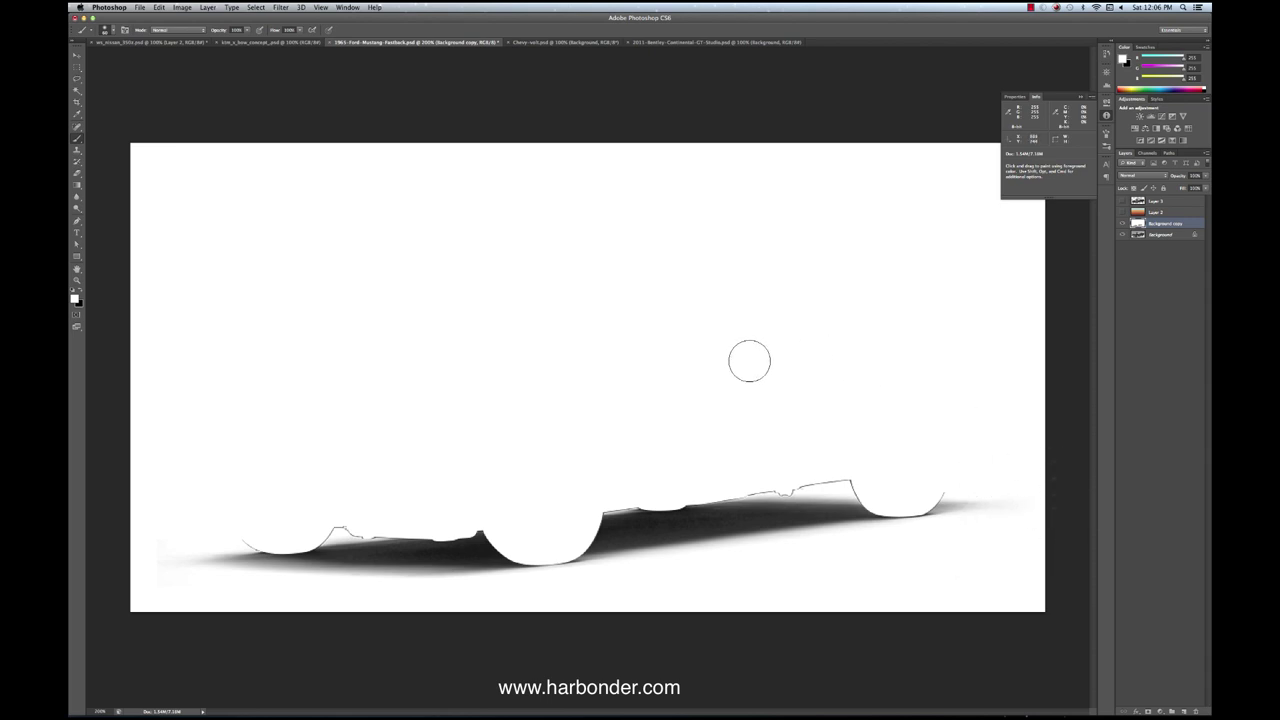
Step: Copy the whole Background copy image into a new alpha channel and invert the channel
click(78, 55)
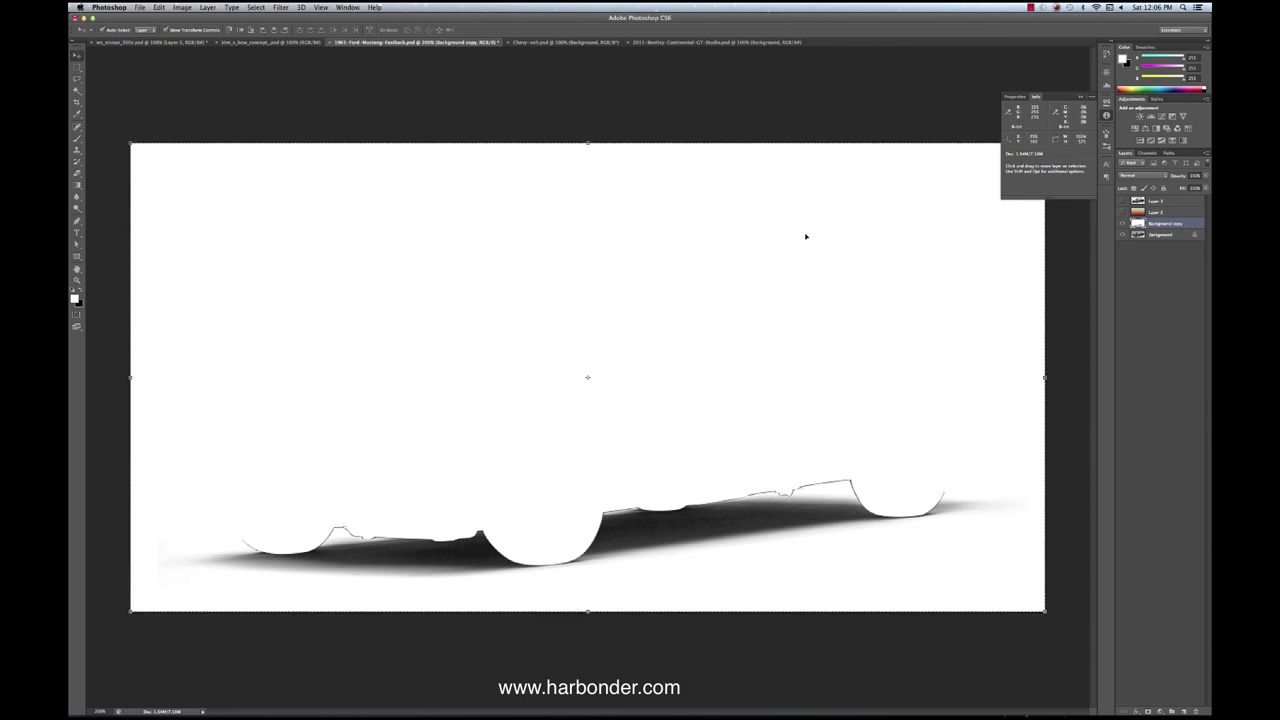
click(1147, 153)
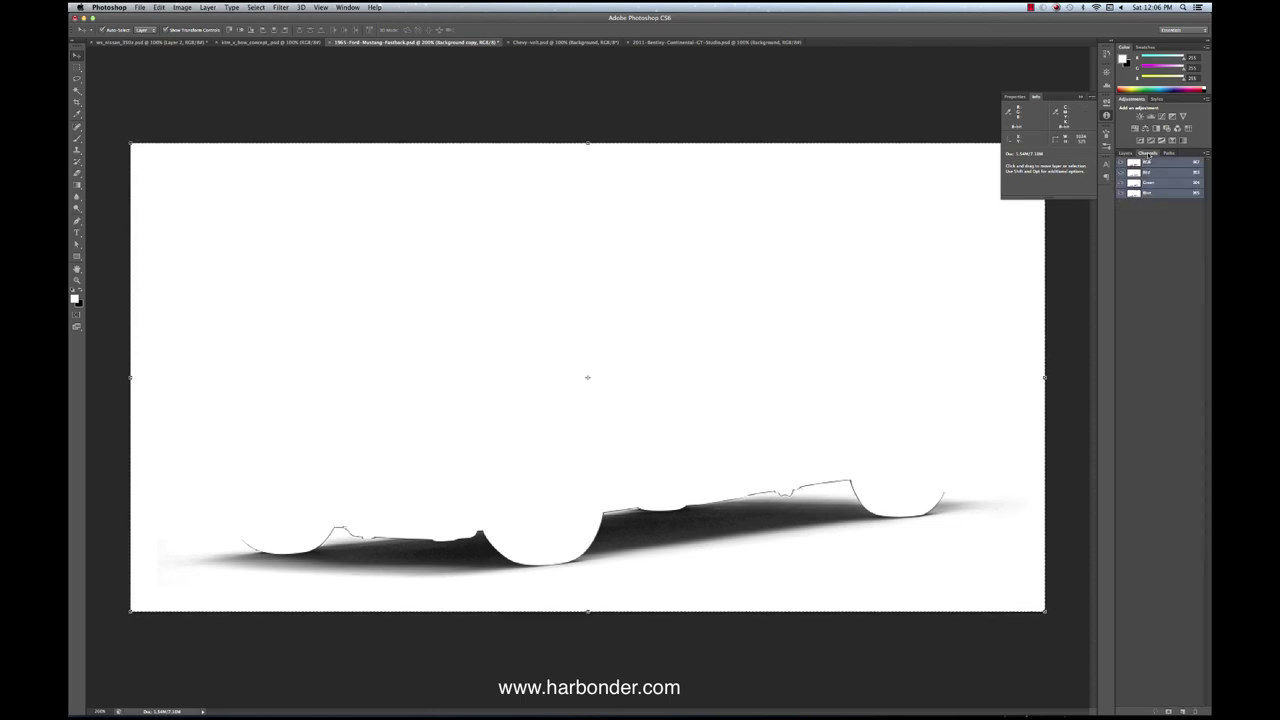
click(1180, 709)
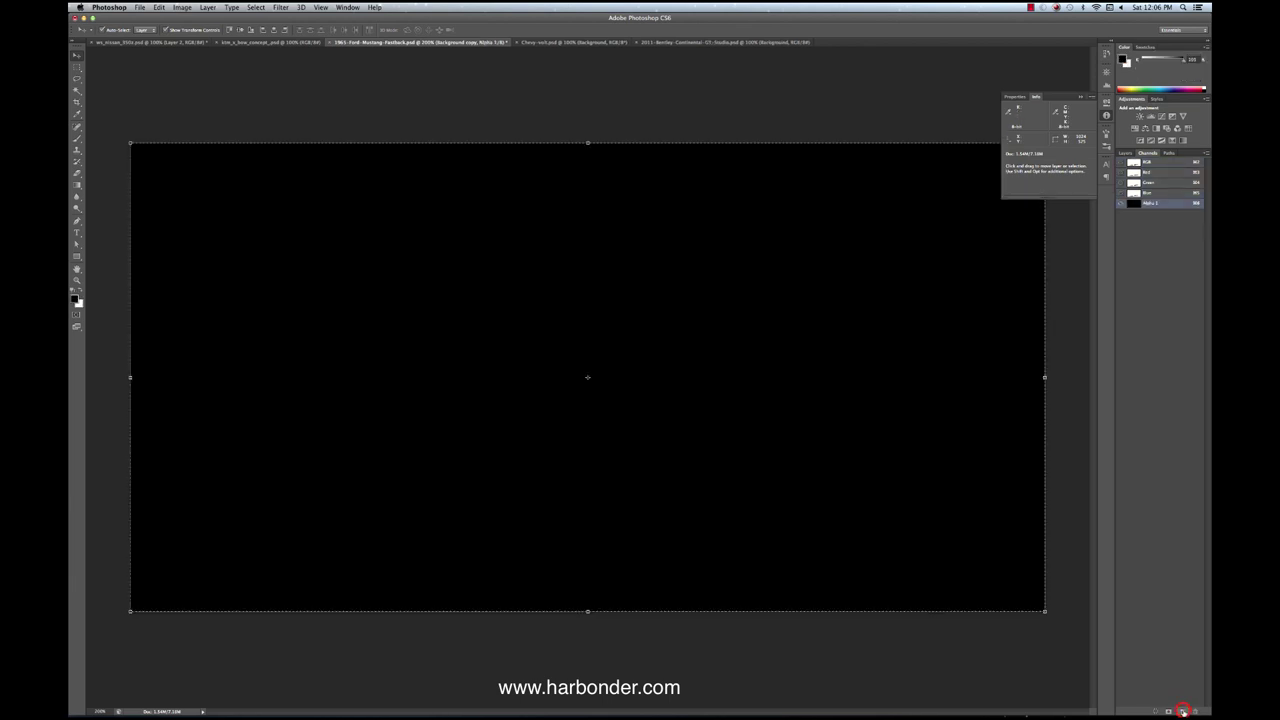
key(super+v)
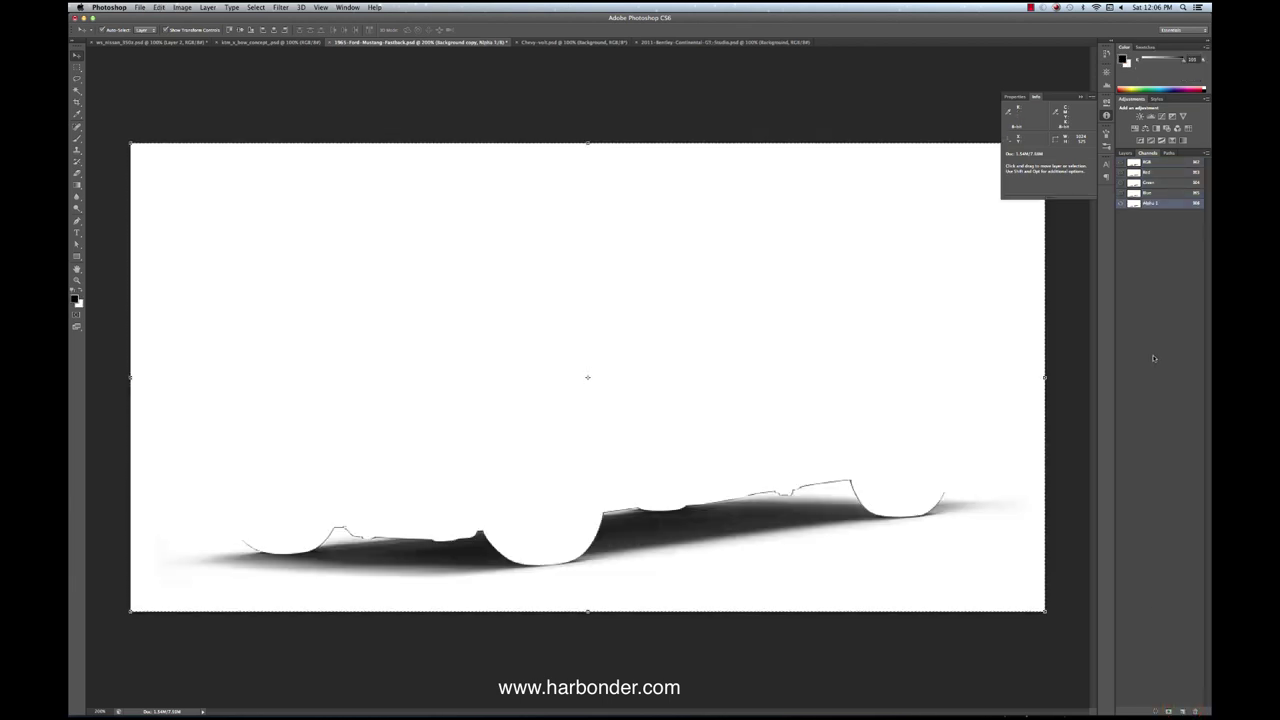
key(super+i)
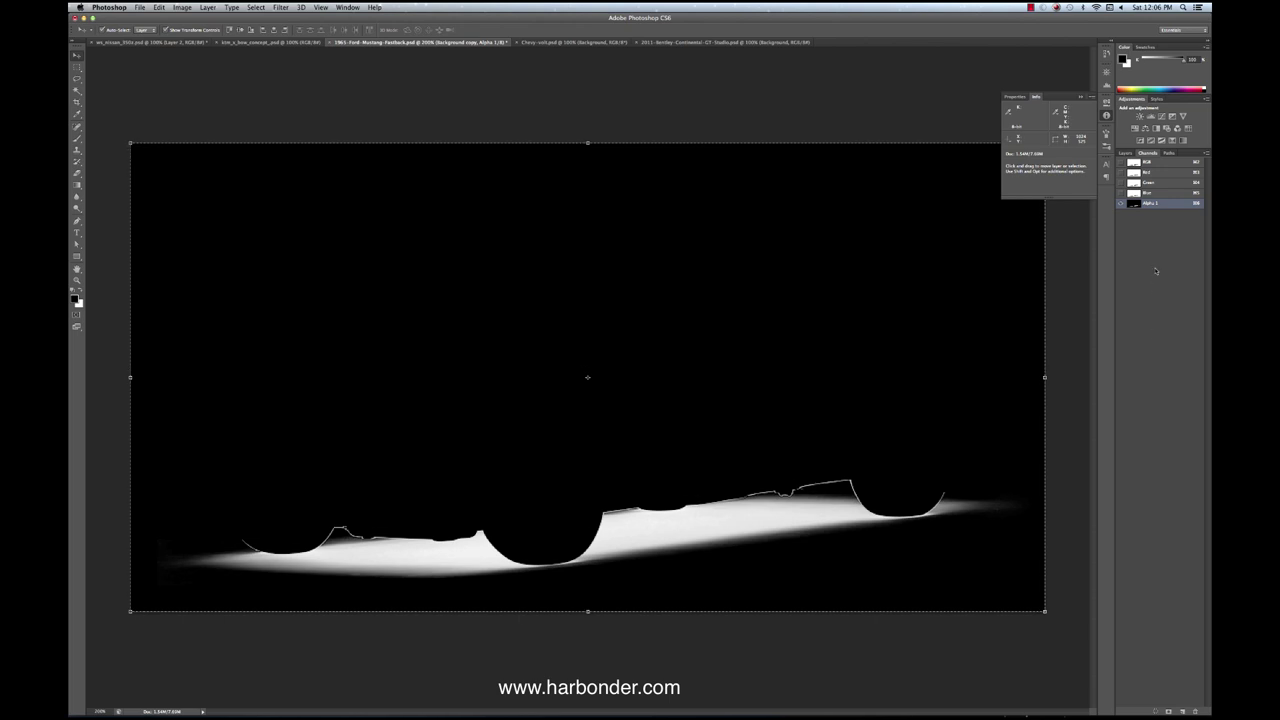
Step: Return to the composite channels, hide the Background copy, show the orange gradient layer, and add an empty layer directly above it
click(1167, 163)
click(1125, 153)
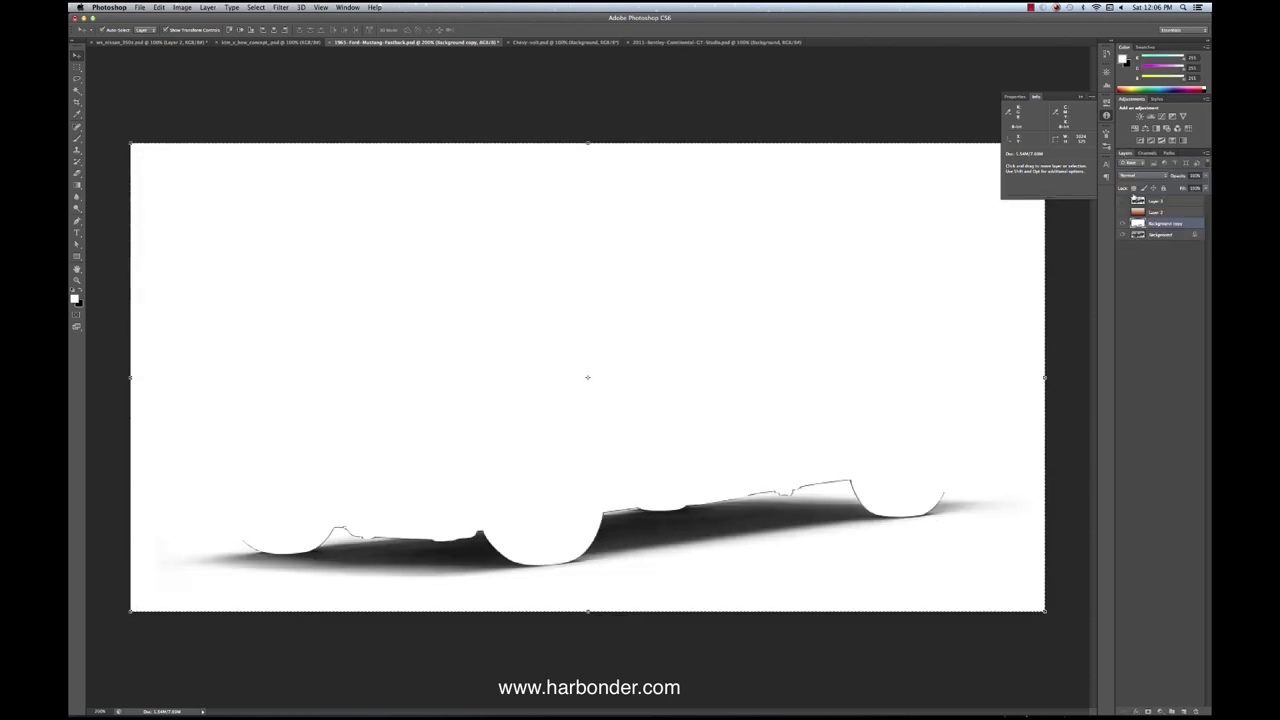
click(1122, 223)
click(1122, 212)
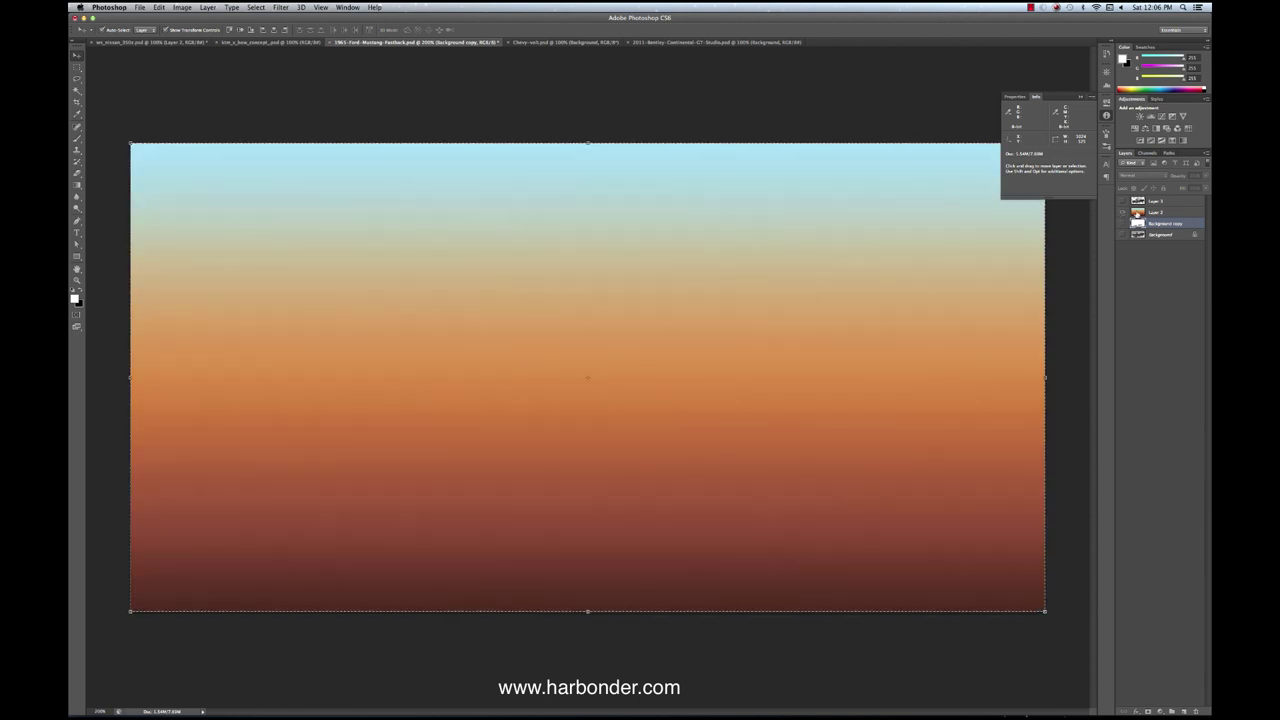
click(1148, 213)
click(1184, 711)
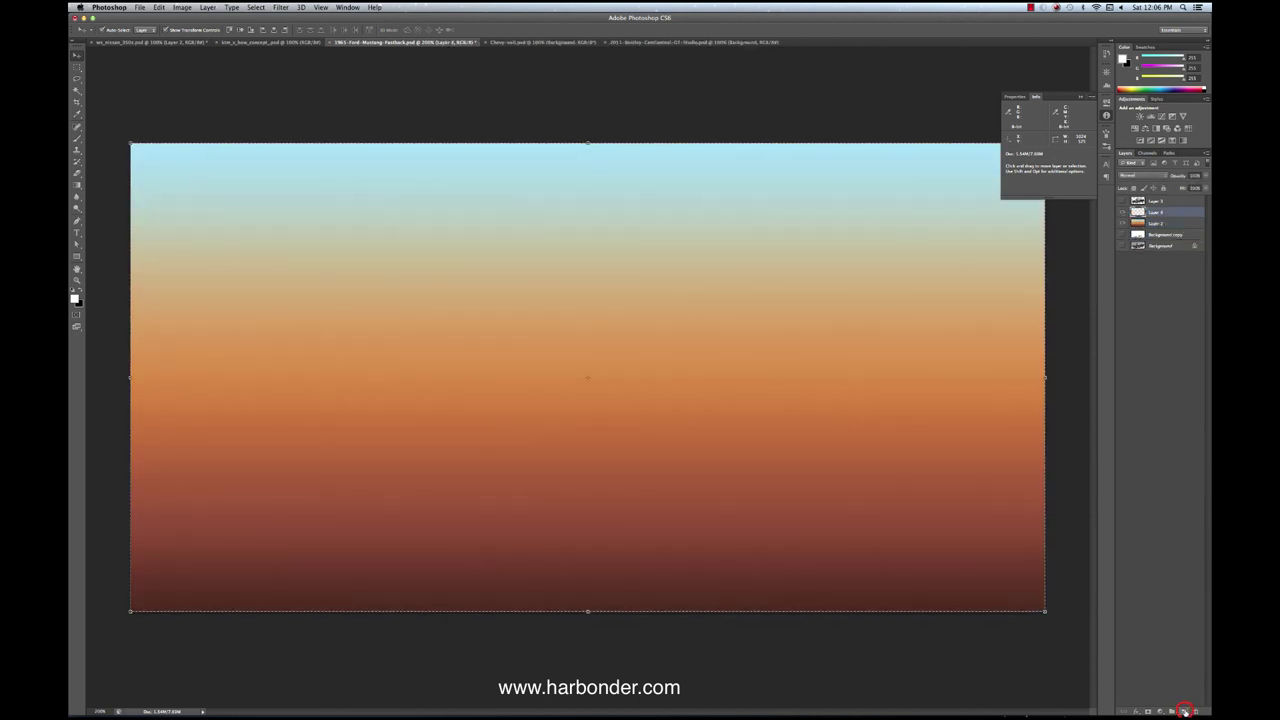
Step: Load the Alpha 1 channel as a selection, fill it with black on the new layer, and deselect
click(256, 7)
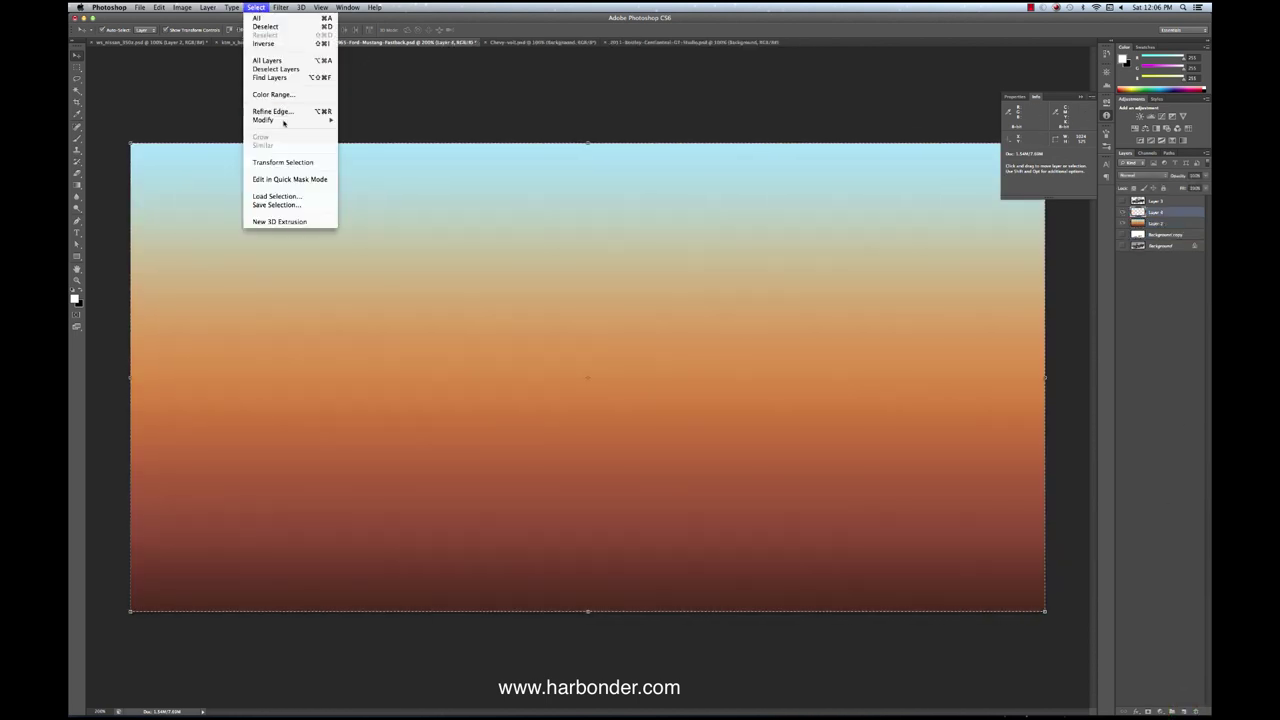
click(292, 198)
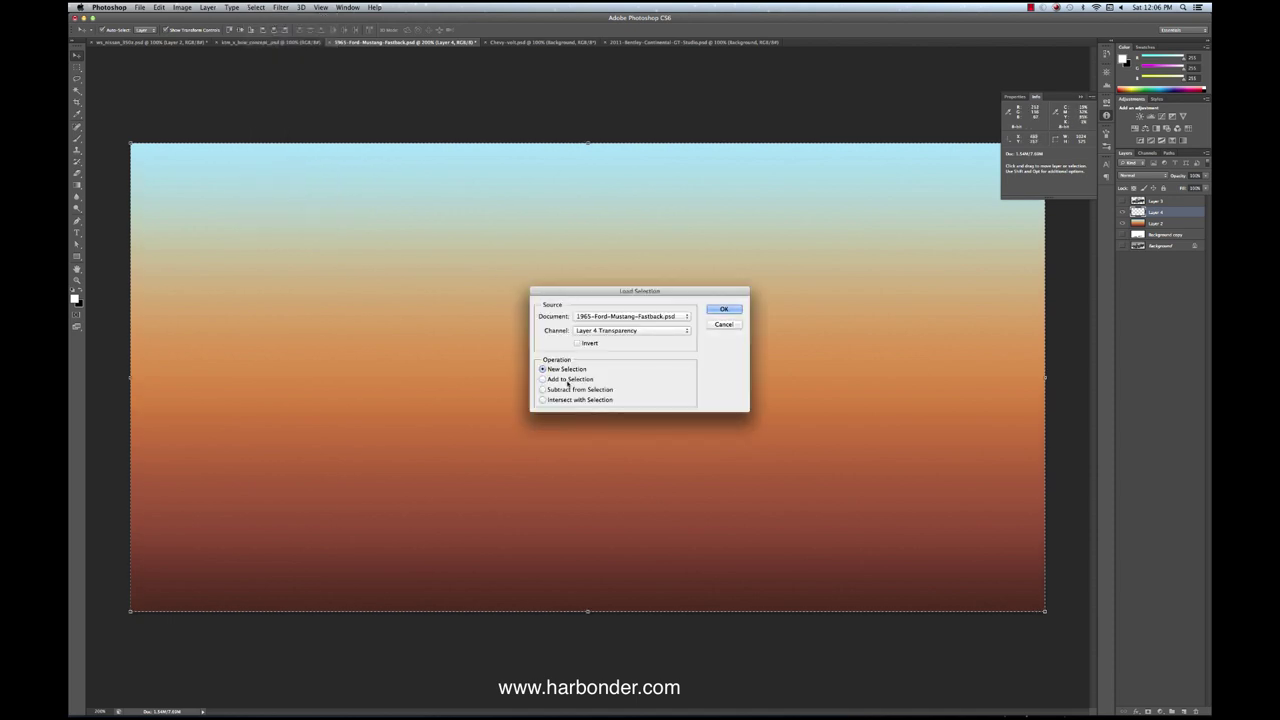
click(630, 330)
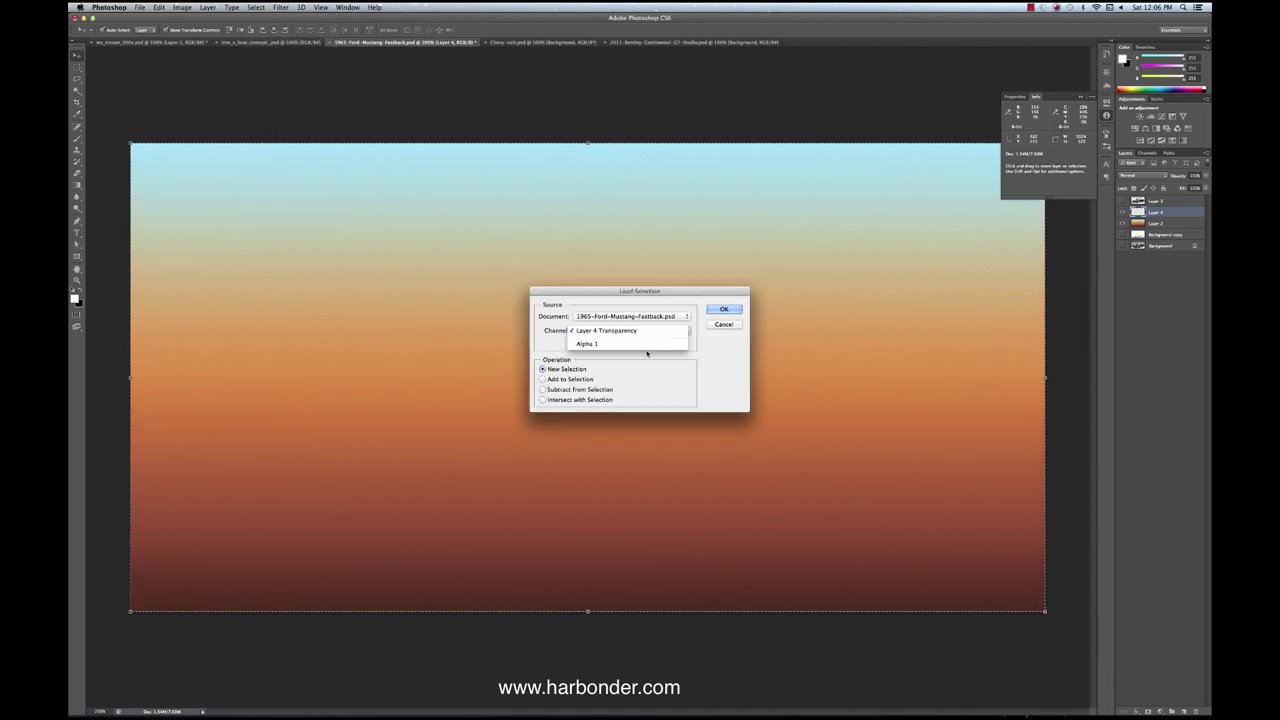
click(625, 343)
click(722, 309)
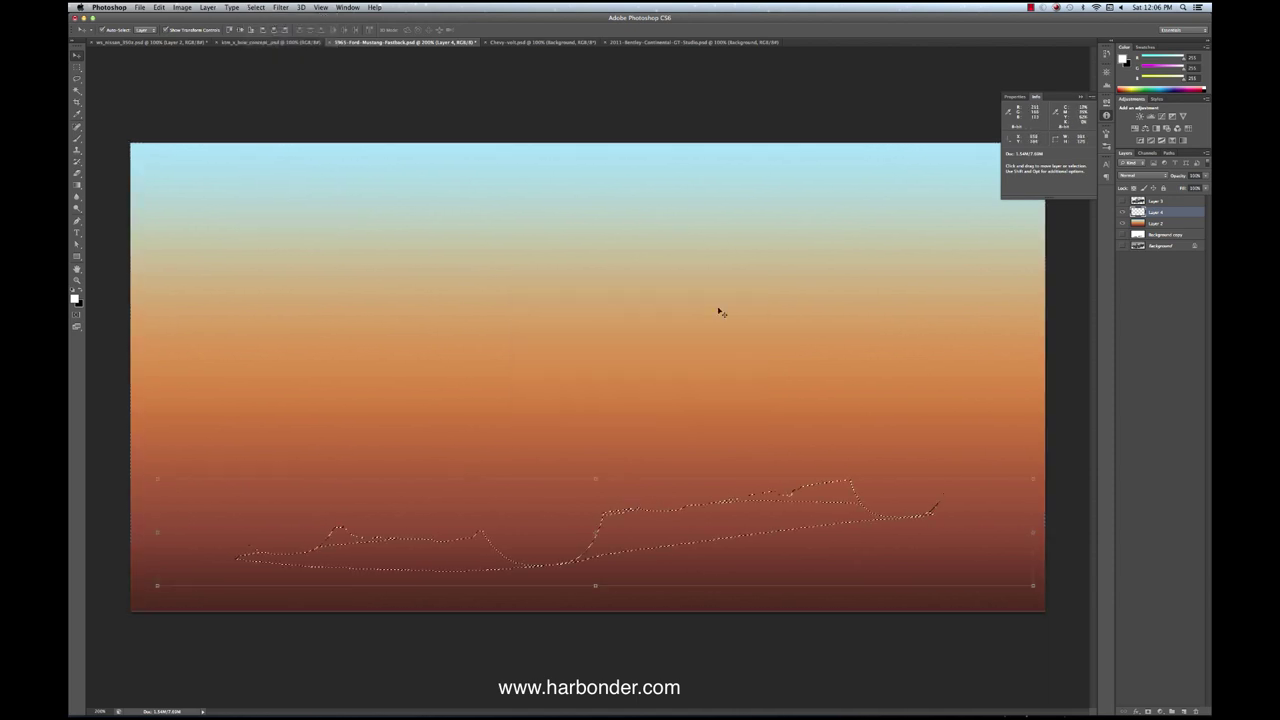
key(Delete)
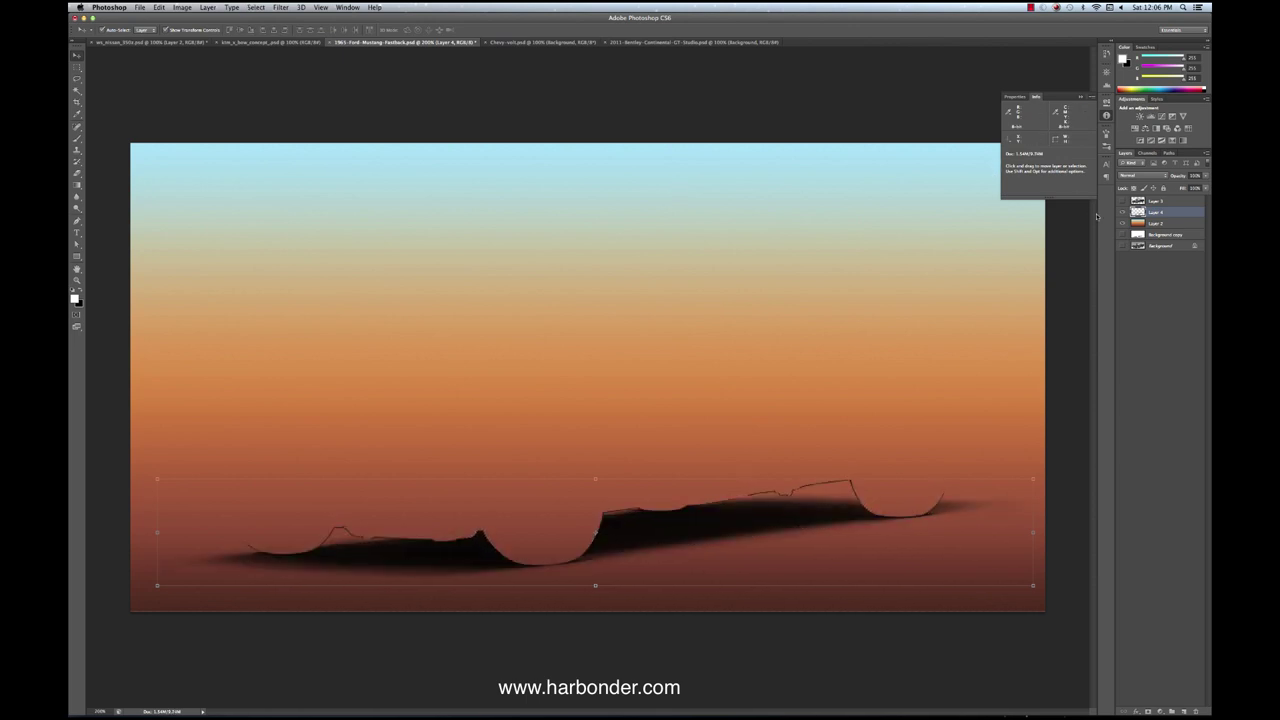
Step: Show the Mustang cutout layer and merge it with the extracted shadow layer
click(1124, 202)
click(1150, 203)
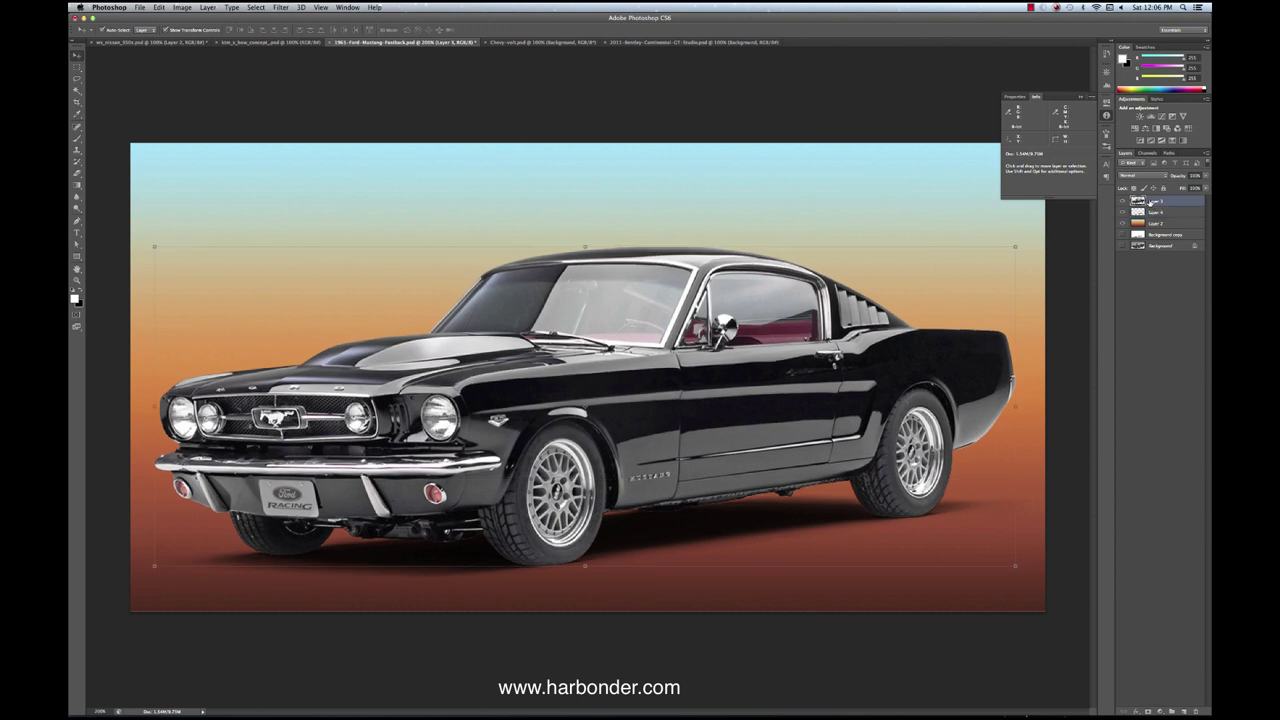
click(1155, 287)
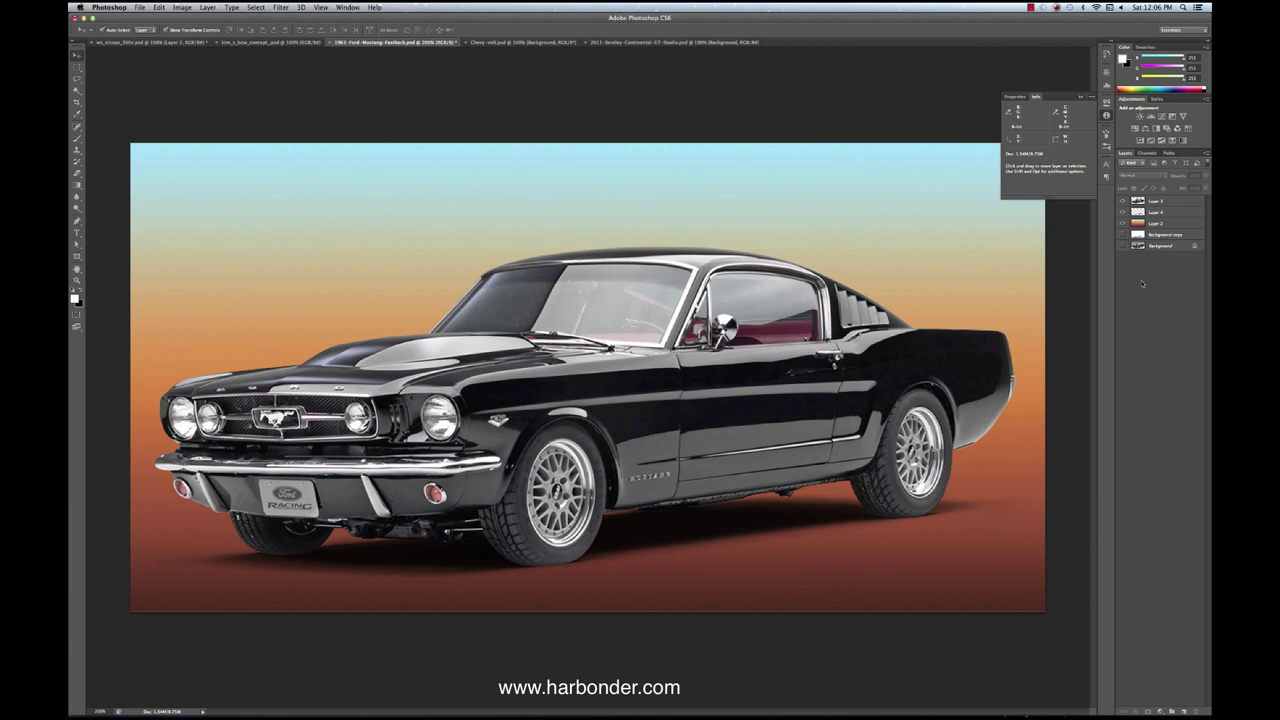
click(1150, 213)
shift+click(1152, 201)
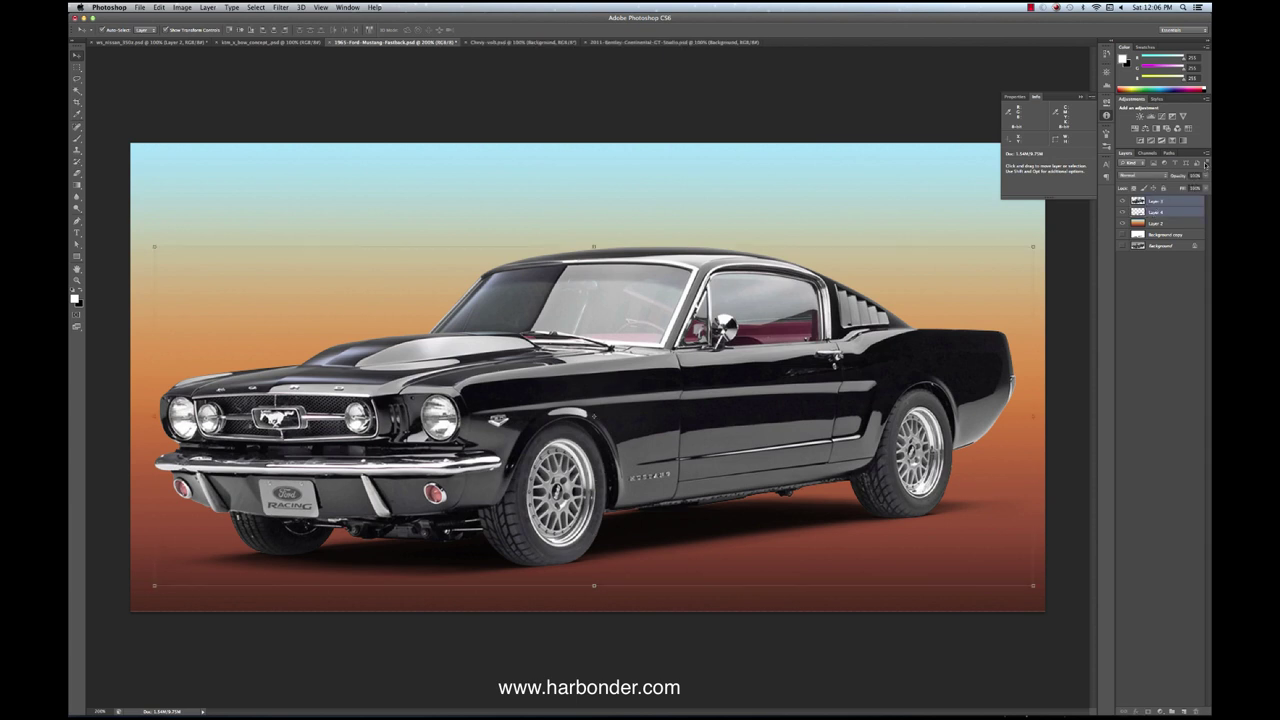
click(1205, 163)
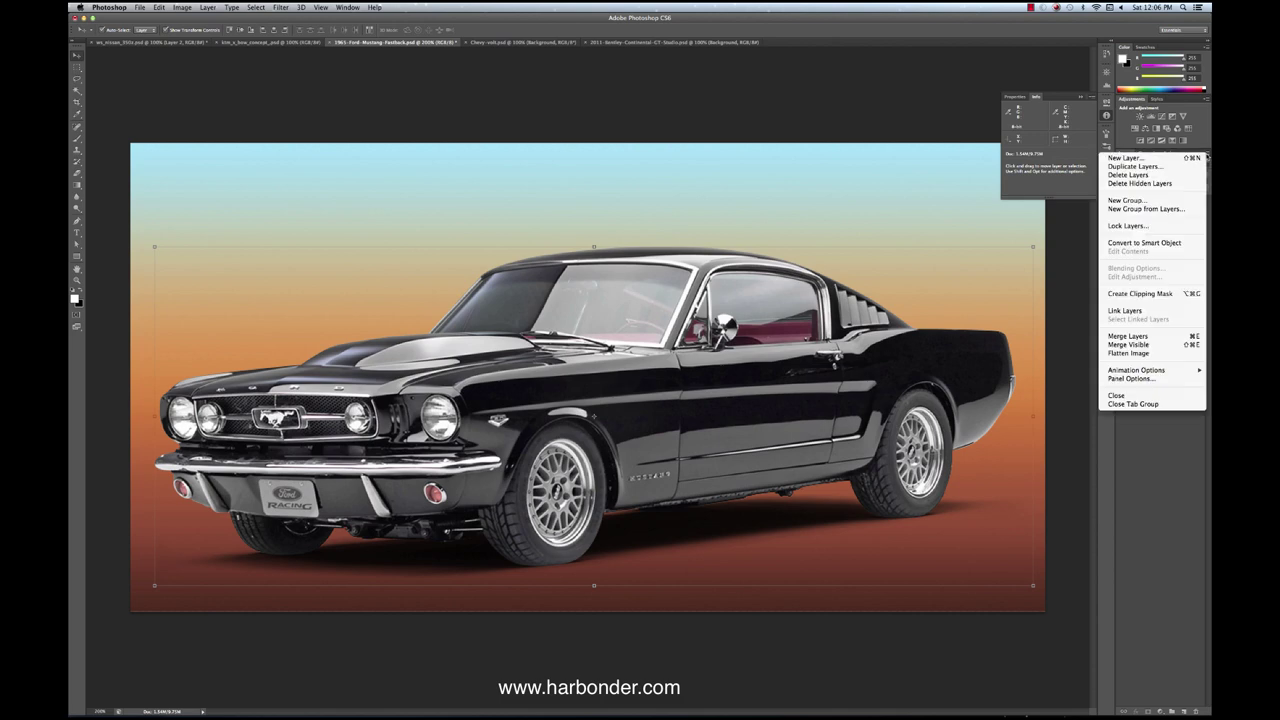
click(1155, 338)
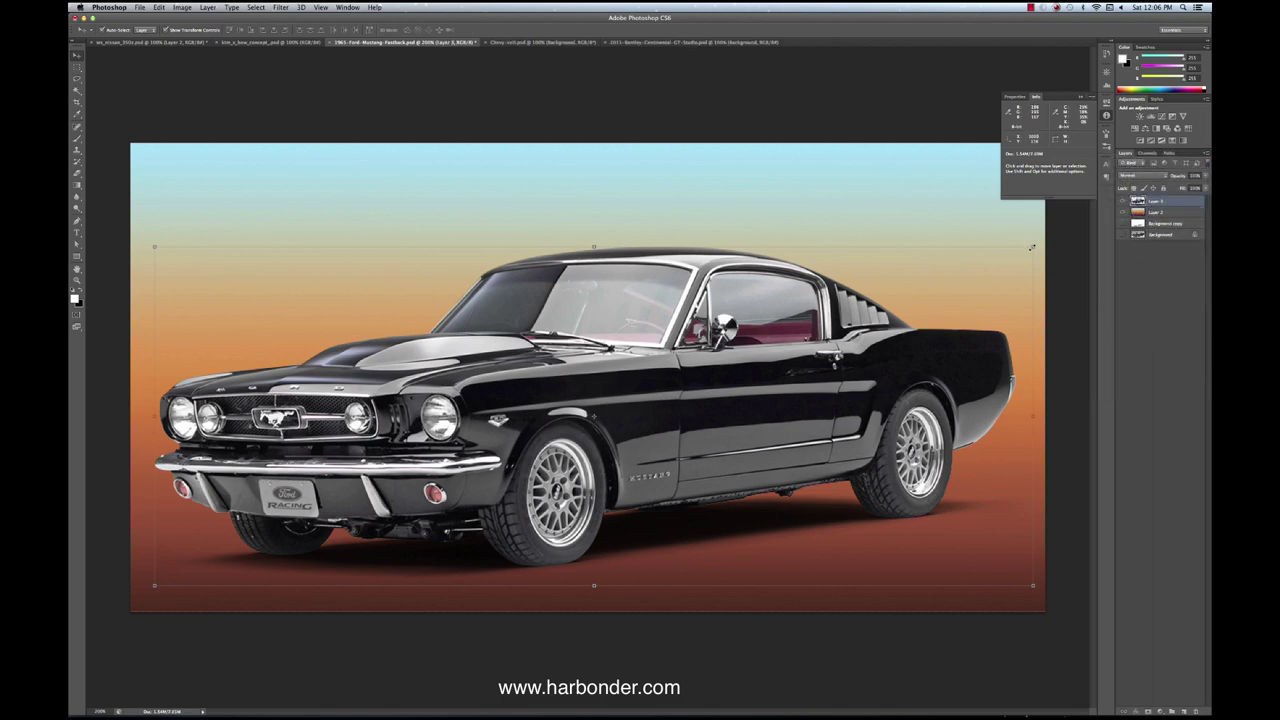
Step: Scale the merged Mustang proportionally to less than half its size and move it toward the upper right of the gradient
drag(1032, 247, 787, 322)
key(Return)
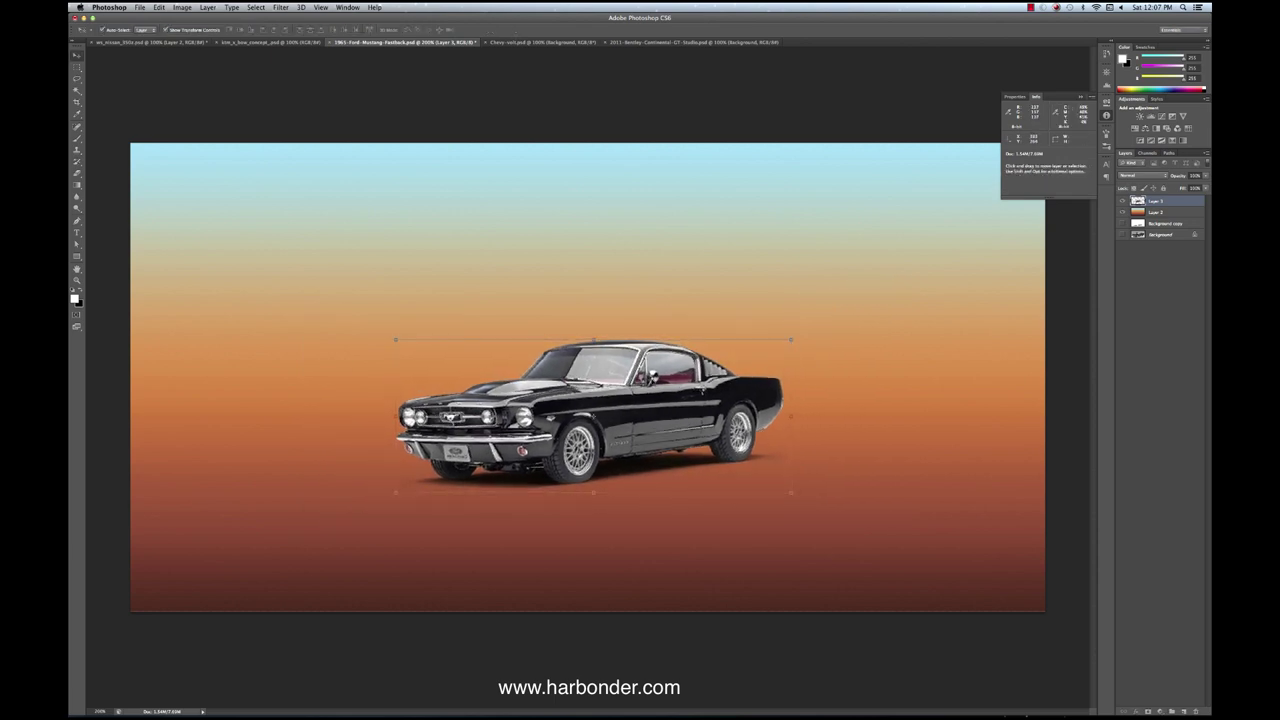
drag(667, 408, 907, 240)
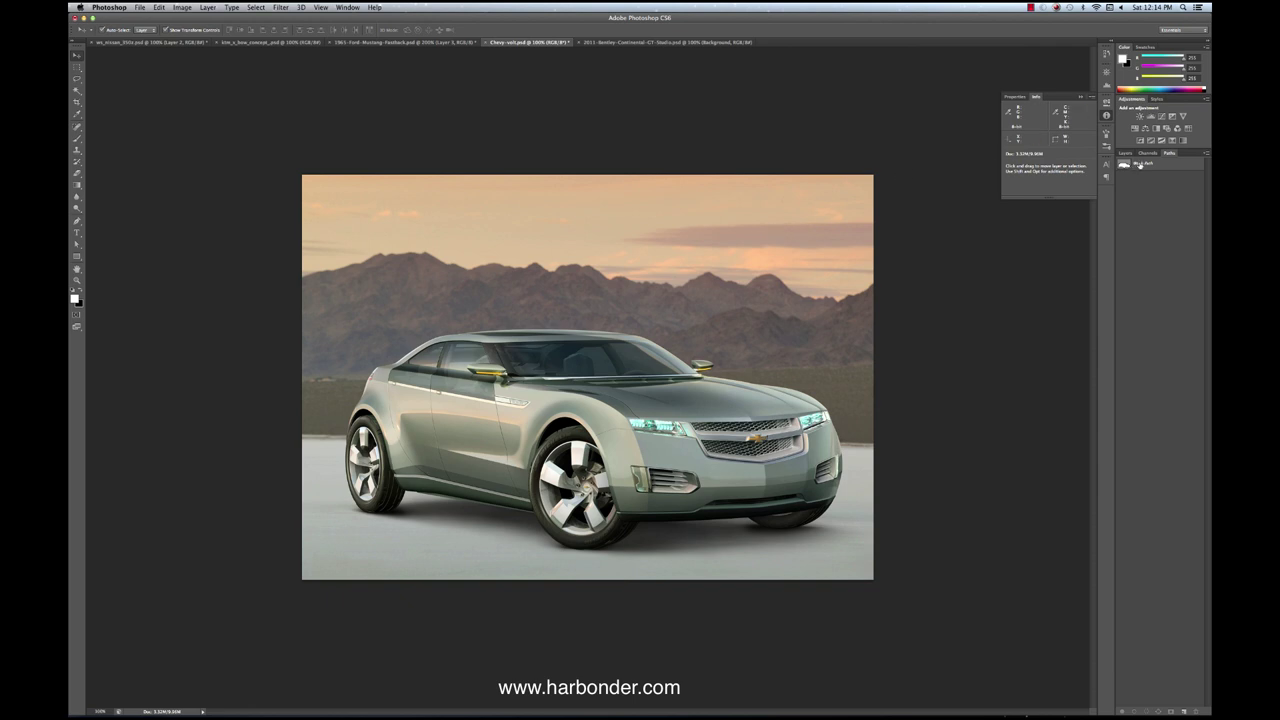
Step: In Chevy-volt.psd, load the car's path as a selection, copy the car to a new top layer, and show the red gradient layer
click(1140, 164)
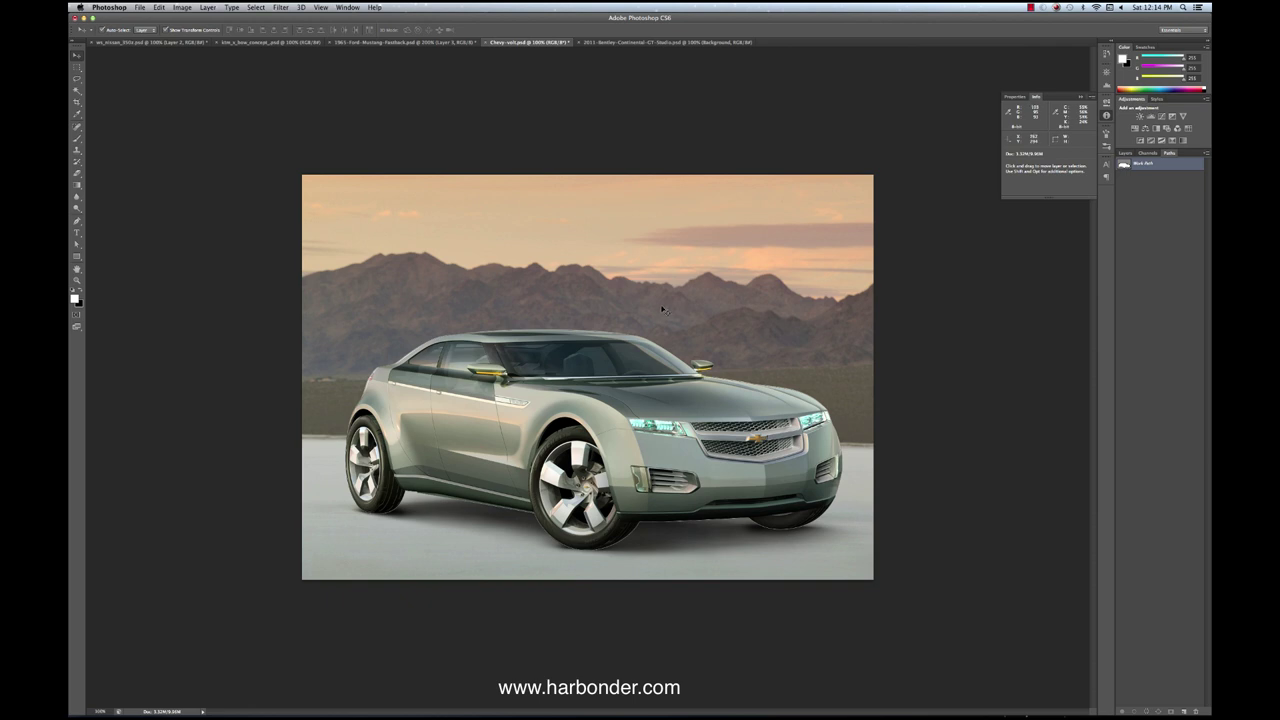
click(1145, 709)
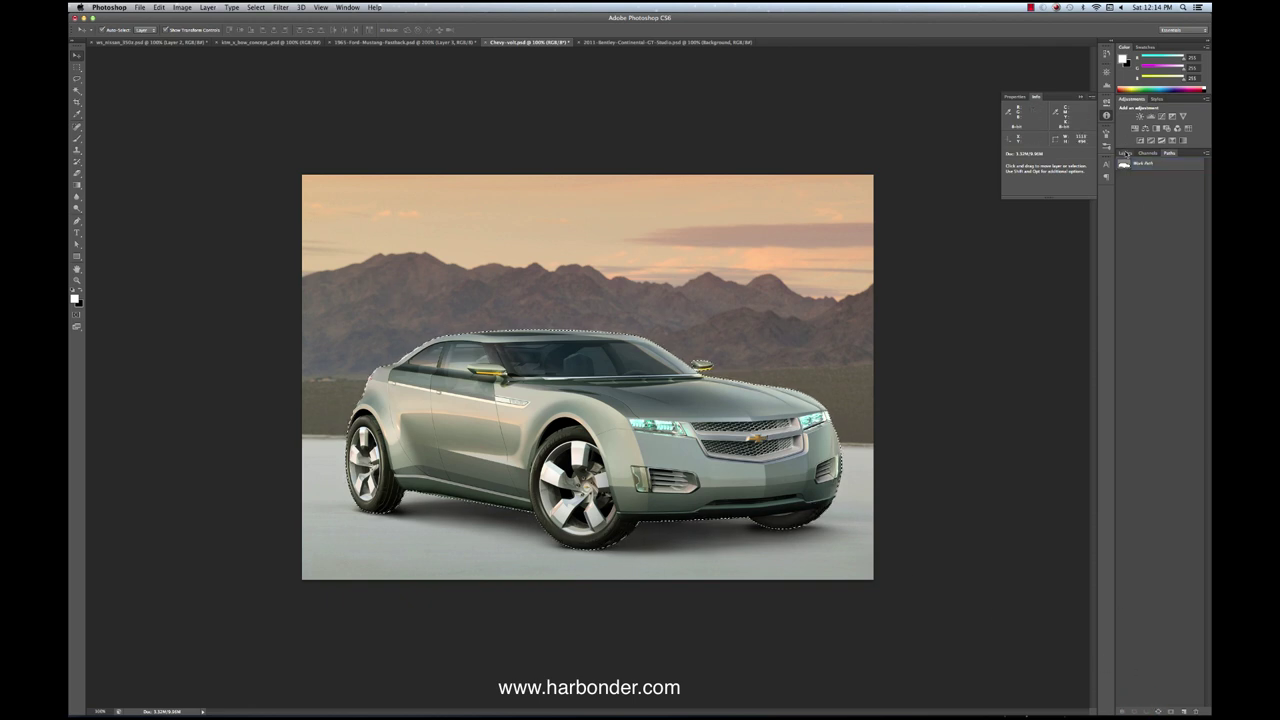
click(1125, 155)
click(1170, 231)
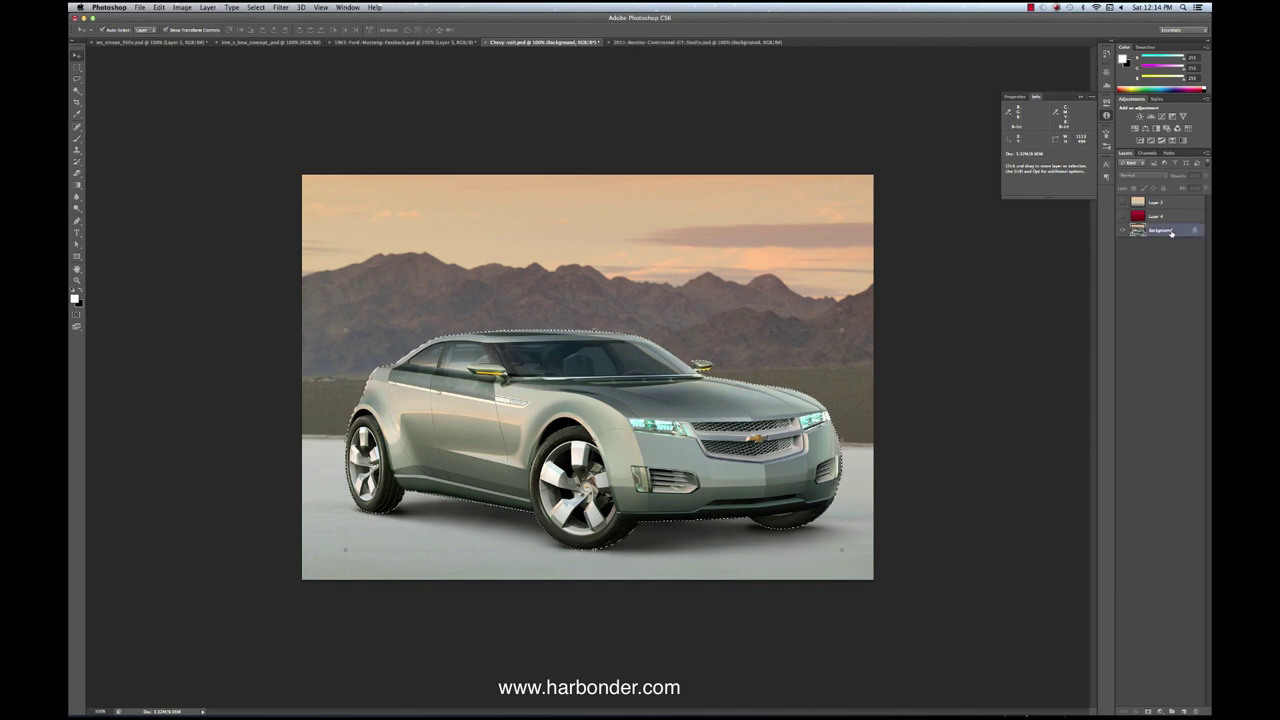
key(super+j)
drag(1172, 232, 1172, 203)
click(1124, 230)
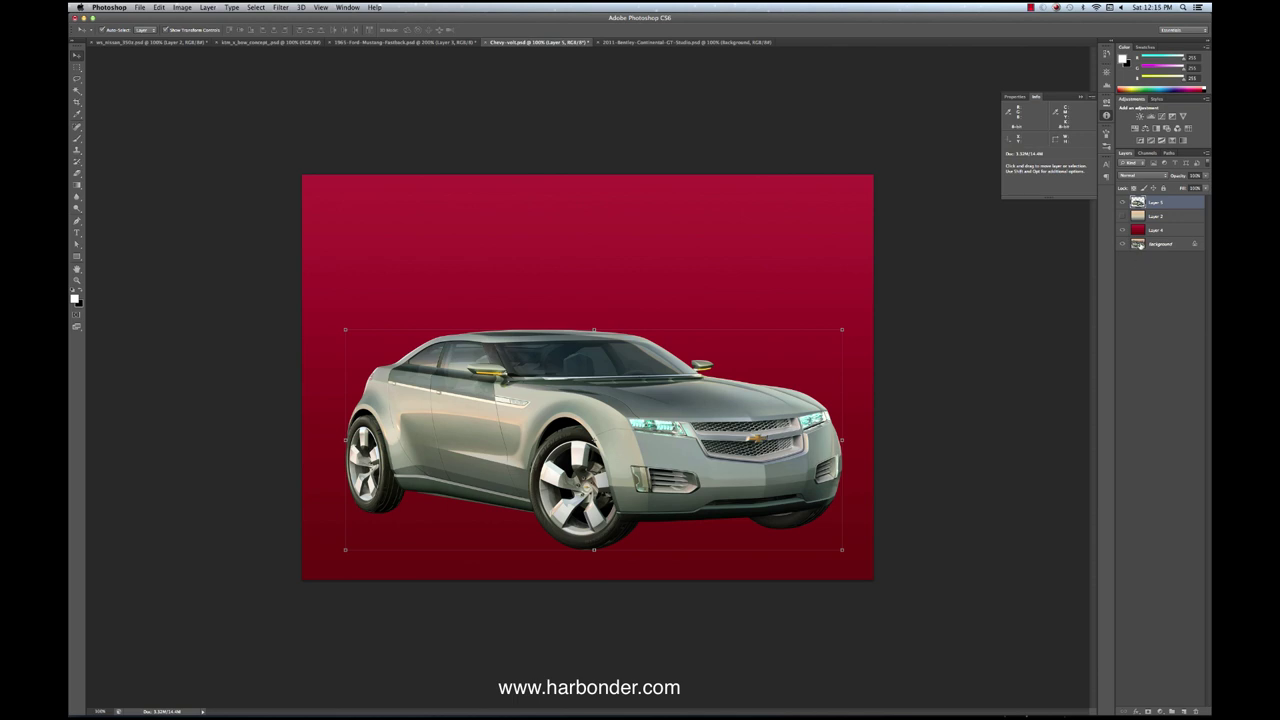
Step: Hide the Chevy cutout and red gradient layers, and duplicate the Background layer as Background copy
click(1124, 205)
click(1123, 230)
click(1157, 245)
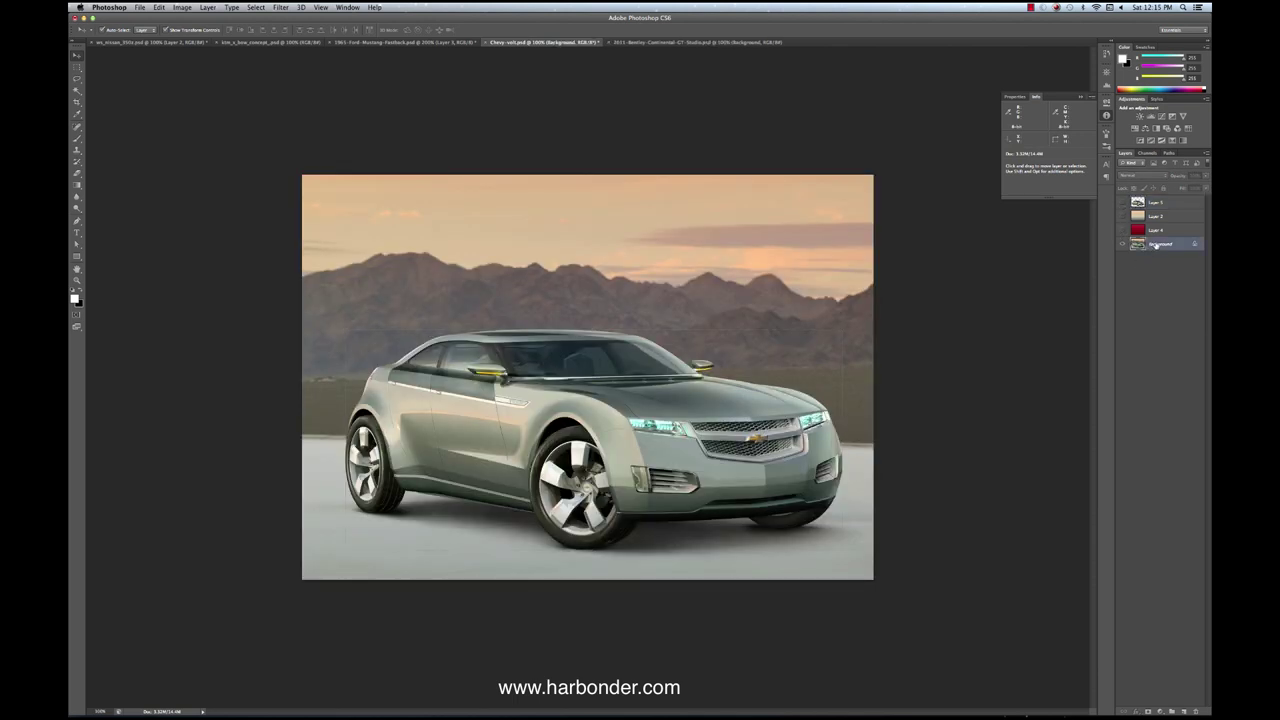
click(1207, 158)
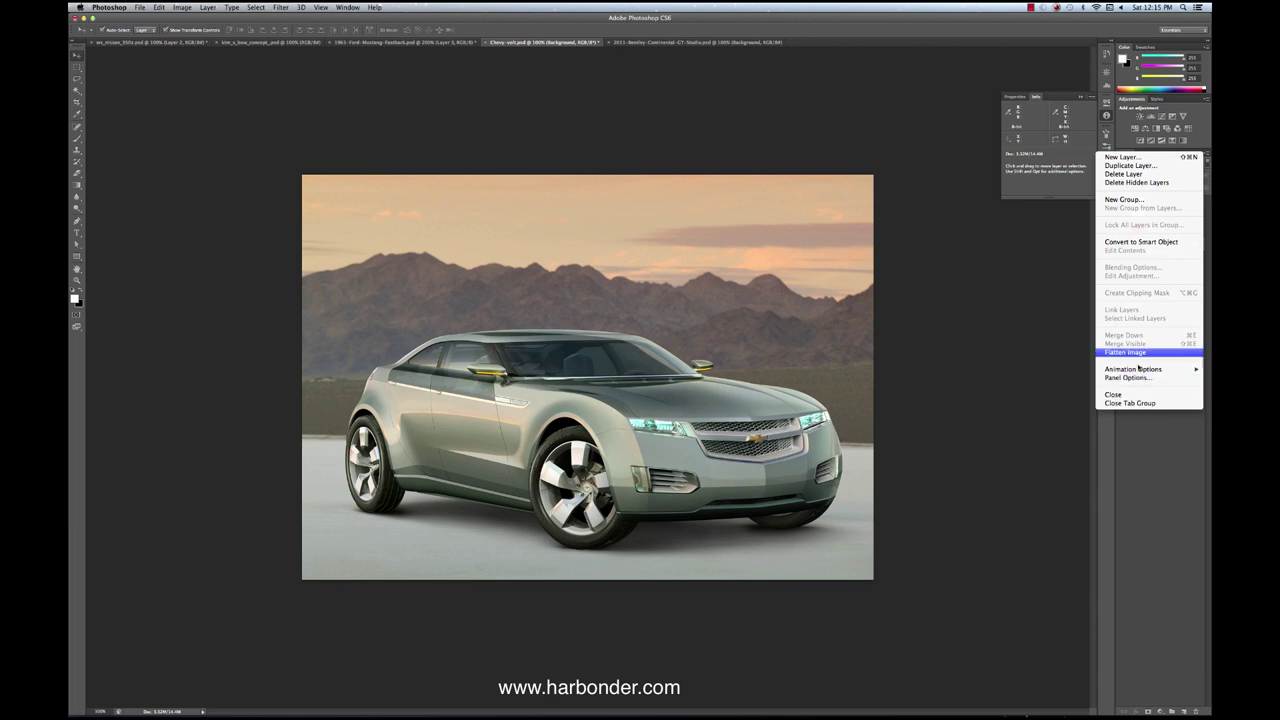
click(1130, 165)
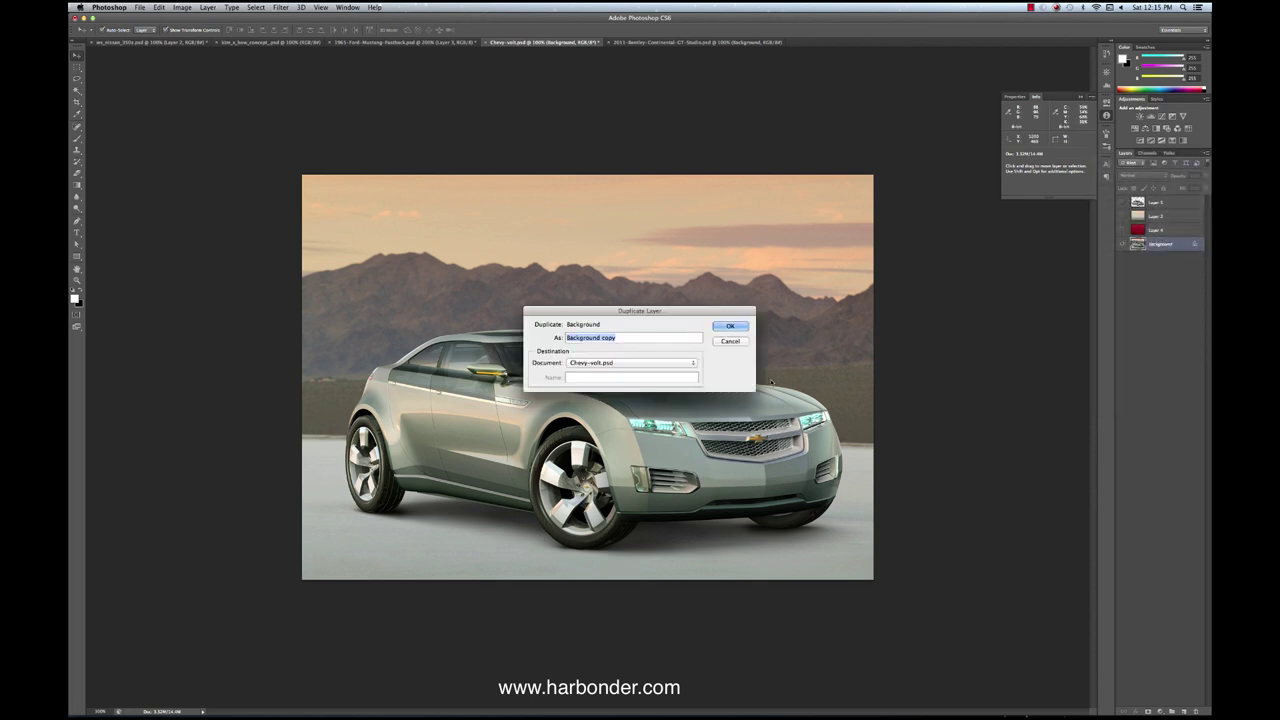
click(730, 324)
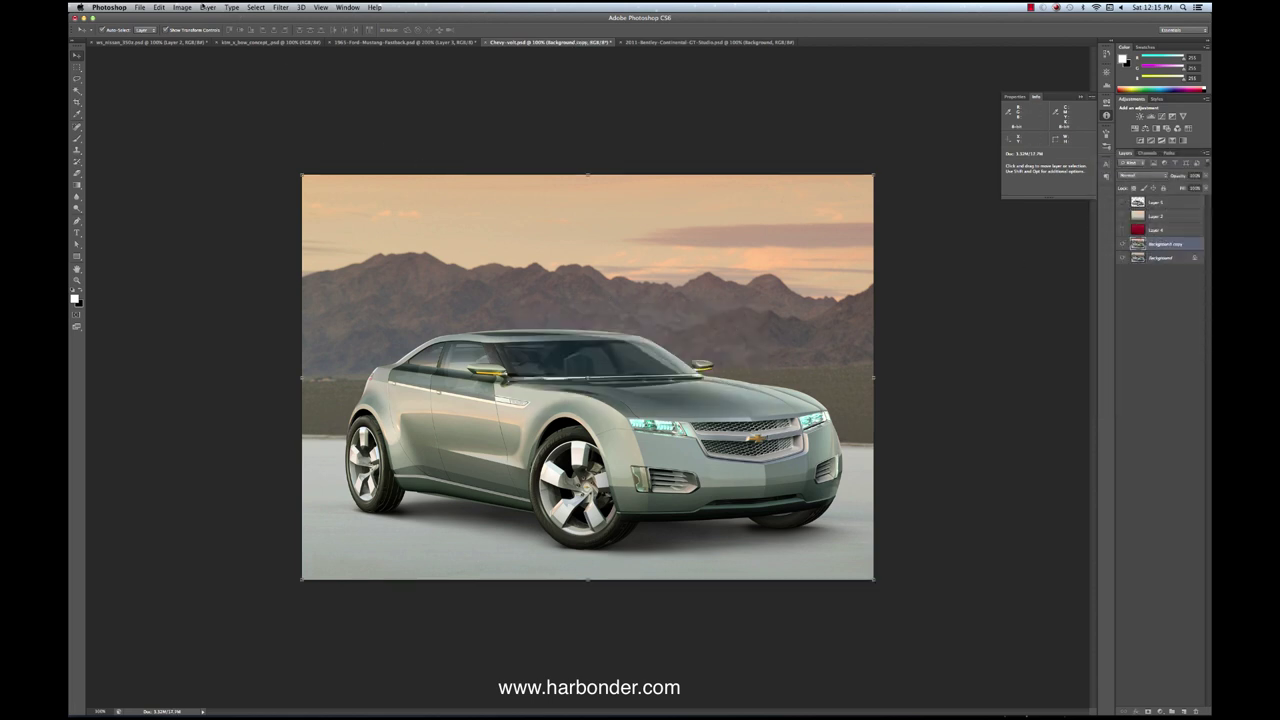
Step: Desaturate the Background copy layer
click(182, 7)
mouse_move(205, 35)
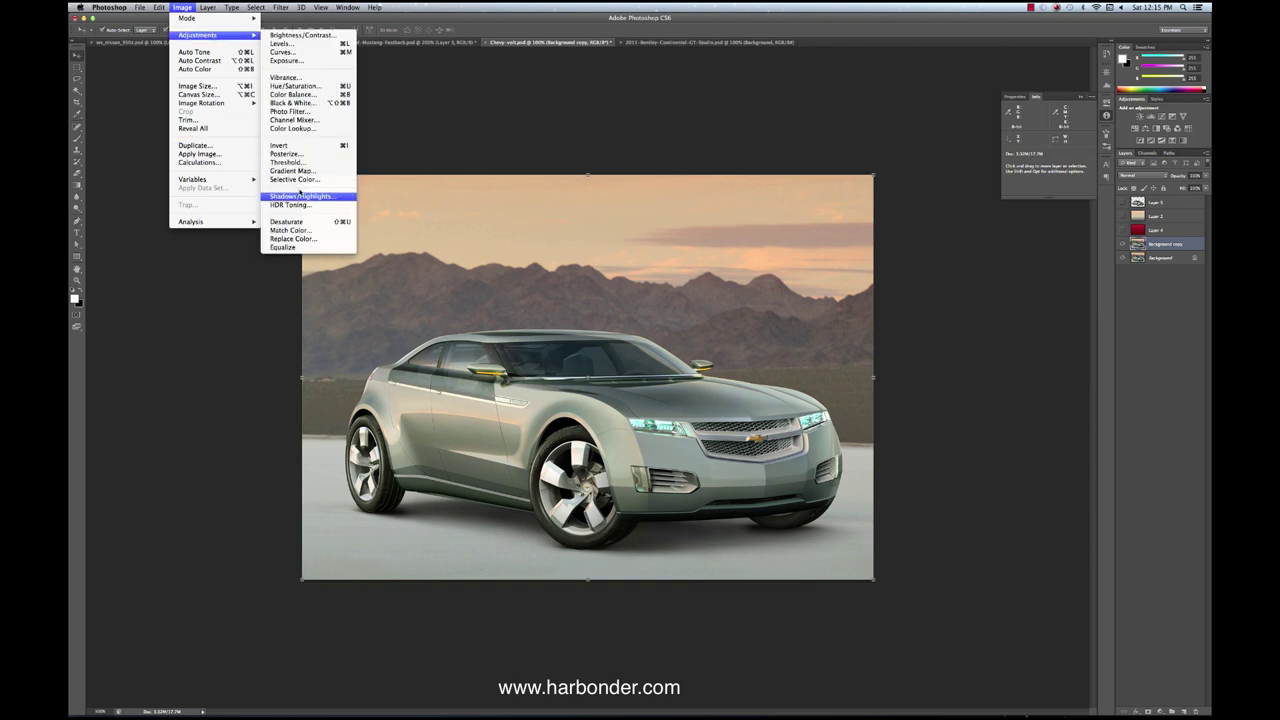
click(290, 221)
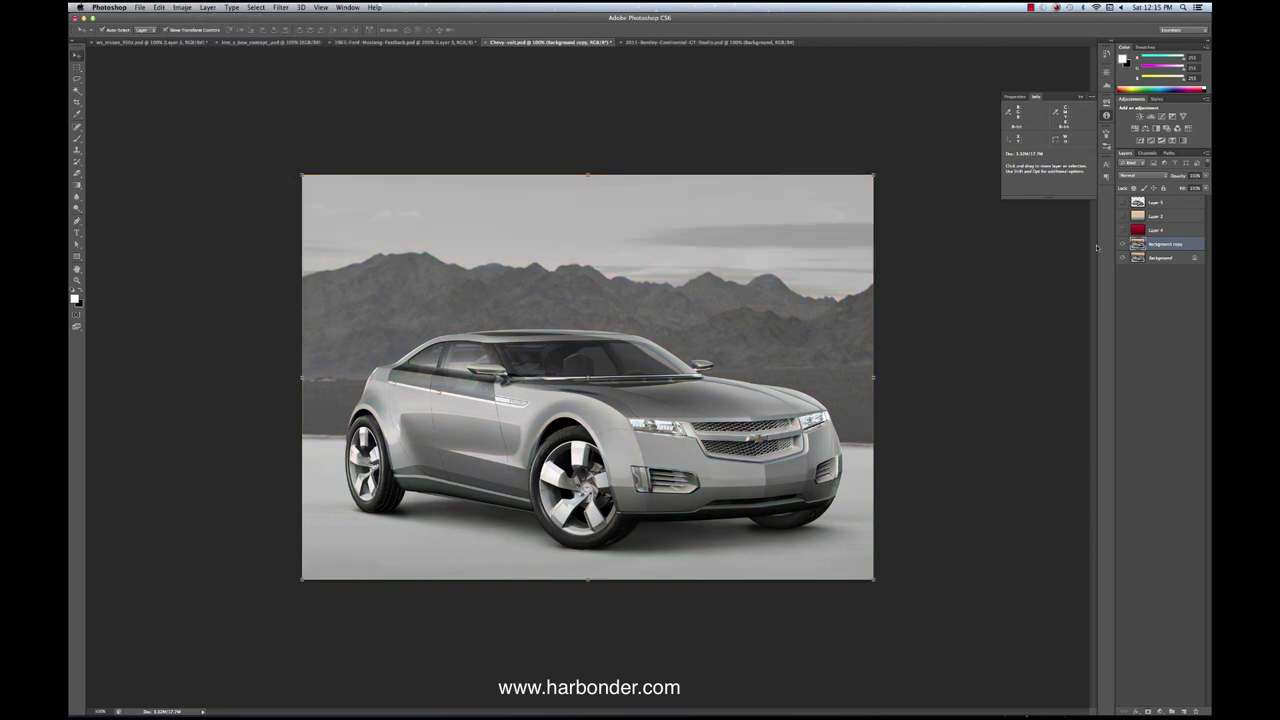
Step: Select the pixels of the Chevy cutout layer, fill that selection with white on the Background copy, and deselect
right_click(1137, 203)
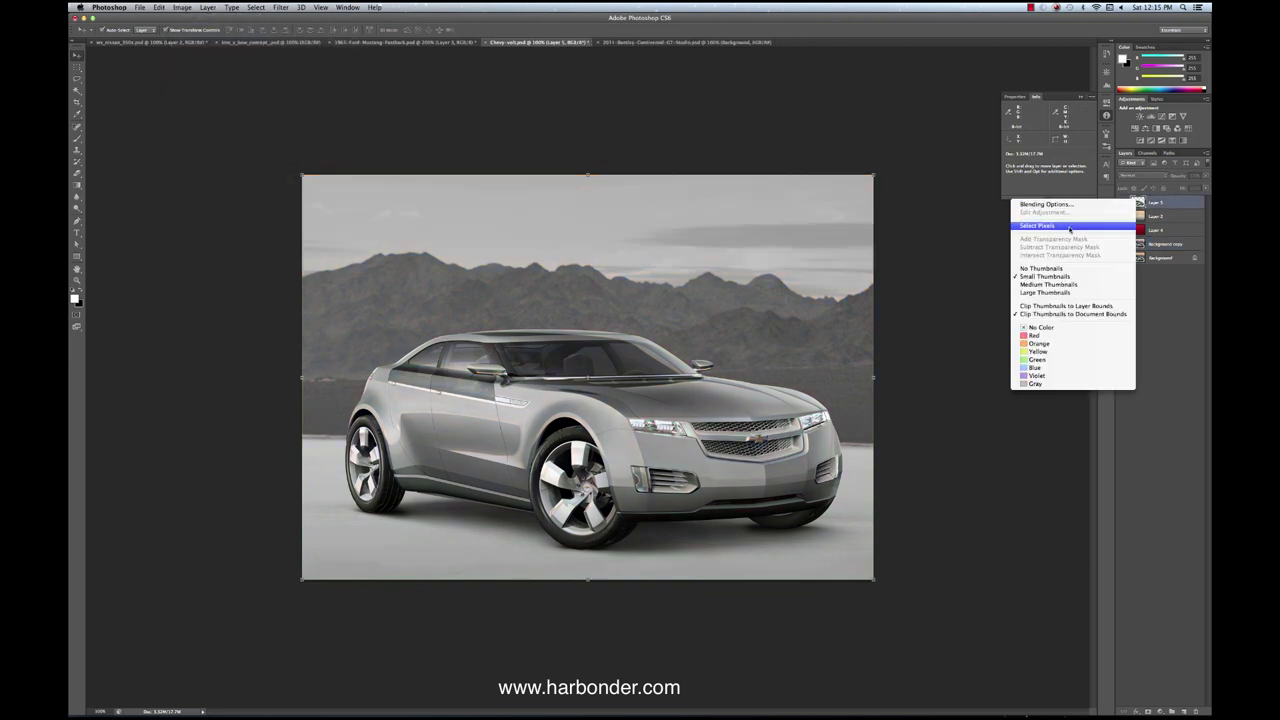
click(1072, 229)
click(1163, 244)
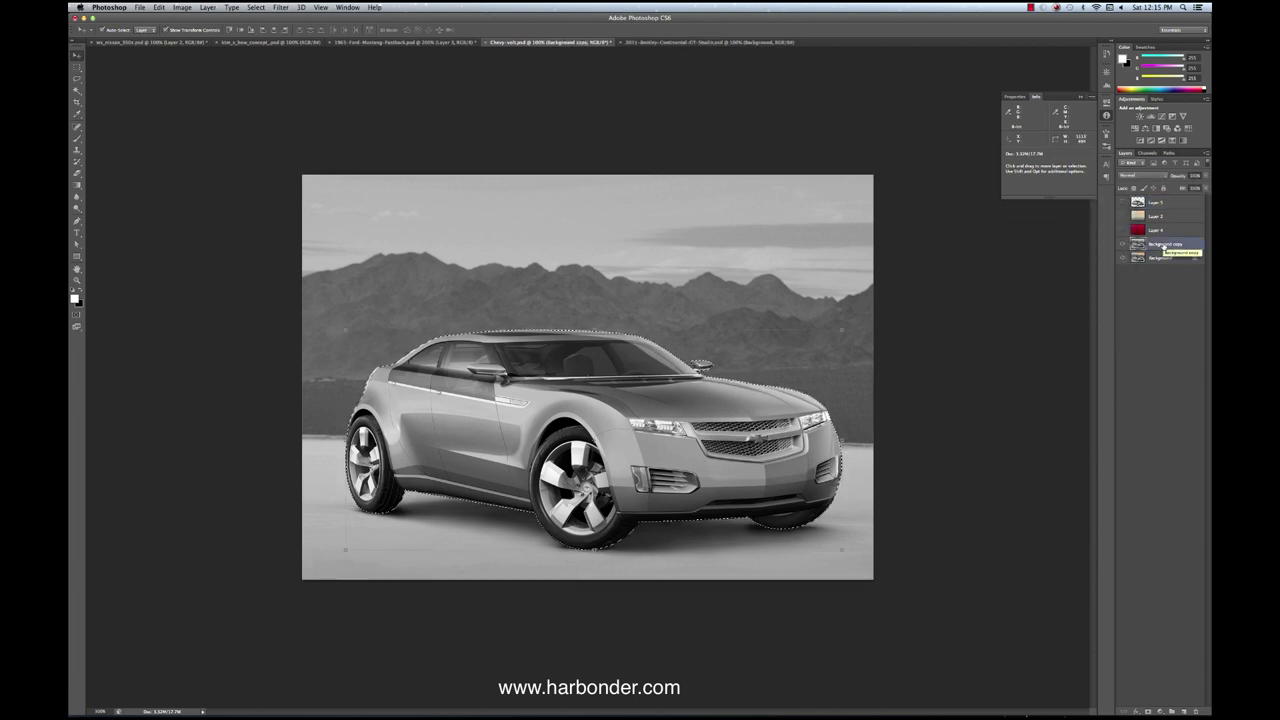
key(alt+BackSpace)
key(super+d)
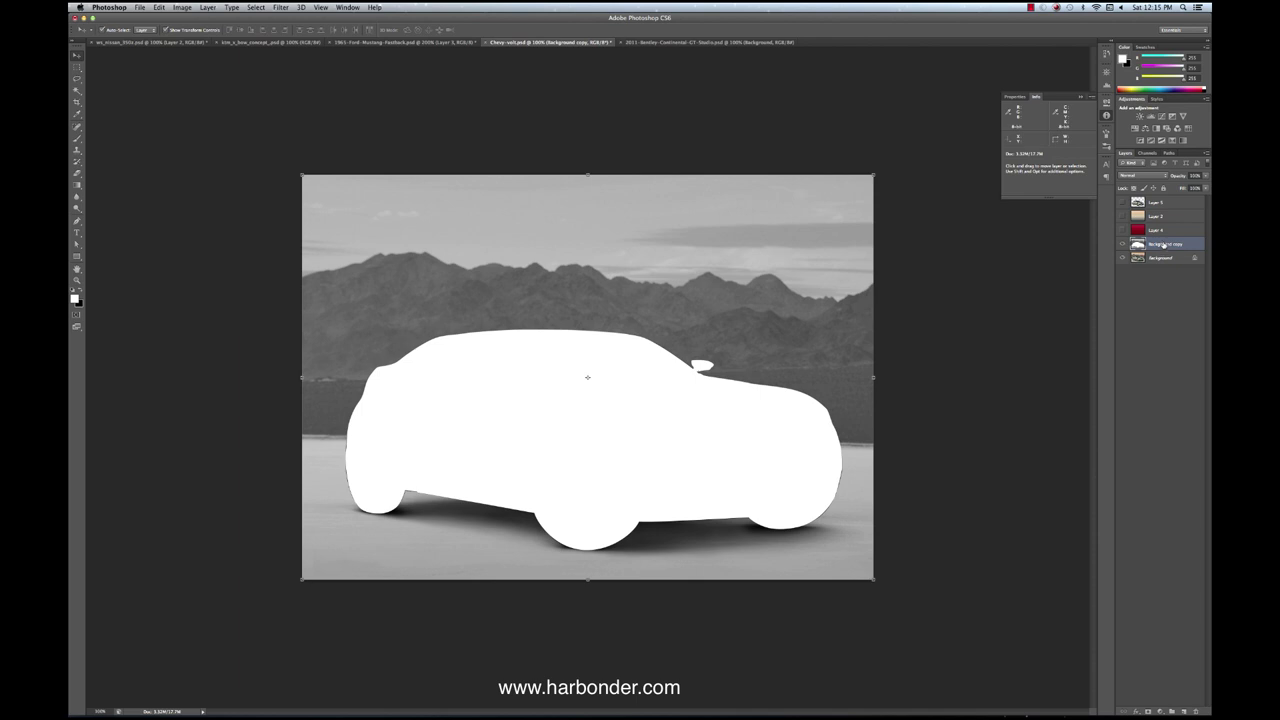
Step: Select the rectangular area above the shadow across the full image width, fill it with white, and deselect
click(77, 67)
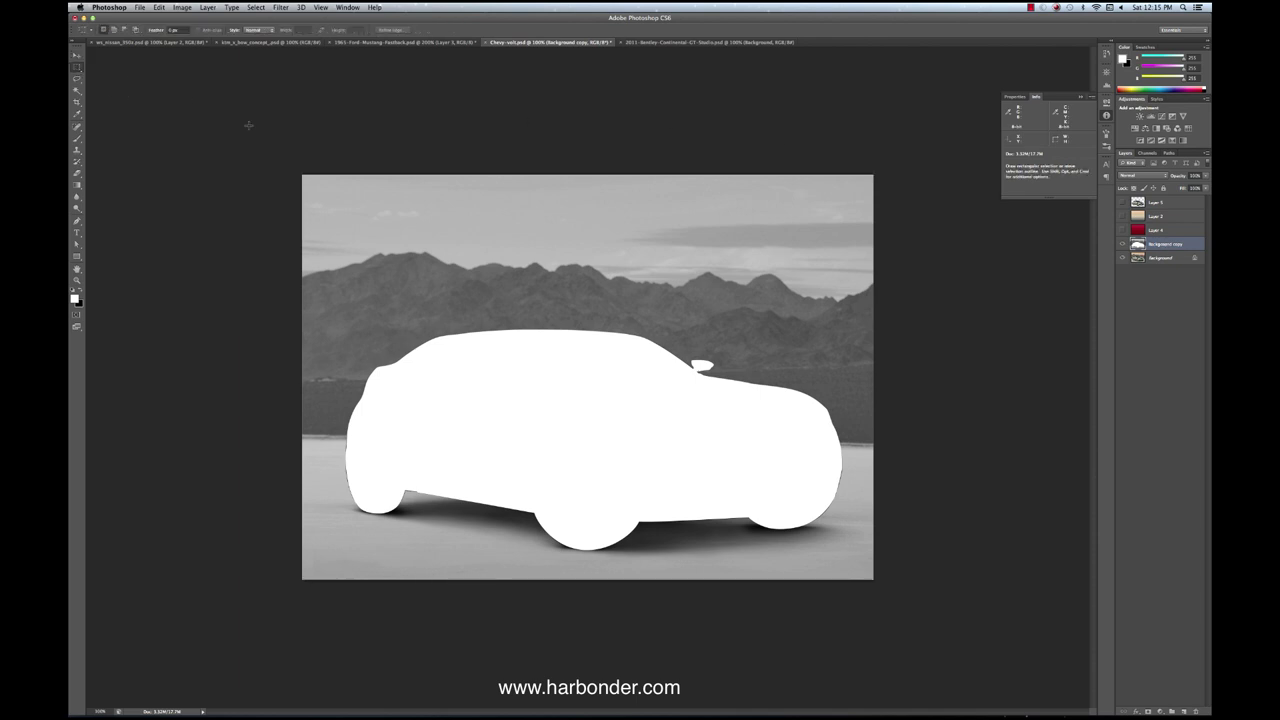
drag(291, 143, 983, 493)
key(alt+BackSpace)
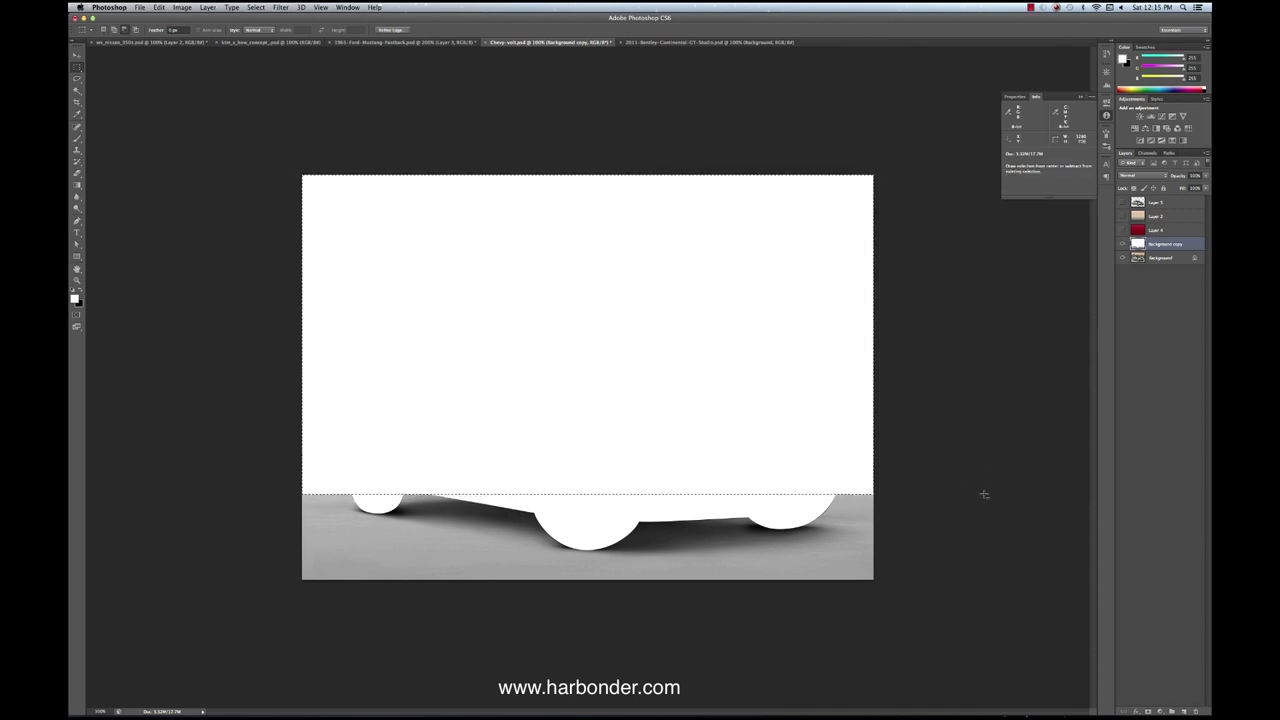
key(super+d)
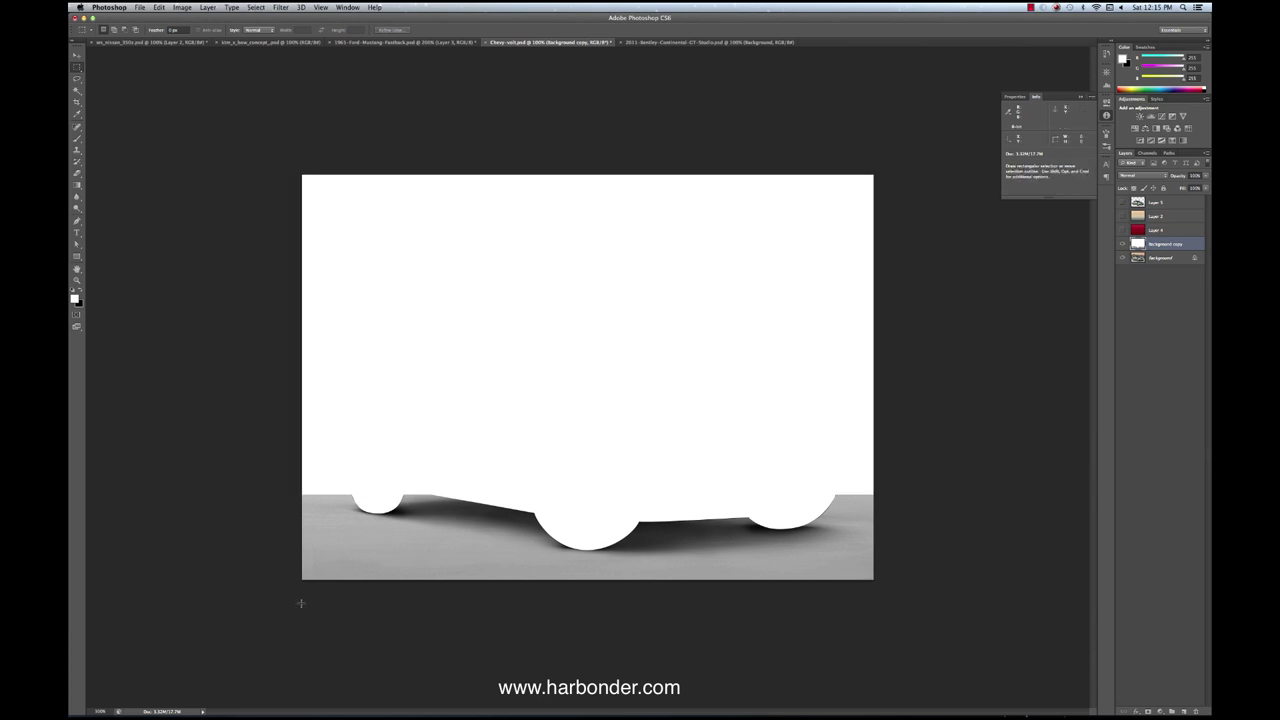
Step: Select rectangular areas below and on both sides of the Chevy's shadow together, fill them with white, and deselect
drag(303, 586, 975, 561)
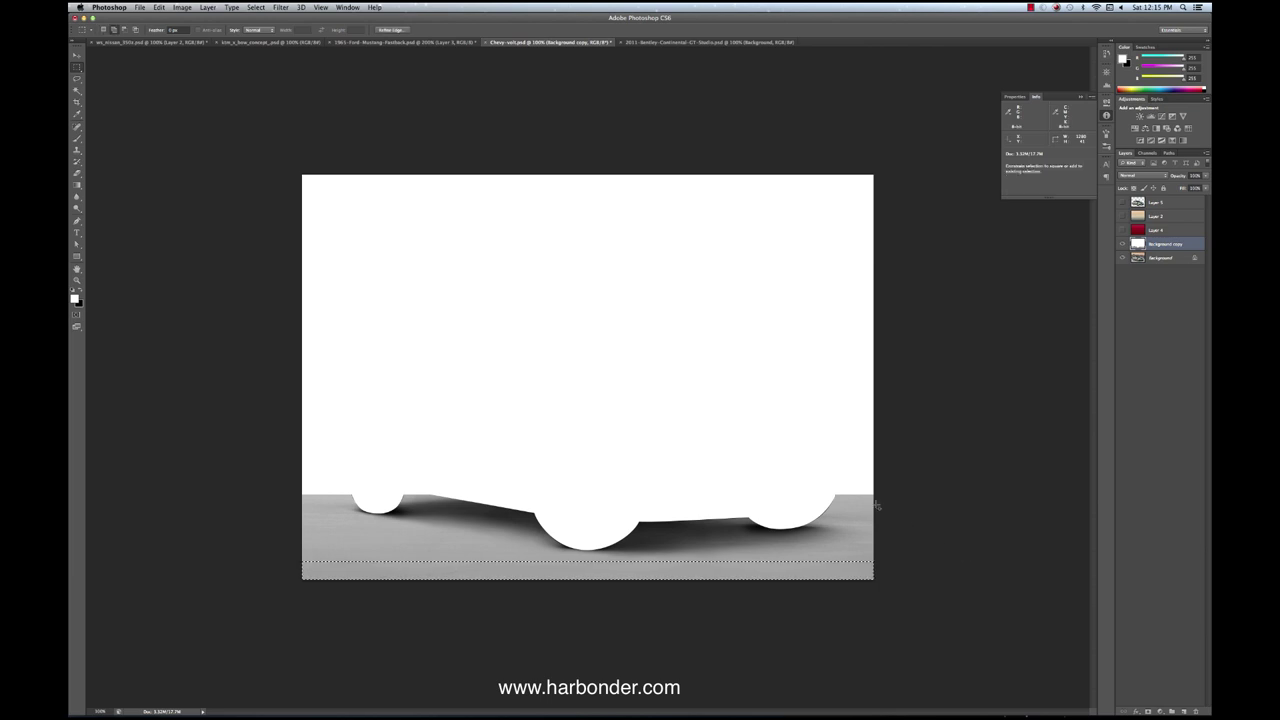
shift+drag(819, 485, 920, 508)
shift+drag(276, 523, 374, 588)
drag(250, 461, 312, 563)
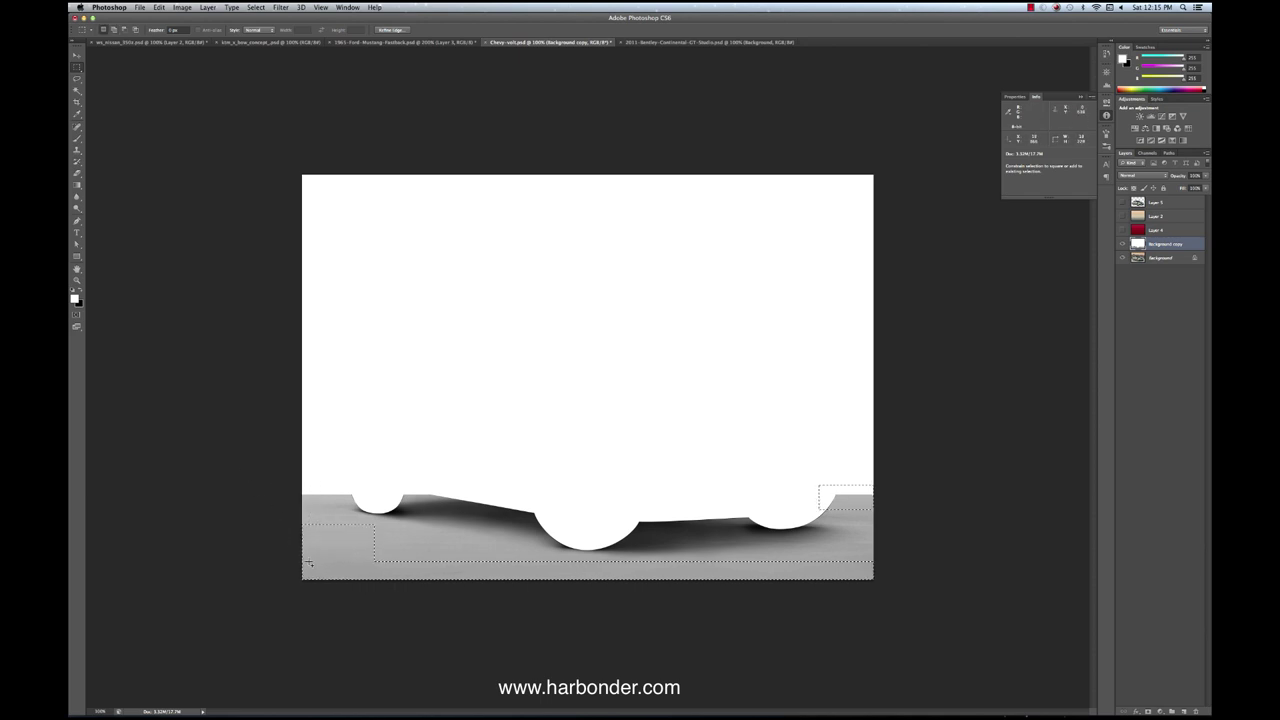
key(alt+BackSpace)
key(super+d)
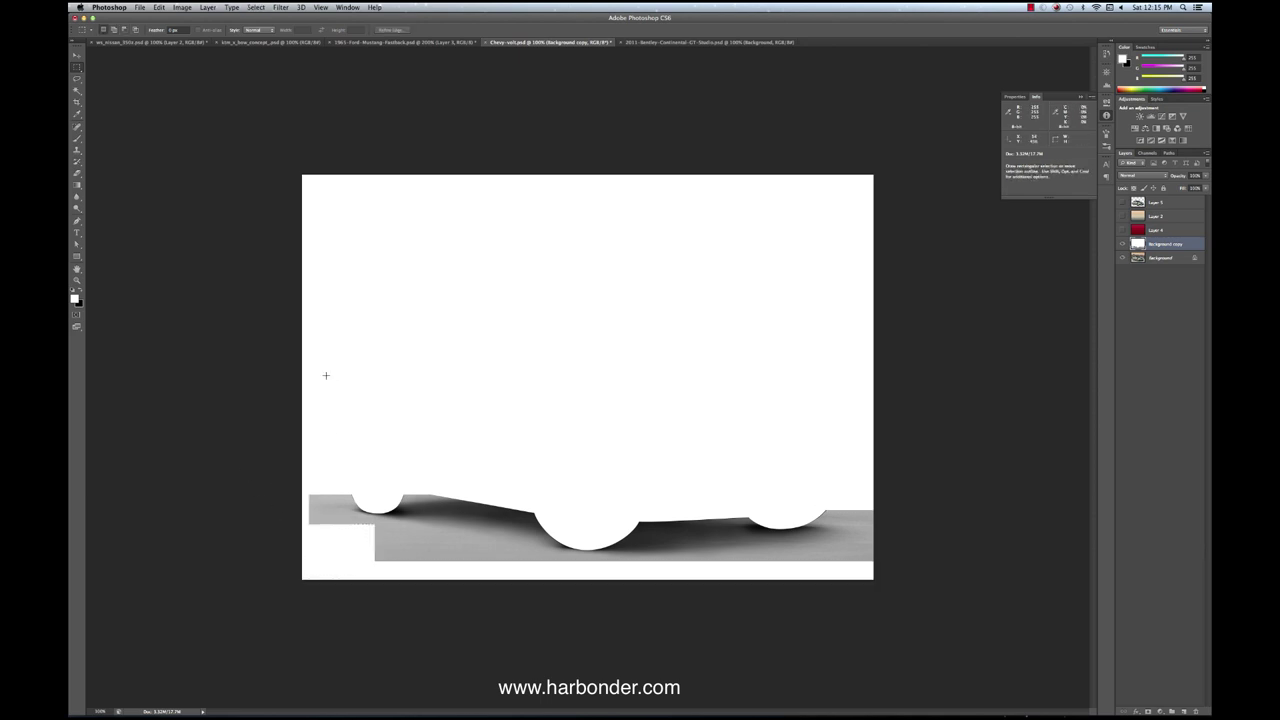
Step: Lower the Background copy's Levels white input to about 161 and paint white over the leftover marks around the shadow
click(182, 7)
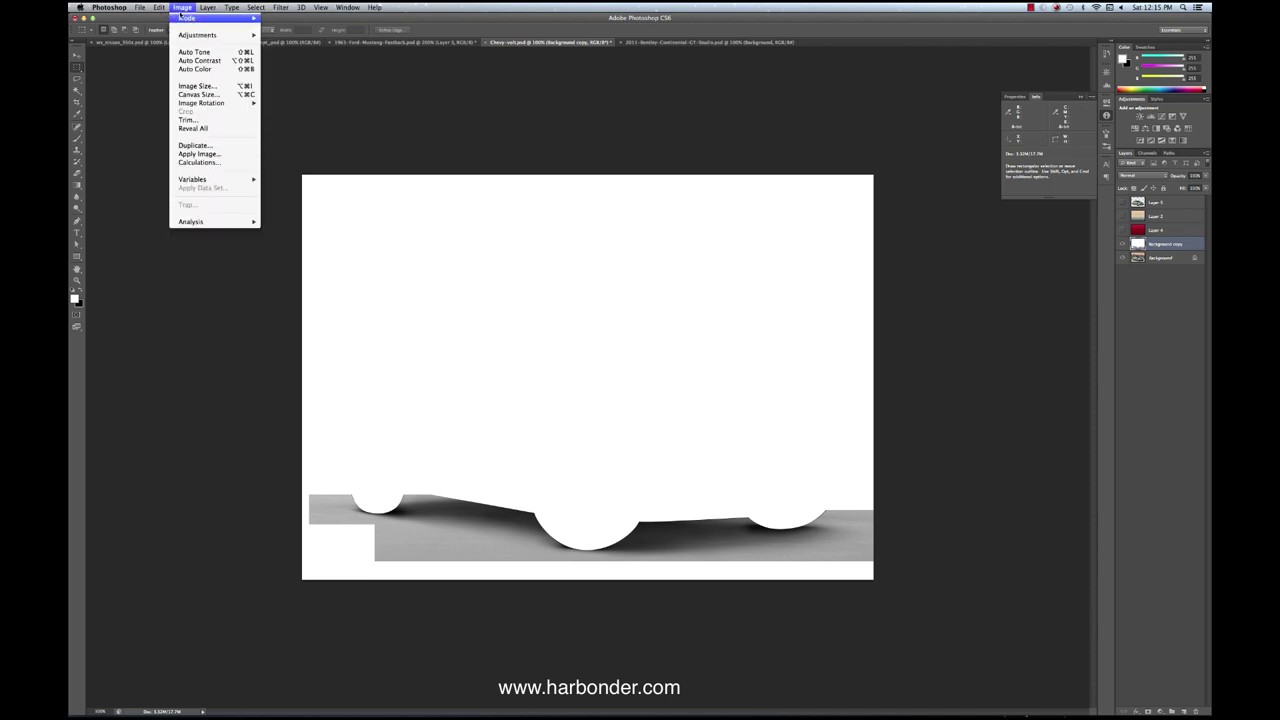
mouse_move(207, 36)
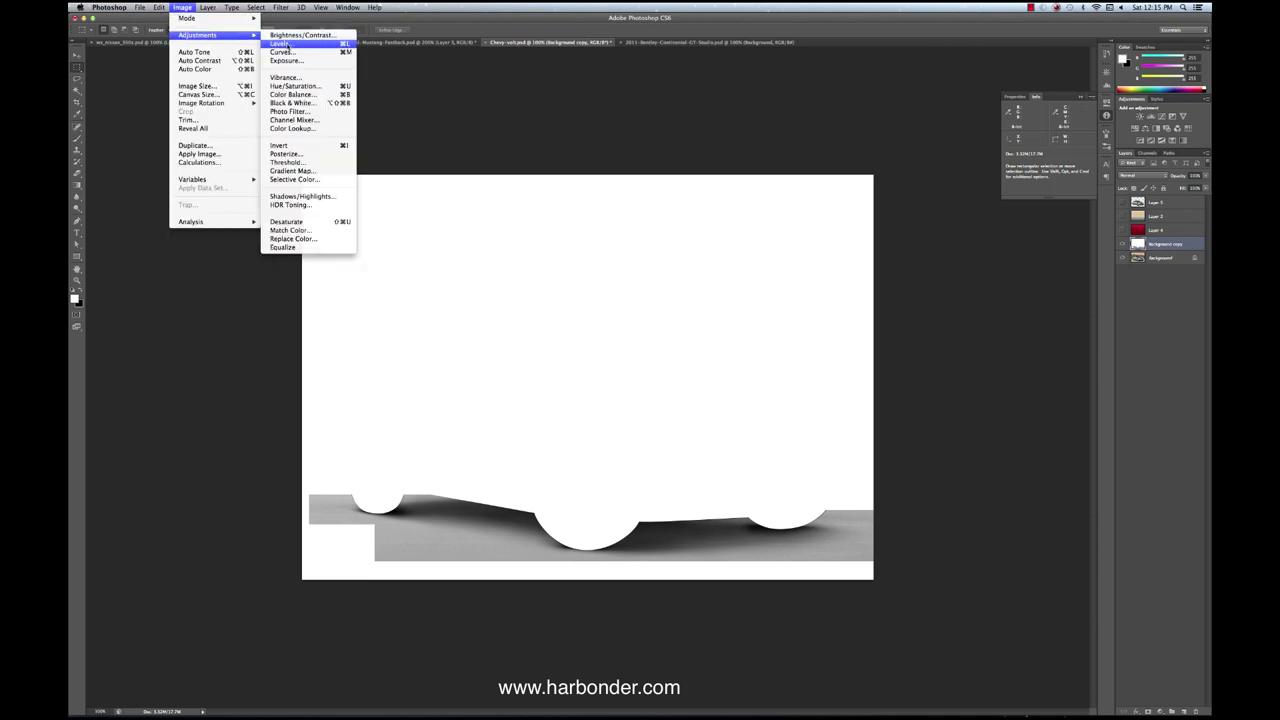
click(280, 44)
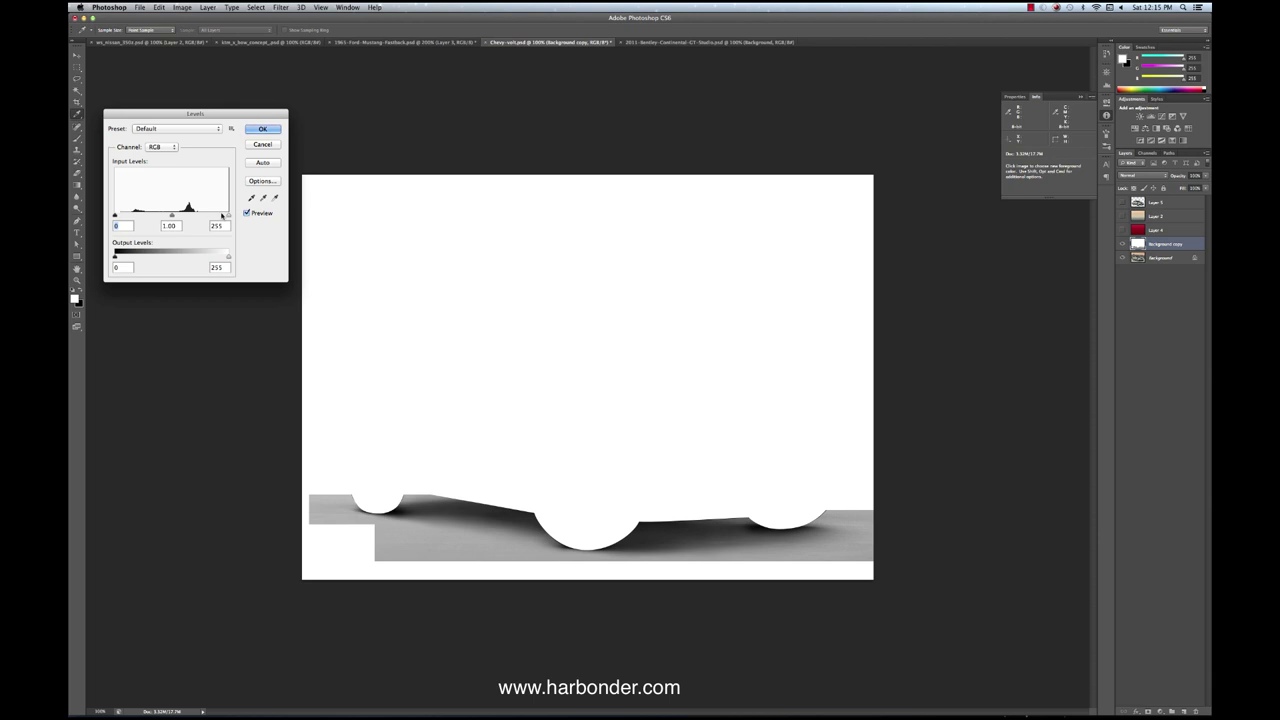
drag(228, 215, 186, 217)
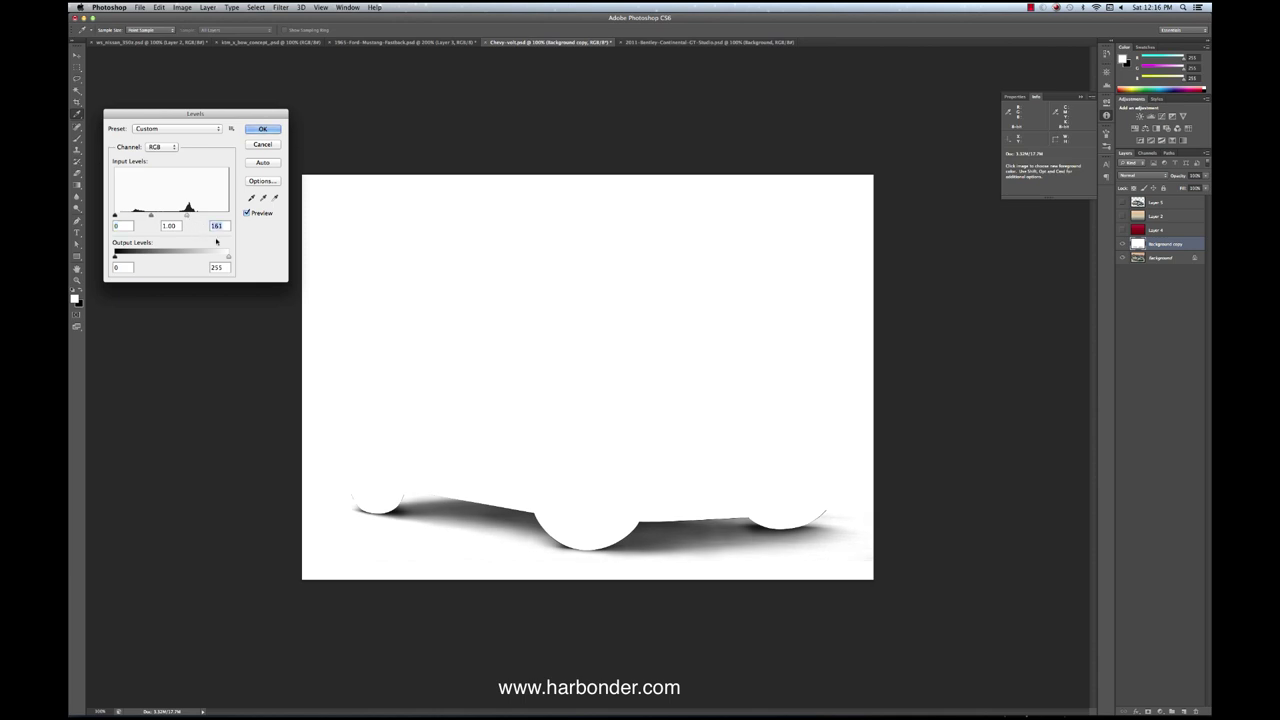
drag(186, 217, 187, 217)
click(262, 130)
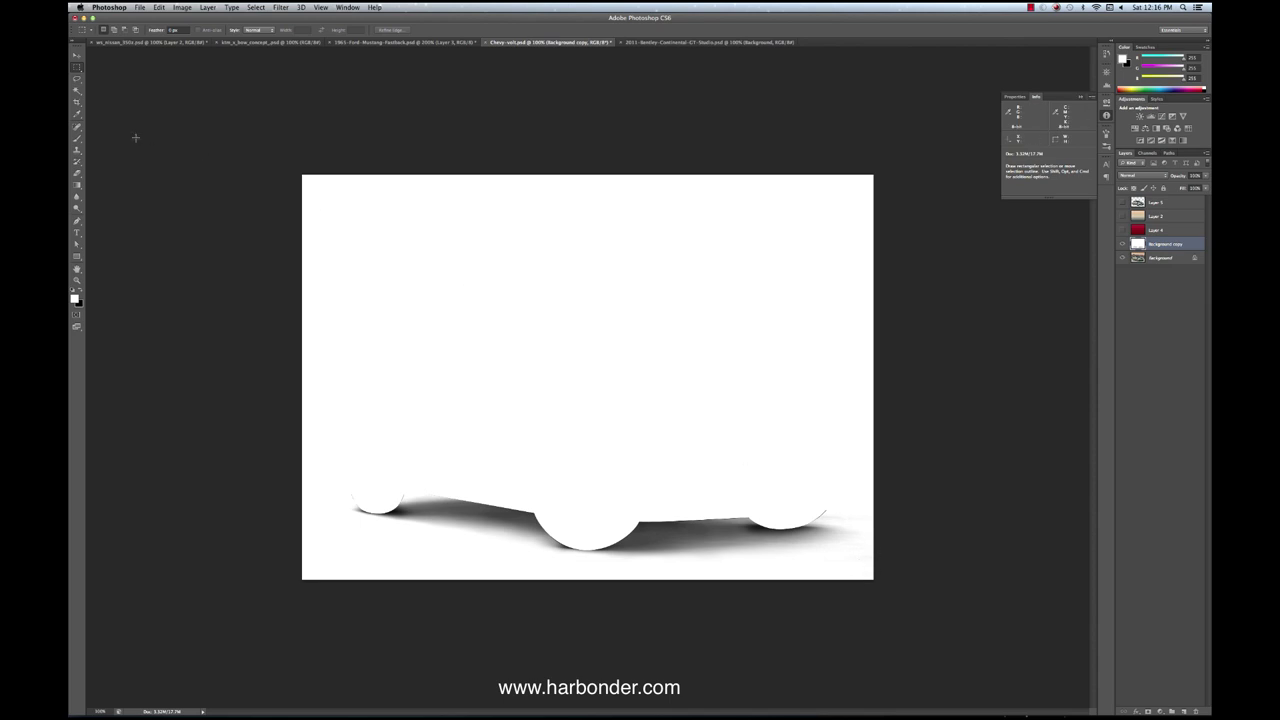
click(77, 137)
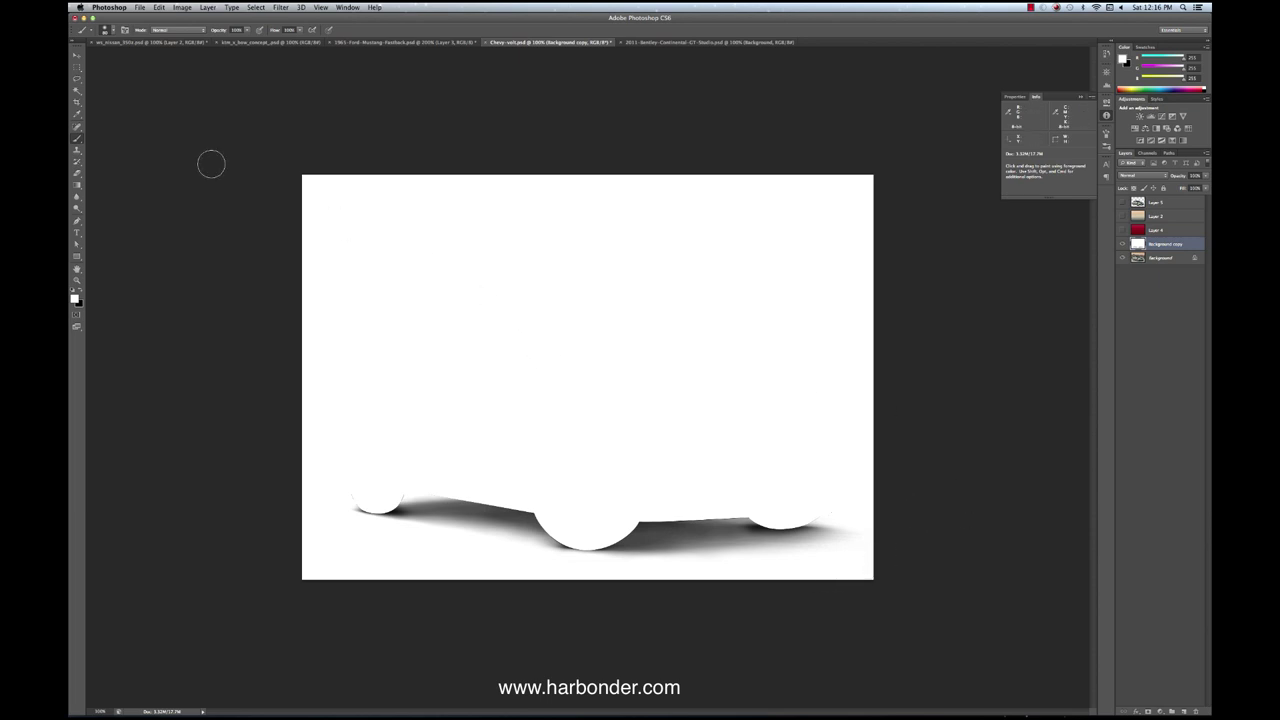
Step: Copy the whole Background copy image into a new alpha channel, invert that channel, and return to the RGB composite and layers
click(77, 54)
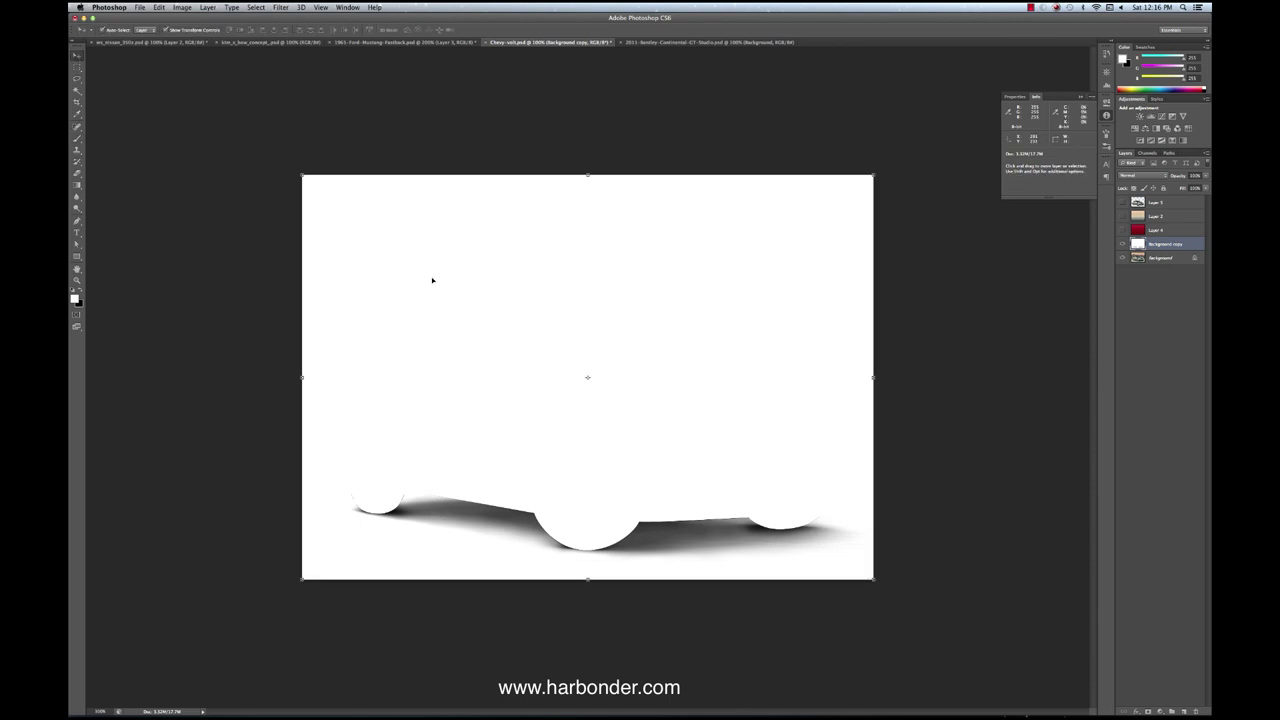
key(super+a)
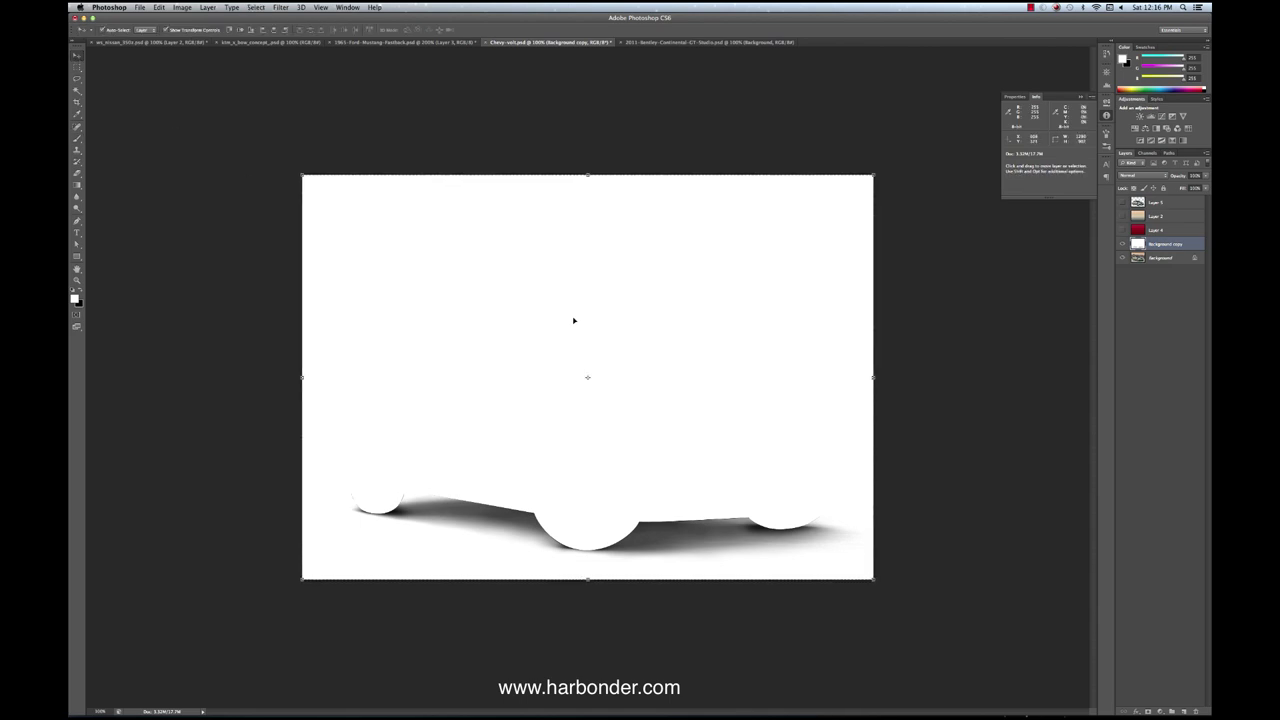
click(1147, 153)
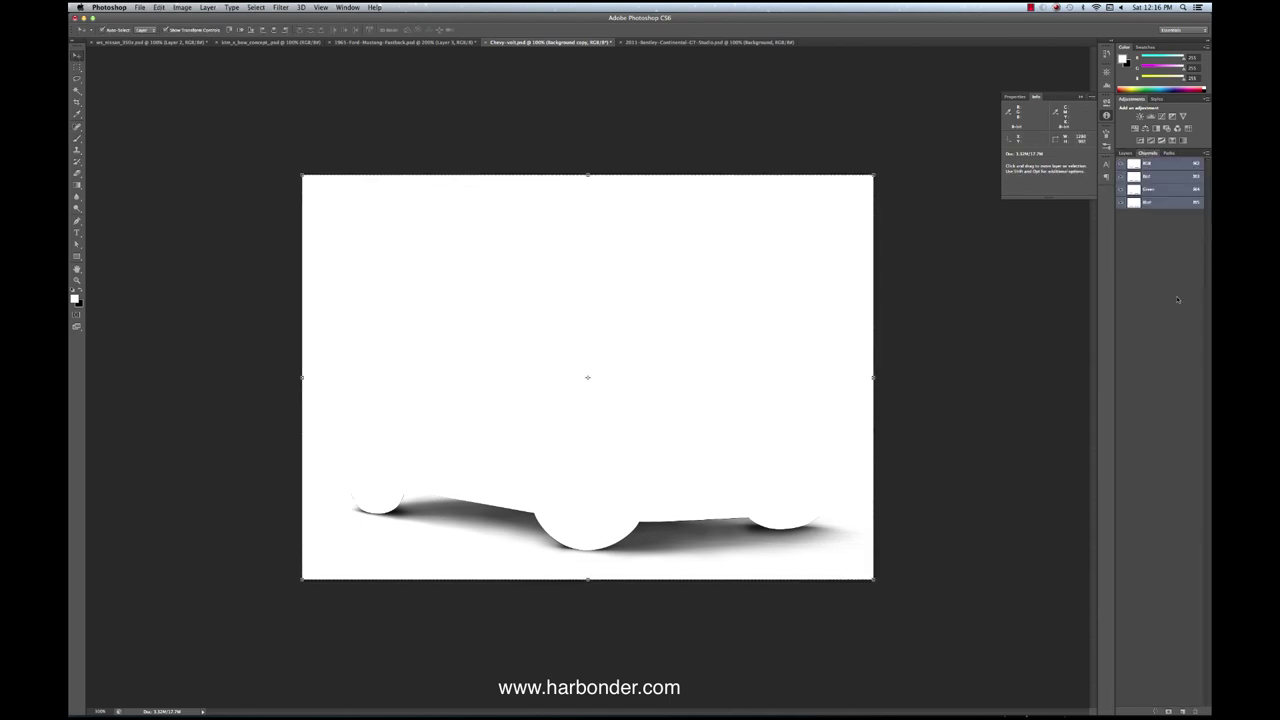
click(1182, 711)
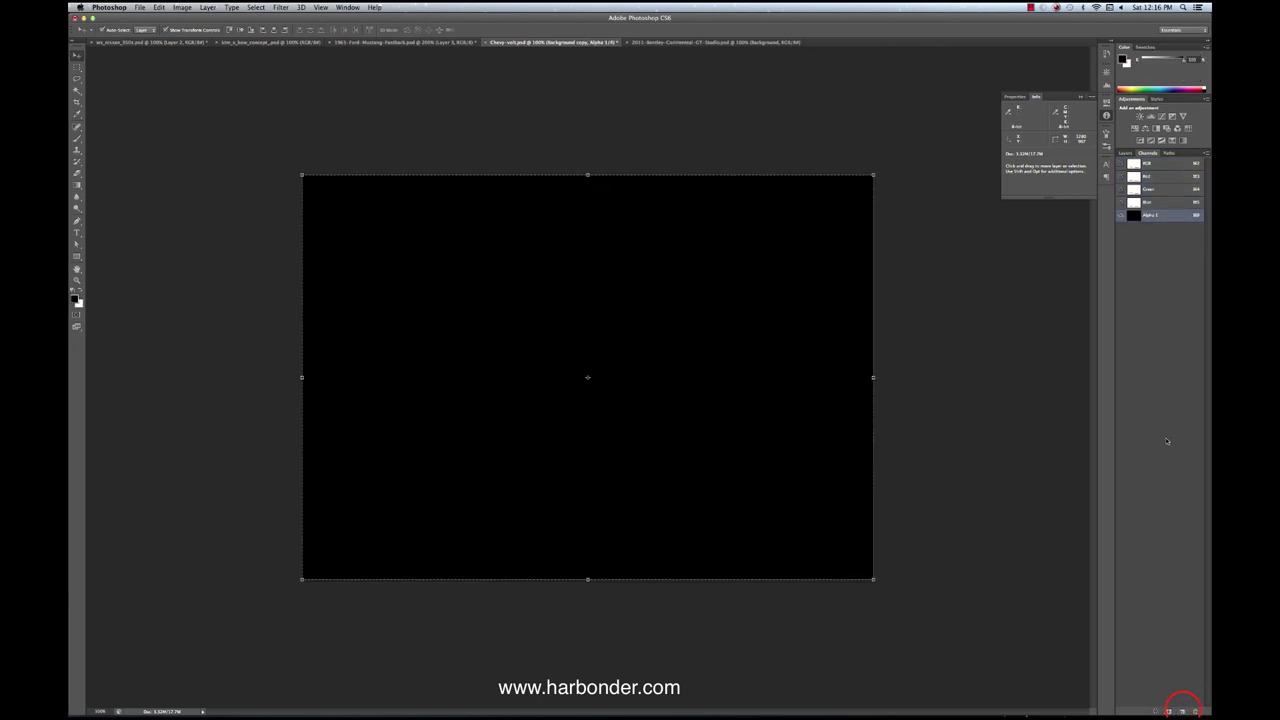
key(super+v)
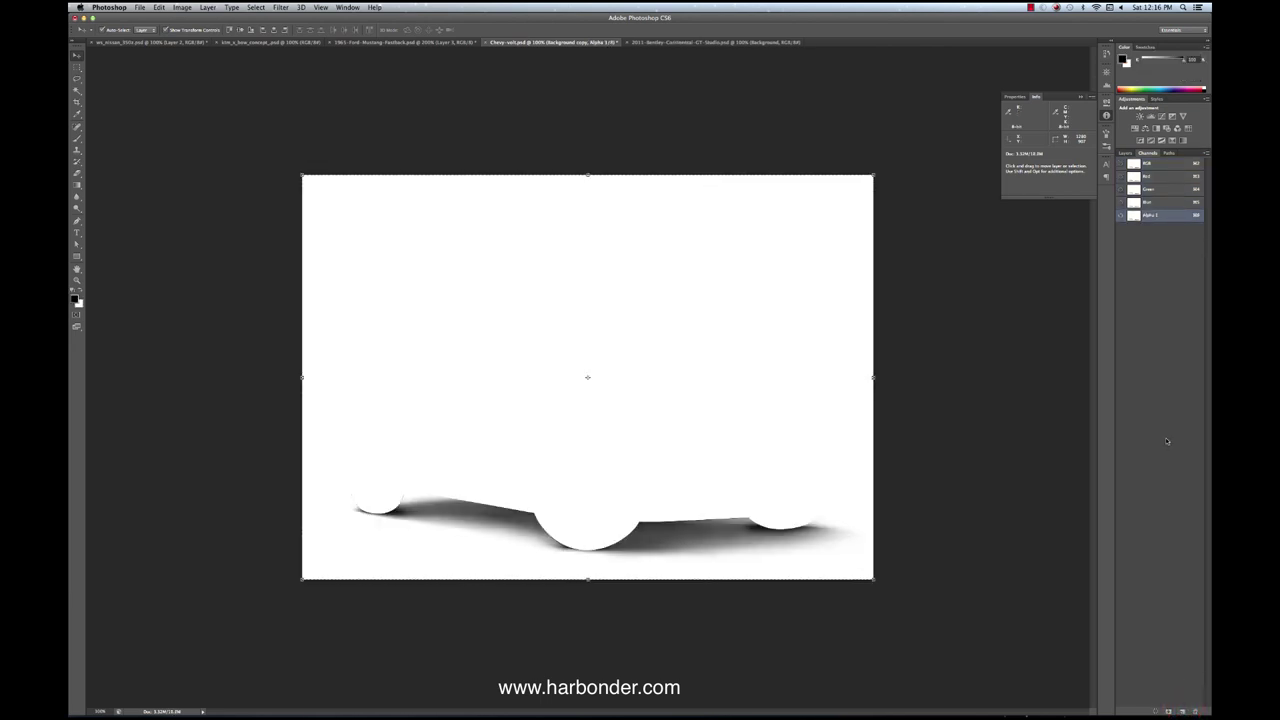
key(super+i)
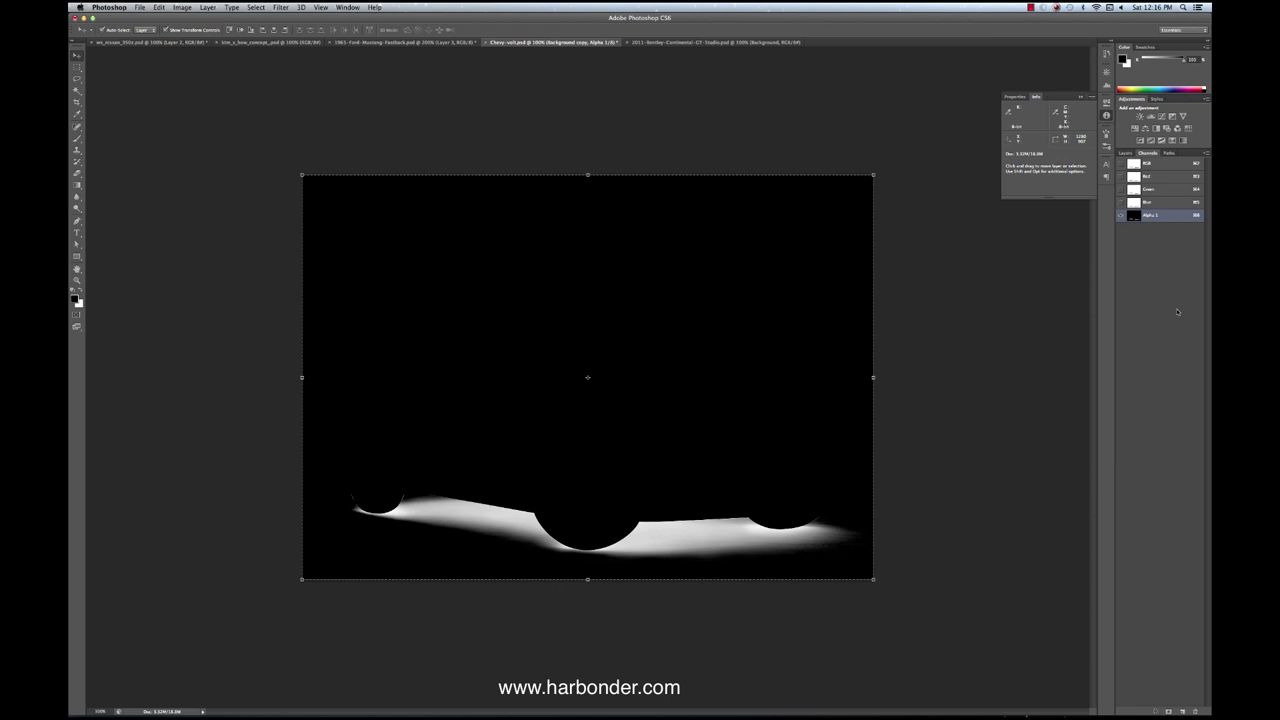
click(1165, 163)
click(1126, 153)
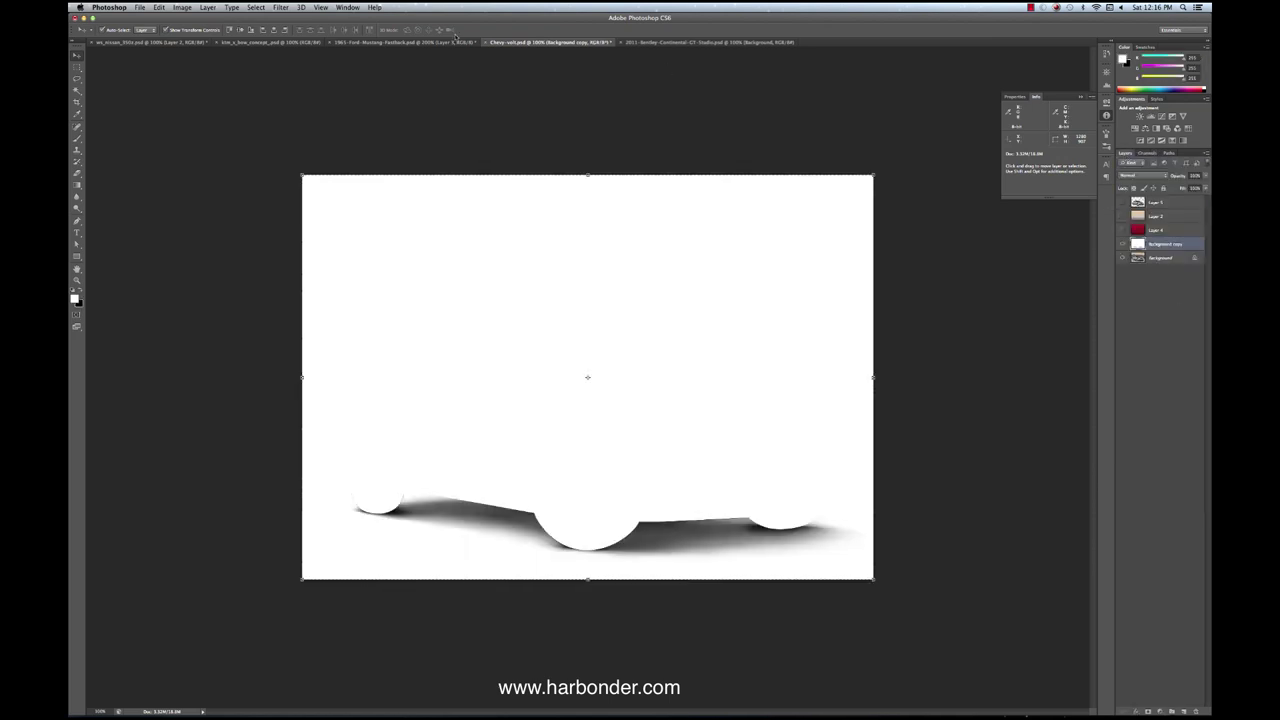
Step: Load the Alpha 1 channel as a new selection
click(255, 7)
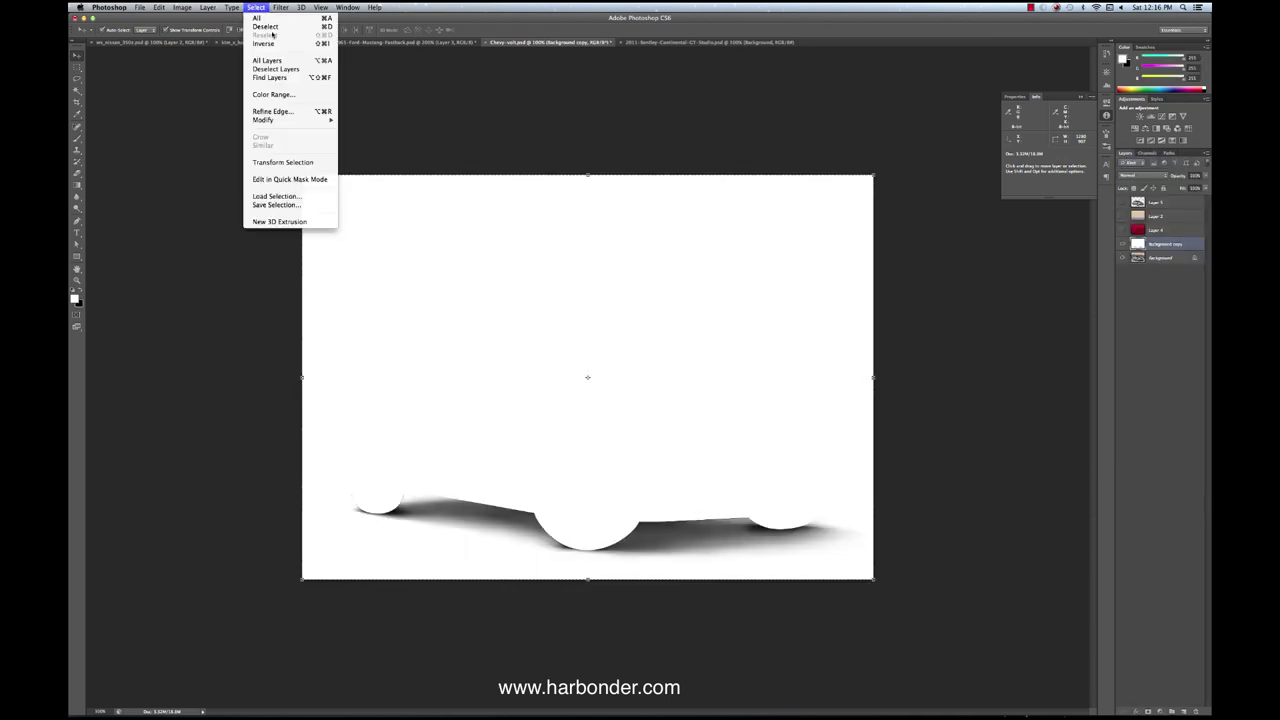
click(286, 197)
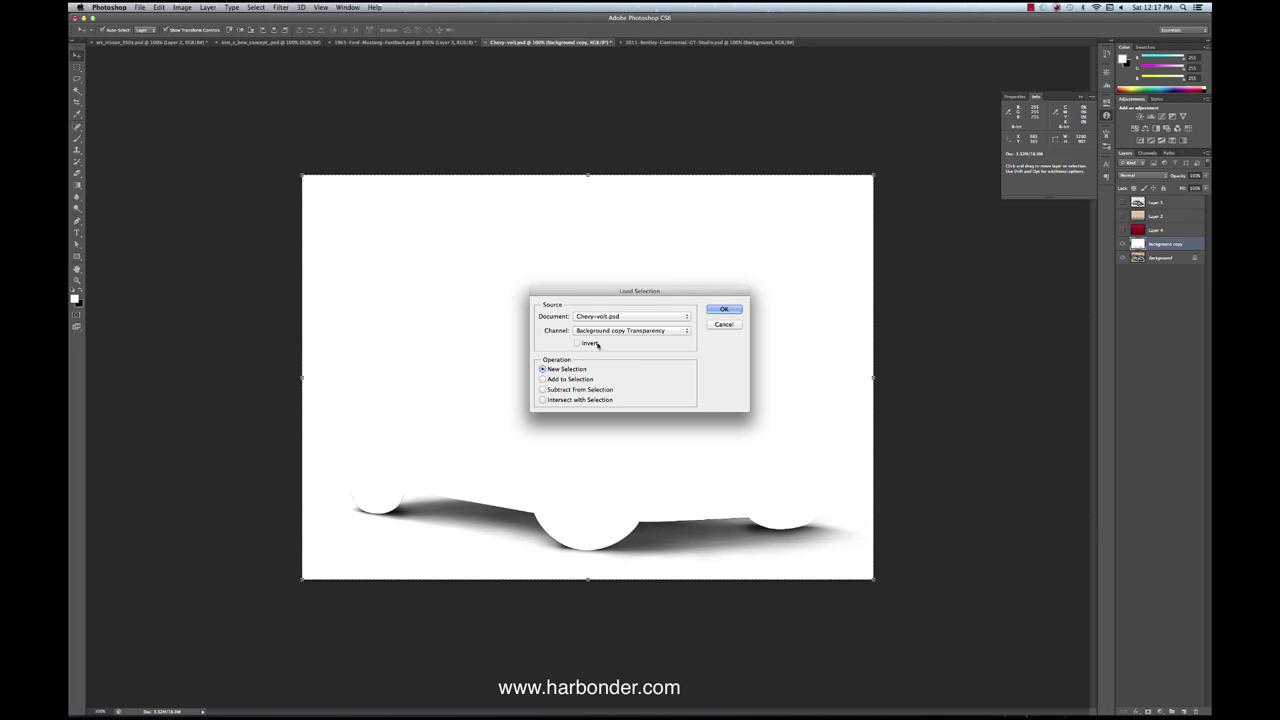
click(651, 330)
click(645, 346)
click(723, 309)
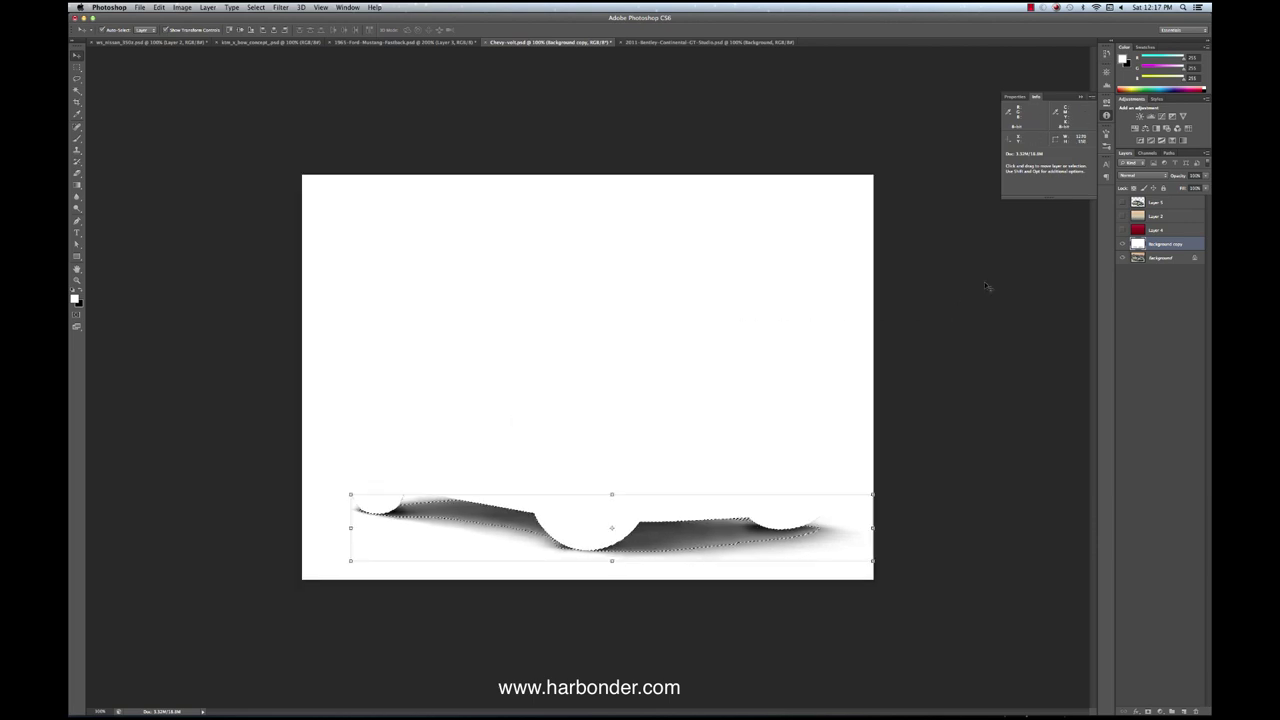
Step: Hide the Background copy and Background layers, add a new layer above Layer 4, fill the shadow selection with black, and deselect
click(1122, 244)
click(1158, 230)
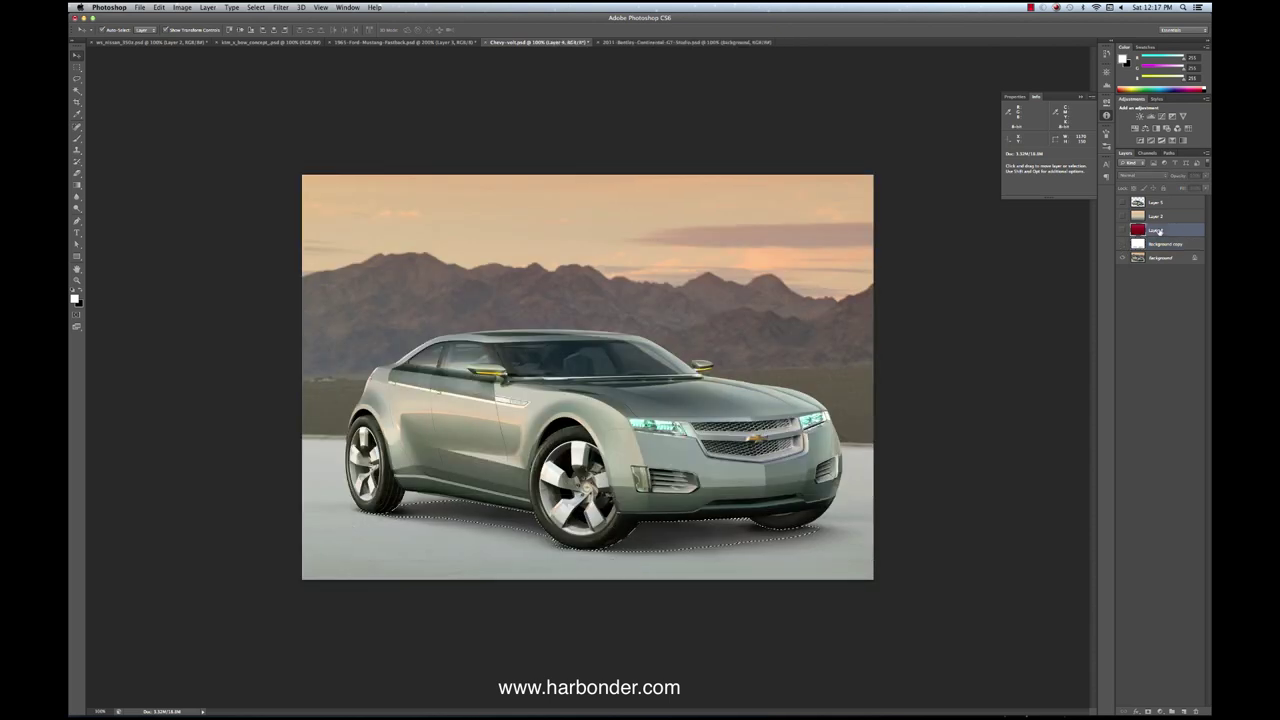
click(1181, 709)
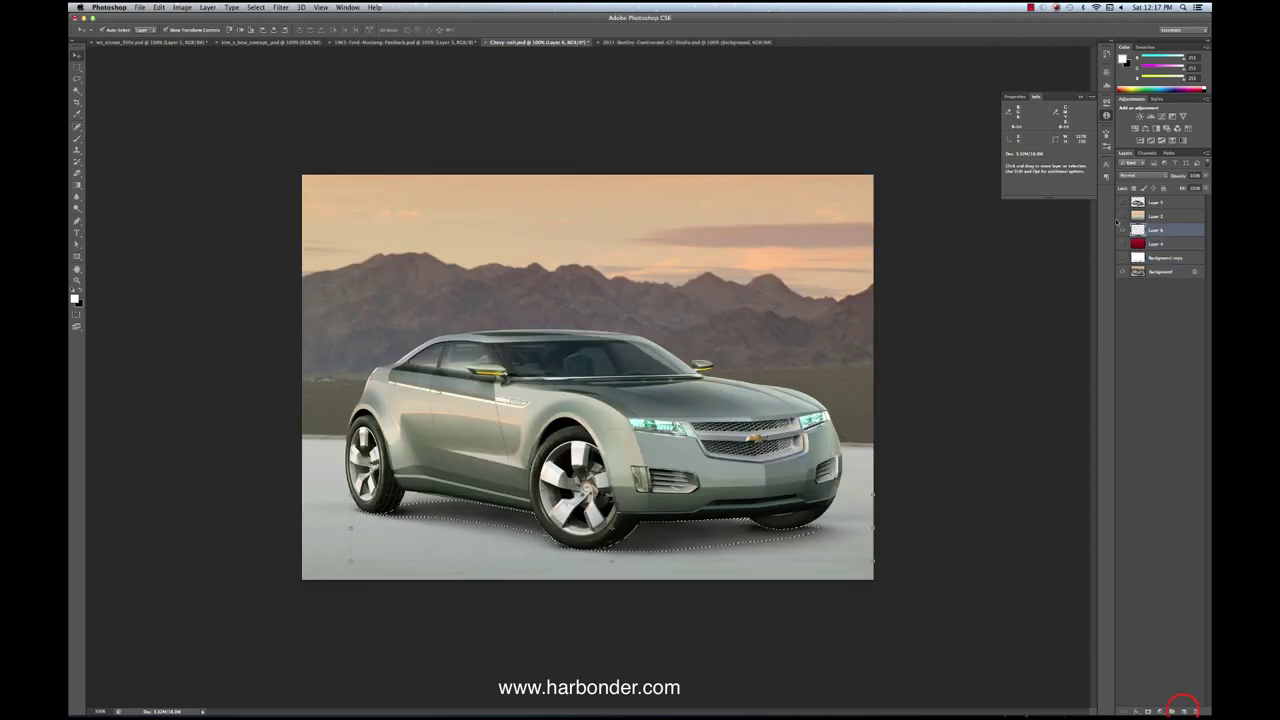
click(1122, 272)
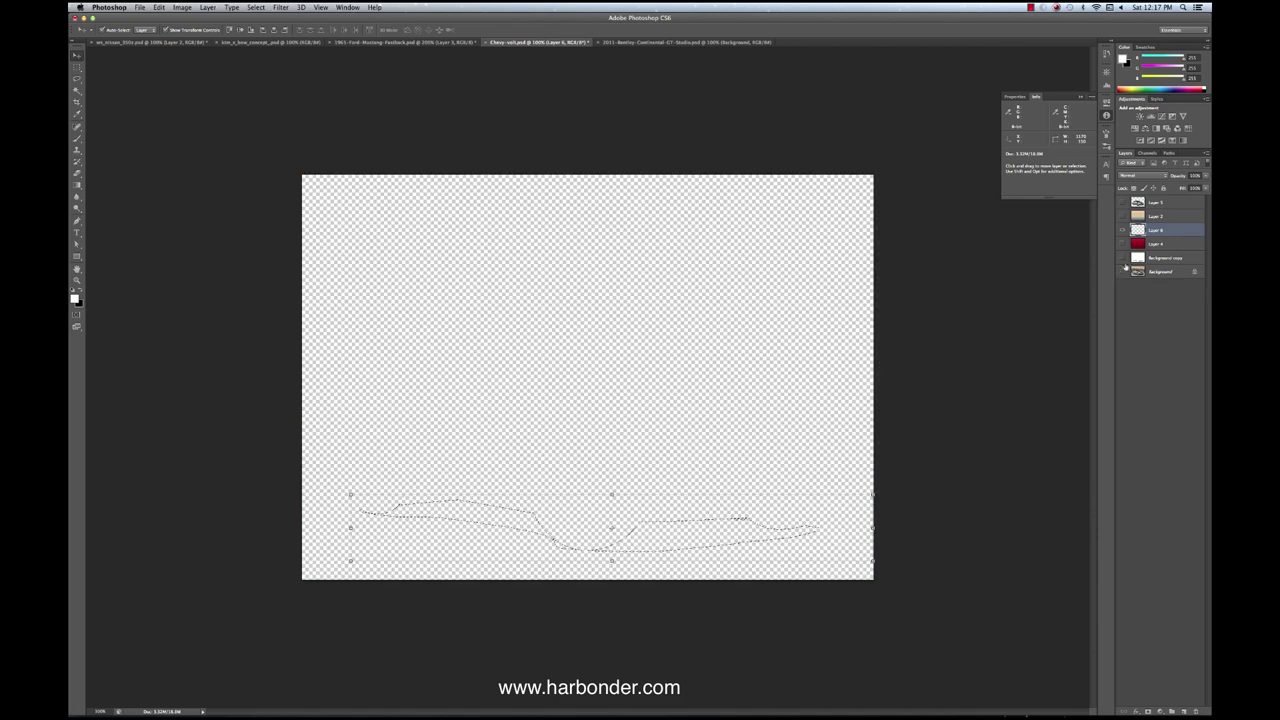
click(1123, 258)
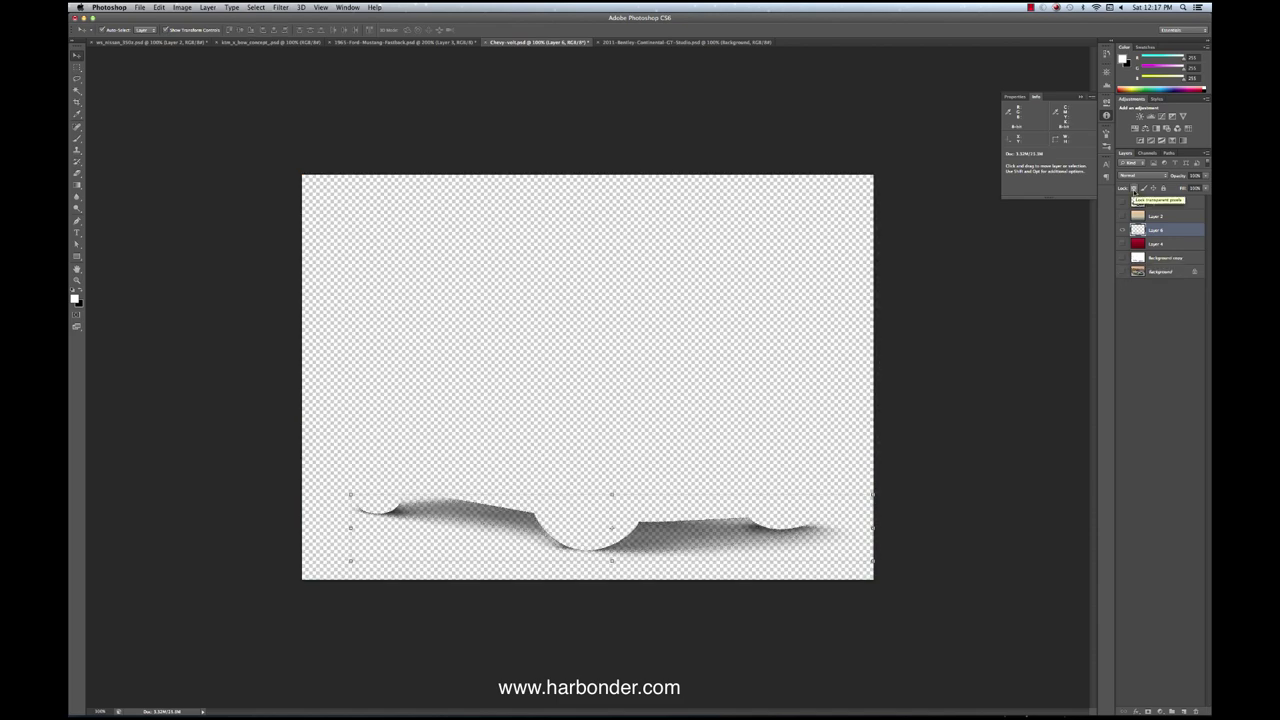
Step: Move the shadow layer directly beneath the Chevy cutout layer, show the cutout, and merge the two layers
drag(1162, 230, 1162, 212)
click(1123, 203)
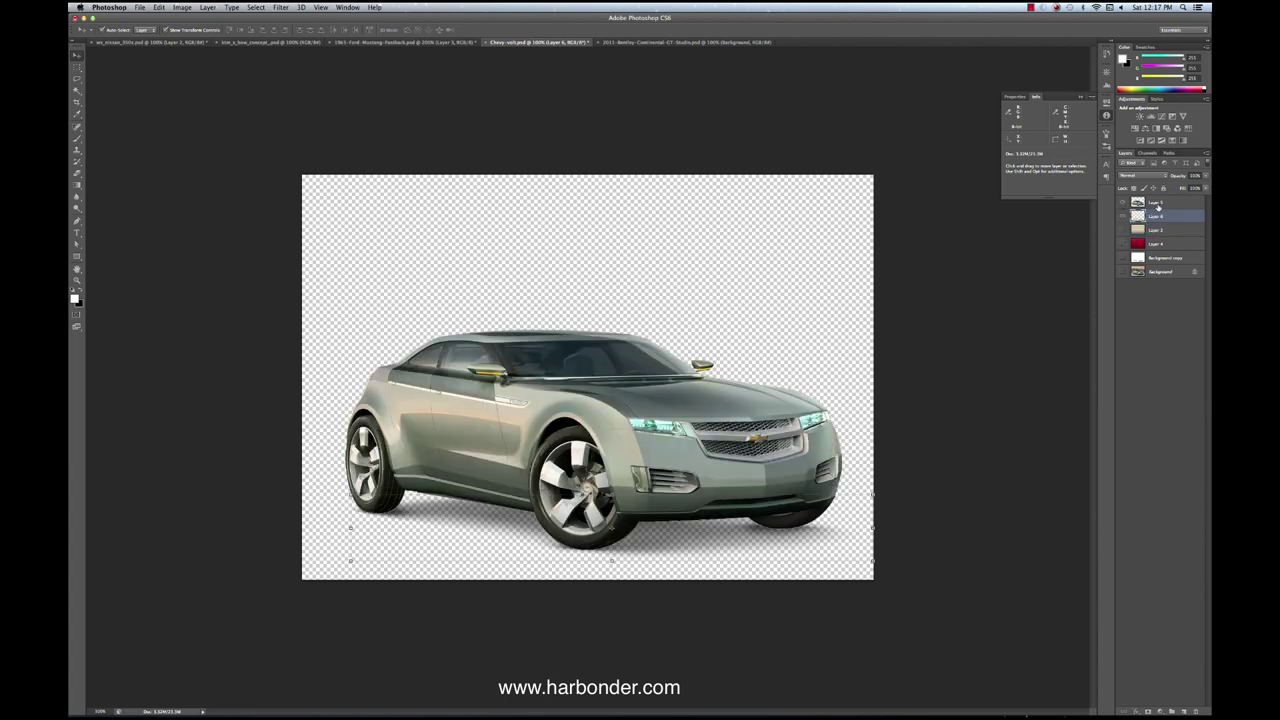
click(1158, 205)
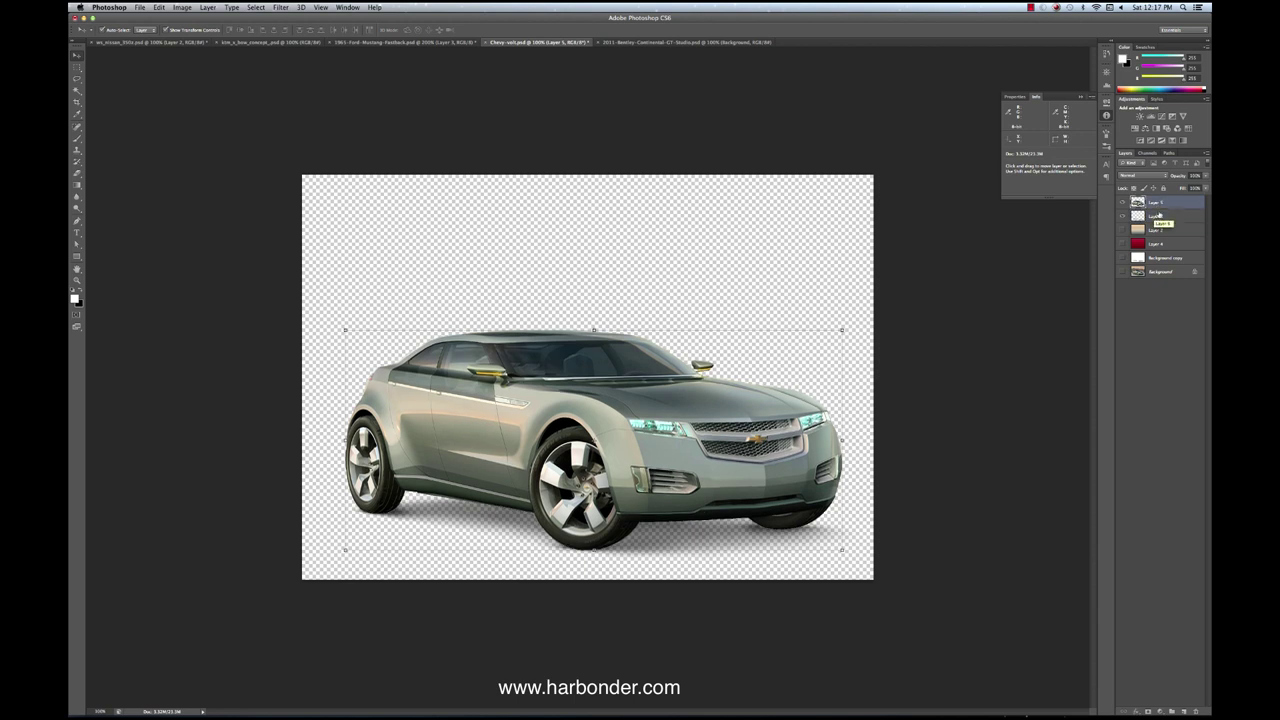
shift+click(1157, 216)
click(1206, 153)
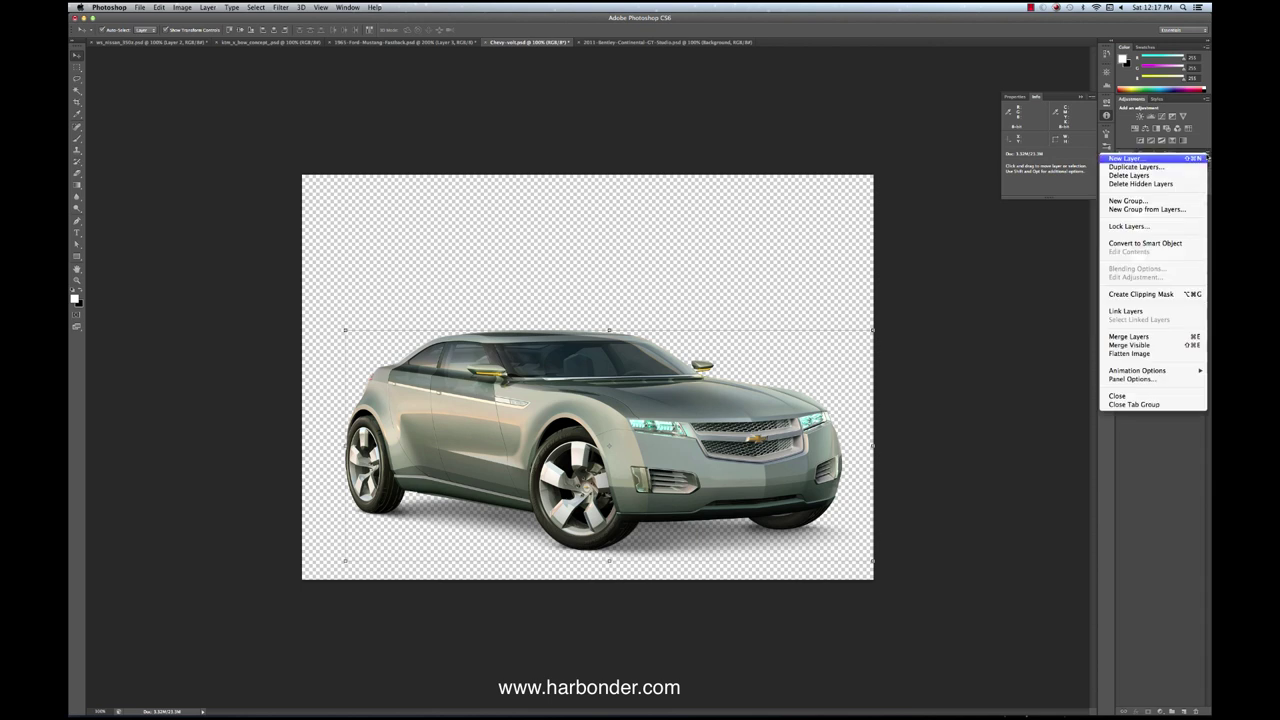
click(1138, 337)
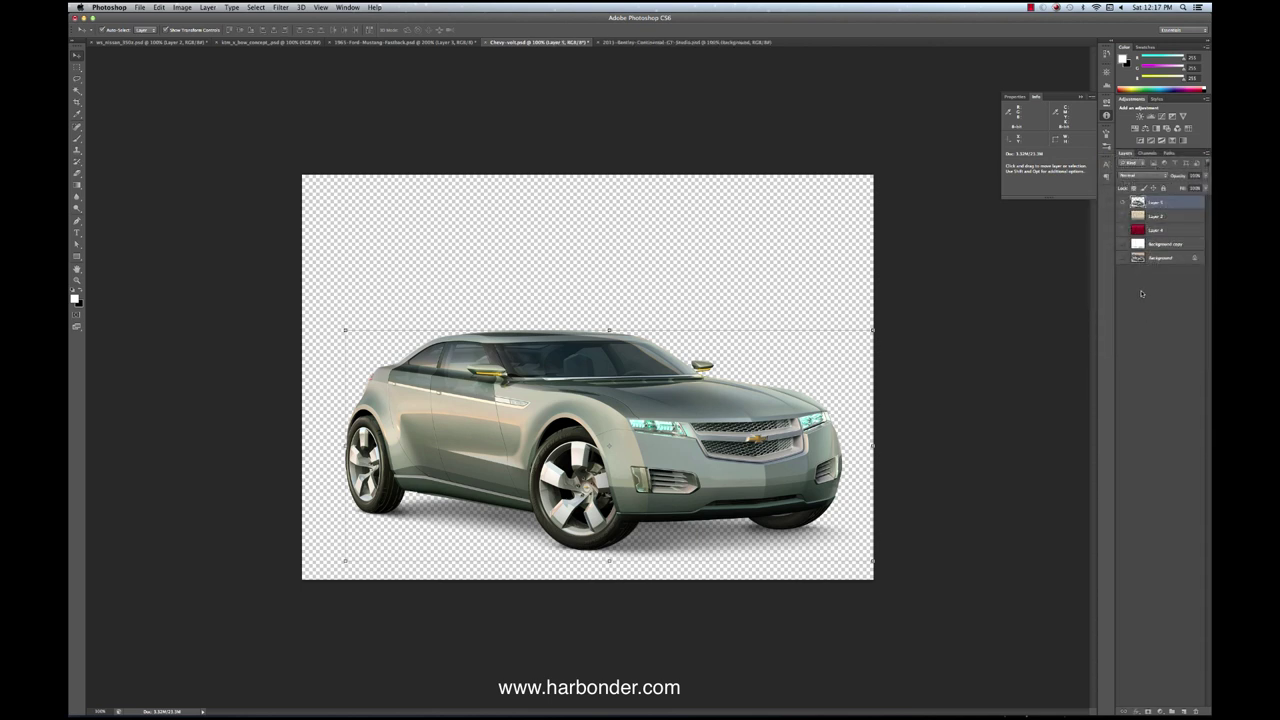
Step: Show the red Layer 4 backdrop and the beige-to-gray gradient Layer 3 behind the merged car
click(1122, 231)
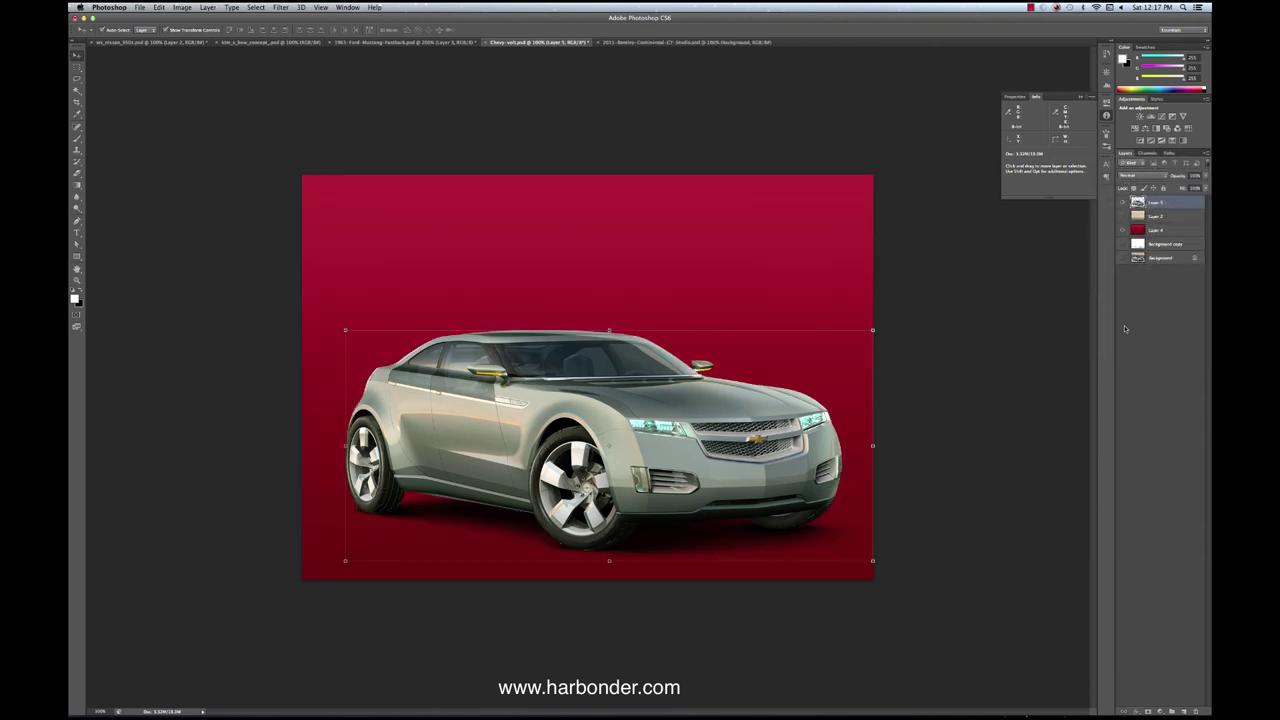
click(1156, 318)
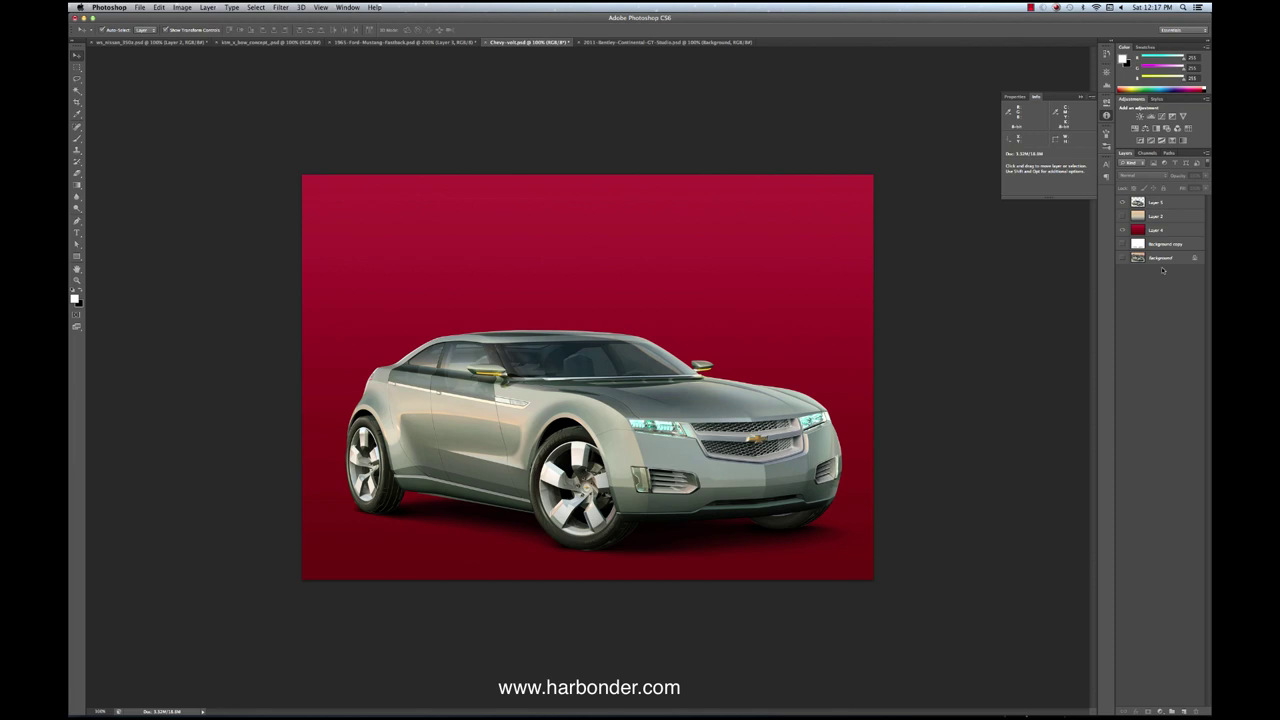
click(1122, 217)
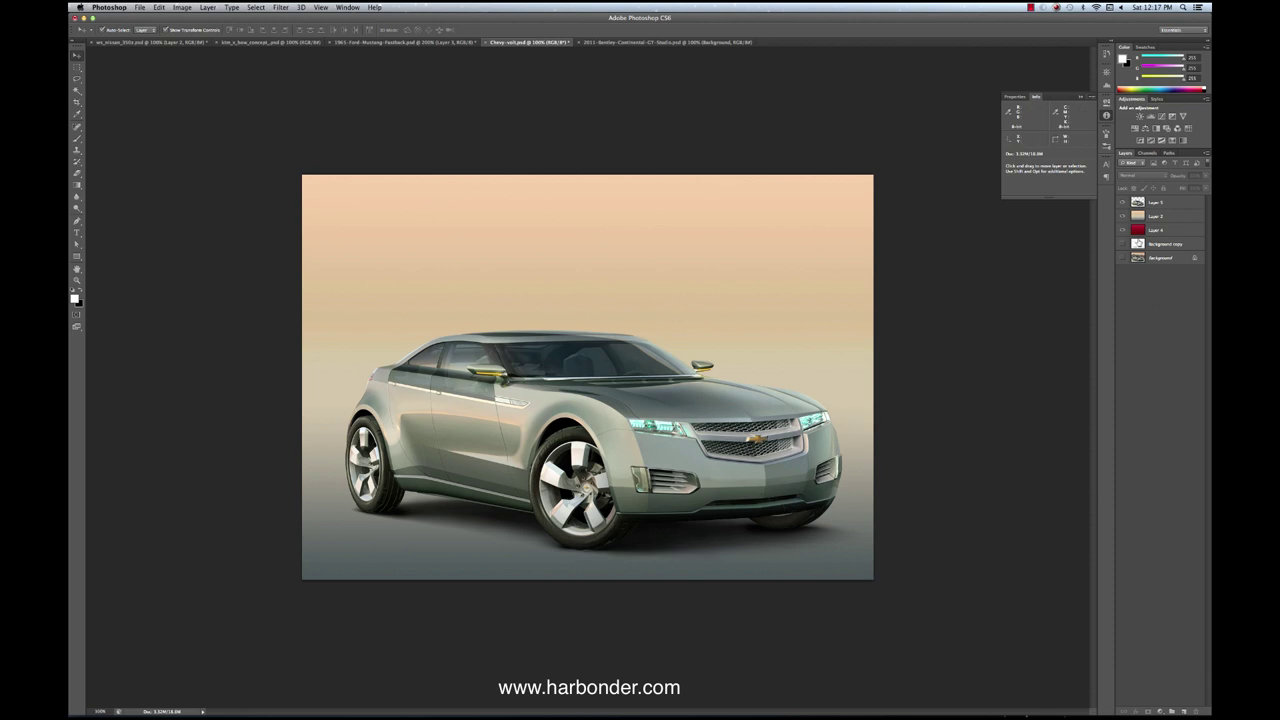
Step: Scale the merged Chevy and shadow layer proportionally to about 58% and place it in the lower-left part of the image
click(845, 337)
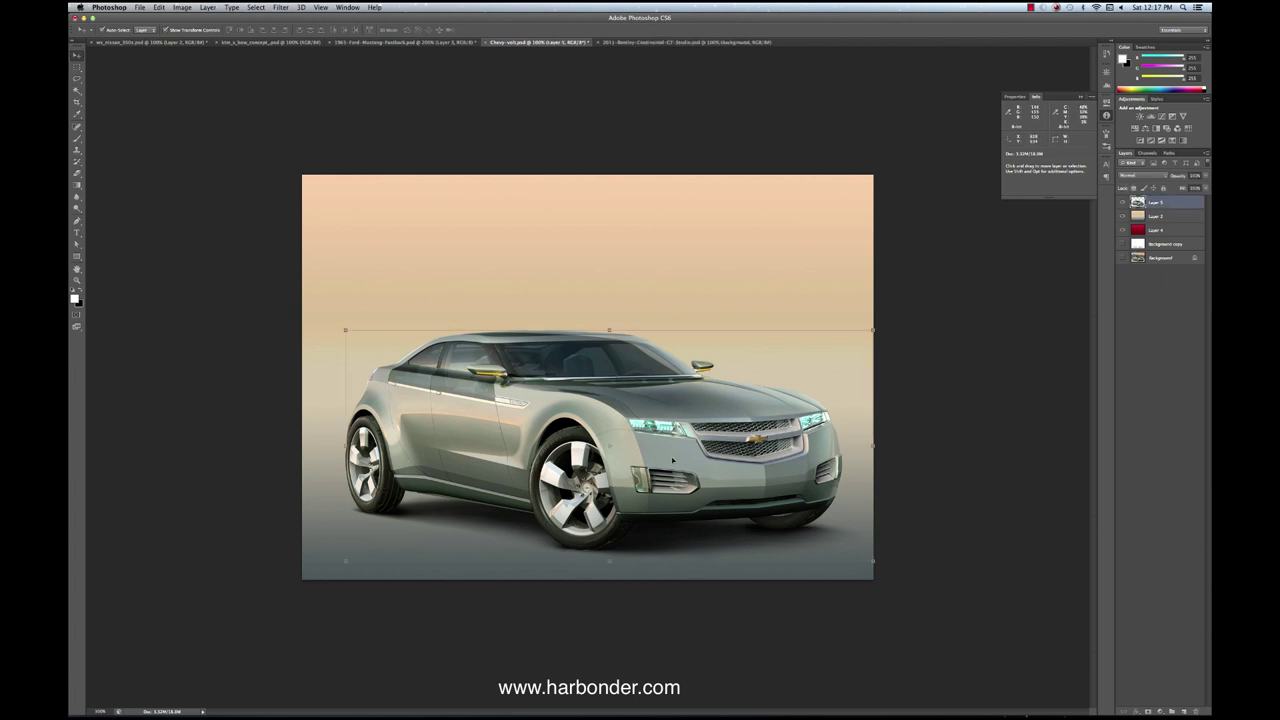
mouse_move(673, 460)
mouse_down()
mouse_move(678, 323)
mouse_move(678, 443)
mouse_up()
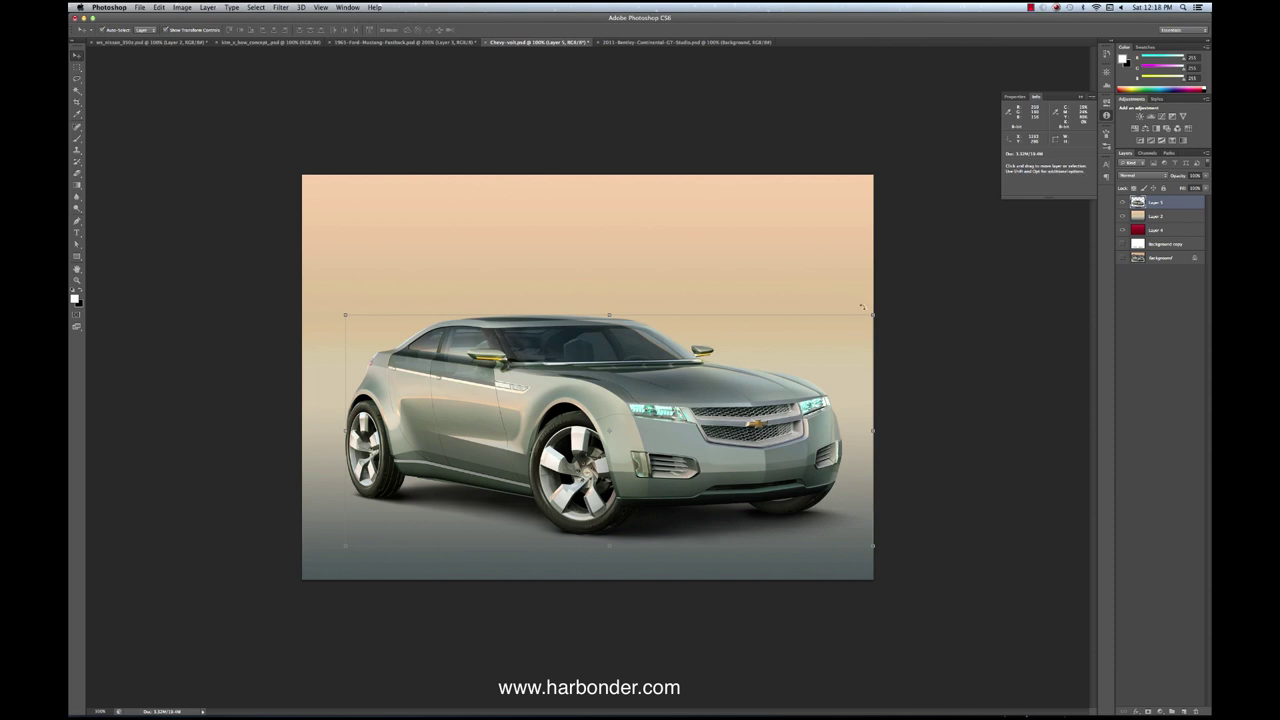
drag(862, 307, 762, 360)
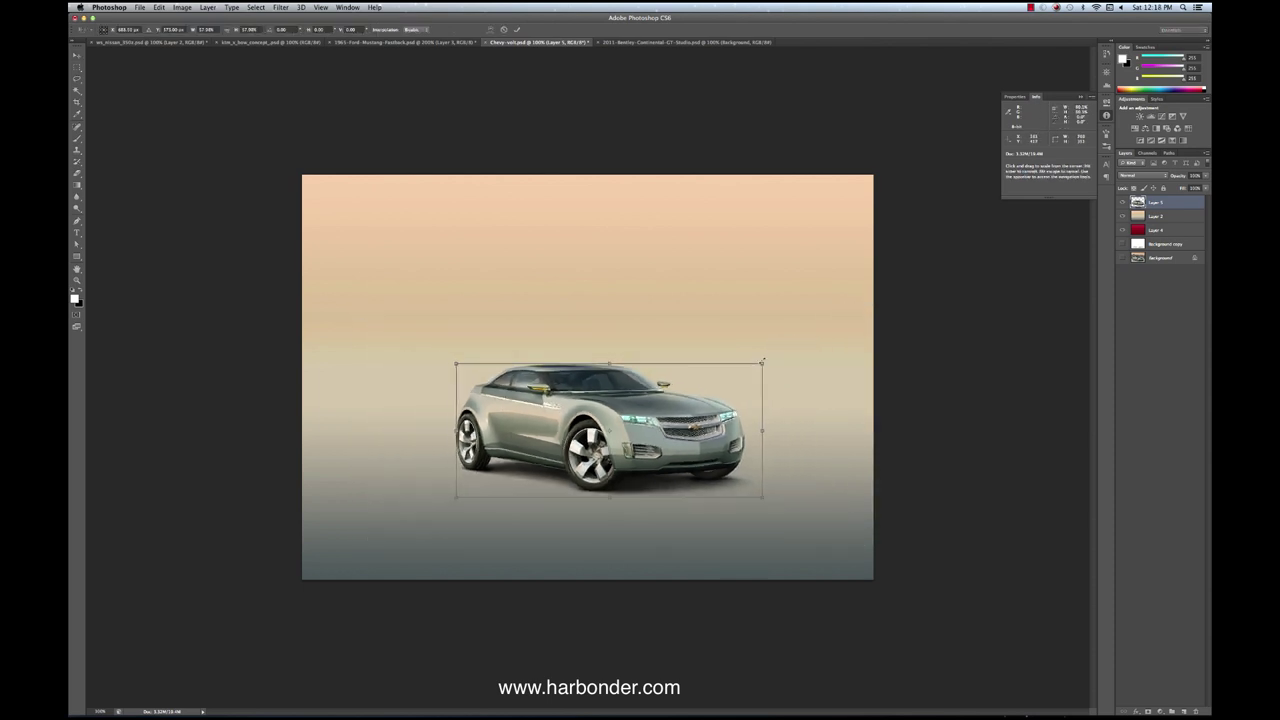
drag(654, 436, 514, 503)
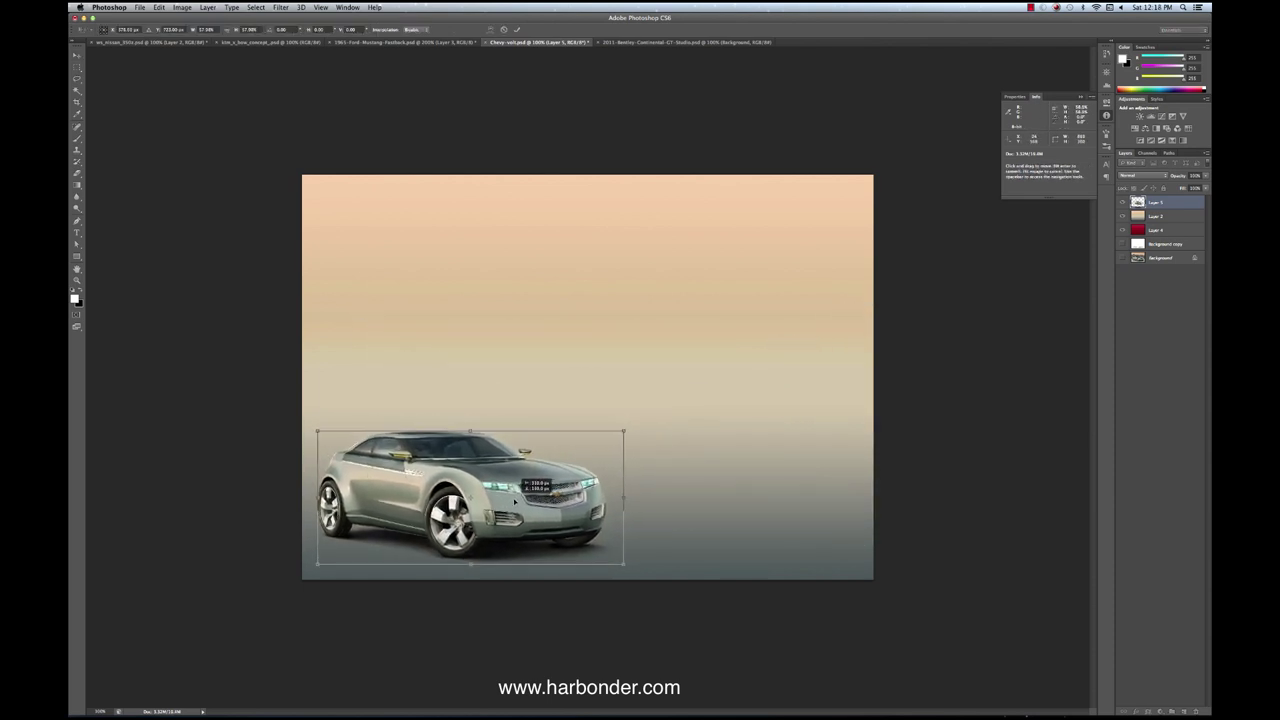
key(Return)
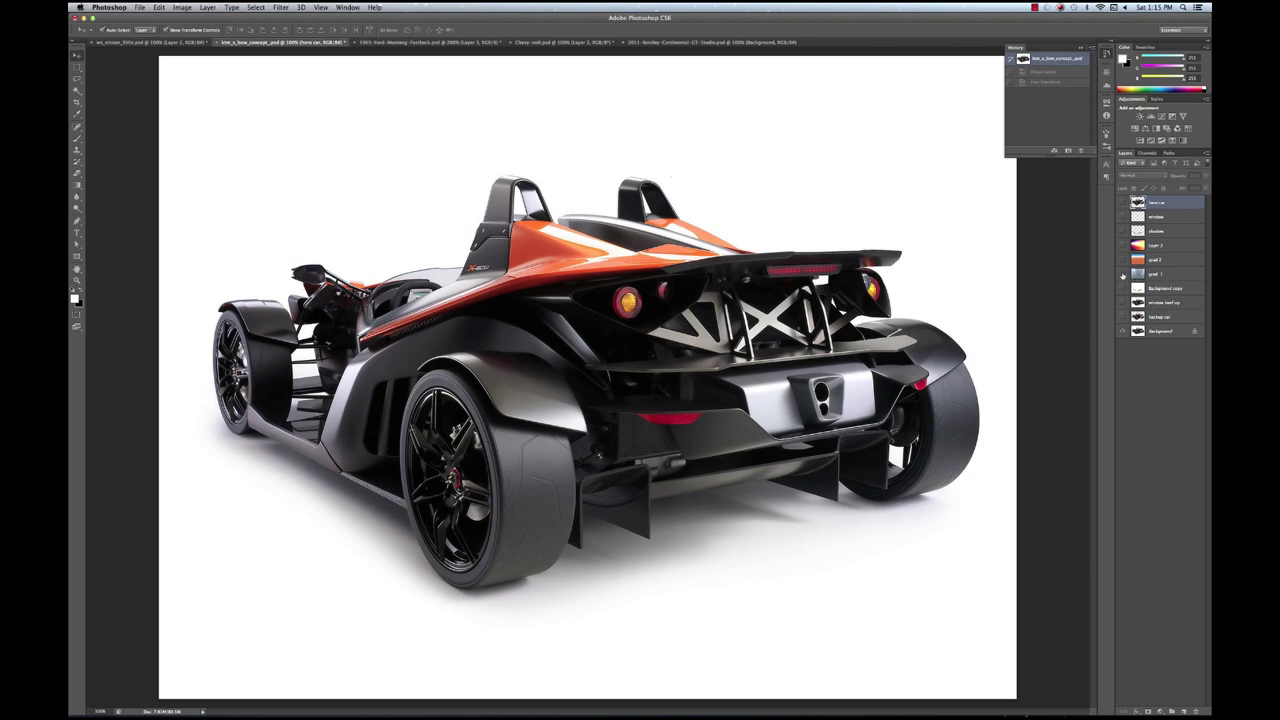
Step: In the KTM X-Bow document, show the grad 1 backdrop and preview the shadow and hero car layers separately against it
alt+click(1122, 273)
click(1122, 231)
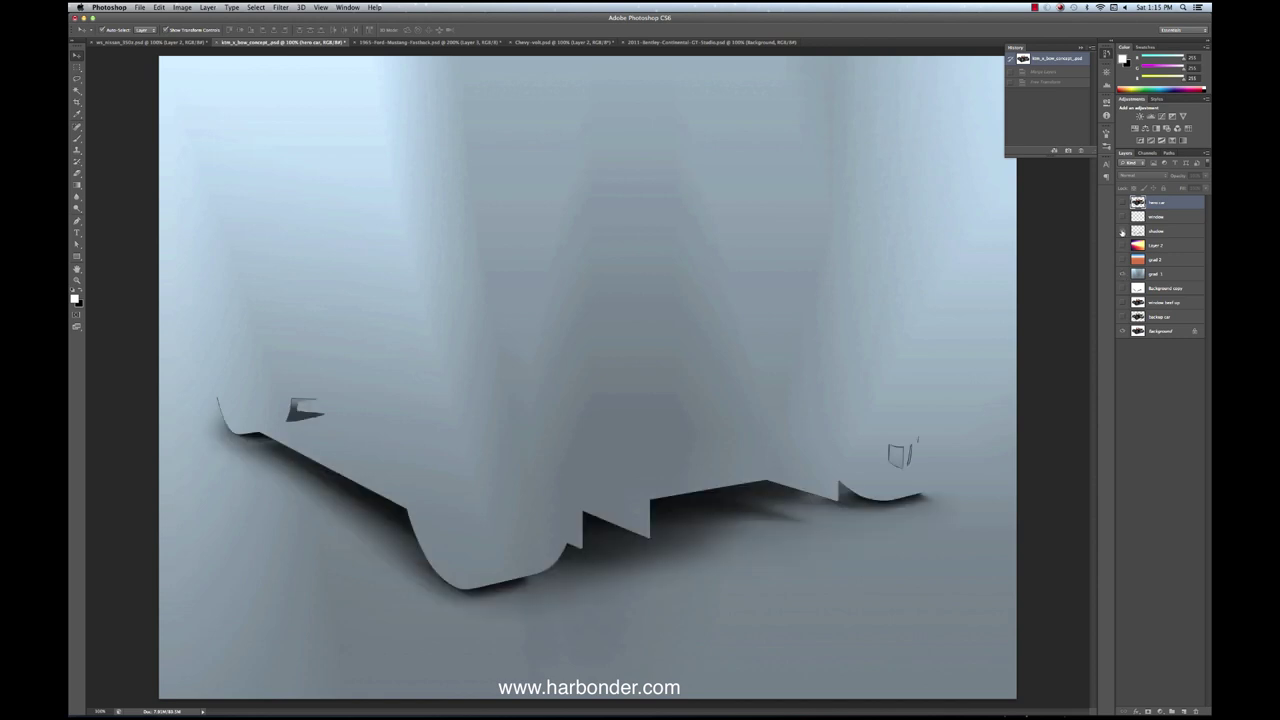
click(1122, 231)
click(1122, 203)
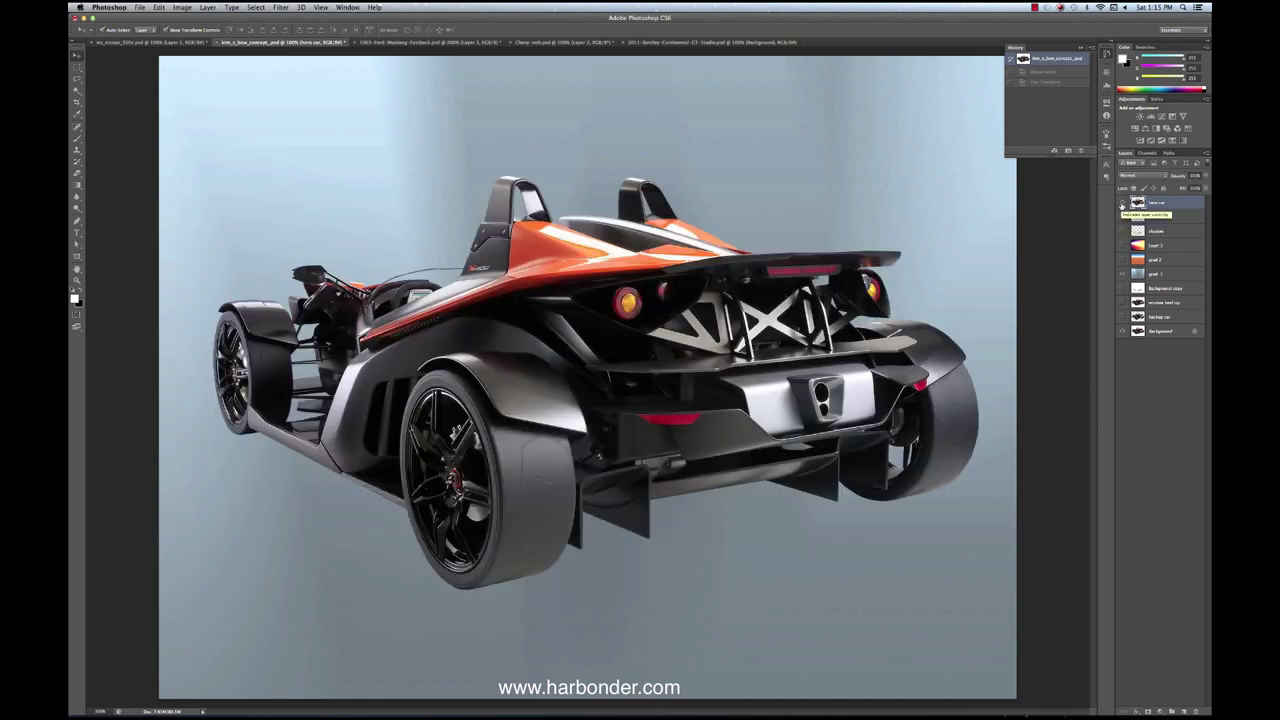
click(1122, 203)
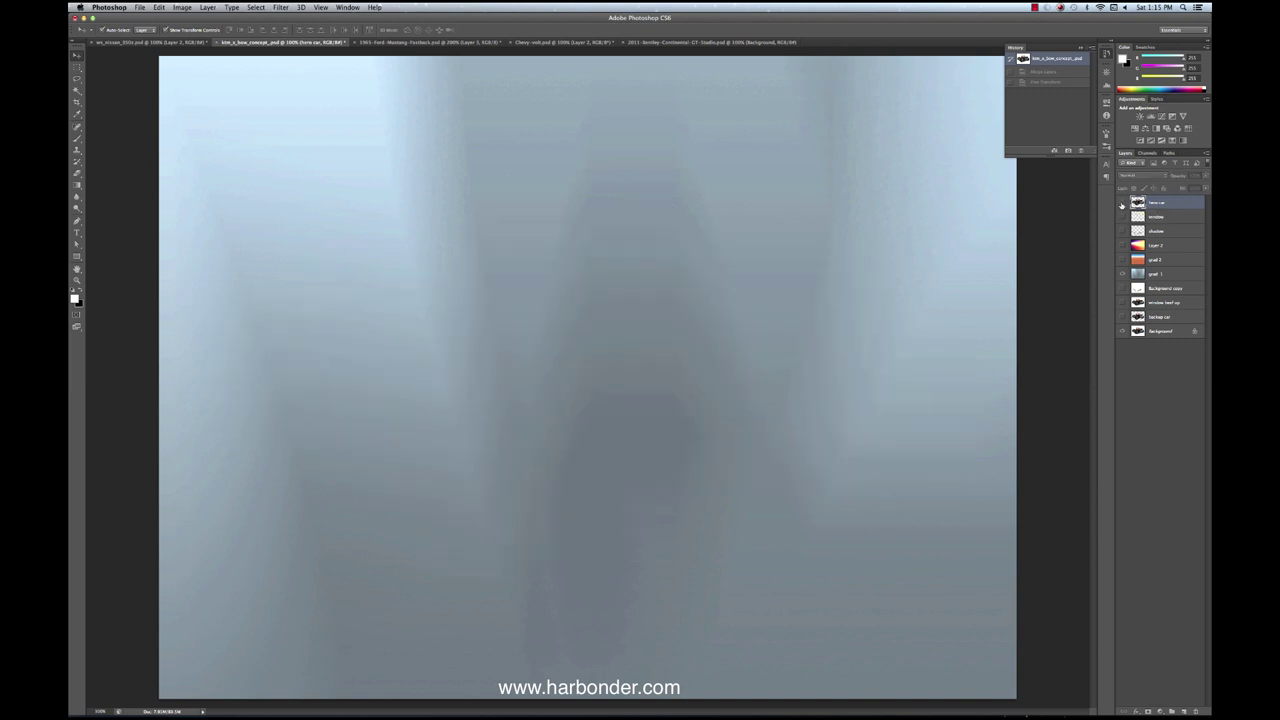
Step: Show the window, hero car and shadow layers together over the grad 1 backdrop and merge the three layers
click(1122, 217)
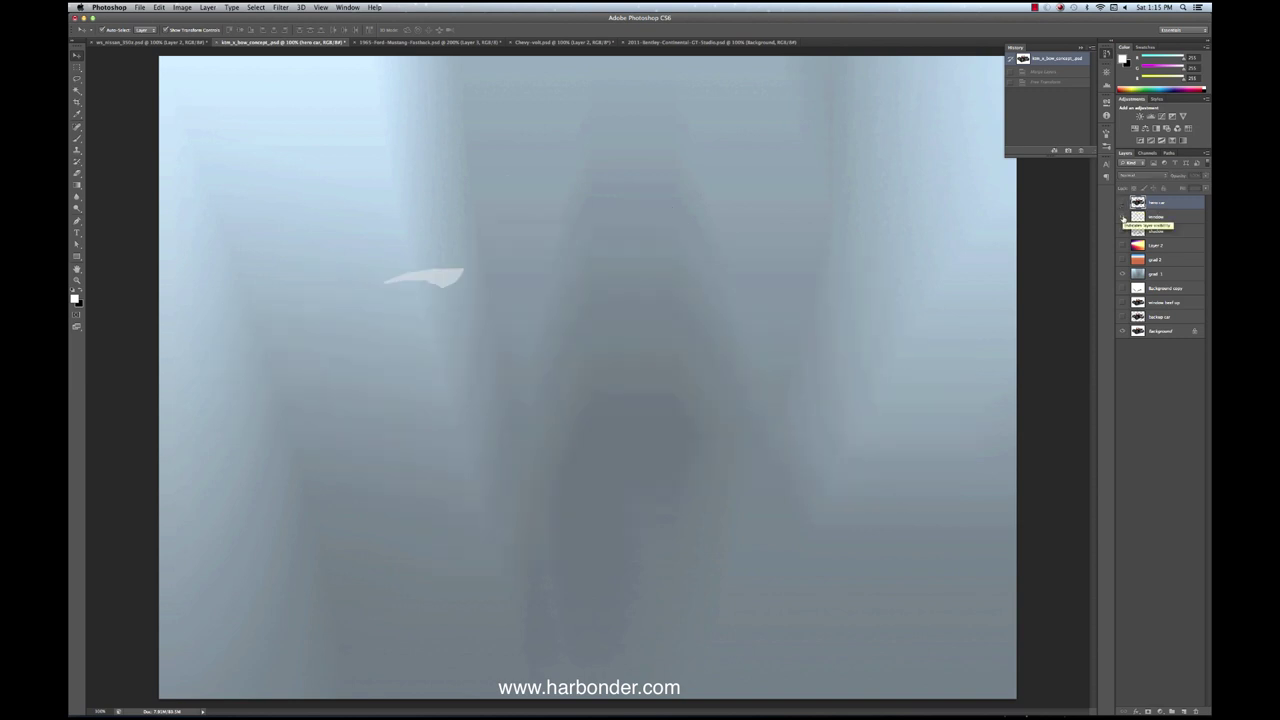
click(1122, 203)
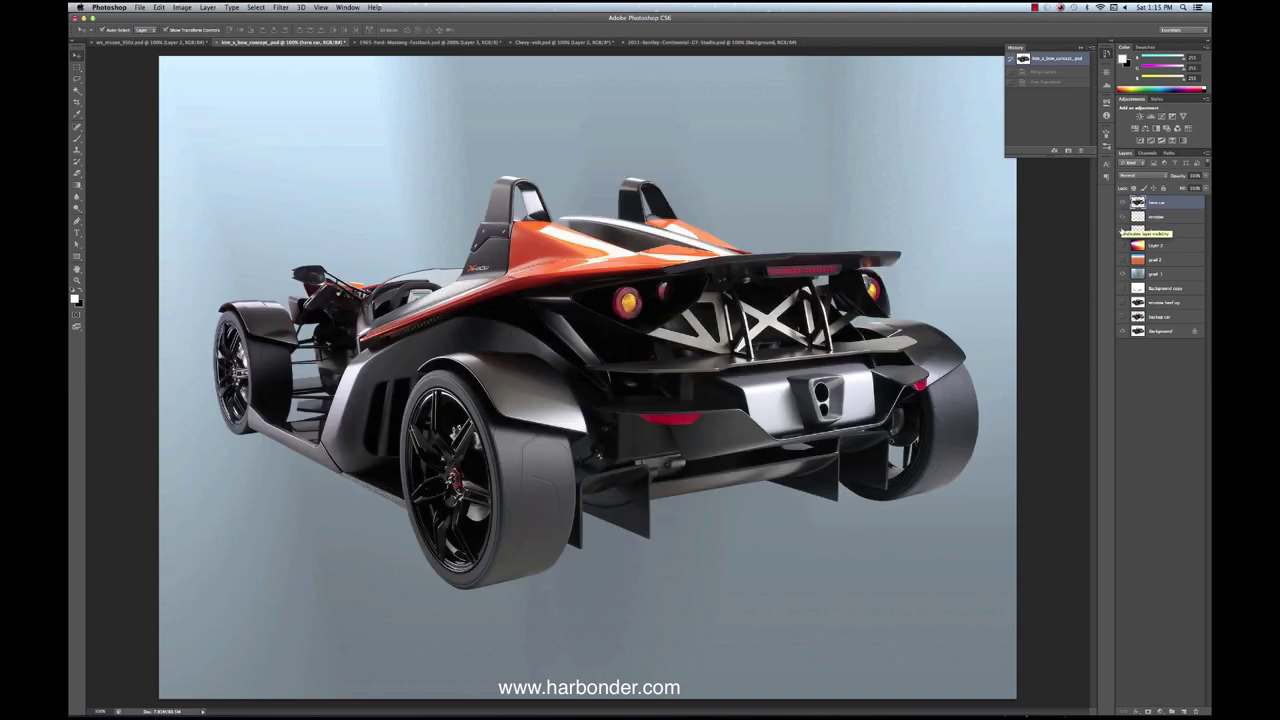
click(1122, 231)
shift+click(1168, 231)
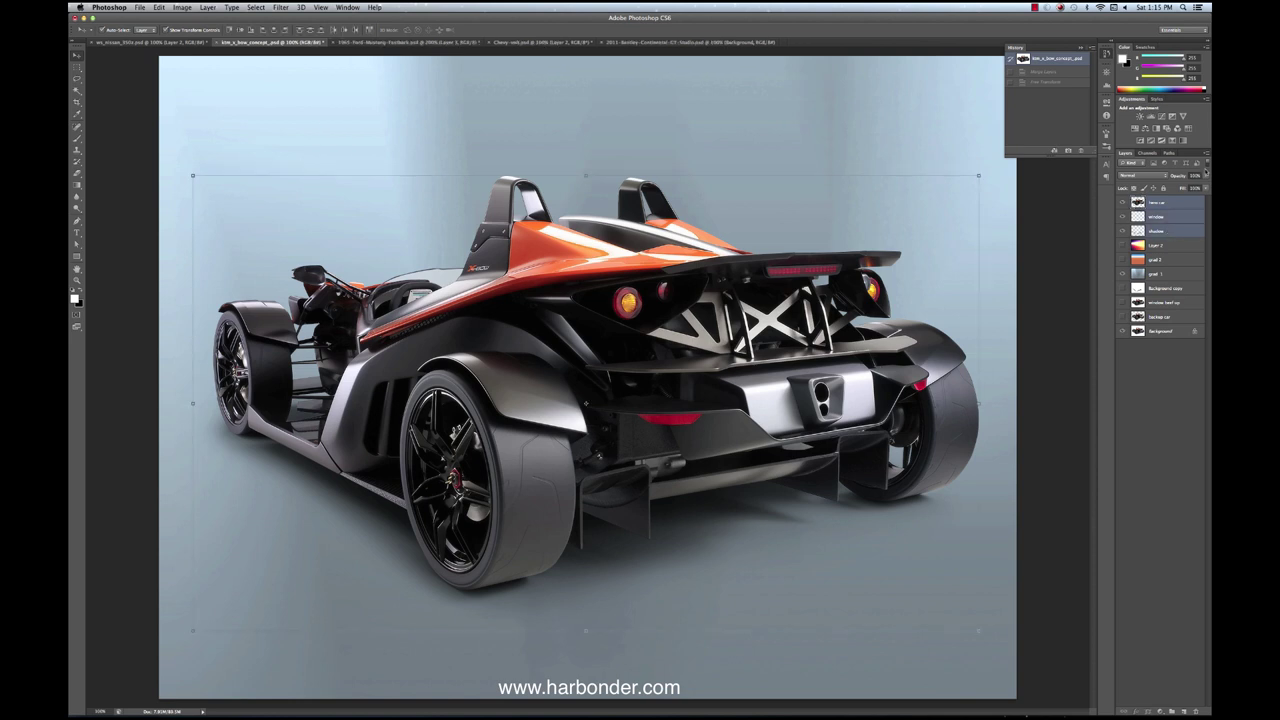
click(1206, 154)
click(1161, 337)
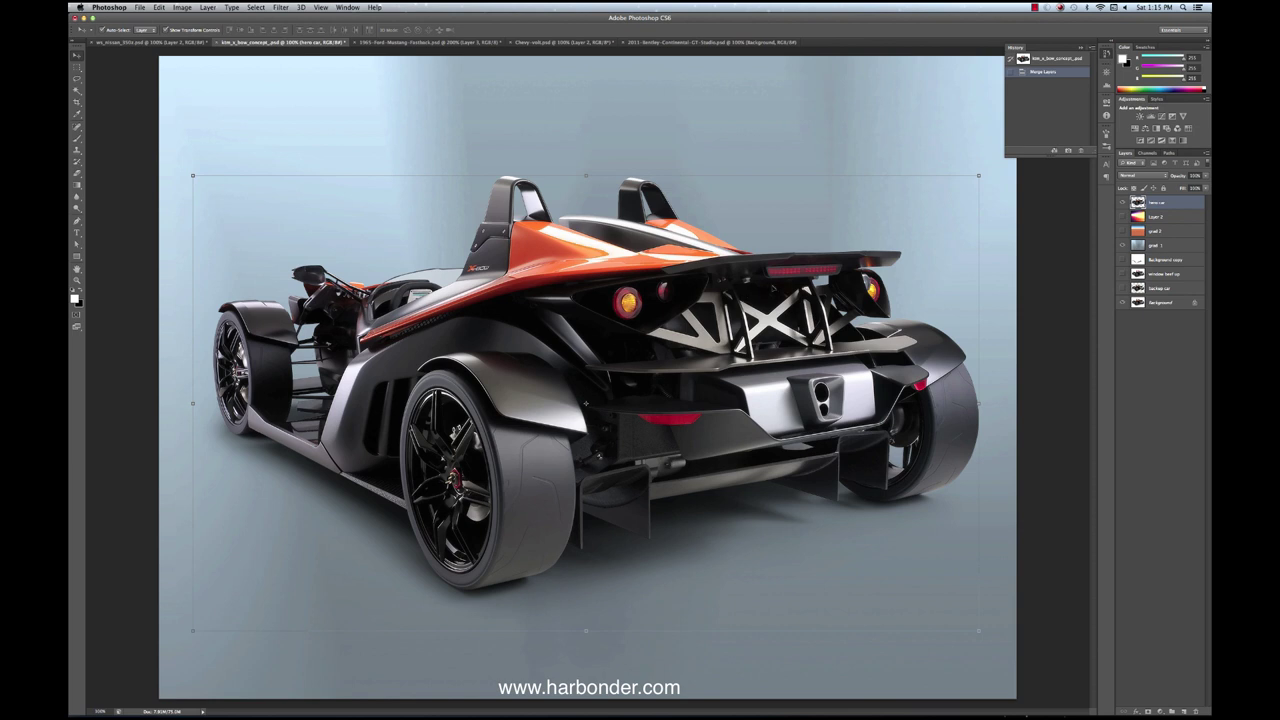
Step: Show the grad 2 and multicolored Layer 2 backdrops, and scale the merged KTM layer proportionally about its center to about 54%
click(1122, 231)
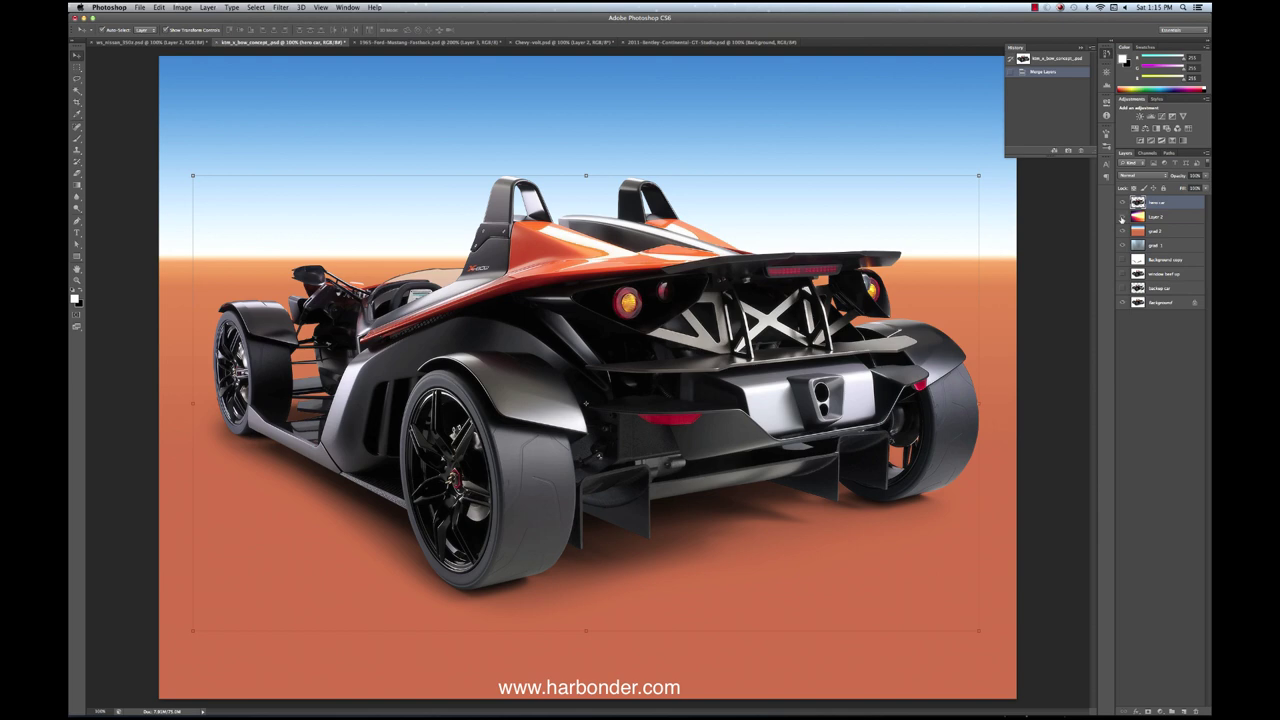
click(1122, 217)
drag(978, 175, 831, 337)
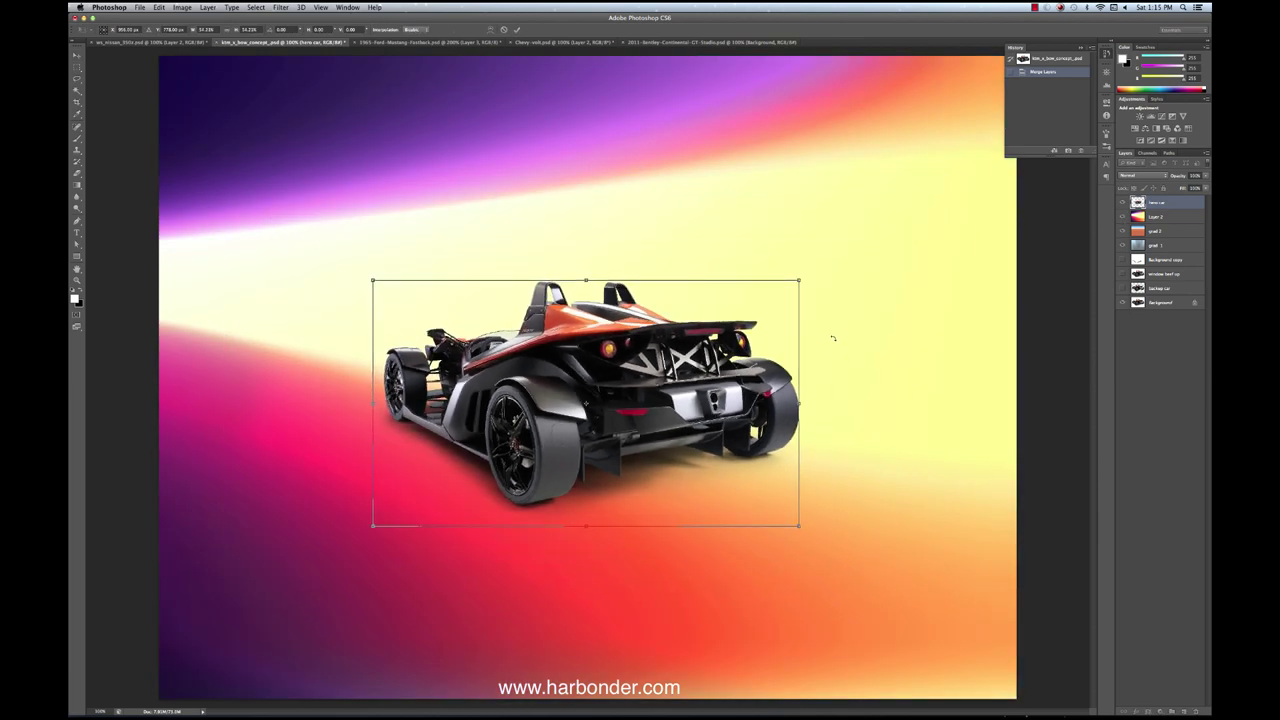
key(Return)
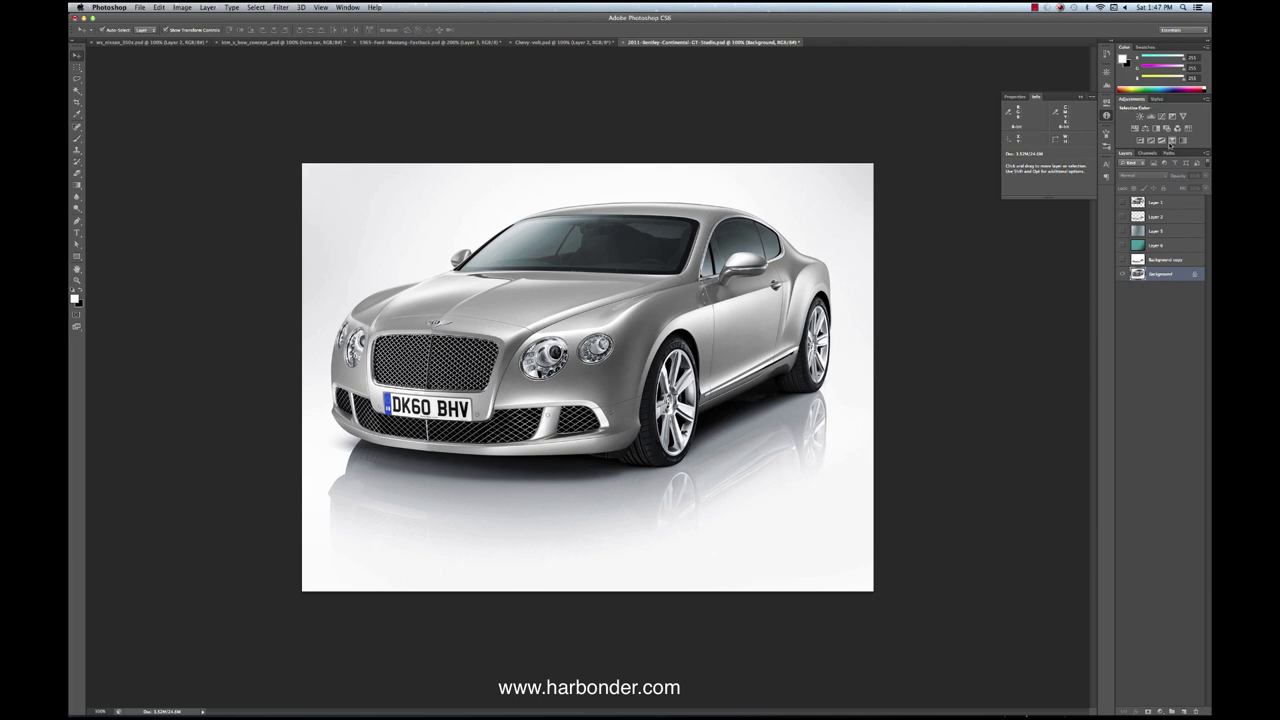
Step: In the Bentley document, examine the car's work path and preview the Layer 1 cutout with and without the Background layer
click(1169, 153)
click(1165, 166)
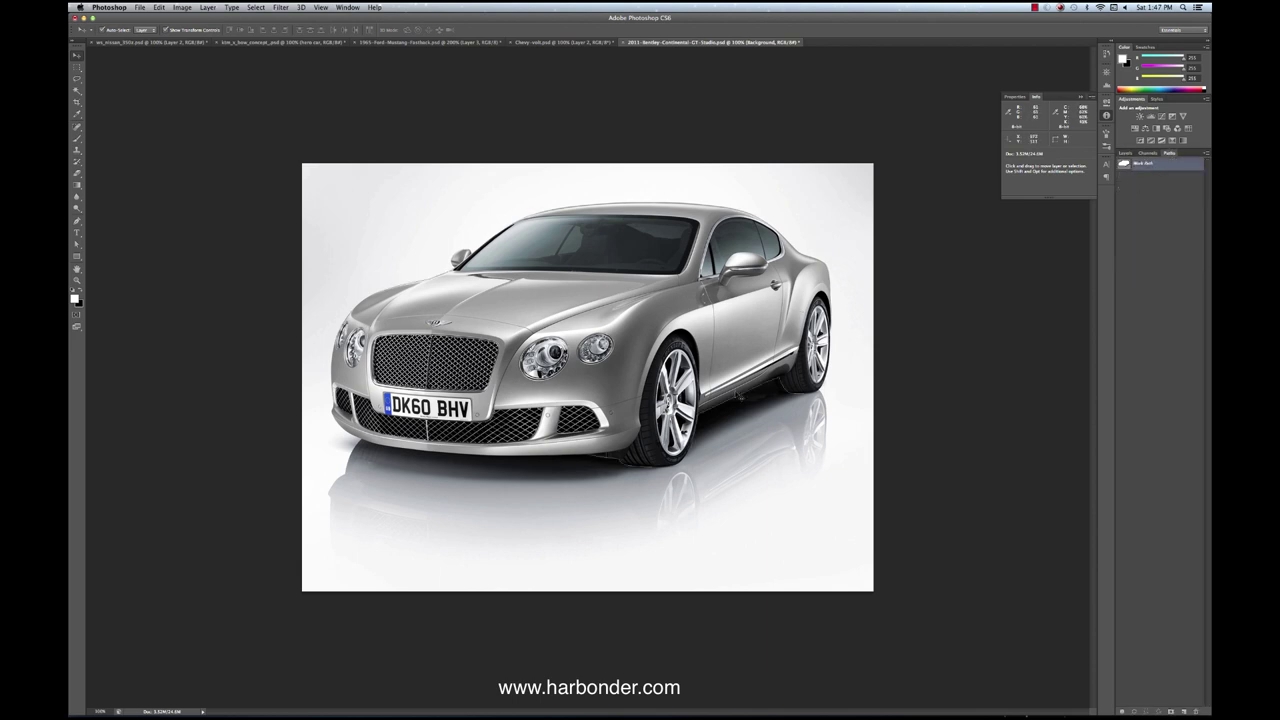
click(1141, 223)
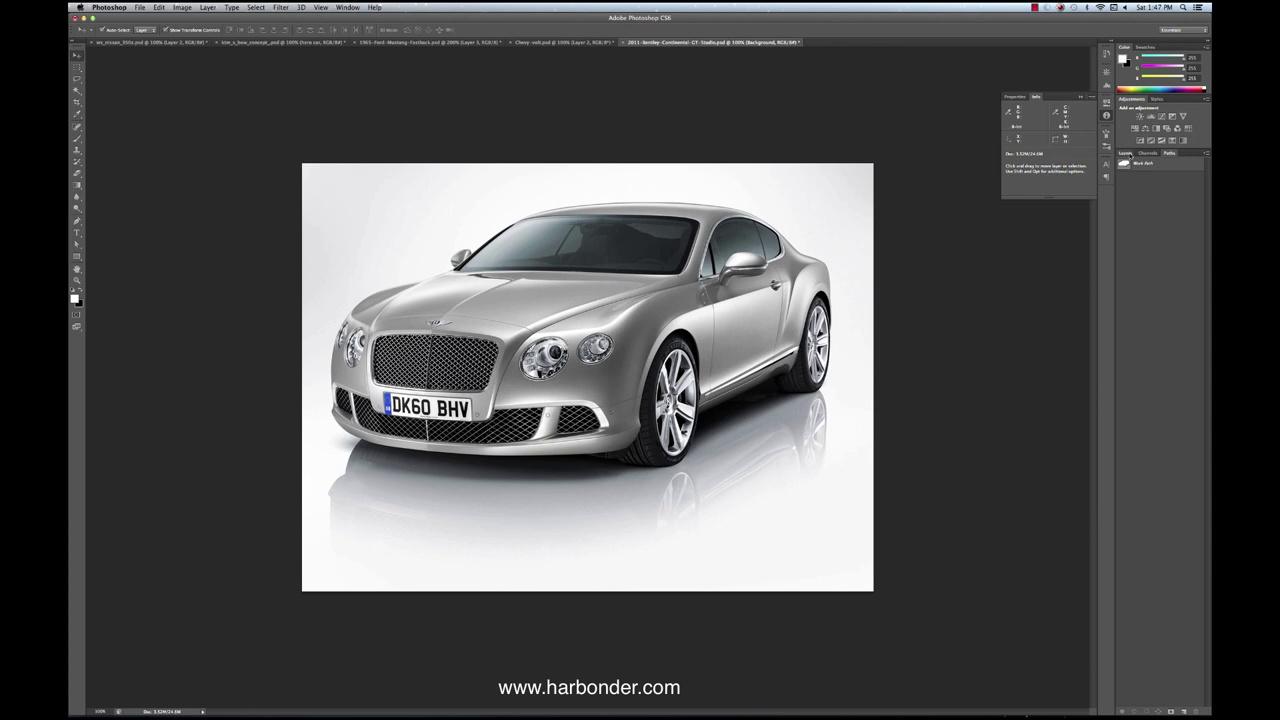
click(1127, 154)
click(1121, 274)
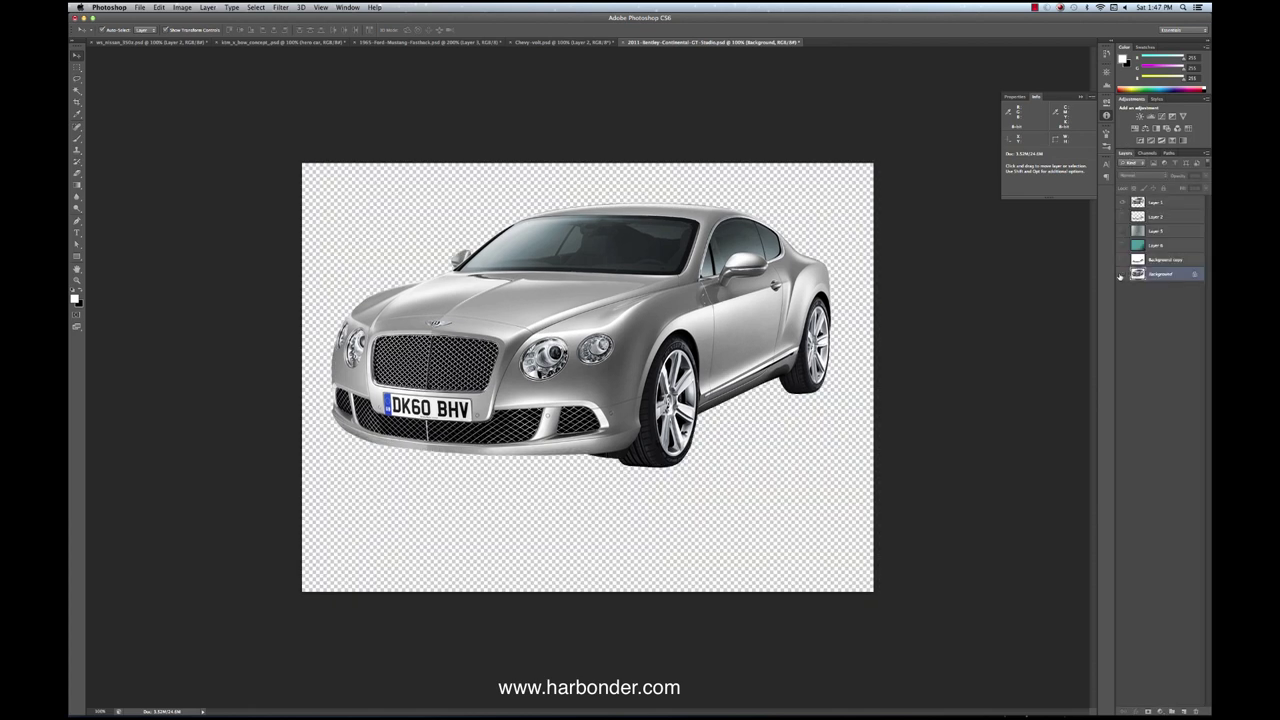
click(1121, 274)
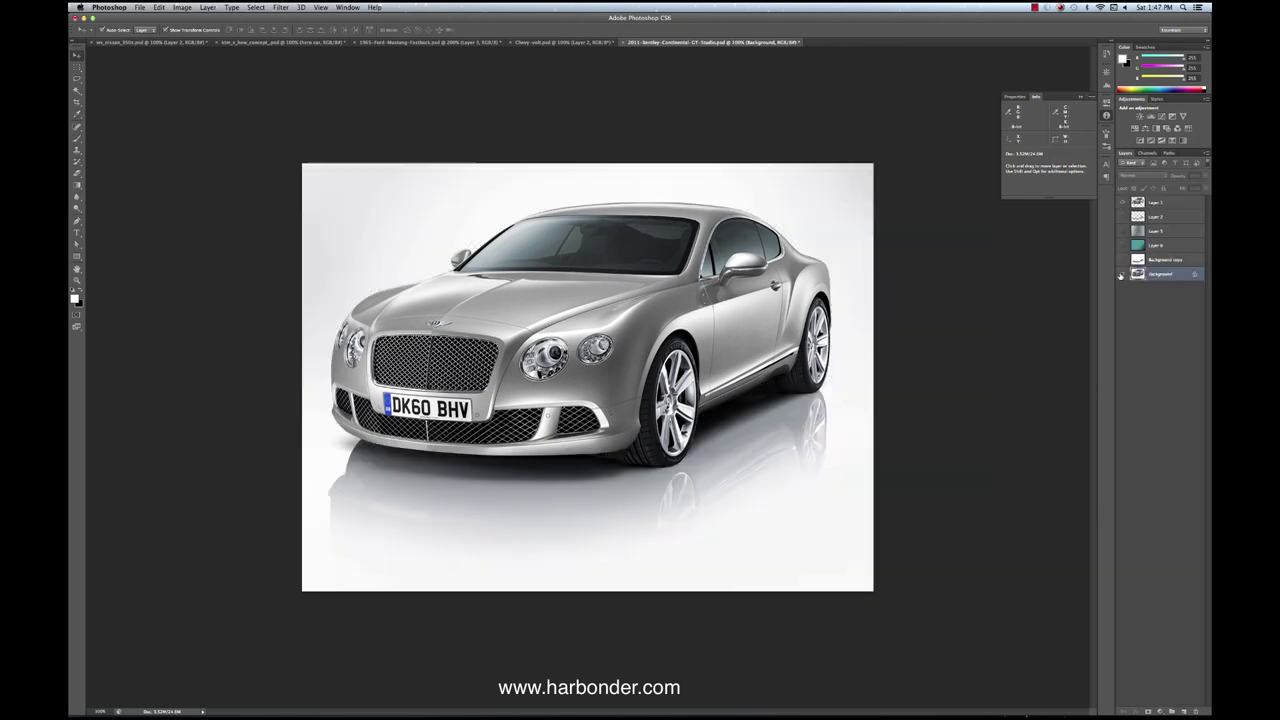
click(1122, 203)
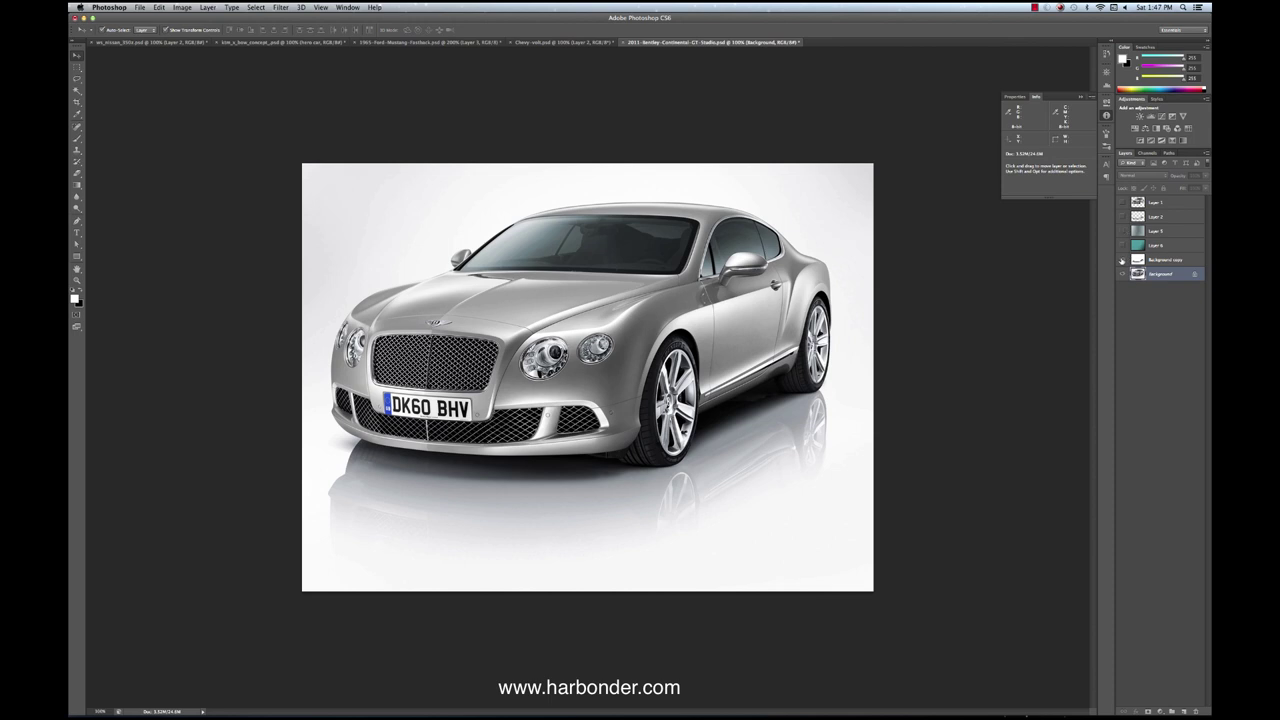
Step: Show the Background copy layer with the isolated shadow and reflection, and examine the corresponding Alpha 1 channel
click(1122, 260)
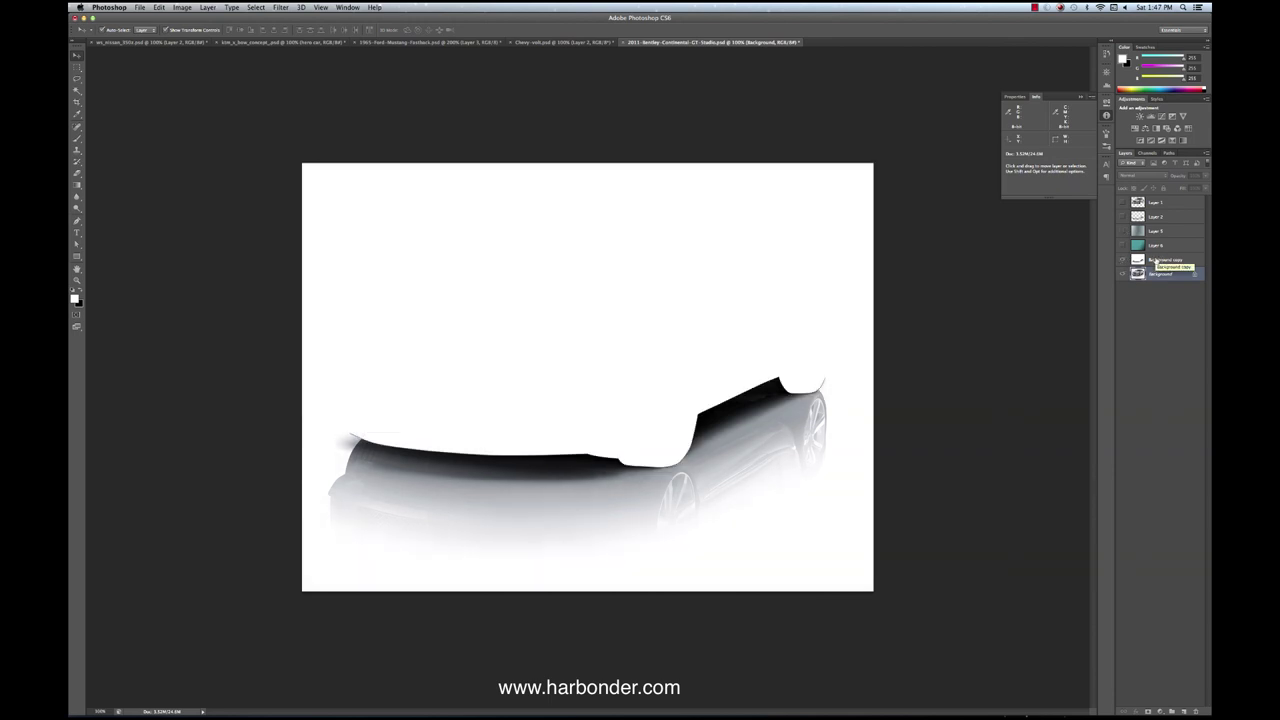
click(1147, 153)
click(1166, 219)
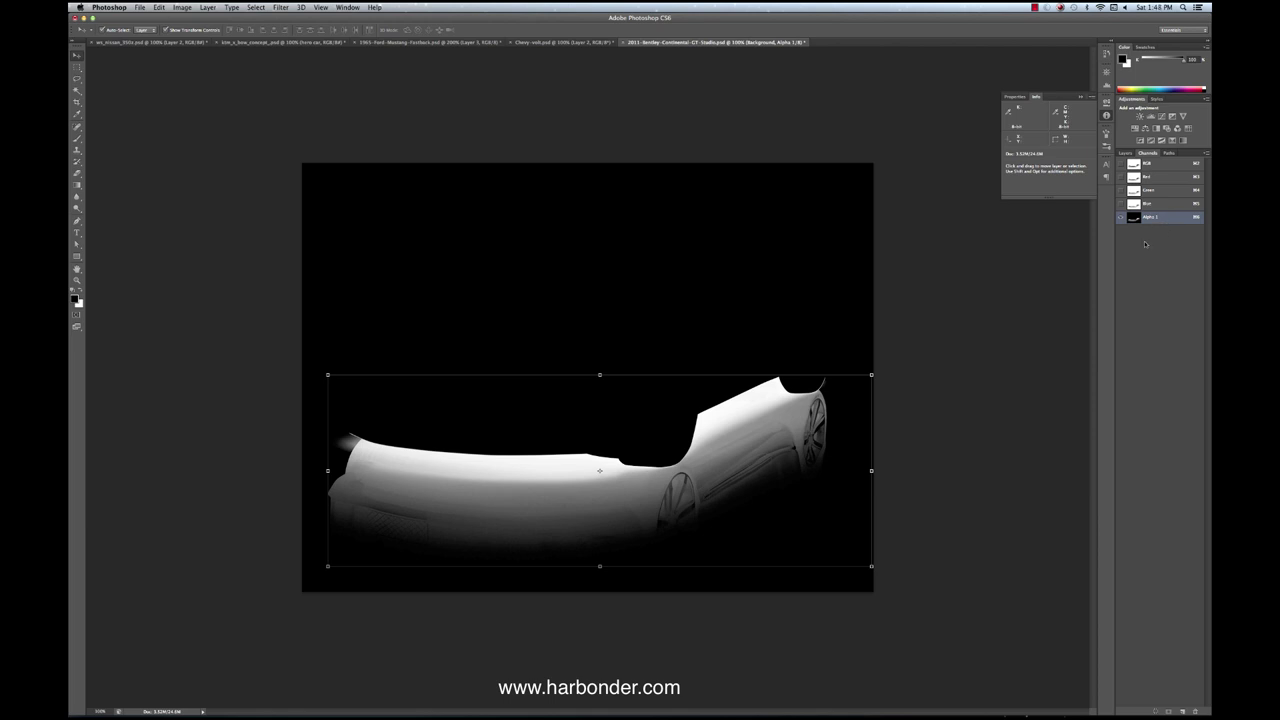
key(super+i)
click(1125, 153)
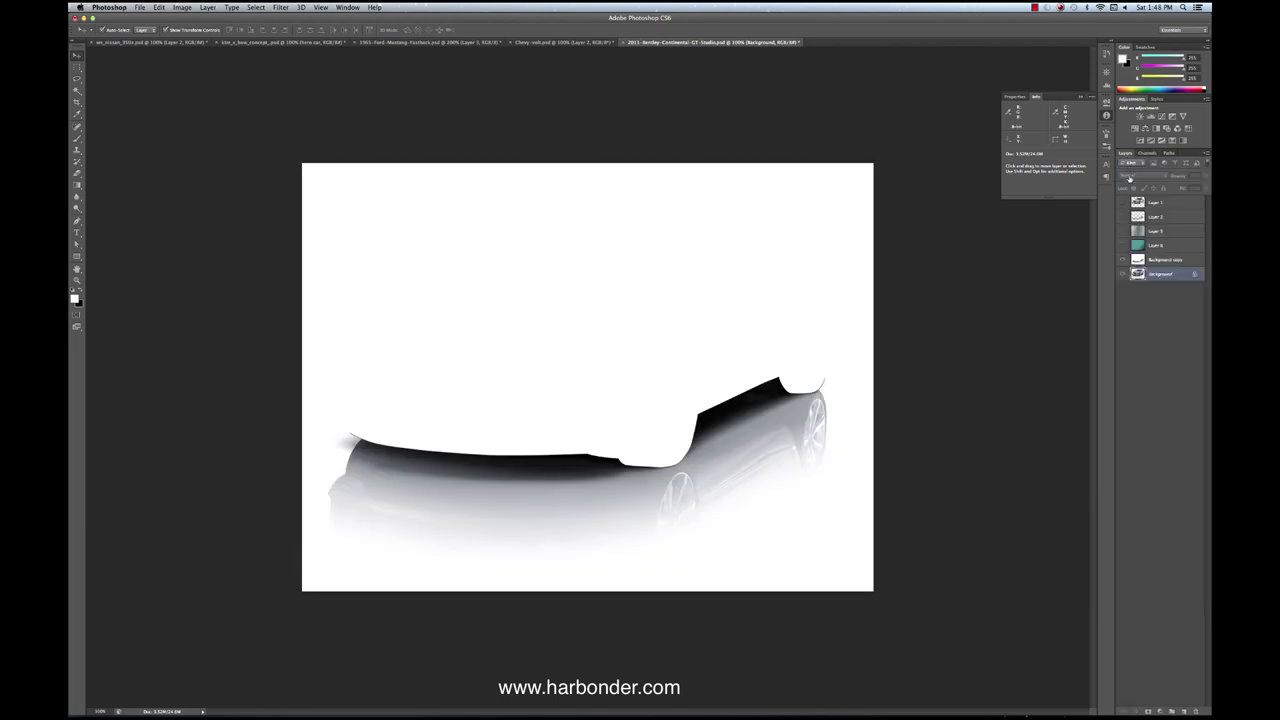
Step: Hide Background copy and Background, and show the shadow Layer 2 and car Layer 1 over the teal and gray gradient backdrops
click(1122, 216)
click(1122, 259)
click(1122, 273)
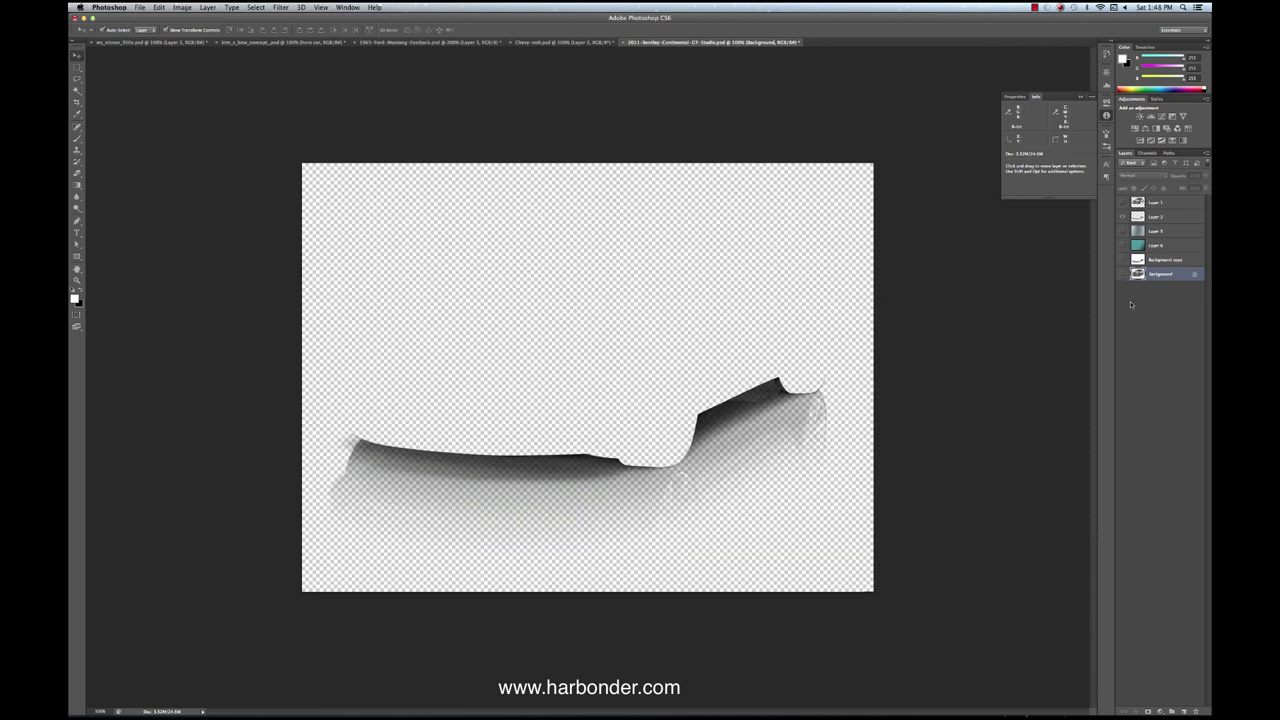
click(1122, 202)
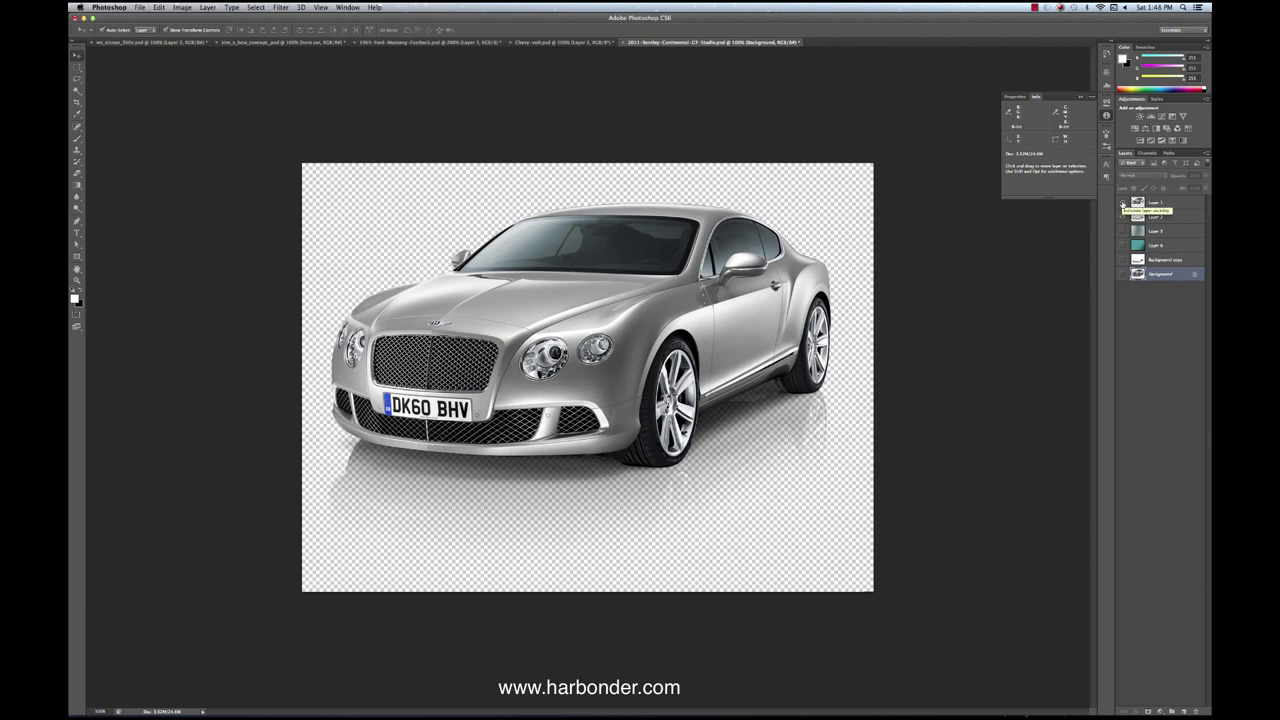
click(1122, 245)
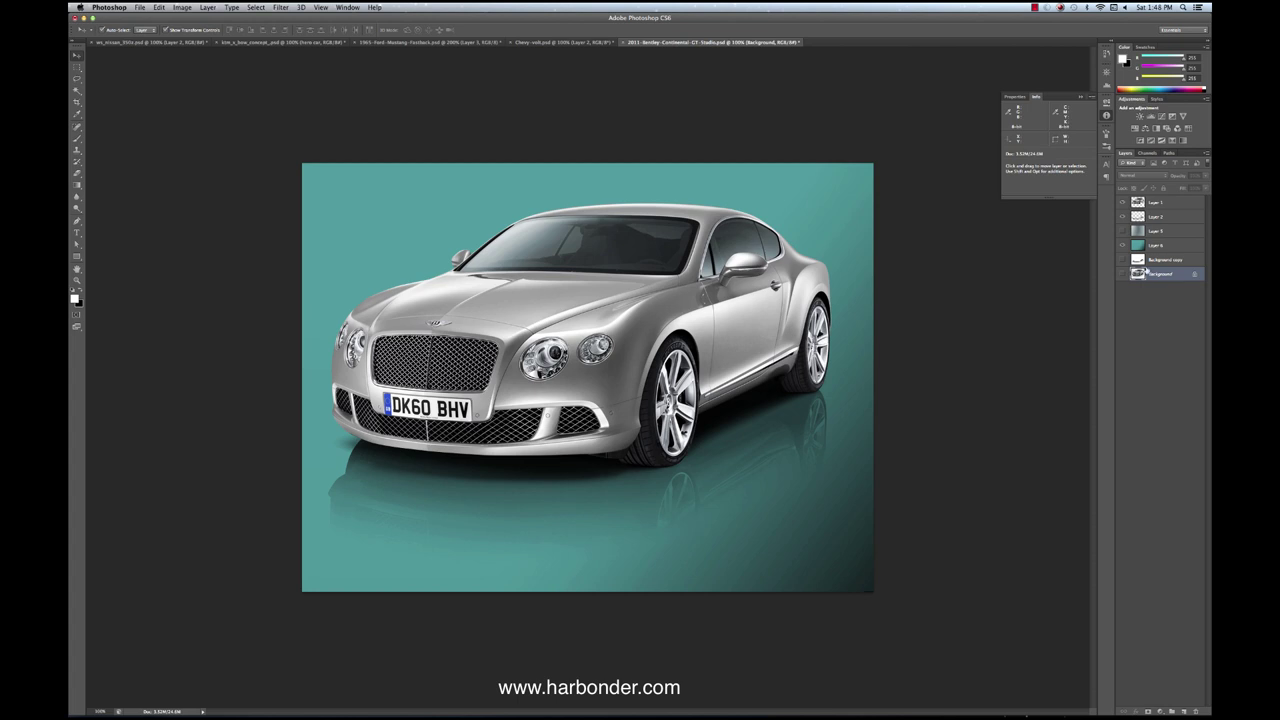
click(1123, 231)
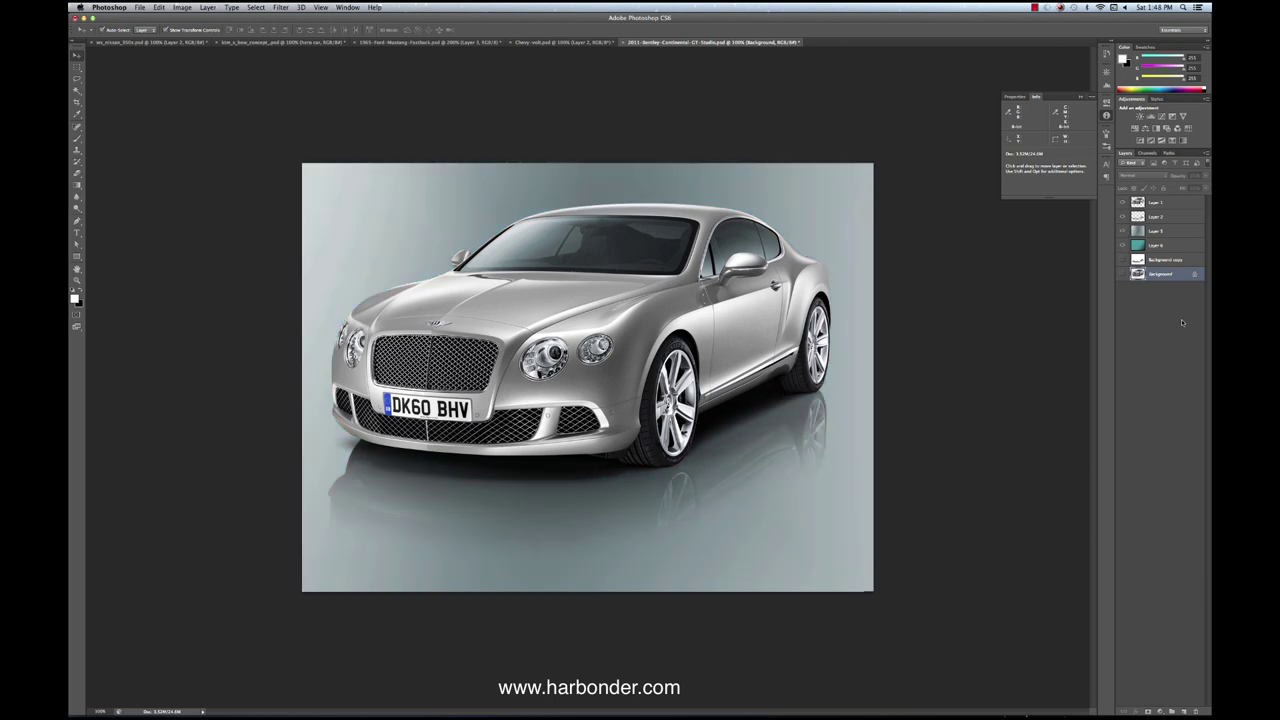
Step: Merge the Bentley cutout Layer 1 with its shadow and reflection Layer 2
click(1186, 219)
click(1205, 154)
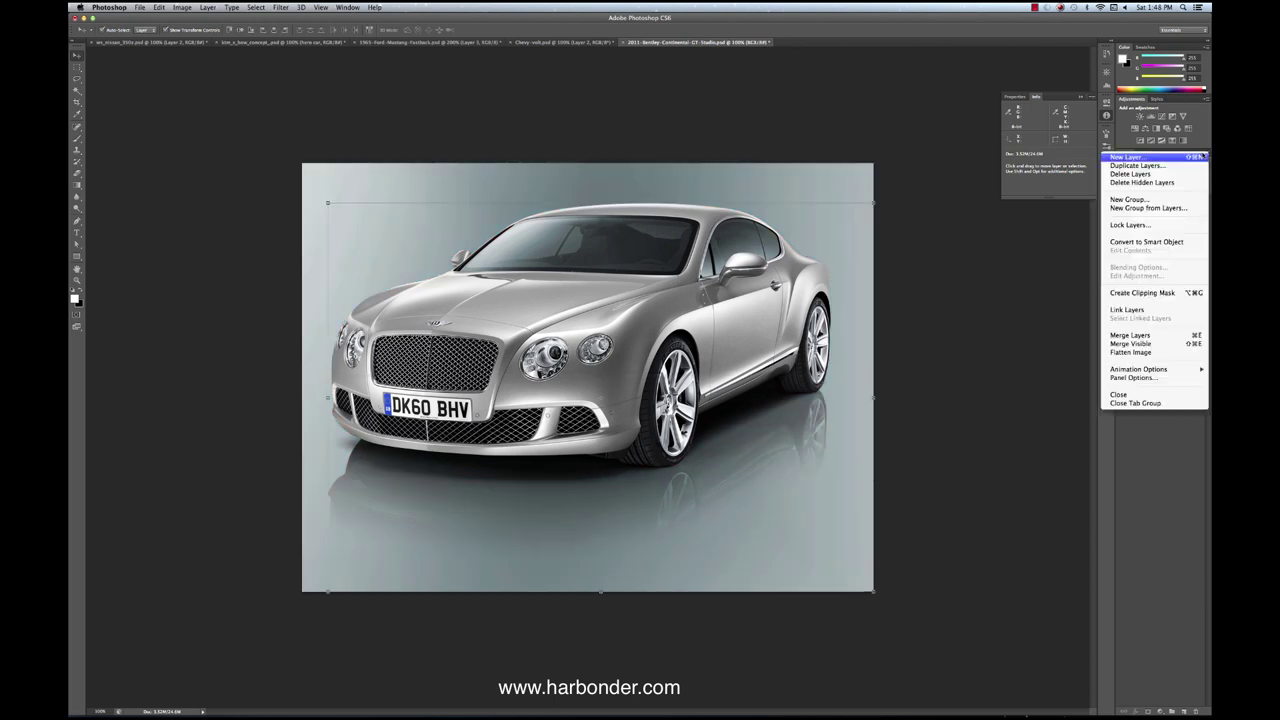
click(1130, 335)
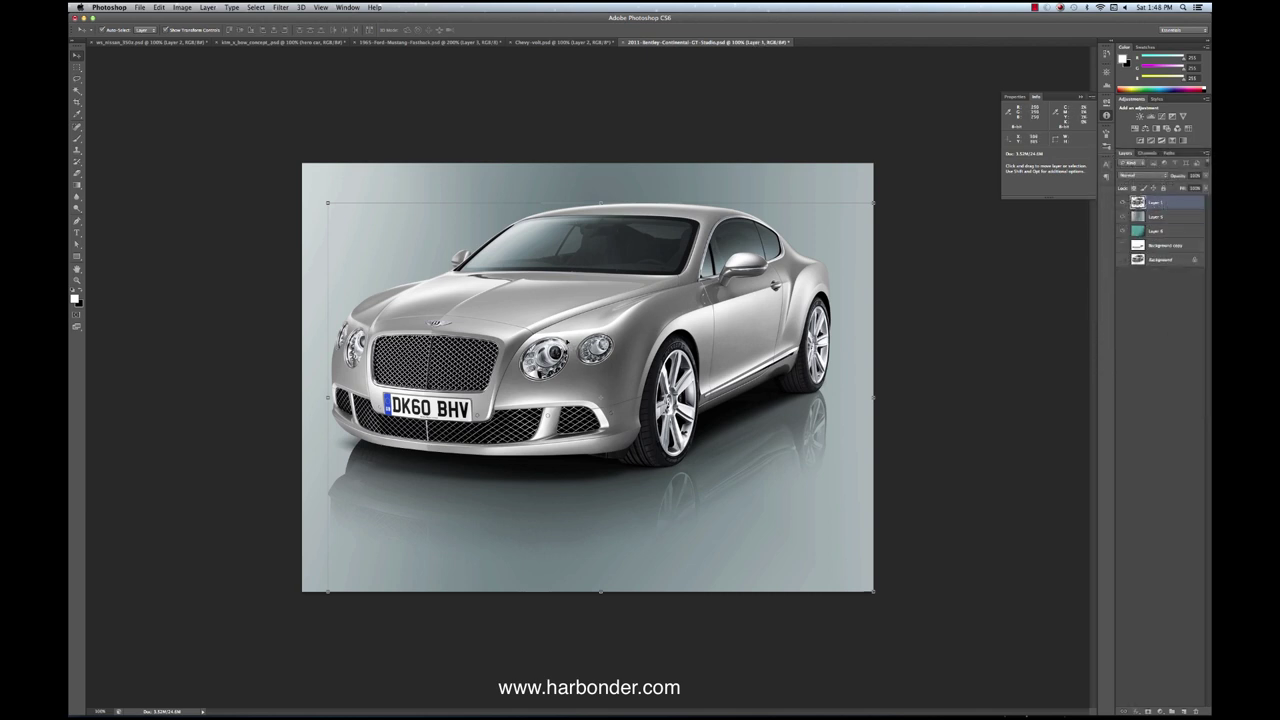
Step: Scale the merged Bentley layer proportionally about its center to about 58% and reposition it on the gray backdrop
drag(567, 295, 543, 310)
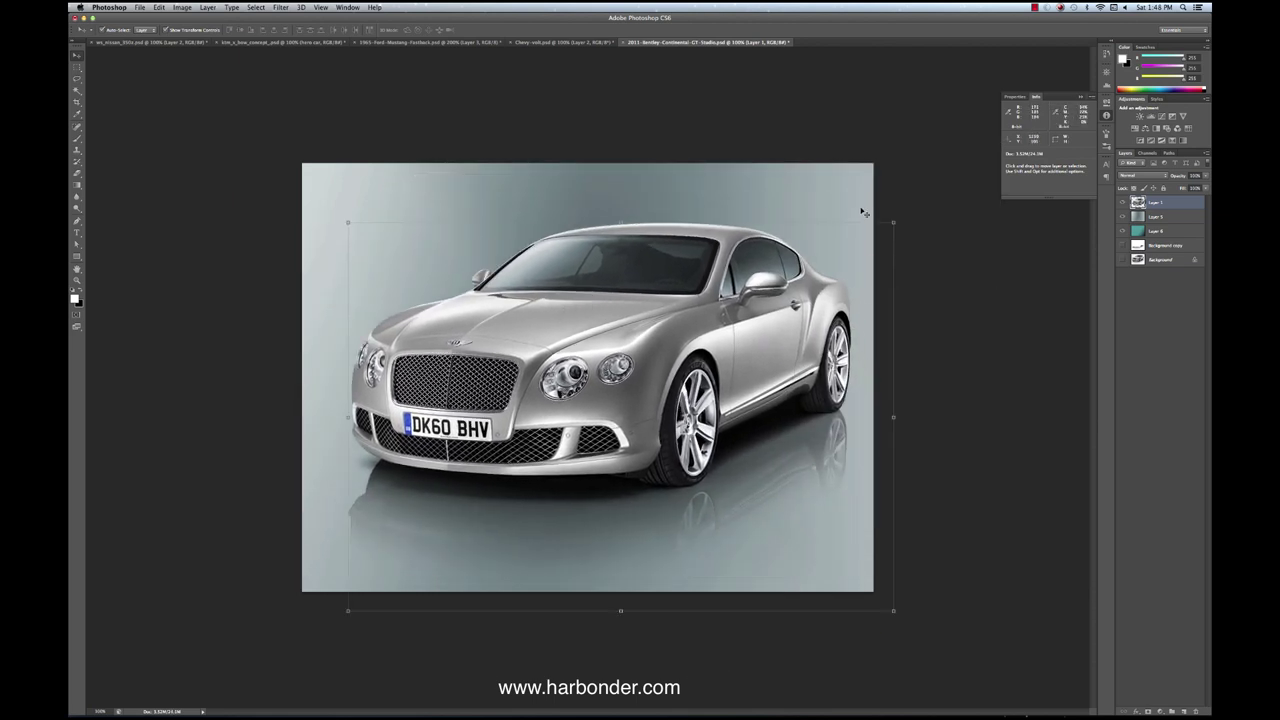
drag(893, 222, 779, 304)
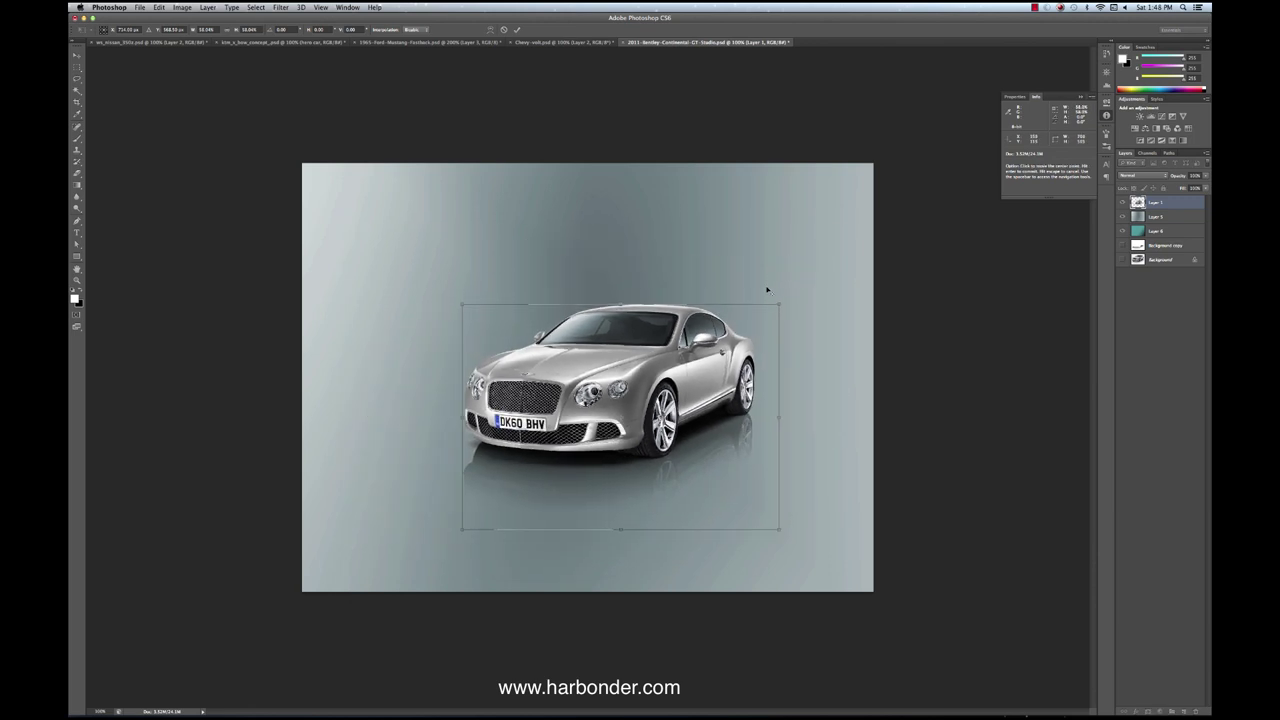
key(Return)
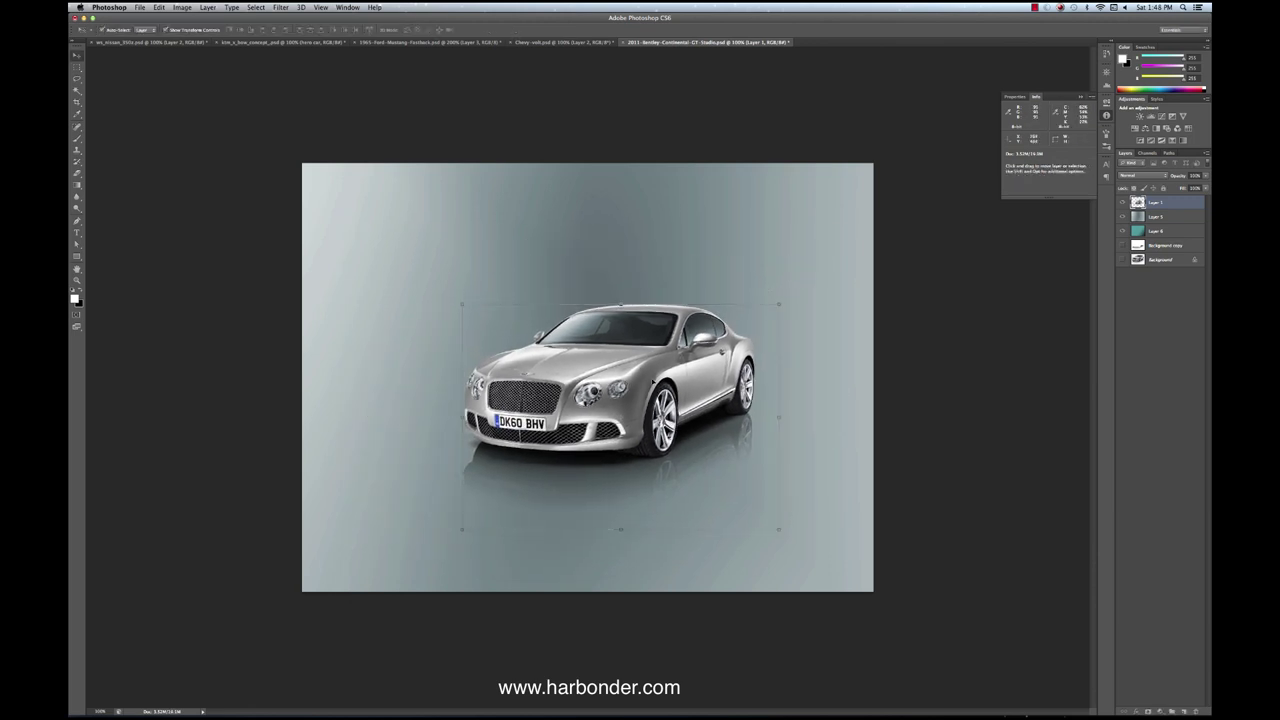
drag(644, 373, 760, 485)
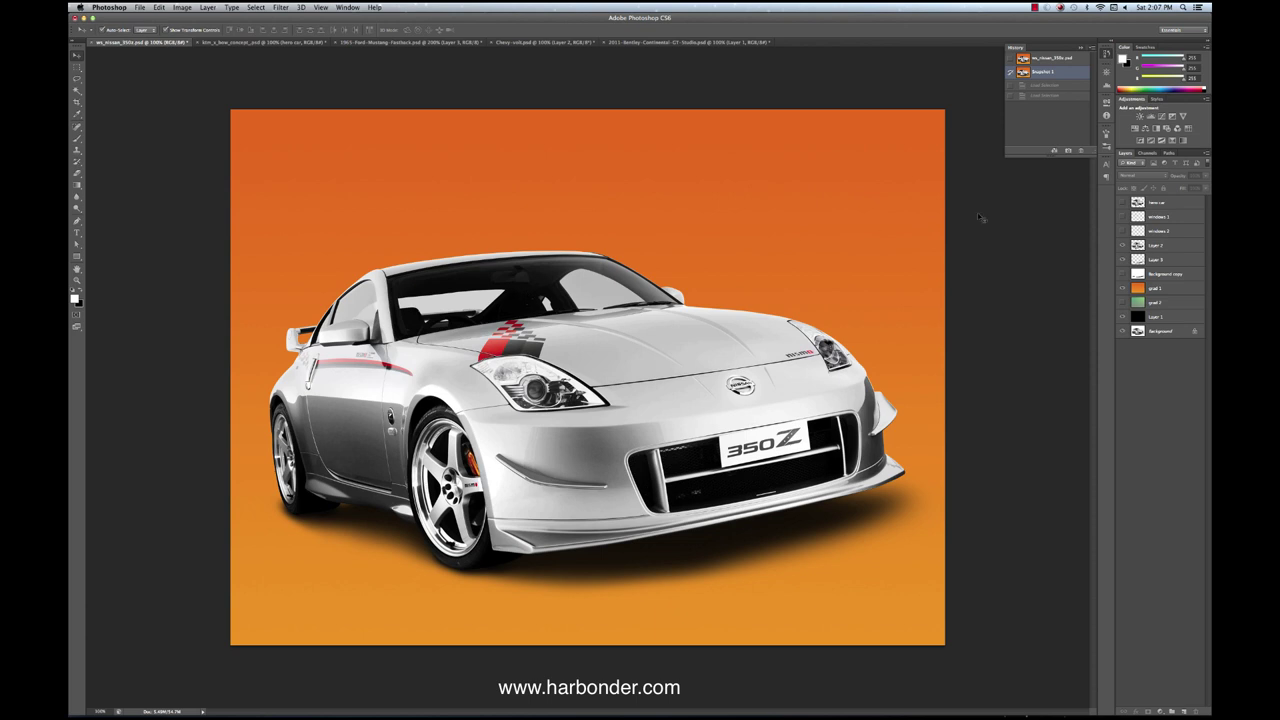
Step: In the Nissan 350Z document, hide the car, its shadow and the orange grad 1 backdrop, leaving the black Layer 1
click(1121, 259)
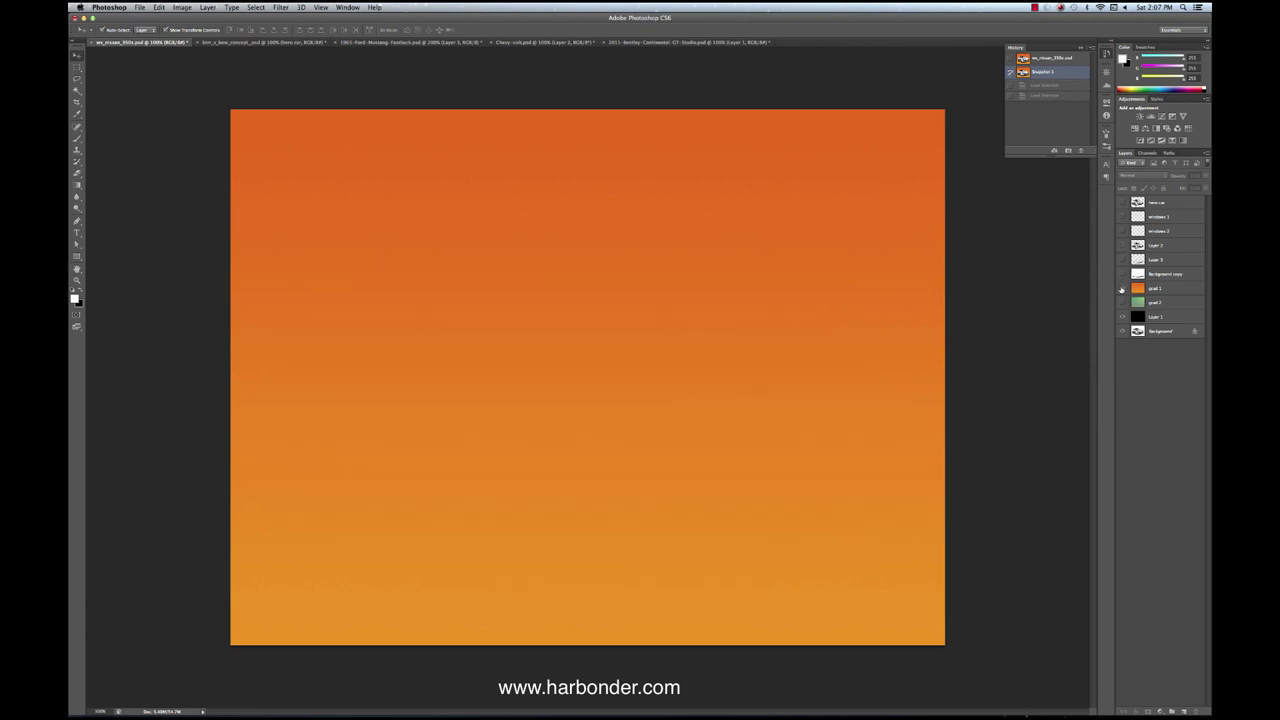
click(1121, 288)
Step: Examine the Nissan document's saved paths from Path 1 through Path 7
click(1169, 153)
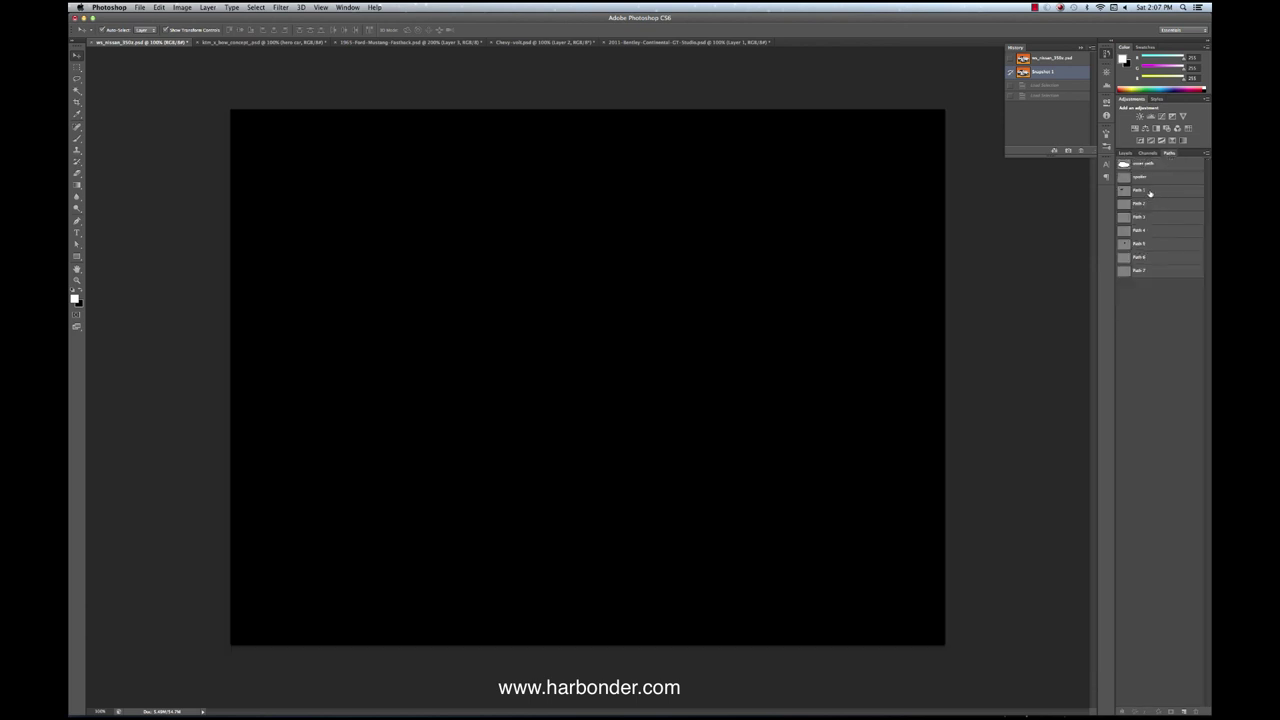
click(1150, 192)
click(1153, 204)
click(1155, 217)
click(1156, 231)
click(1157, 244)
click(1158, 257)
click(1161, 271)
click(1164, 289)
Step: Examine the car window masks in the Alpha 2 and Alpha 3 channels, and return to the RGB composite
click(1148, 153)
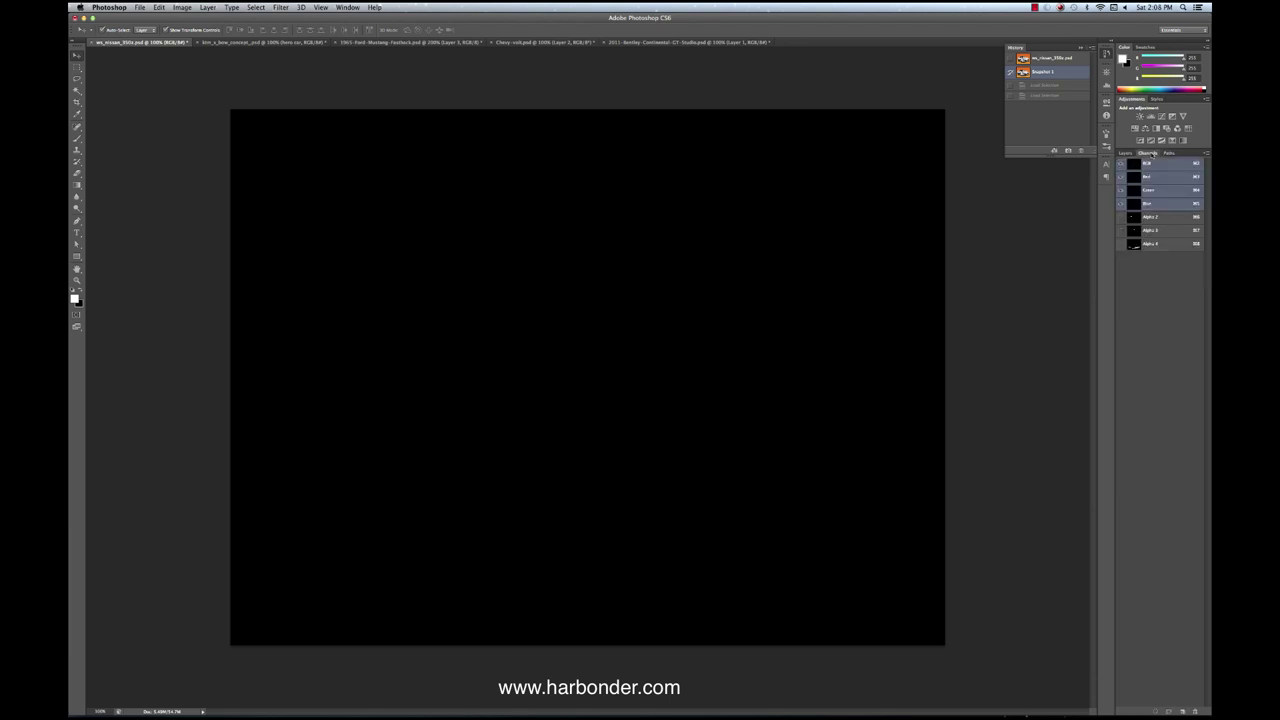
click(1165, 217)
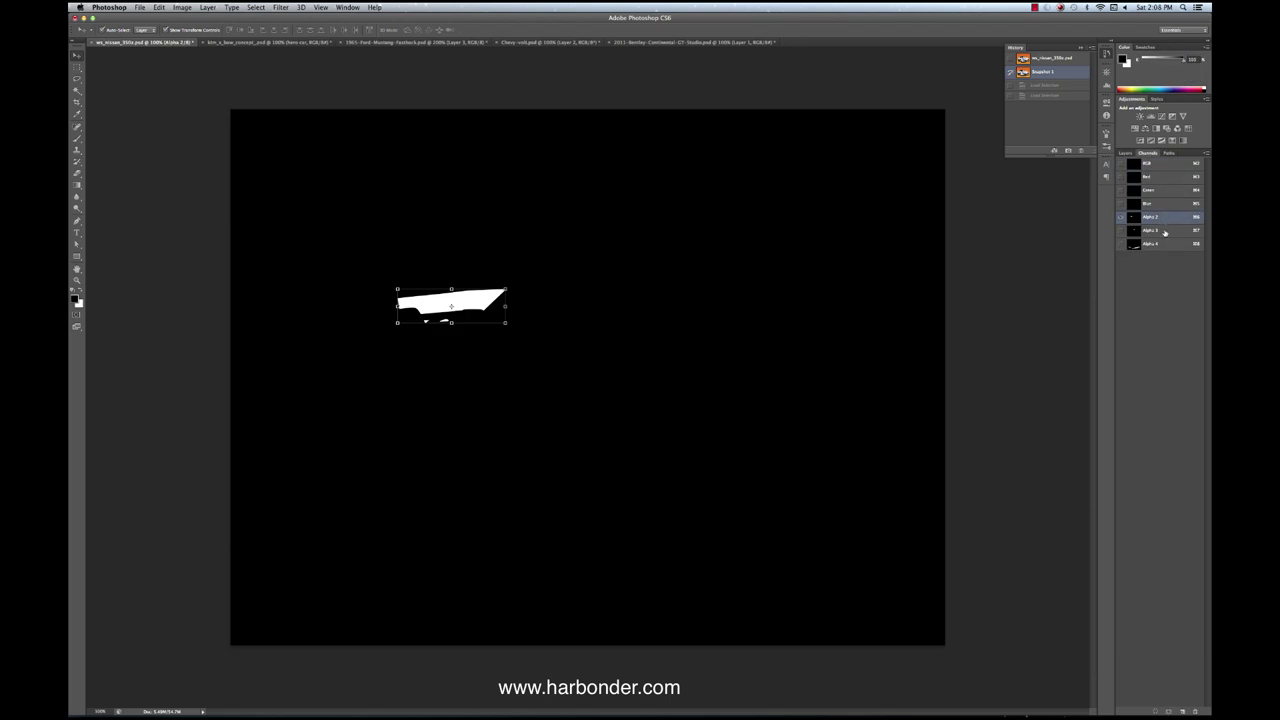
click(1164, 231)
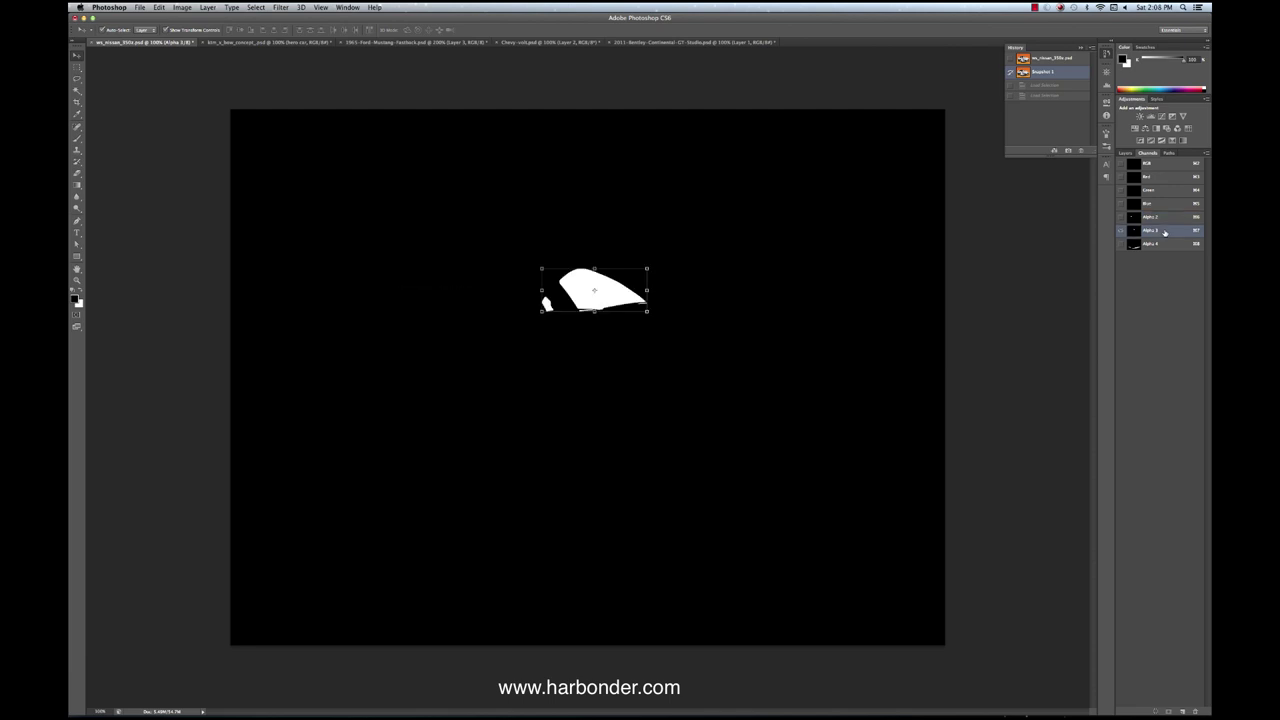
click(1166, 219)
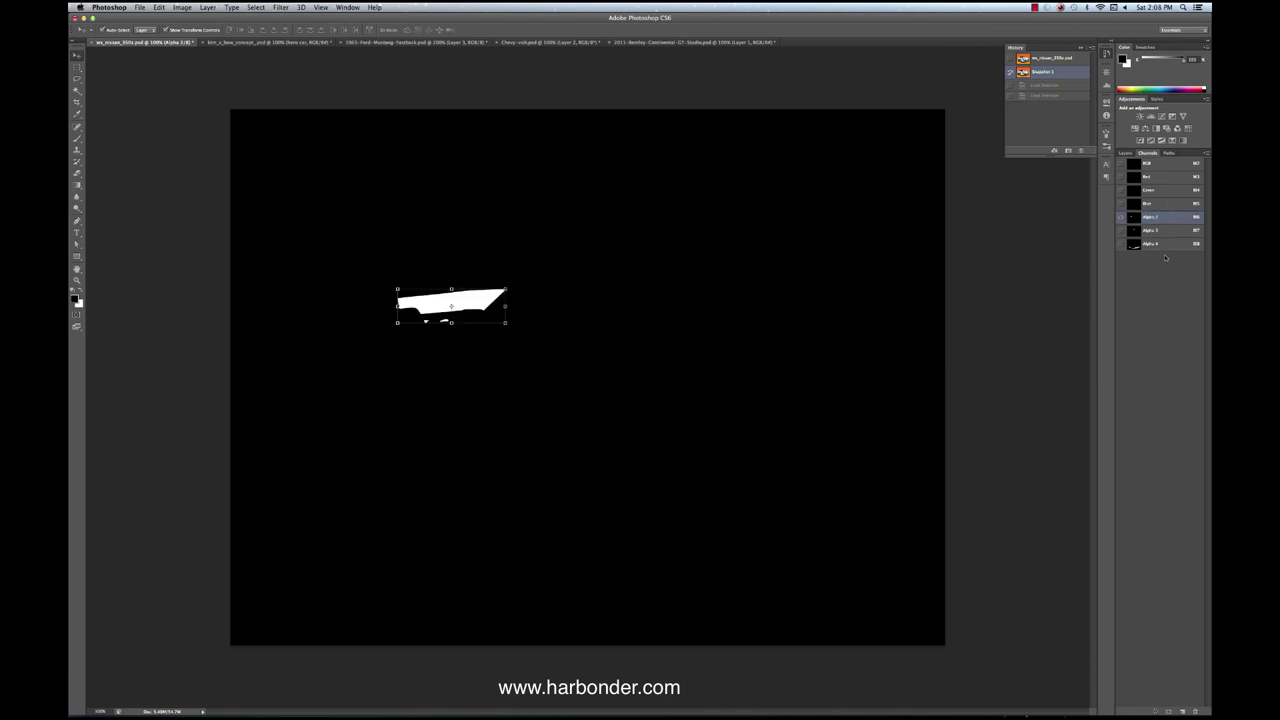
click(1174, 168)
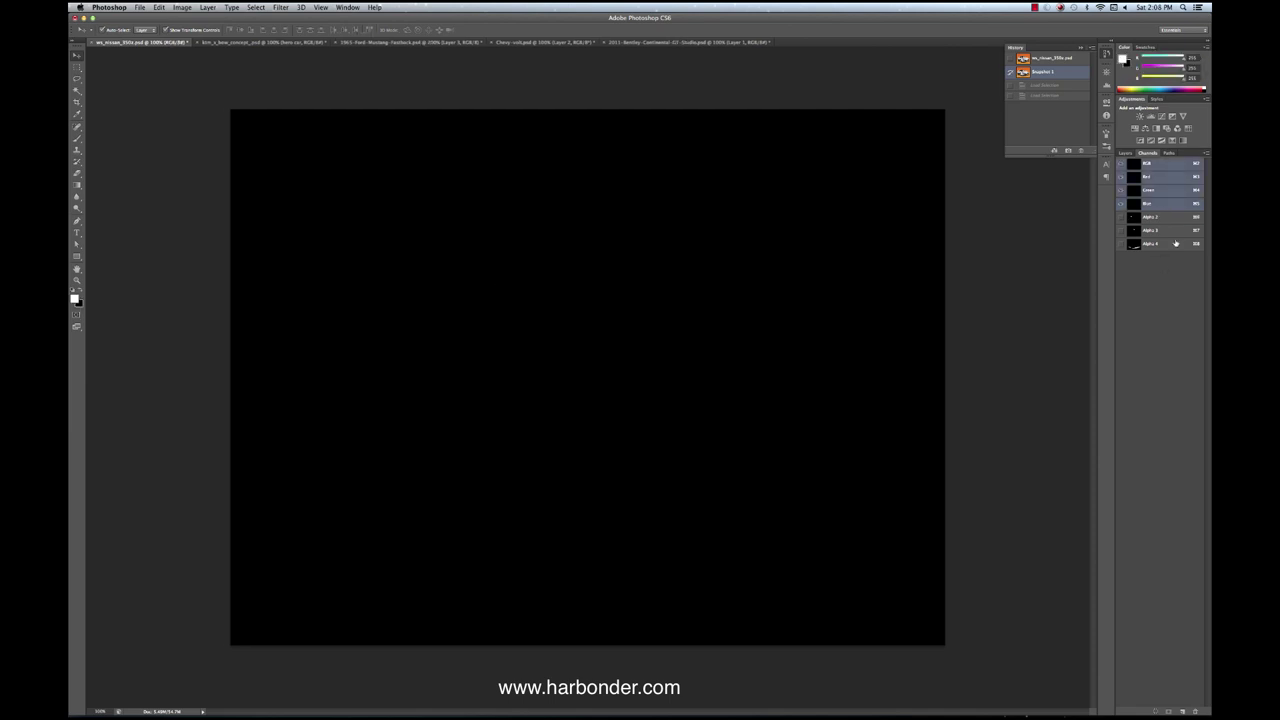
Step: Load the Alpha 2 channel of the Nissan document as a new selection
click(1125, 153)
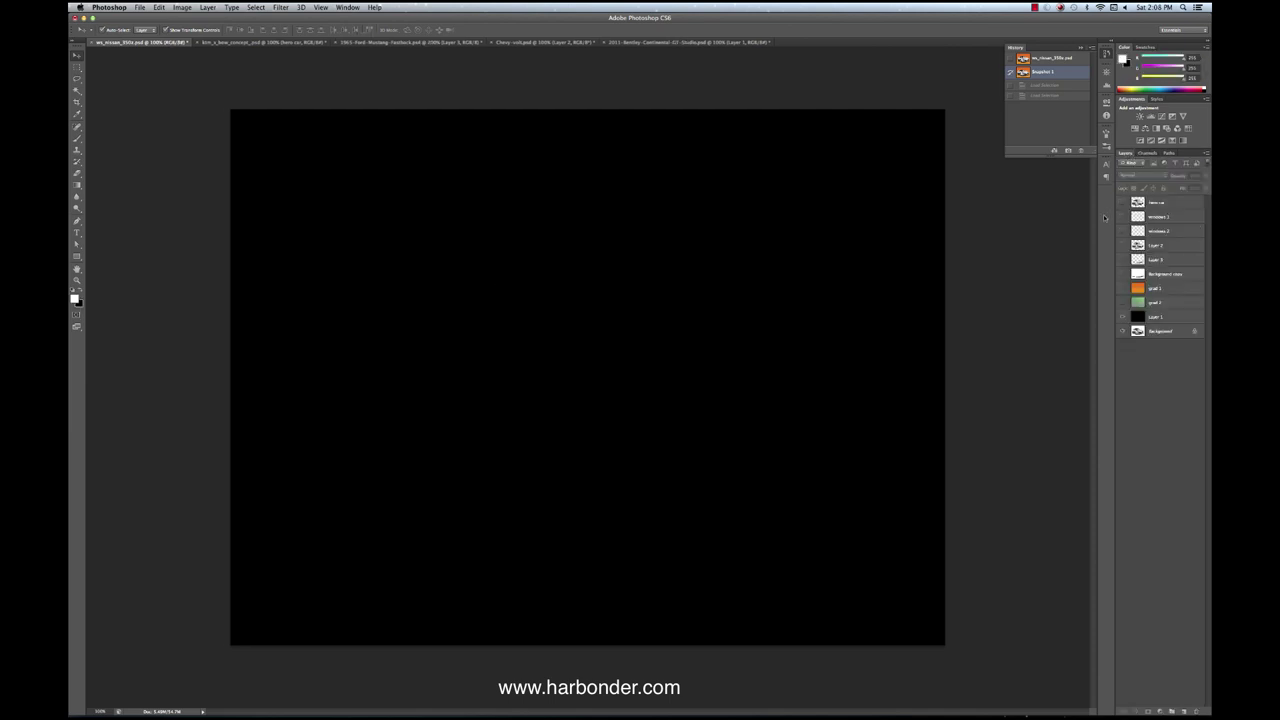
click(268, 6)
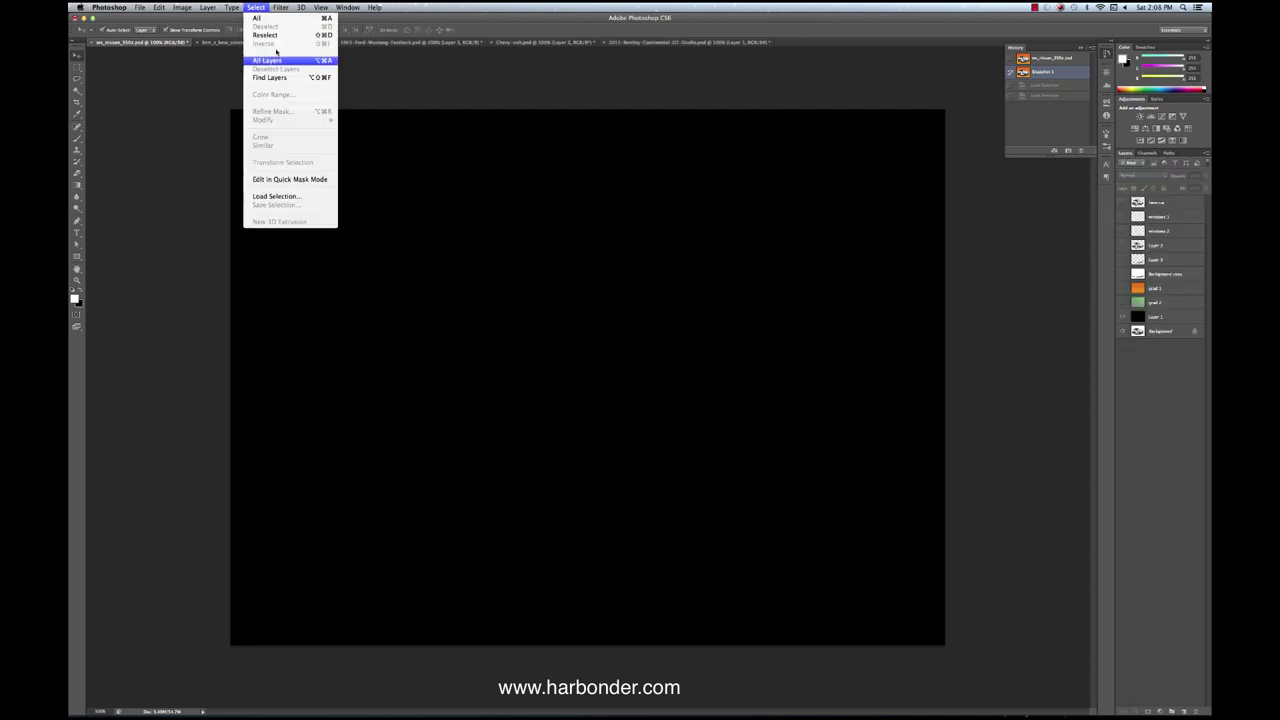
click(290, 196)
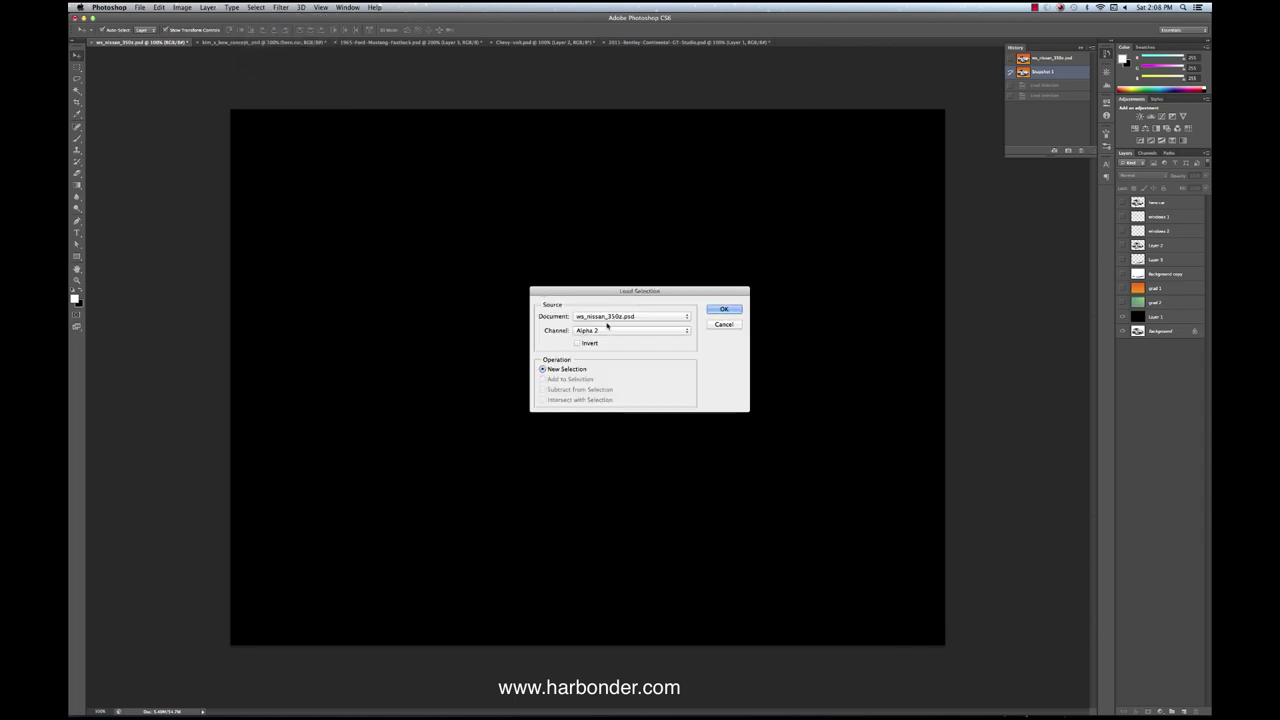
click(723, 309)
Step: Load the Alpha 3 channel, adding it to the current Alpha 2 window selection
click(268, 6)
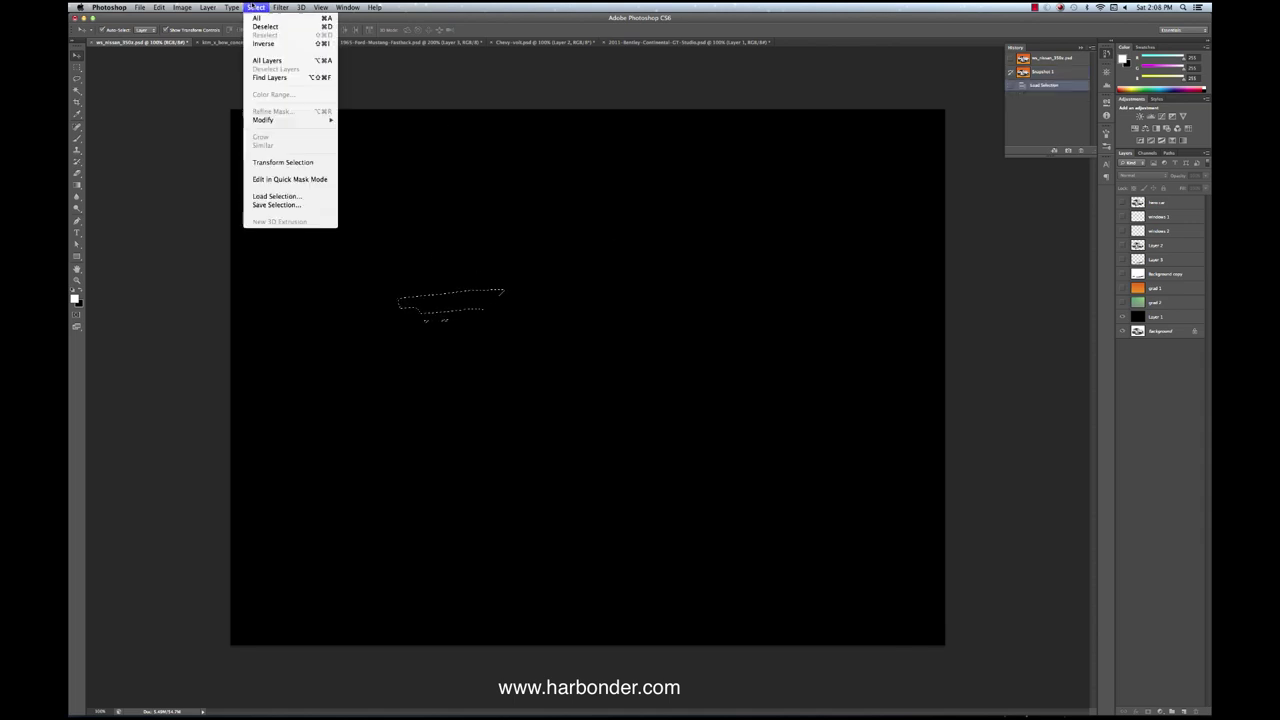
click(289, 197)
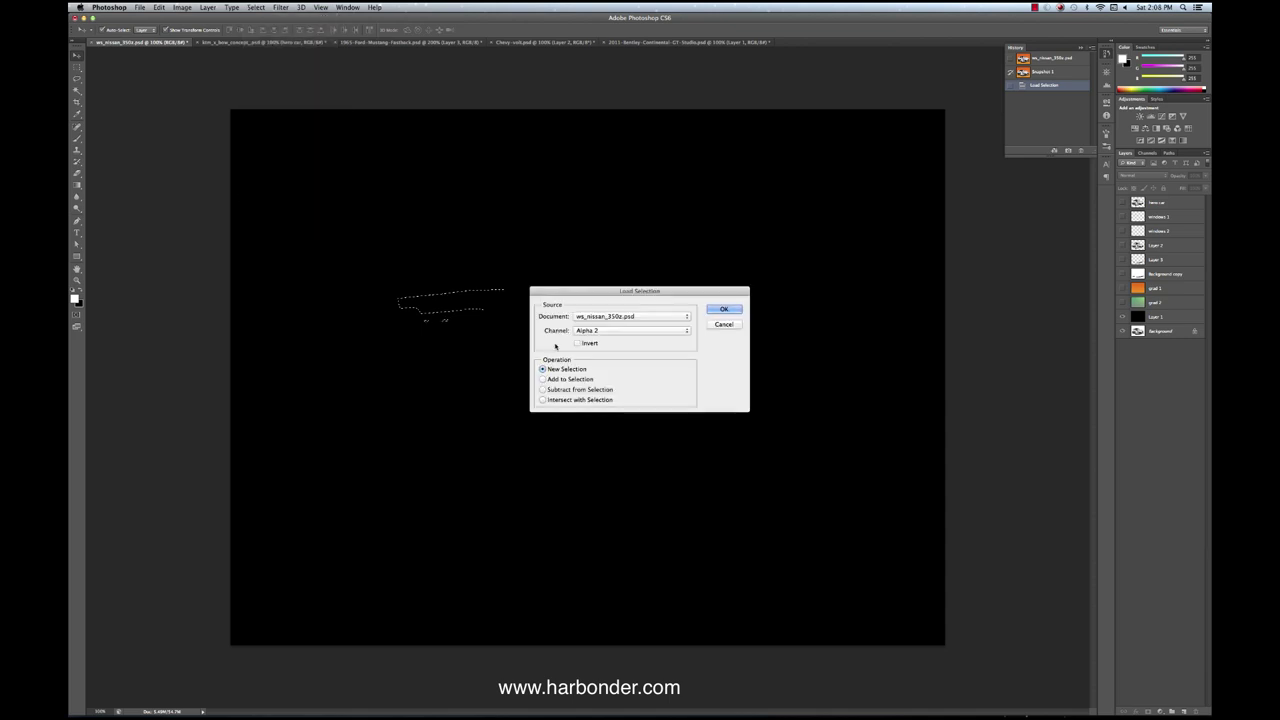
click(543, 379)
click(620, 330)
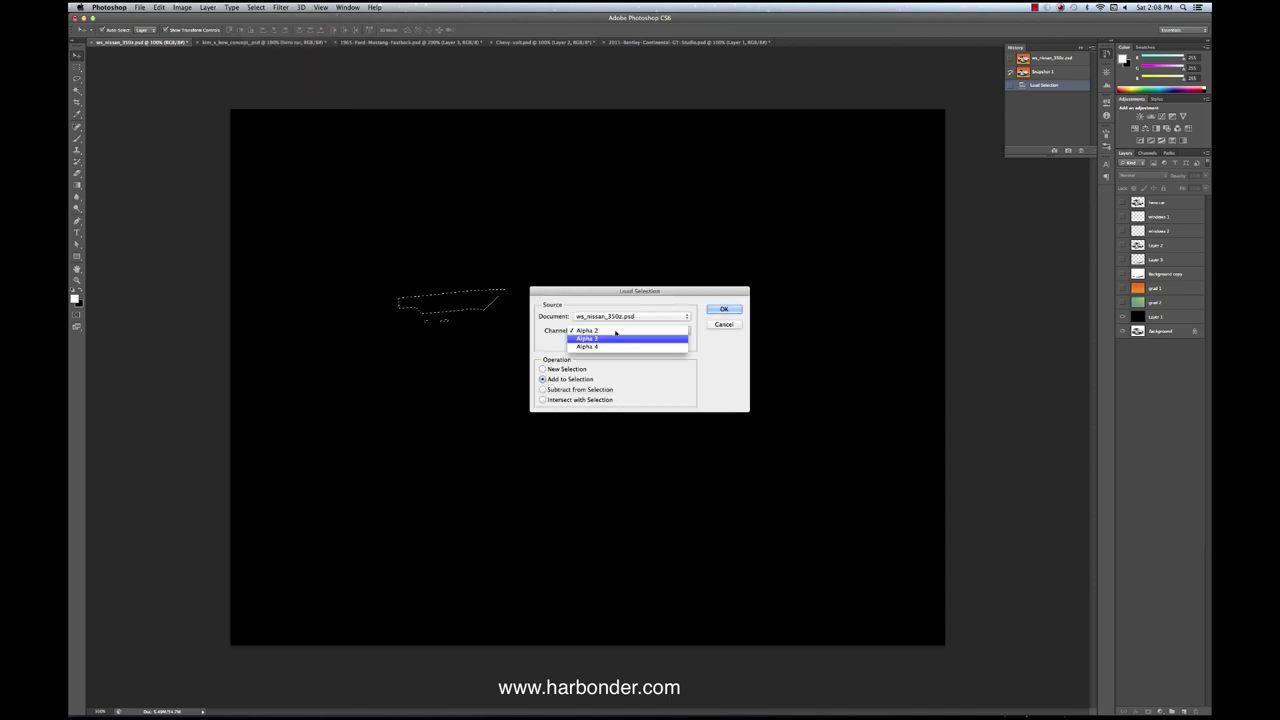
click(620, 341)
click(723, 309)
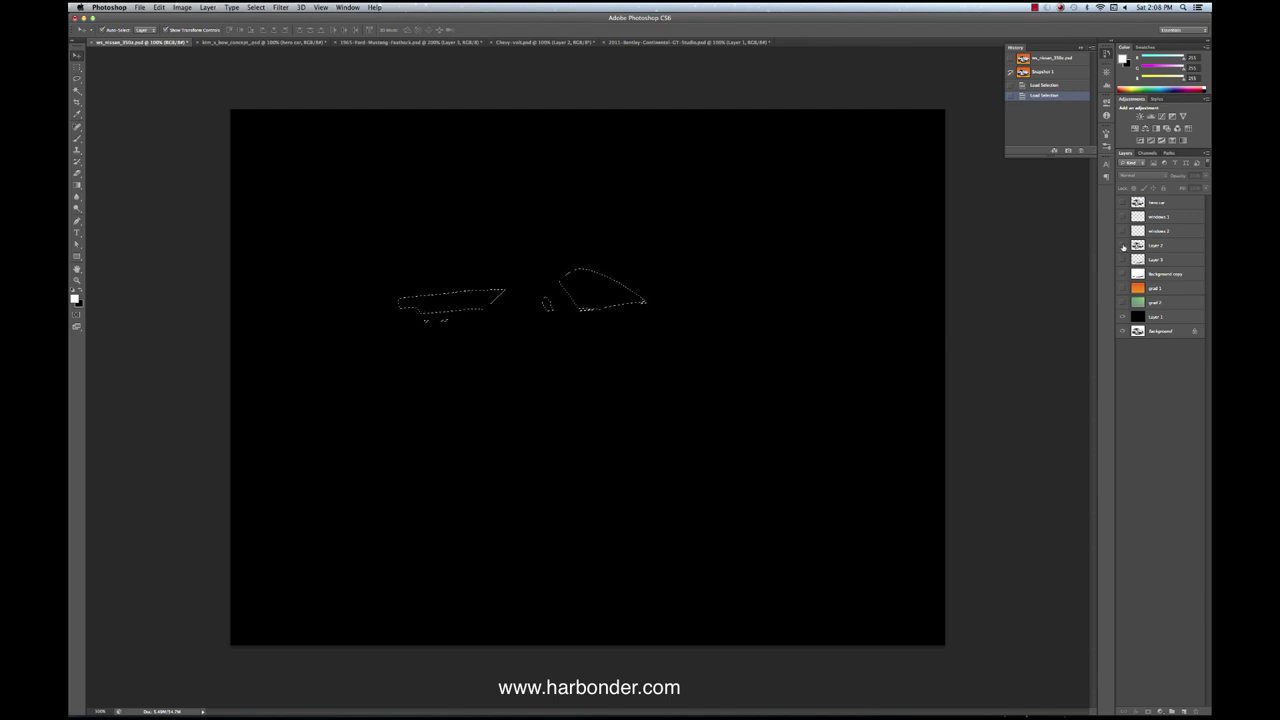
Step: Inspect the window selection against the opaque car on Layer 2, and display the hero car layer with its cut-out windows instead
click(1123, 246)
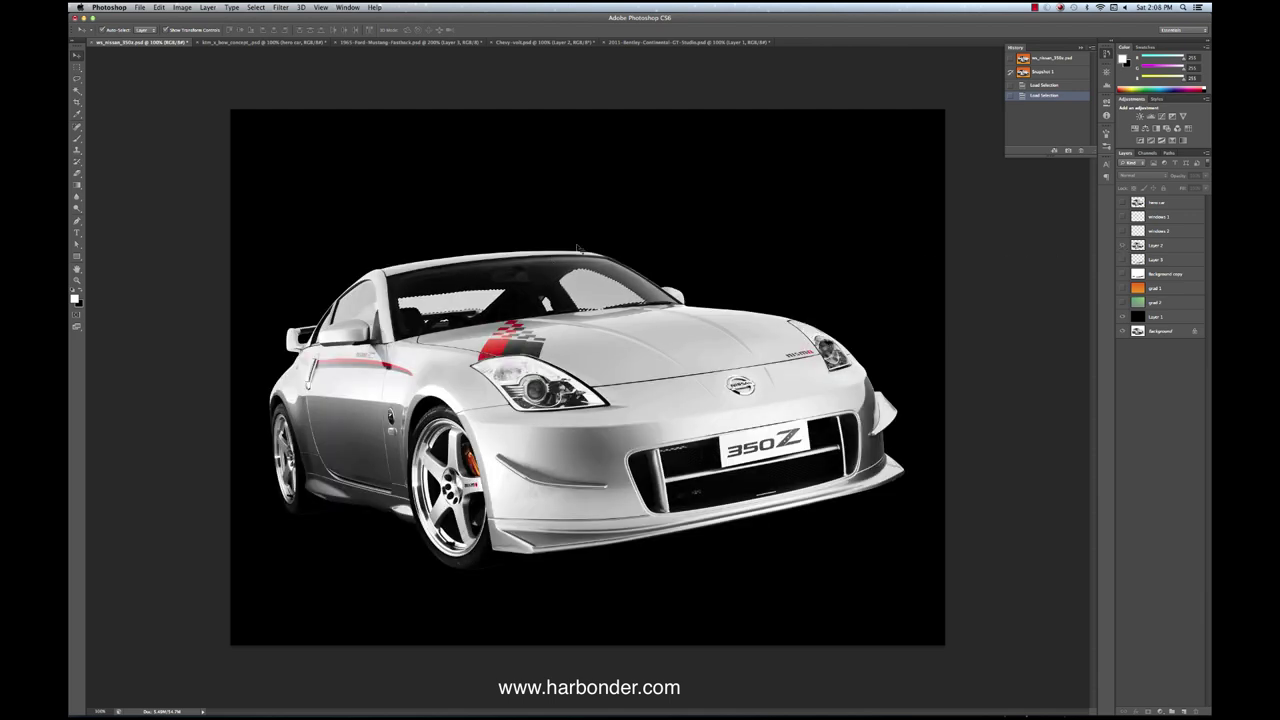
scroll(535, 294, up, 2)
scroll(535, 294, up, 3)
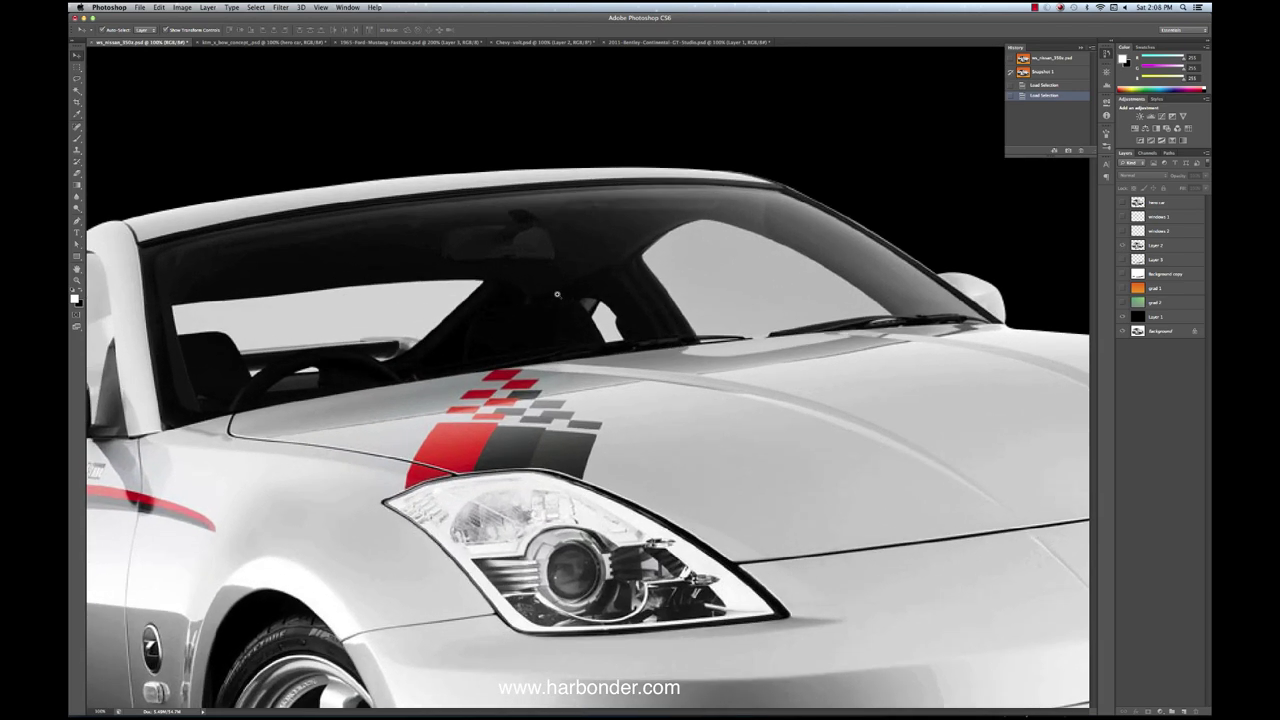
scroll(545, 311, left, 2)
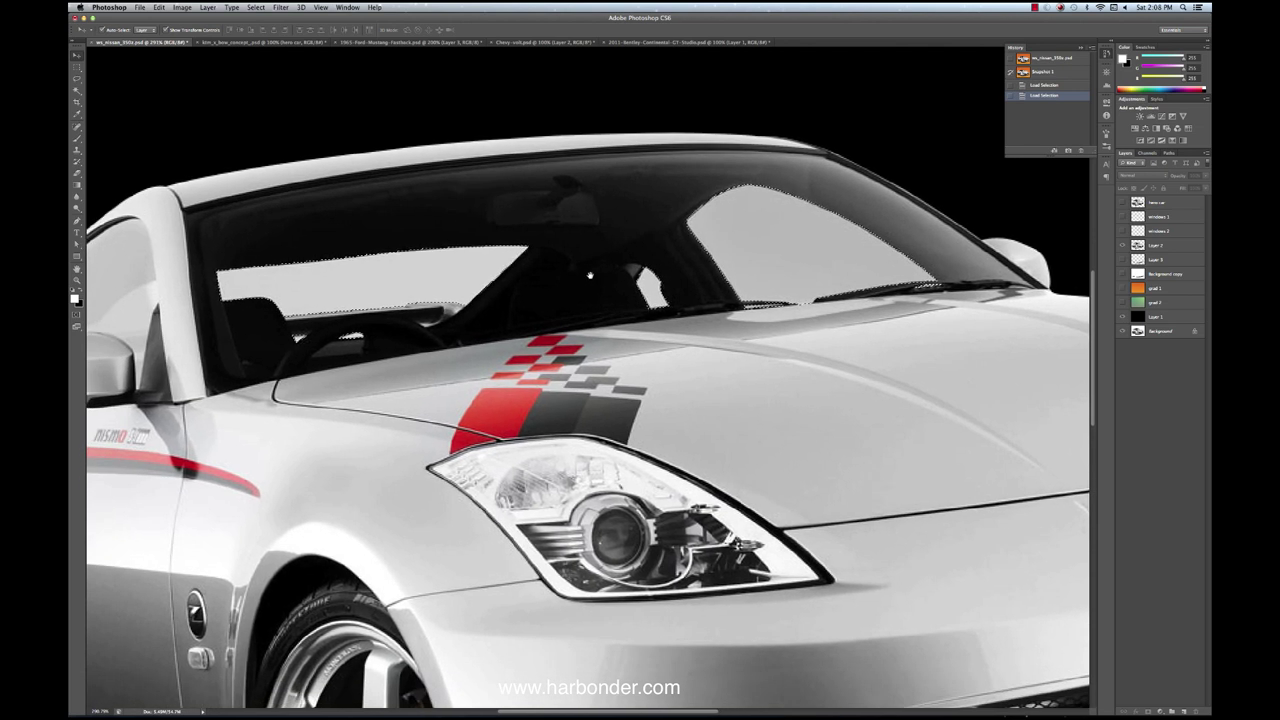
click(1162, 244)
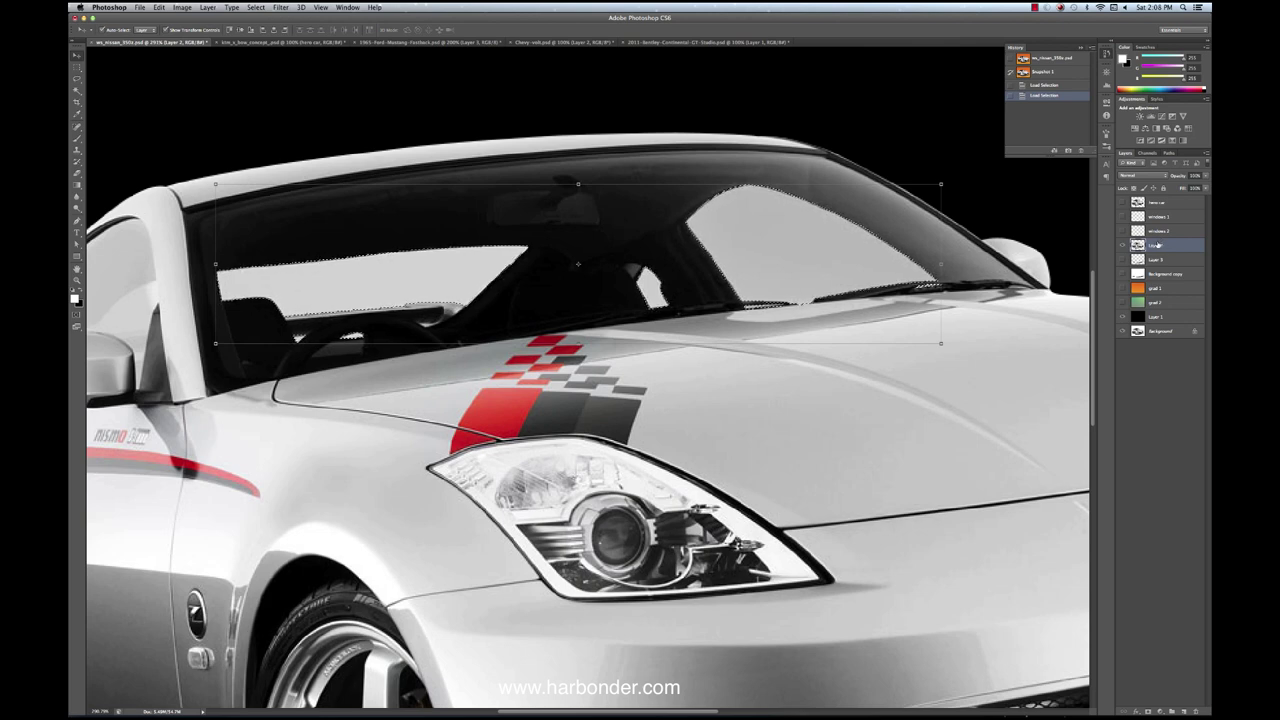
alt+click(1123, 245)
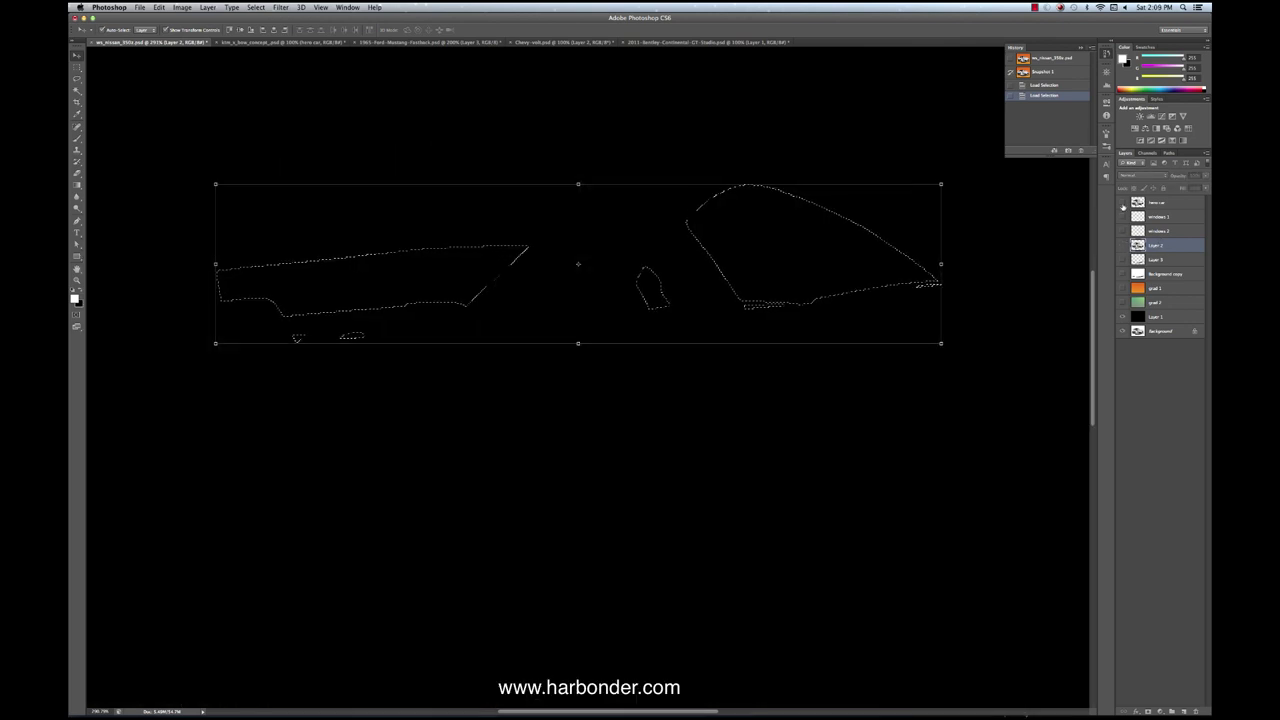
click(1123, 204)
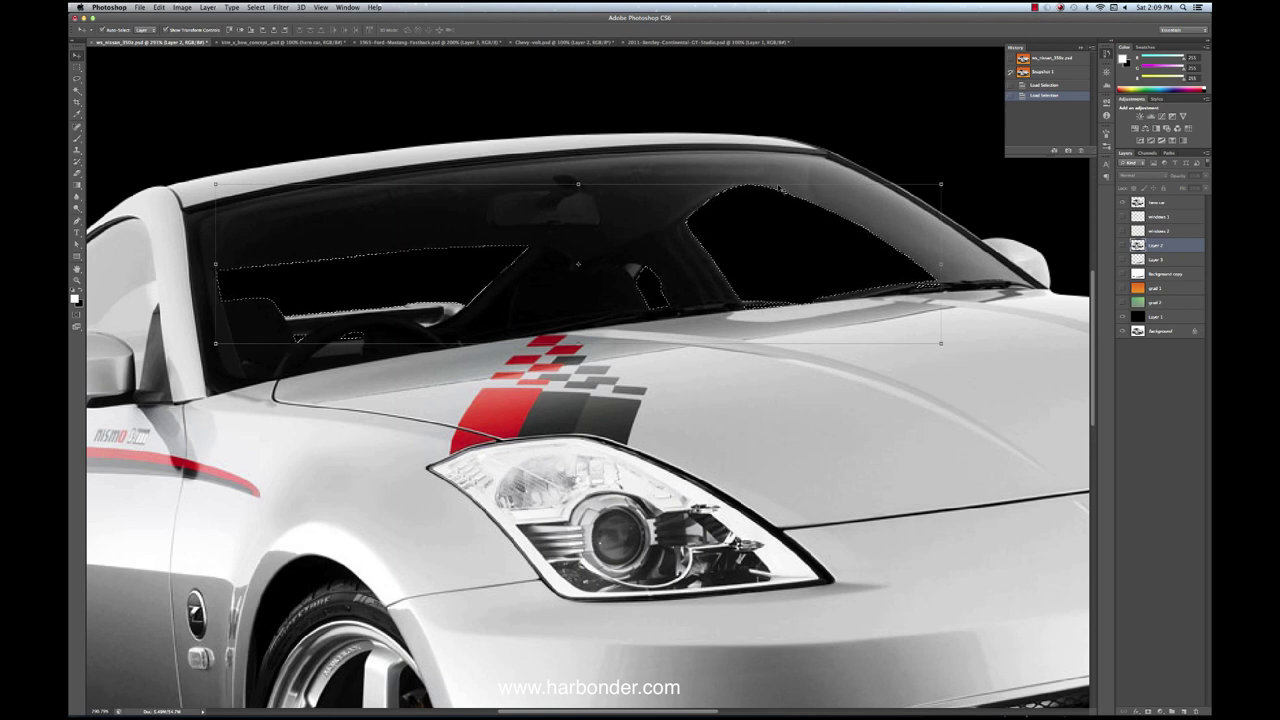
Step: Expand the window selection by 1 pixel and add a new layer directly beneath the hero car layer
click(250, 7)
mouse_move(300, 119)
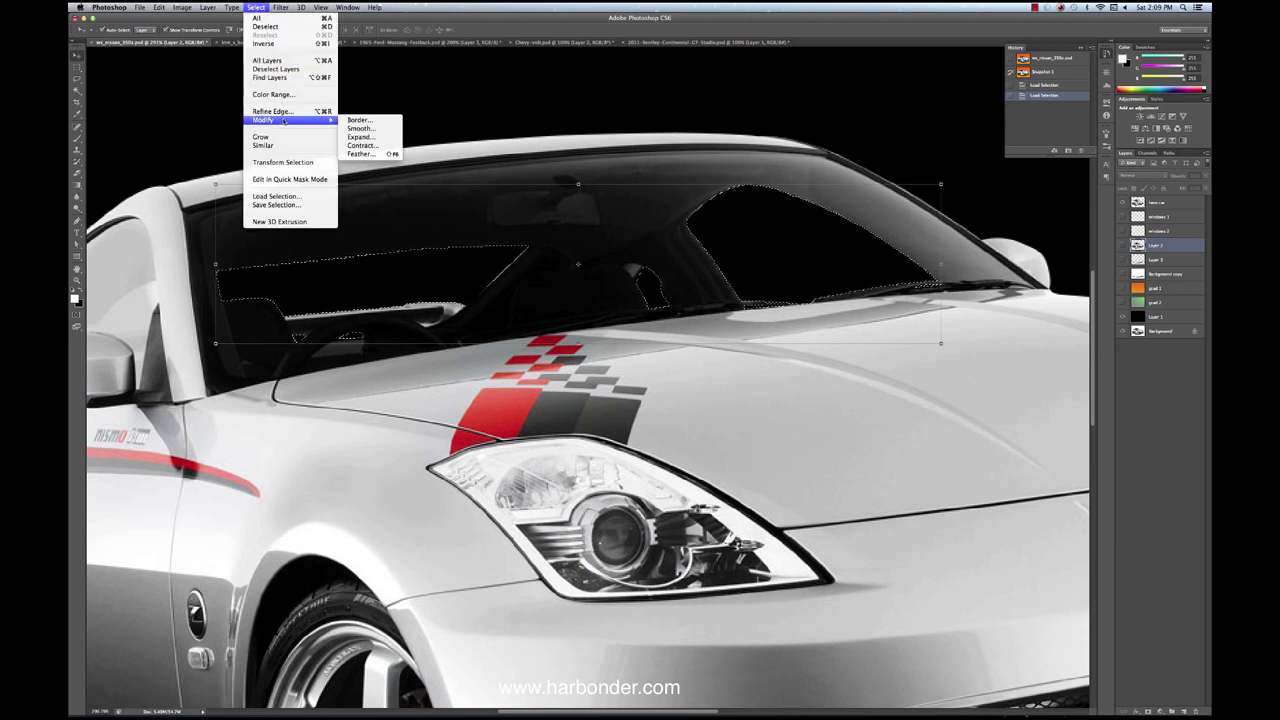
click(360, 137)
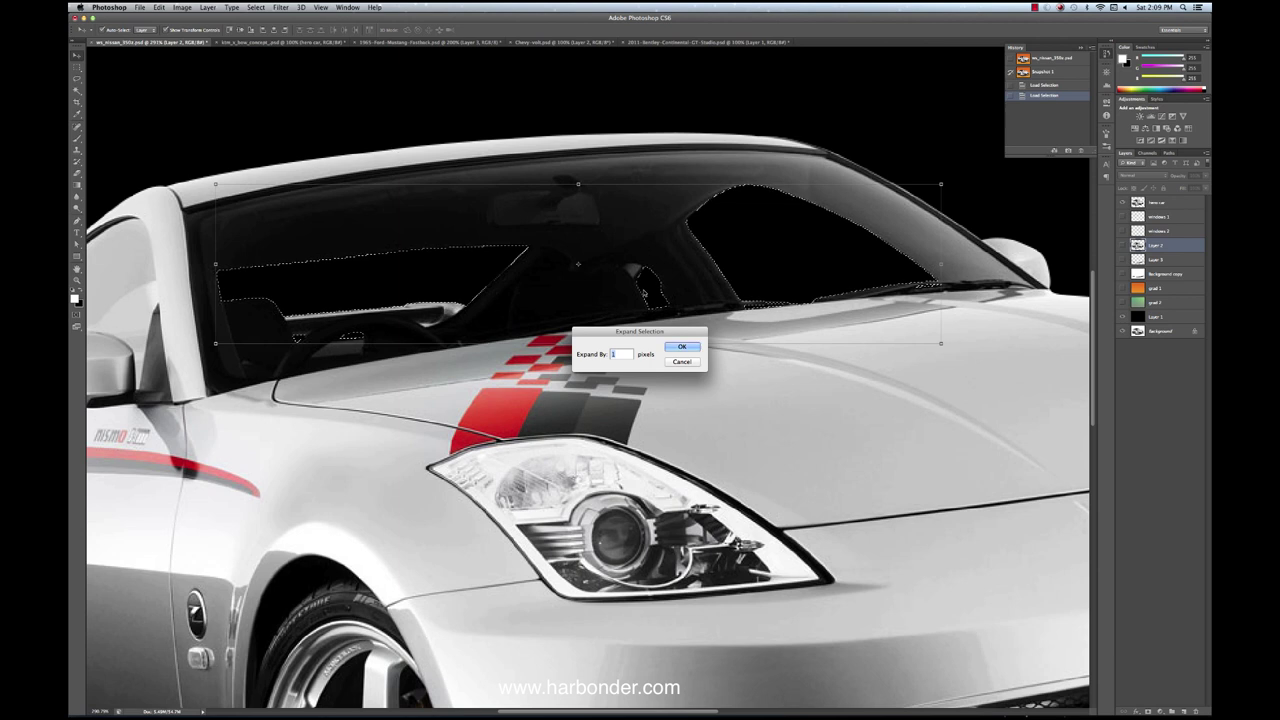
click(682, 348)
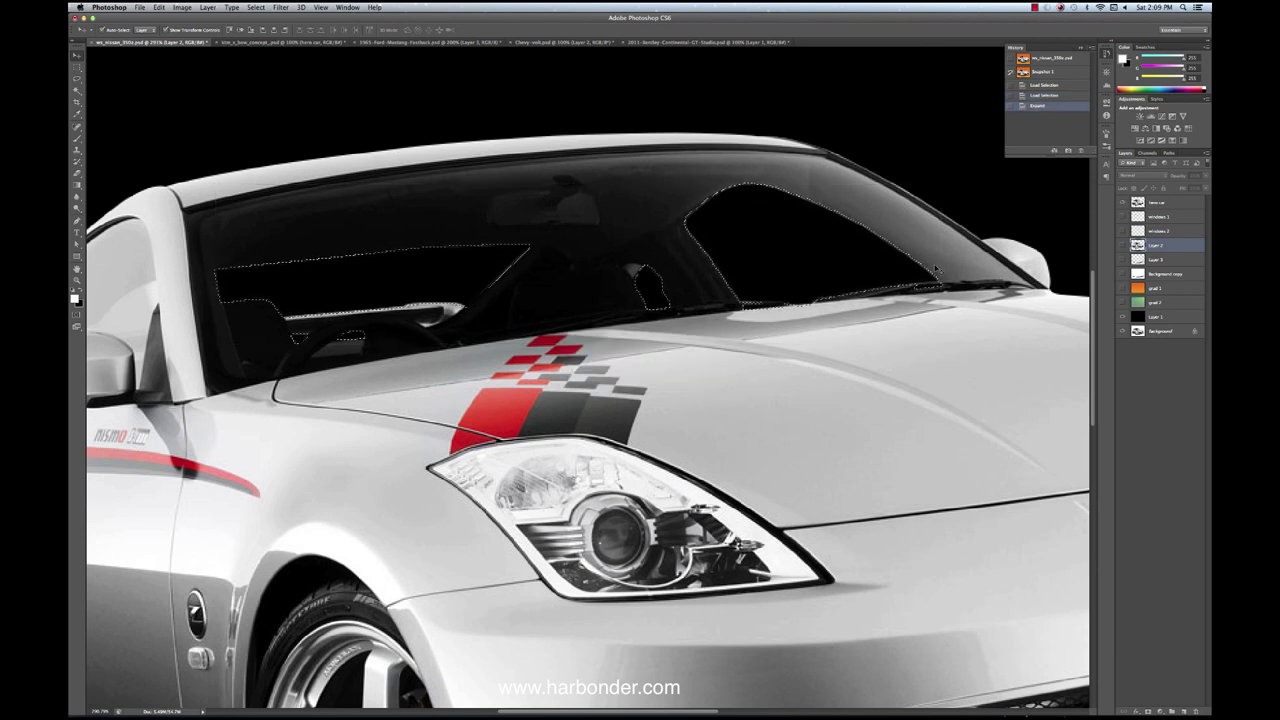
click(1168, 217)
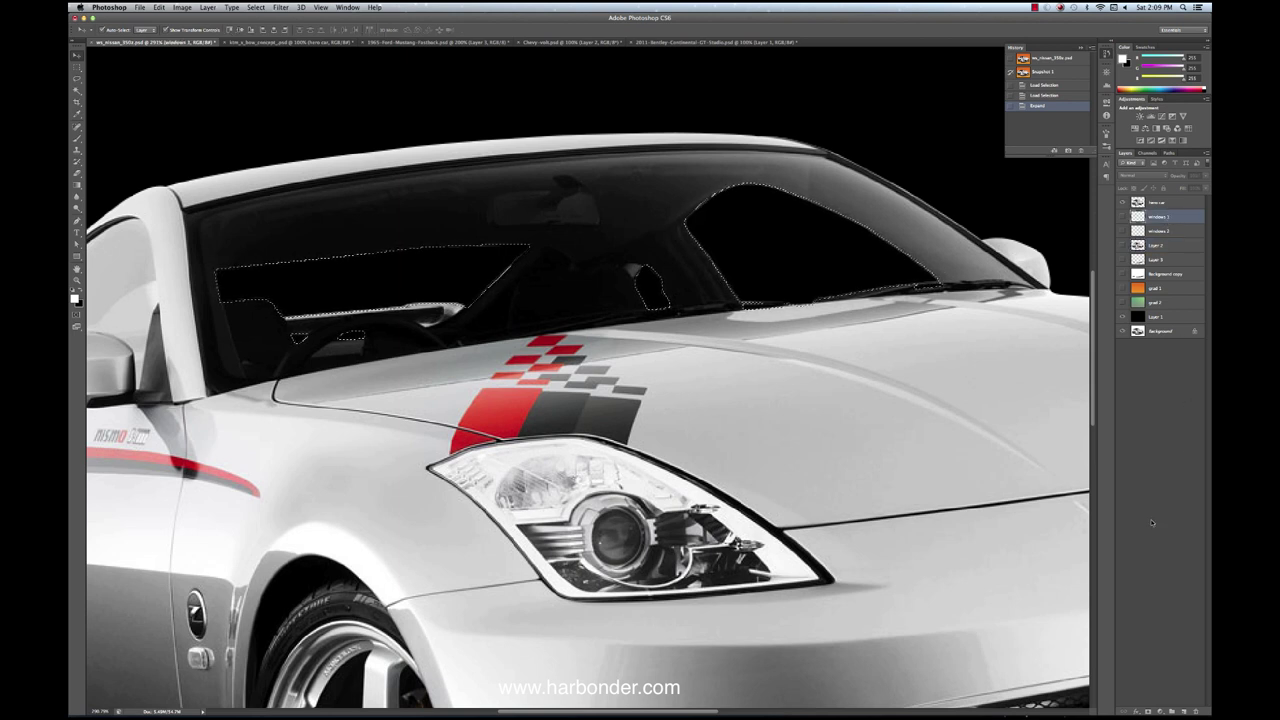
click(1185, 711)
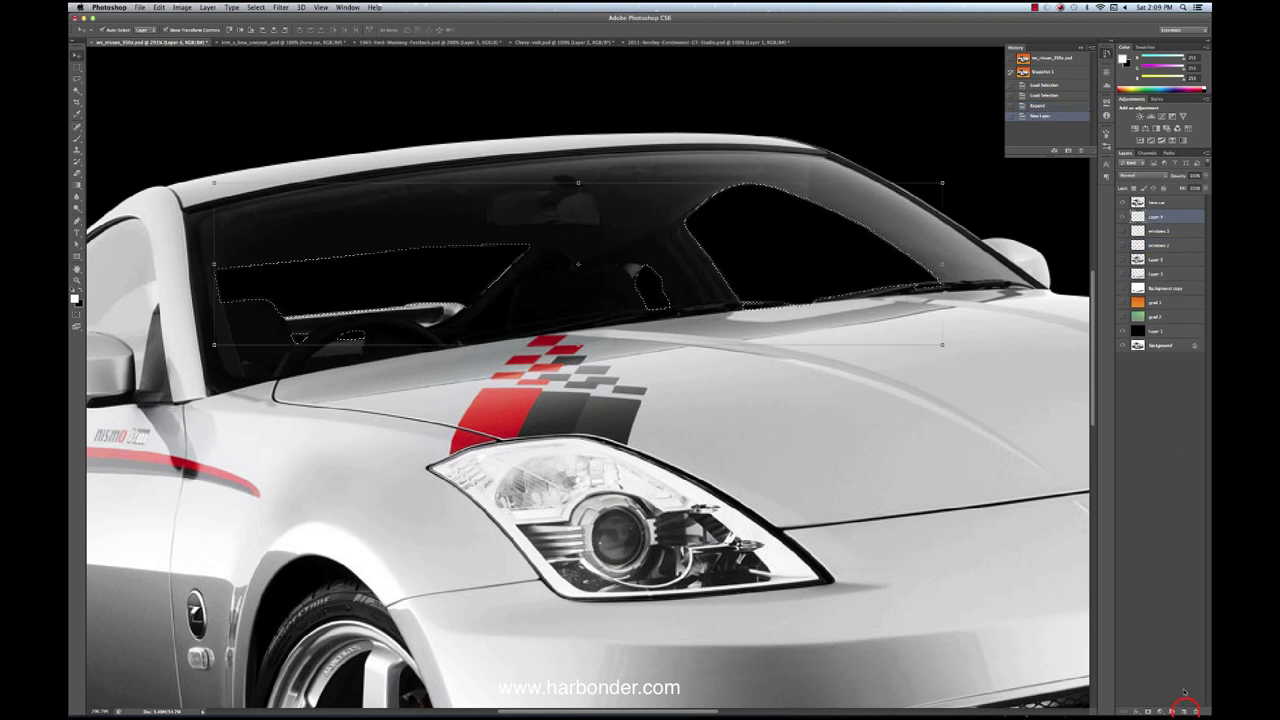
Step: Over only the black Layer 1, fill the window selection with a horizontal light-gray gradient on the new layer, and deselect
click(1124, 331)
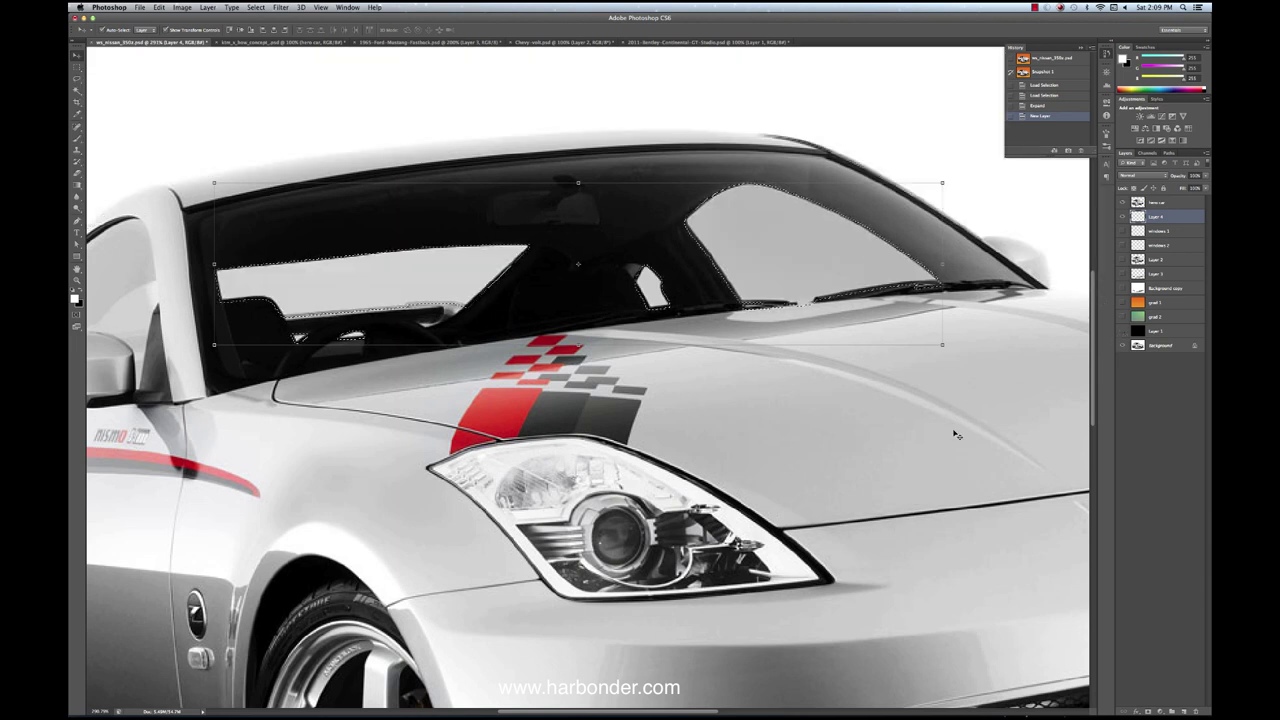
click(77, 257)
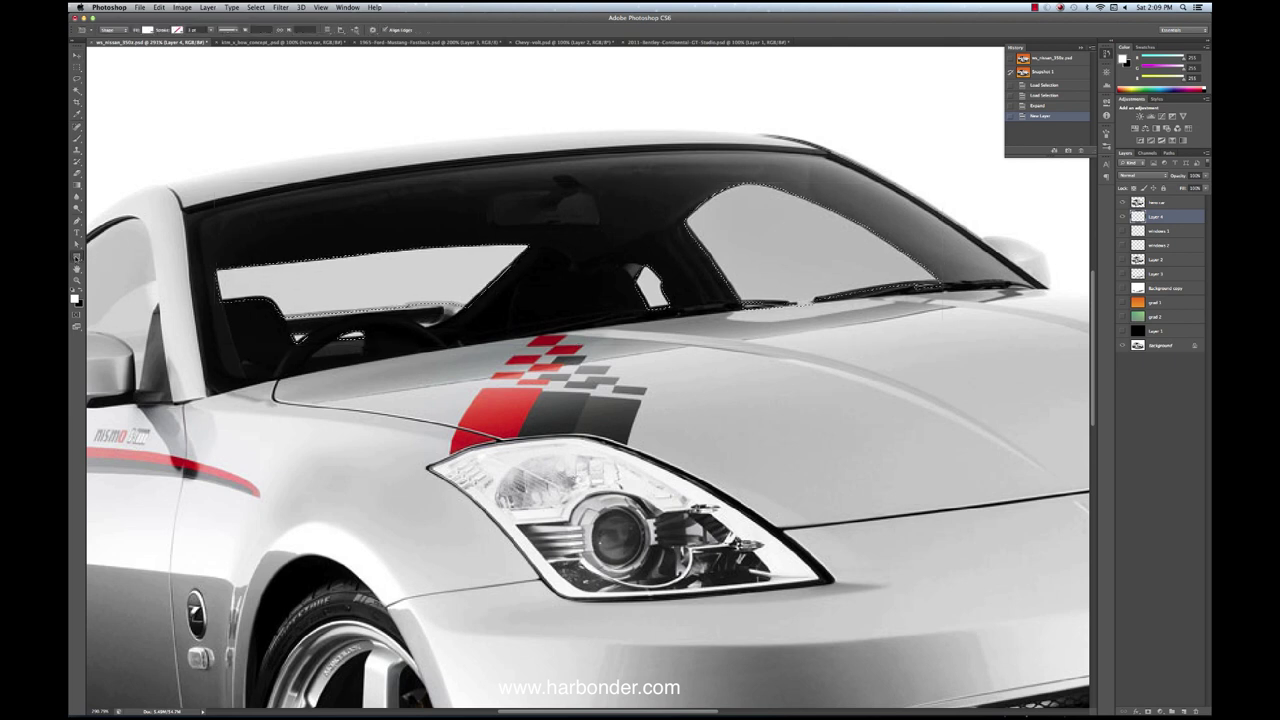
click(77, 185)
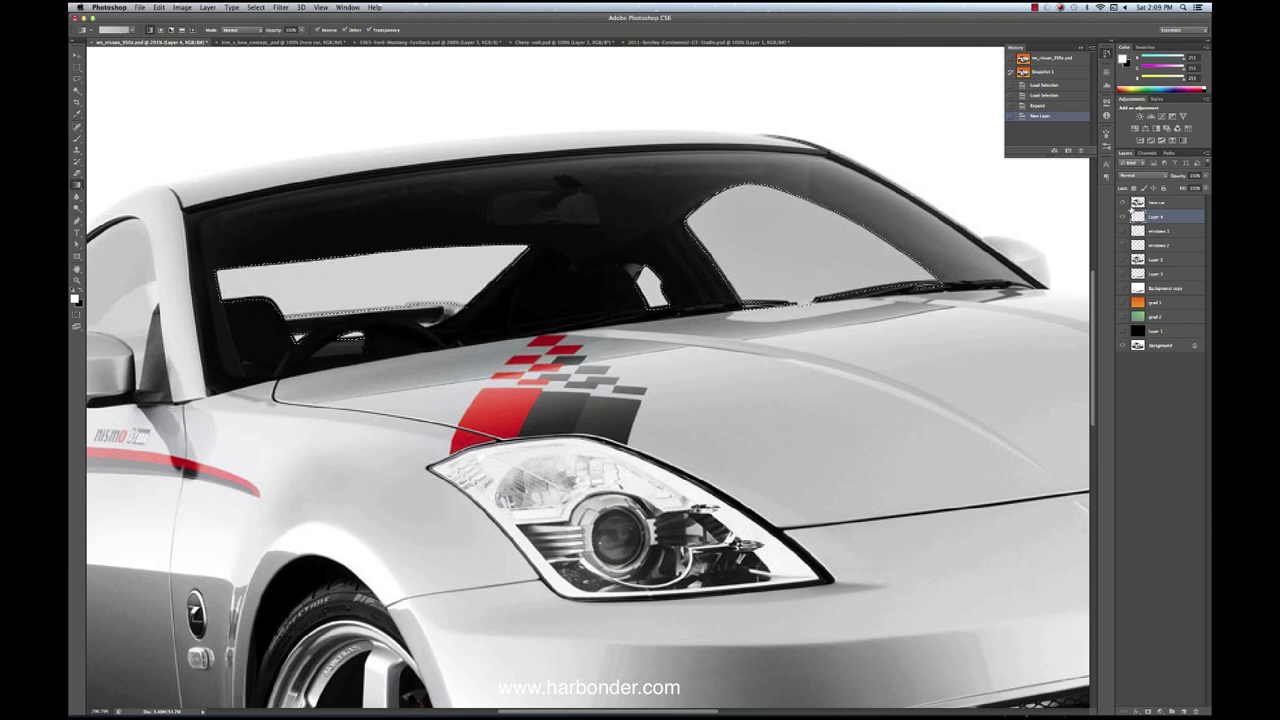
click(1122, 202)
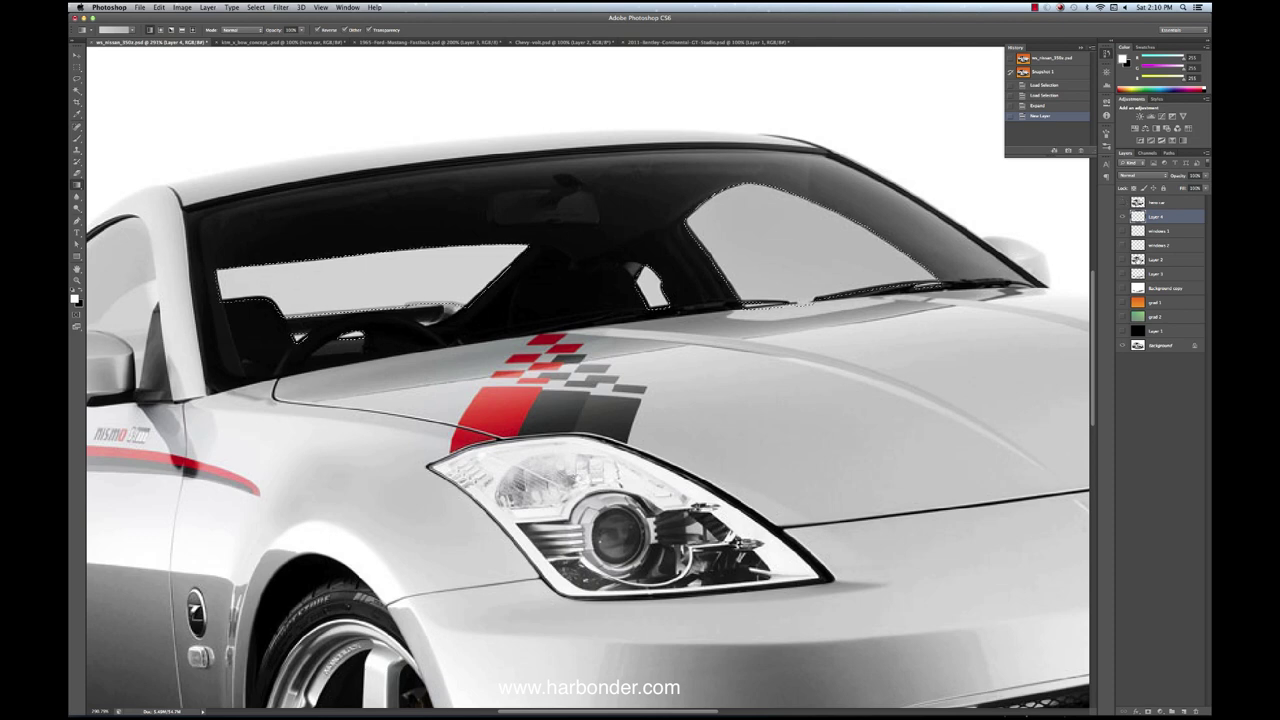
click(1125, 345)
click(1122, 331)
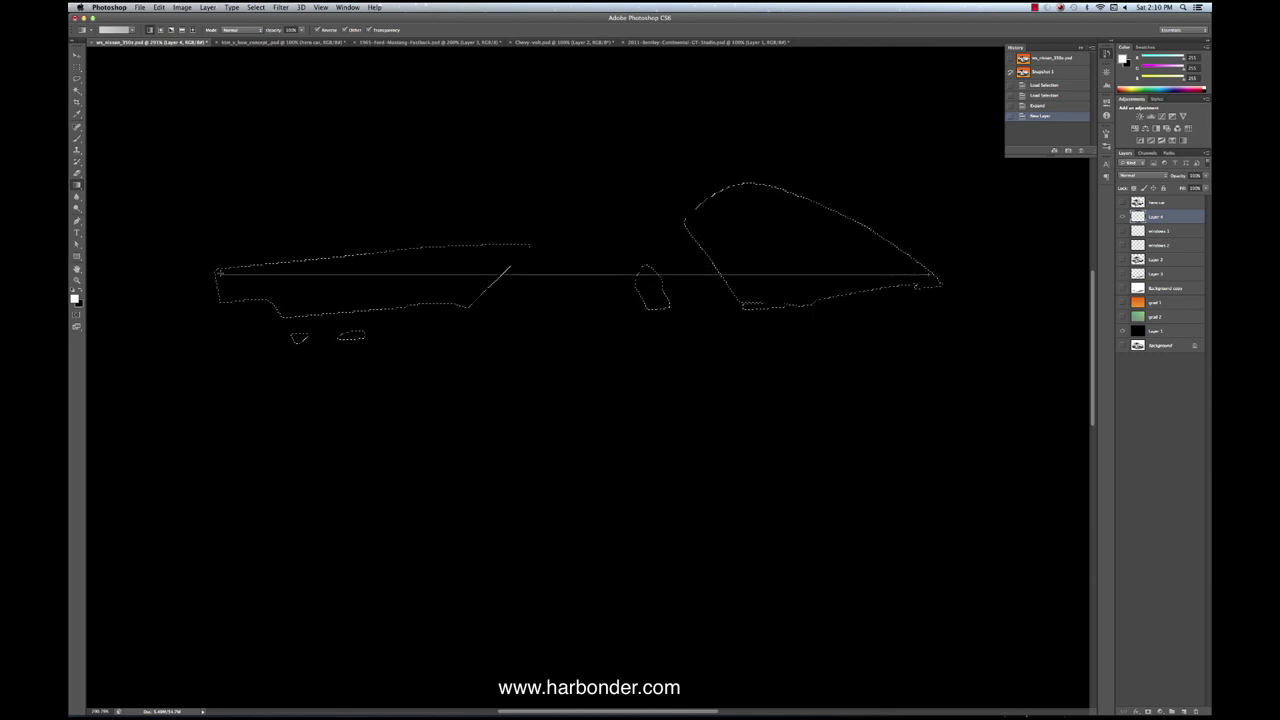
drag(938, 276, 938, 276)
key(ctrl+d)
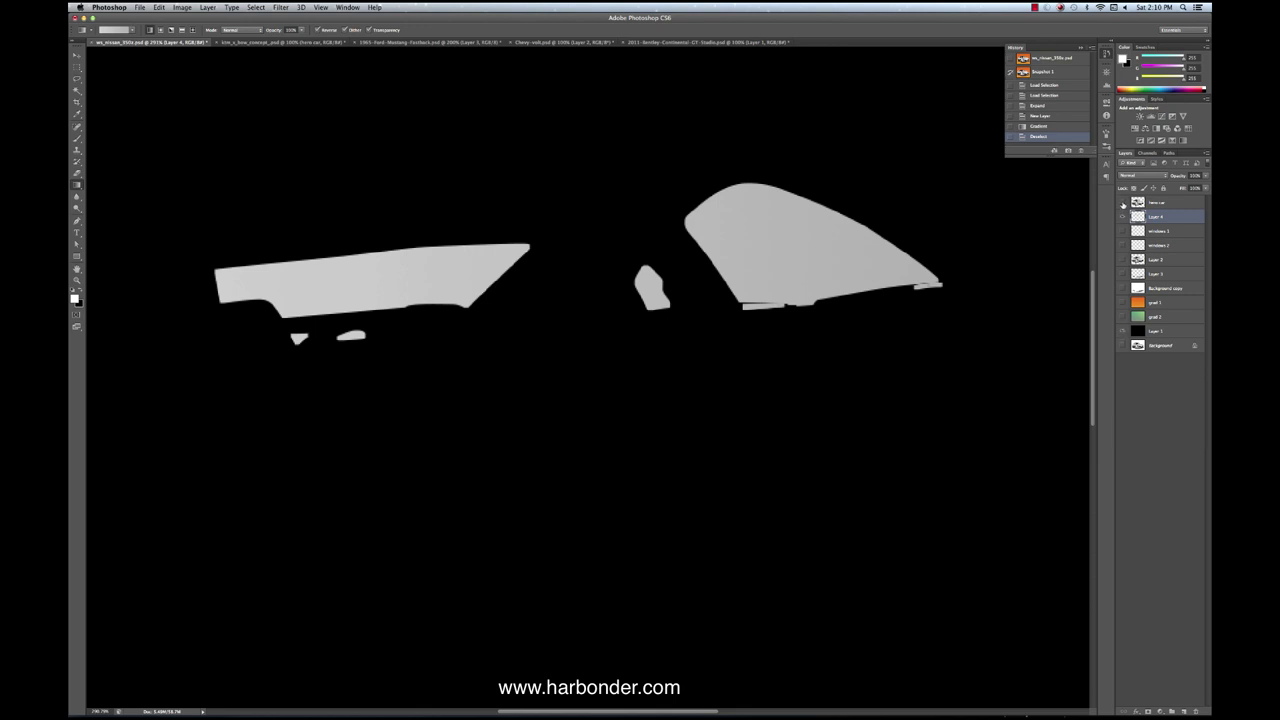
Step: Show the hero car and the orange grad 1 backdrop, and reduce the window layer's opacity to about 60%
click(1123, 202)
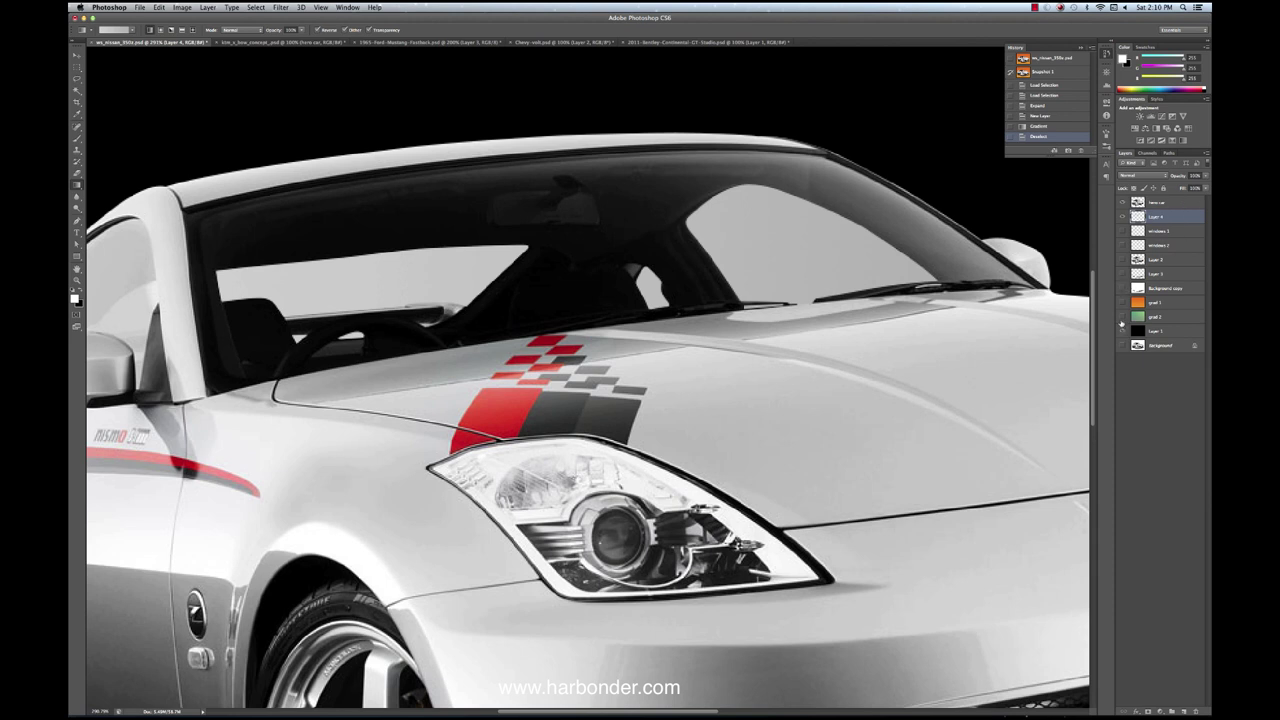
click(1122, 302)
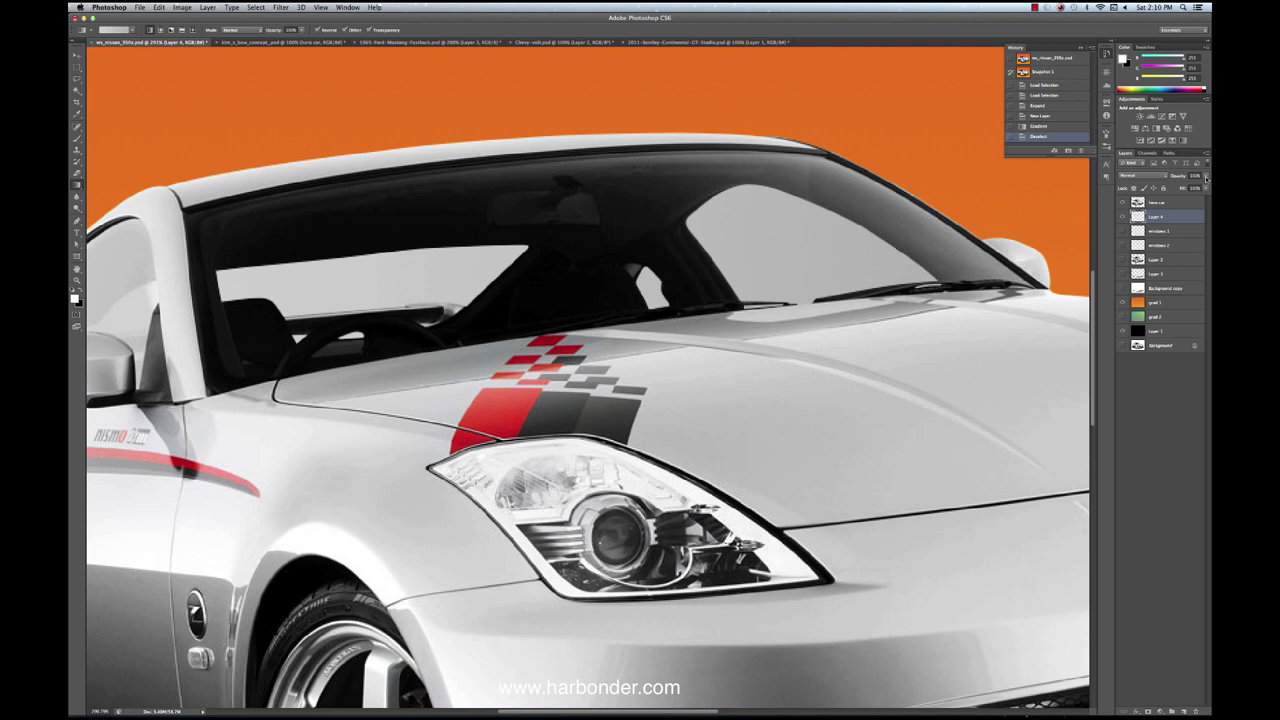
click(1206, 177)
drag(1206, 187, 1190, 186)
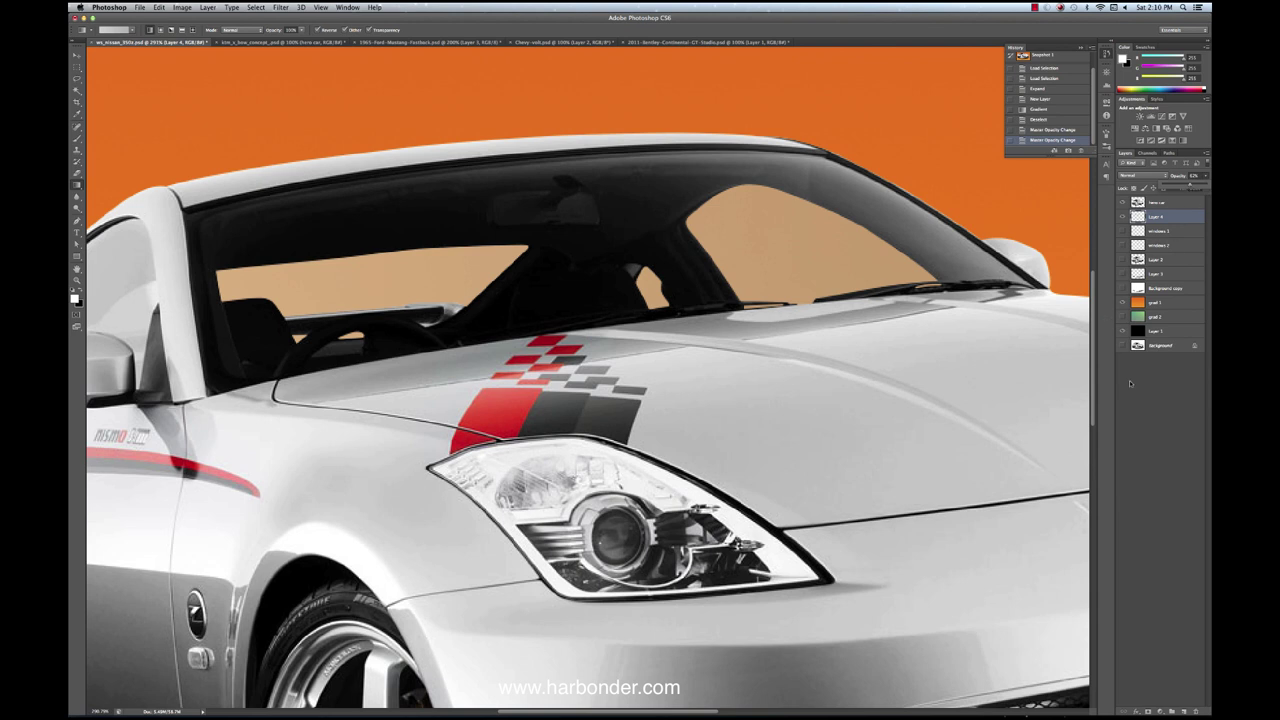
Step: Show the Layer 3 shadow and merge it with the hero car and the Layer 4 windows into one layer
click(76, 48)
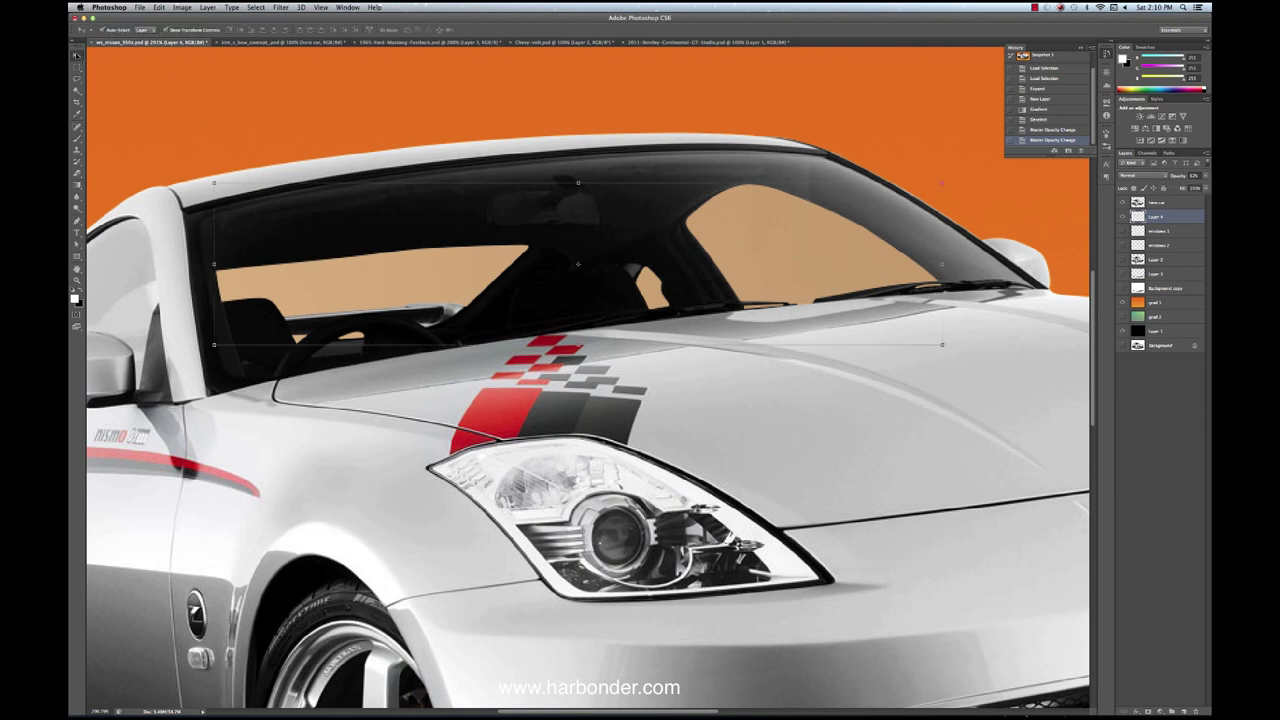
key(super+1)
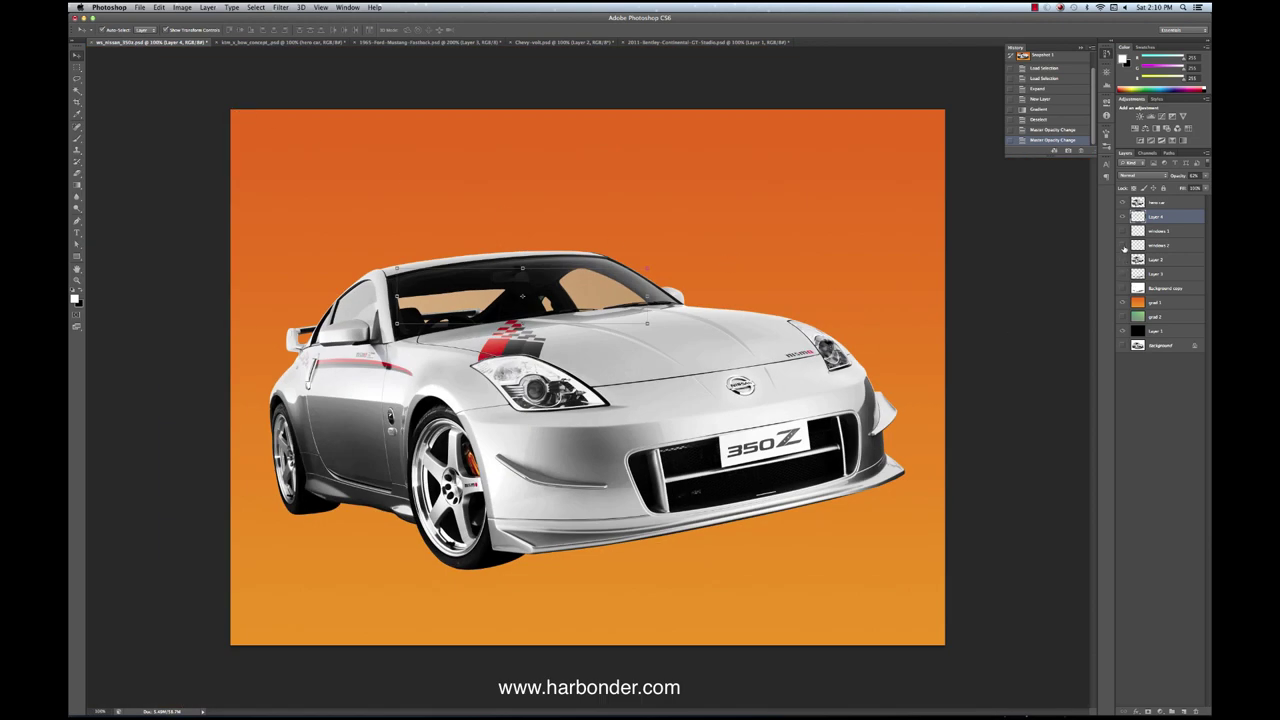
click(1122, 274)
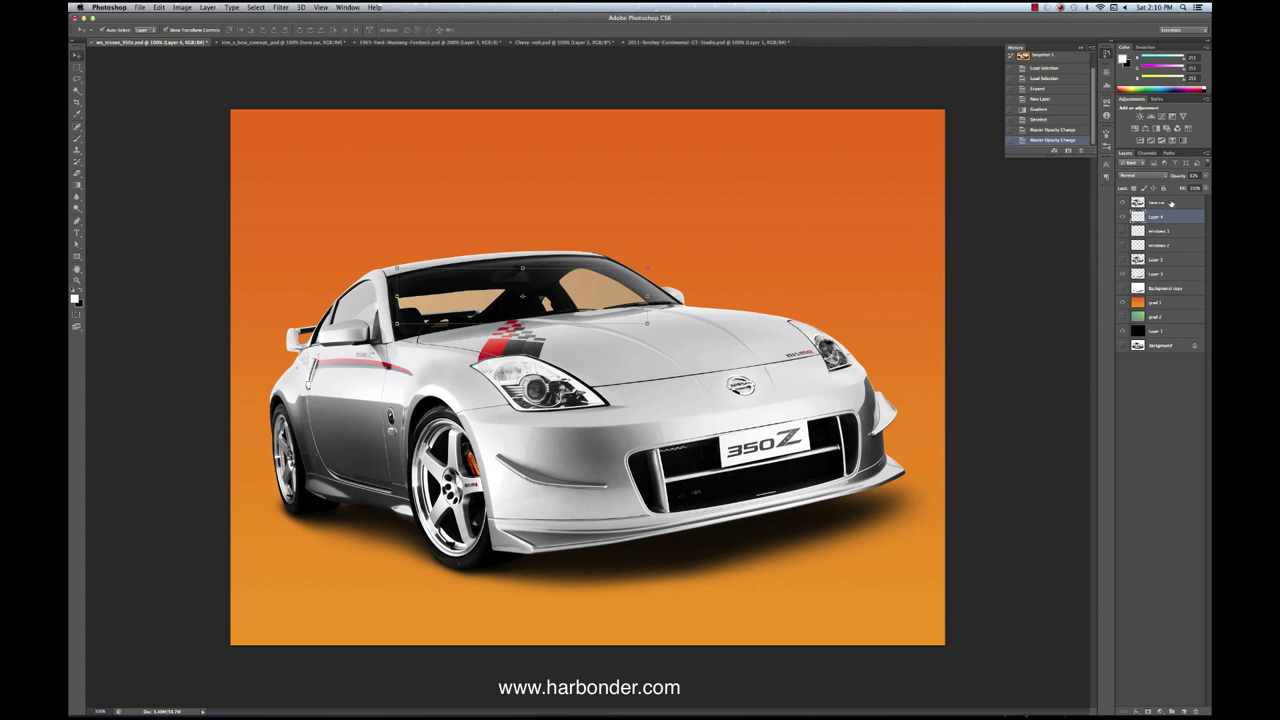
shift+click(1172, 203)
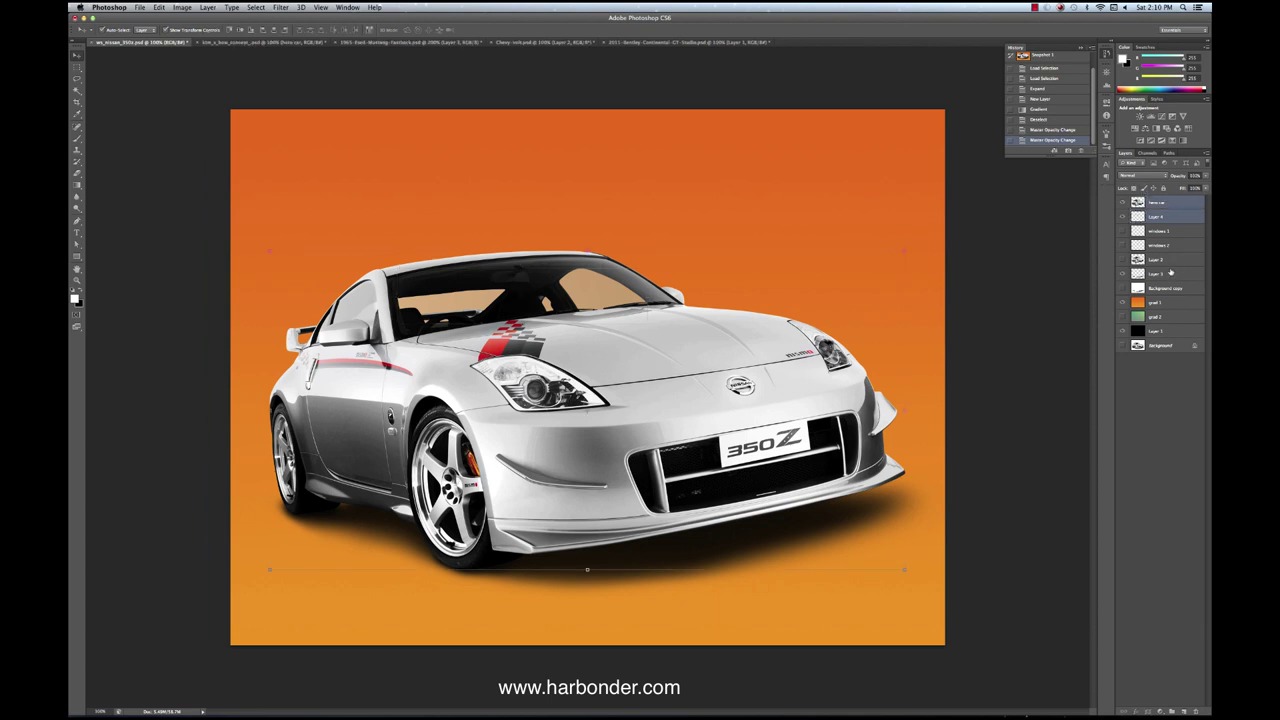
super+click(1171, 272)
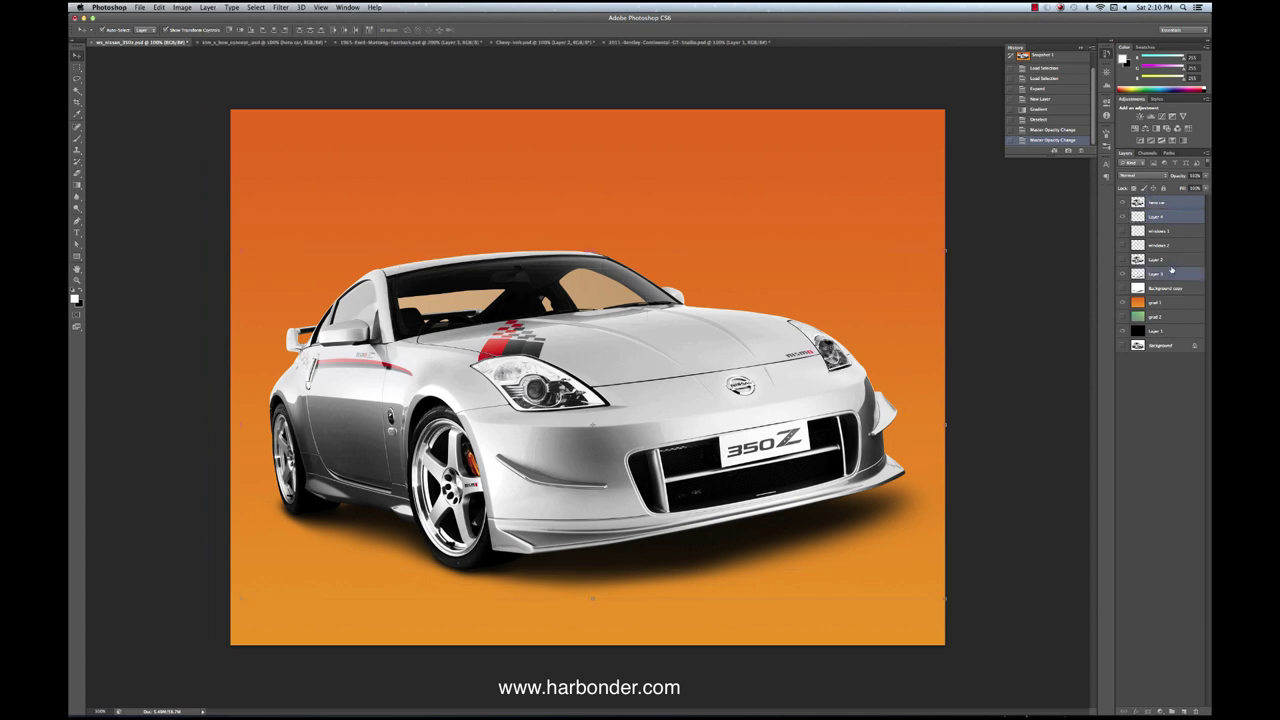
click(1207, 153)
click(1160, 336)
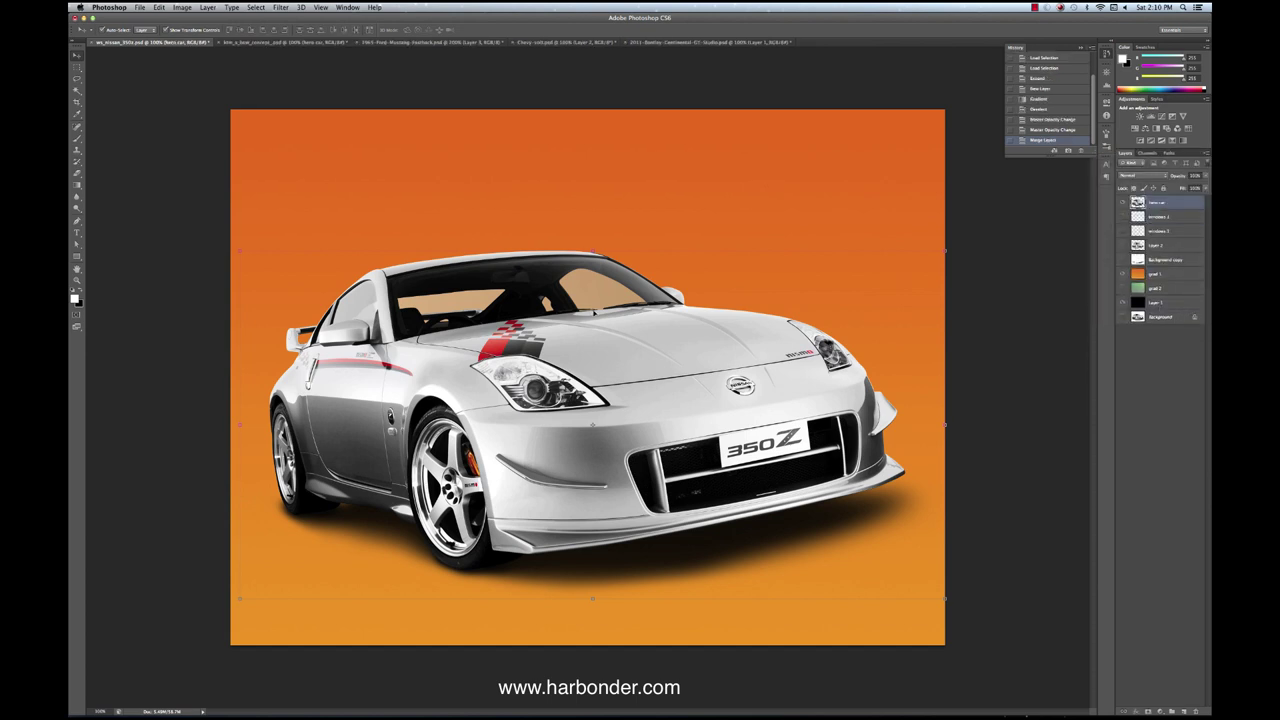
Step: Move the merged car up and to the right, and replace the orange grad 1 backdrop with the green grad 2
drag(365, 398, 449, 276)
drag(1008, 295, 955, 327)
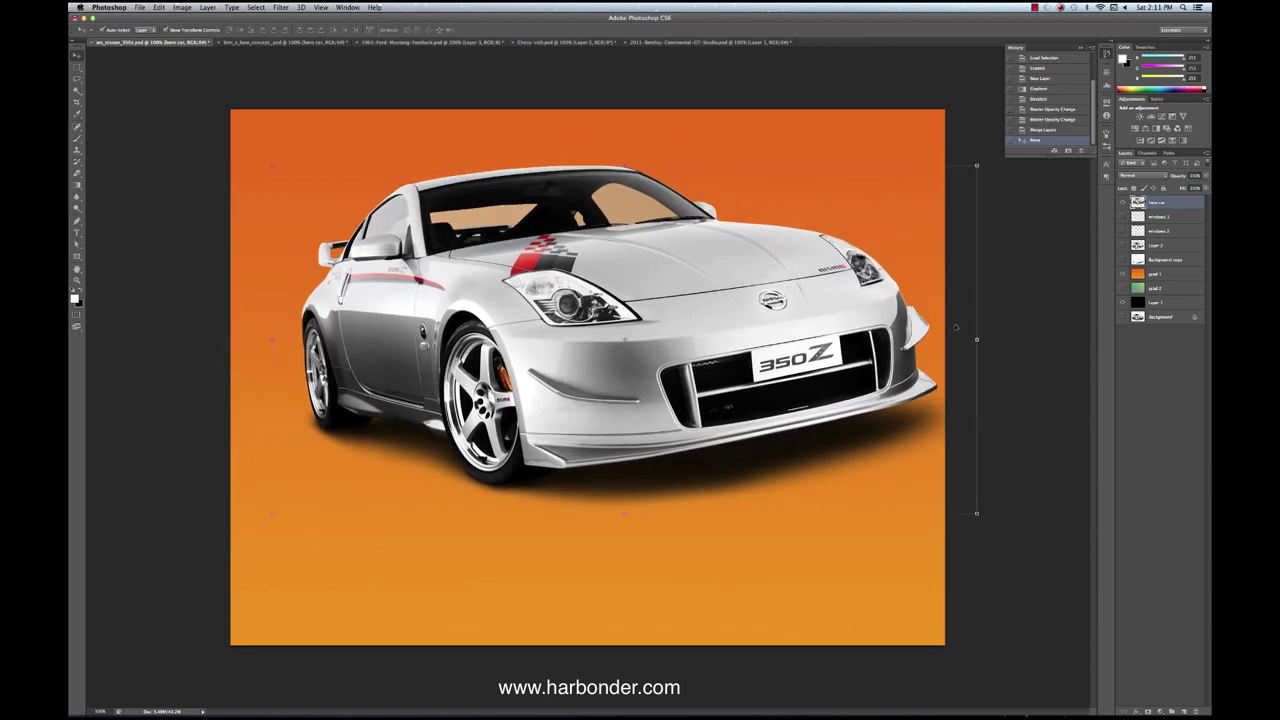
click(1122, 274)
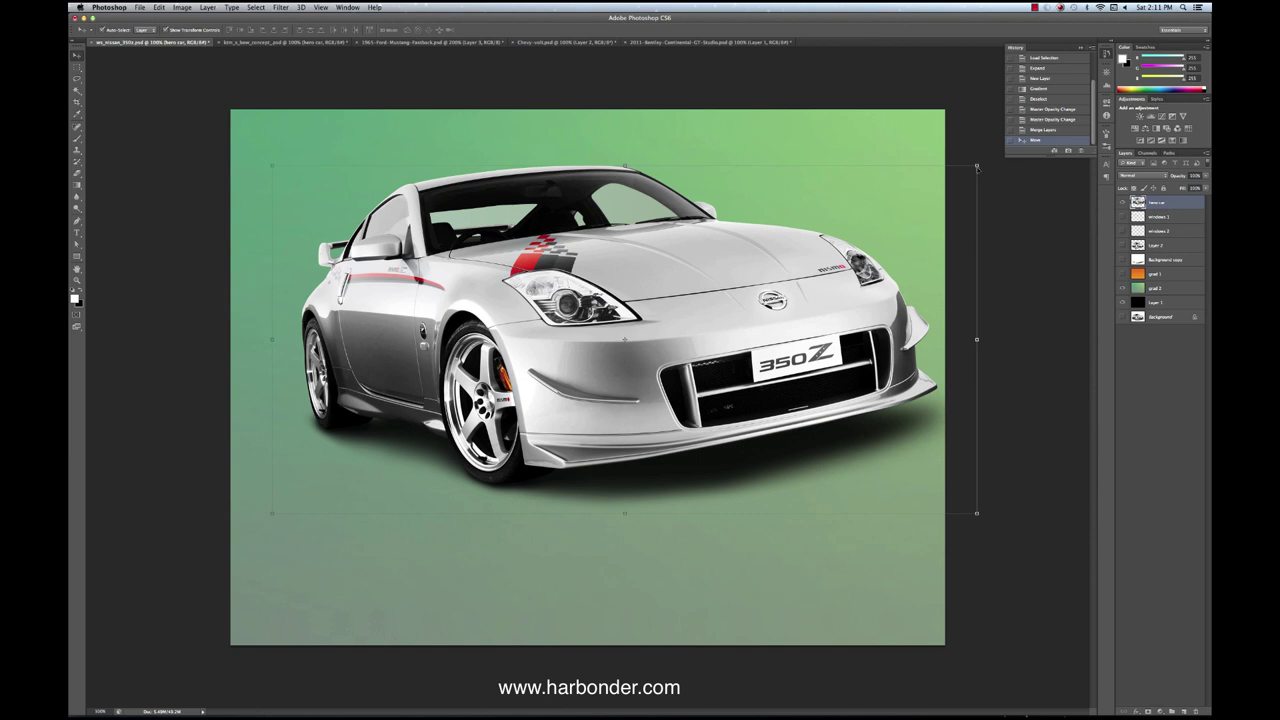
Step: Scale the merged Nissan layer proportionally about its center to about 63% and reposition it near the middle of the green backdrop
drag(976, 165, 847, 229)
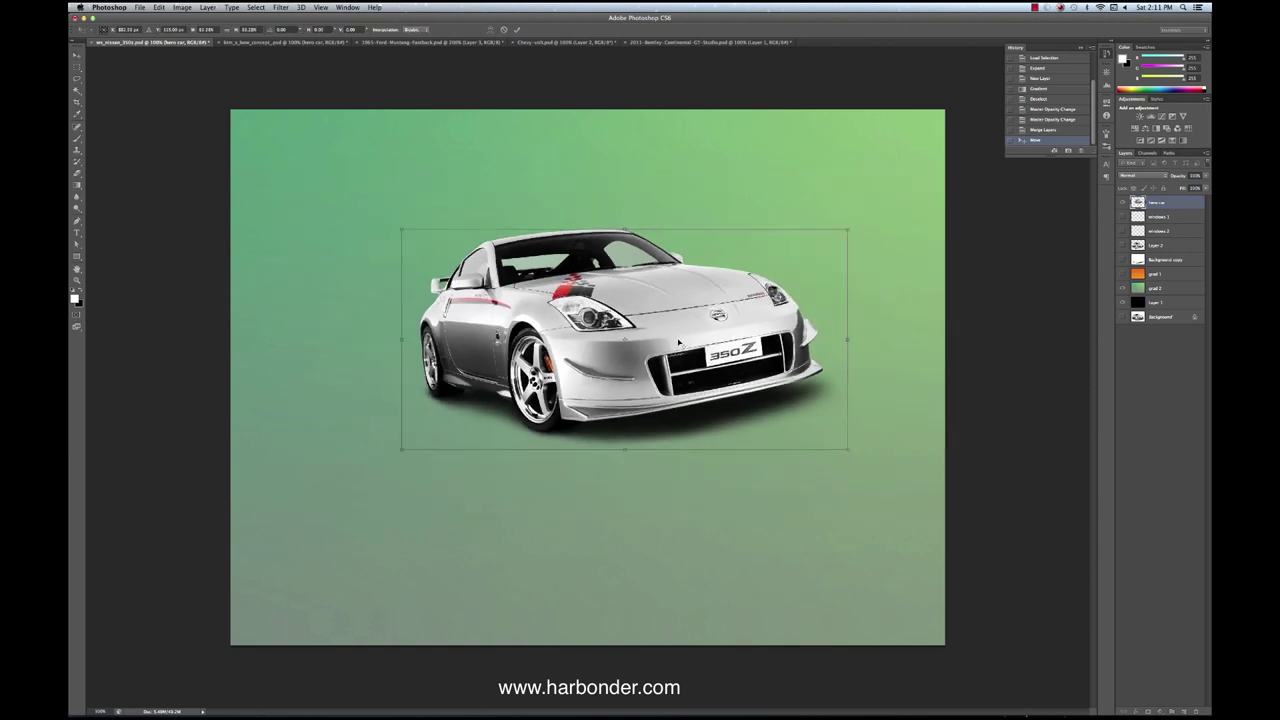
drag(679, 297, 642, 355)
key(Return)
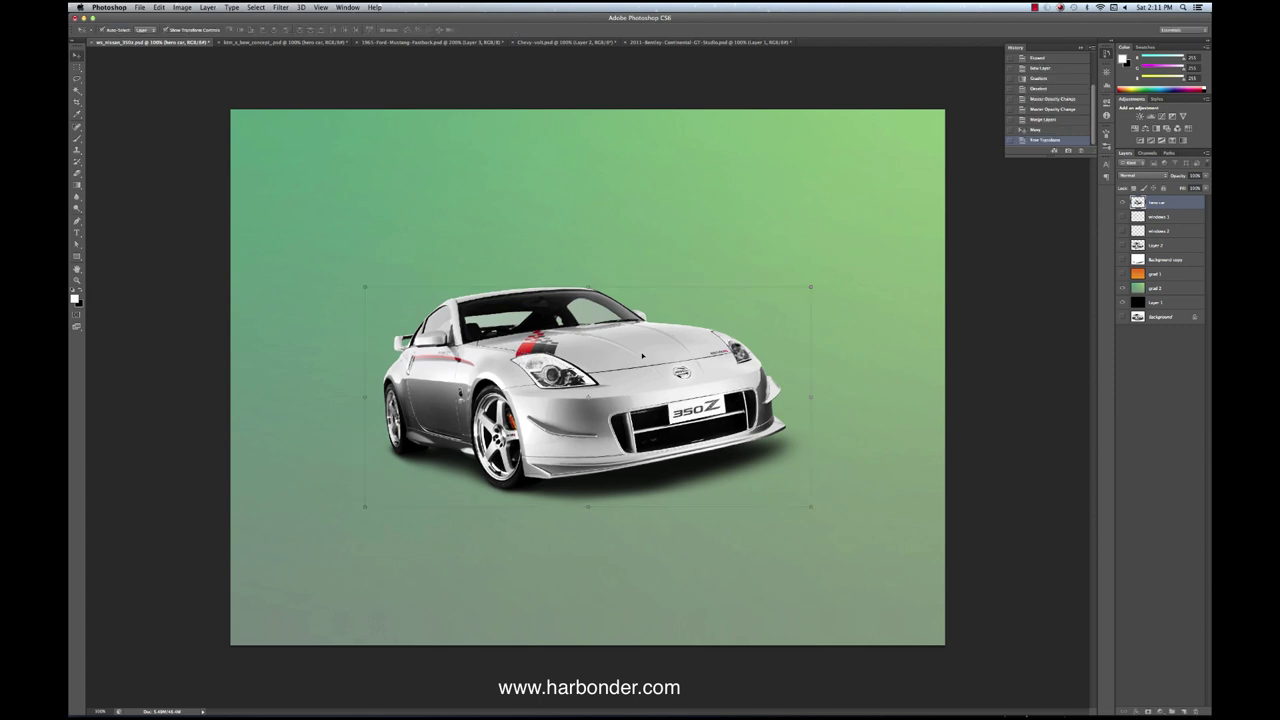